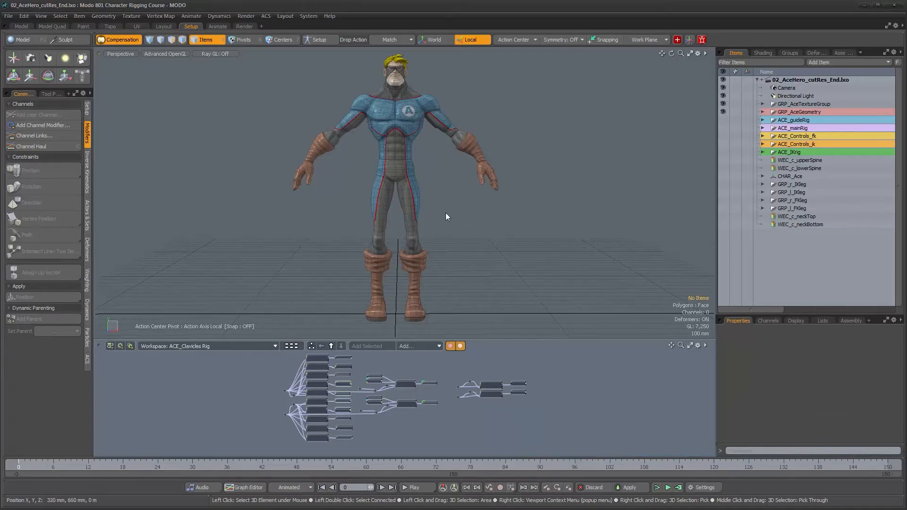
Step: Hide GRP_AceGeometry and make all rig items from ACE_guideRig down to WEC_c_neckBottom visible
alt+drag(451, 209, 445, 196)
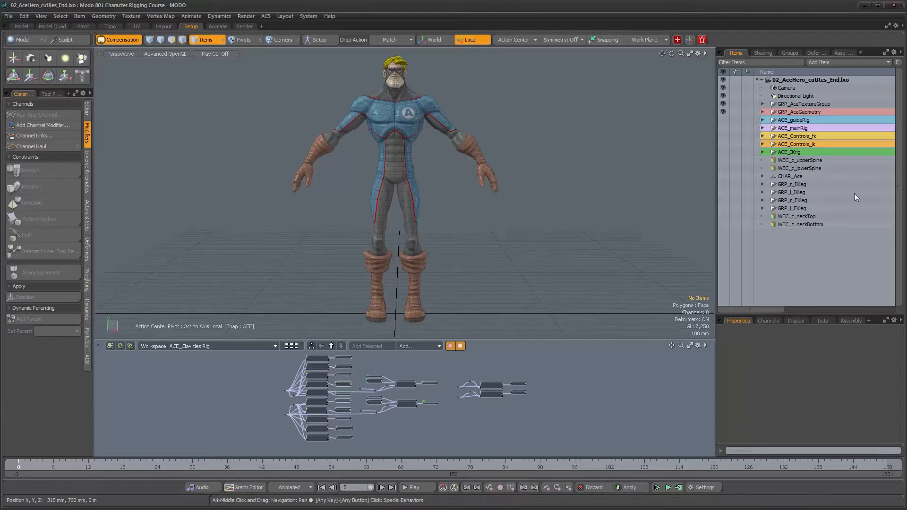
click(722, 111)
drag(725, 121, 726, 232)
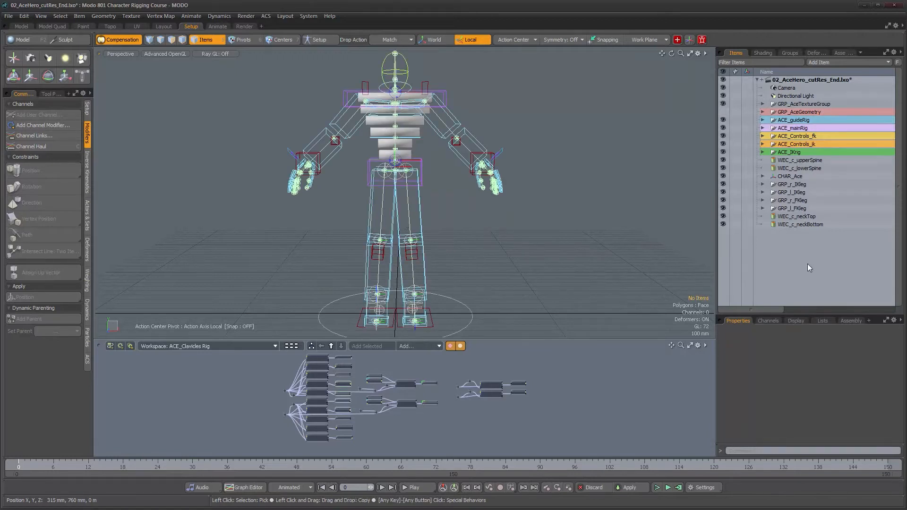
Step: Examine the character rig's controls and joints around the torso, arms and legs from several angles
alt+drag(422, 213, 426, 155)
alt+middle_drag(426, 154, 415, 186)
scroll(415, 187, up, 3)
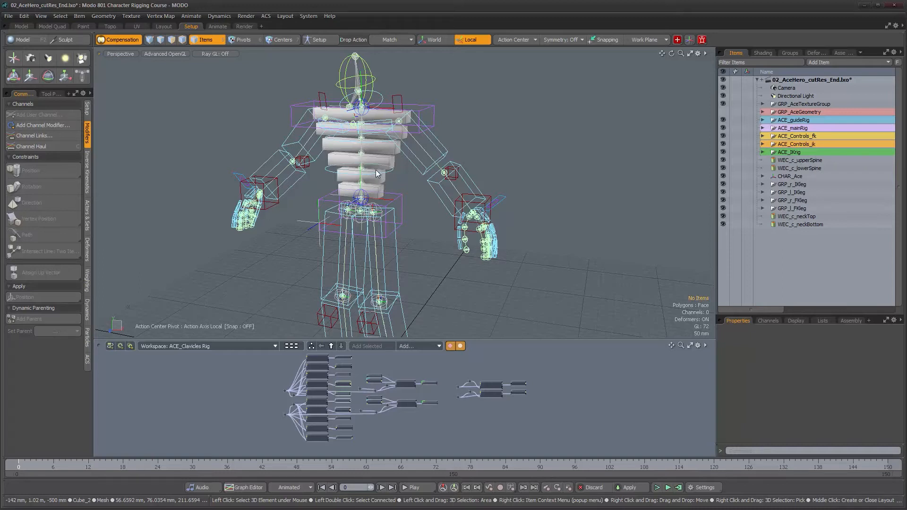
mouse_move(468, 214)
alt+mouse_down()
mouse_move(498, 202)
mouse_move(469, 211)
alt+mouse_up()
alt+middle_drag(469, 212, 476, 257)
alt+right_drag(495, 245, 446, 245)
alt+middle_drag(447, 246, 447, 175)
alt+right_drag(438, 177, 442, 186)
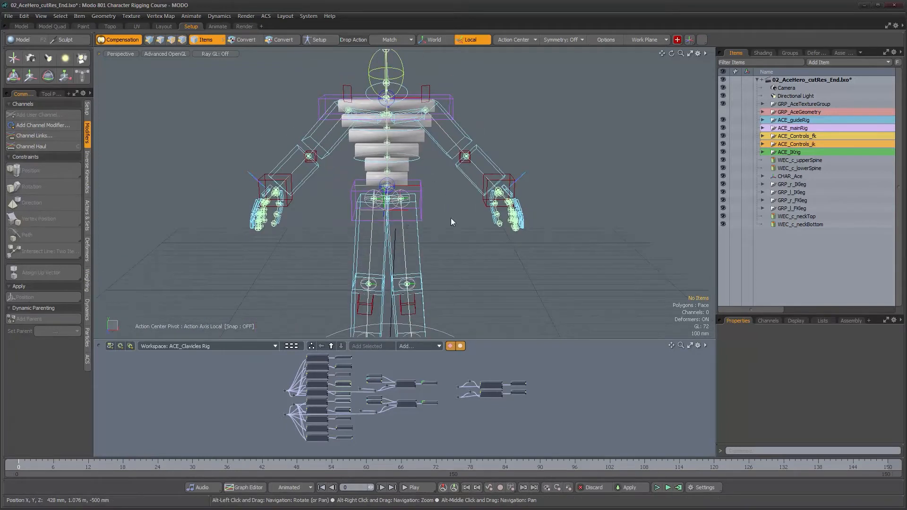
alt+middle_drag(393, 207, 394, 199)
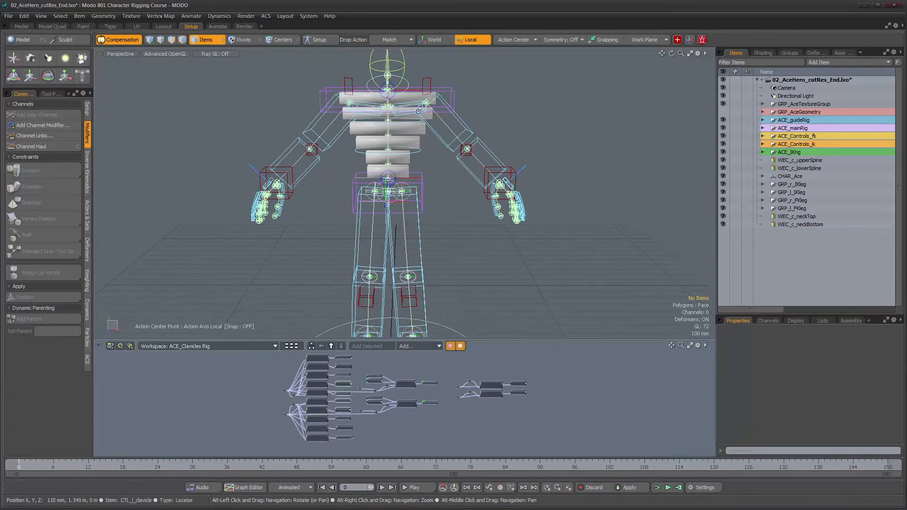
alt+middle_drag(416, 104, 427, 170)
alt+right_drag(427, 170, 444, 188)
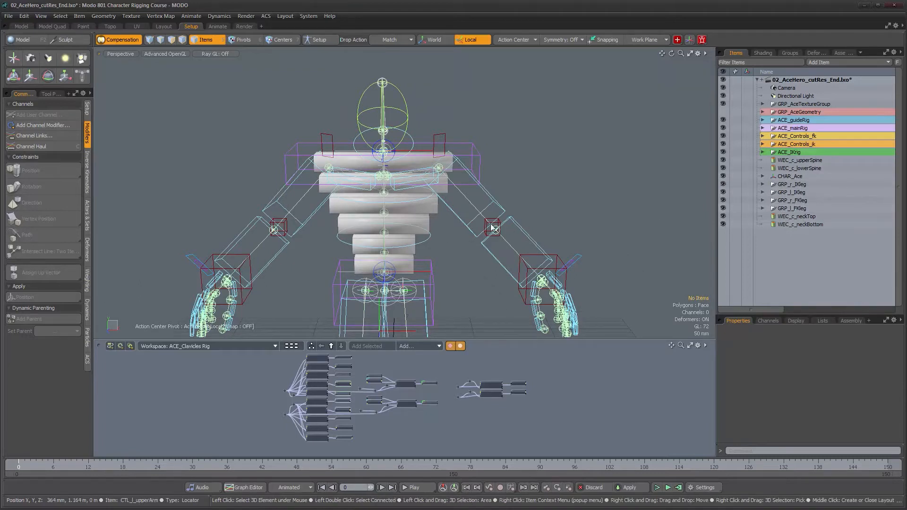
alt+middle_drag(491, 206, 492, 197)
alt+drag(492, 197, 505, 181)
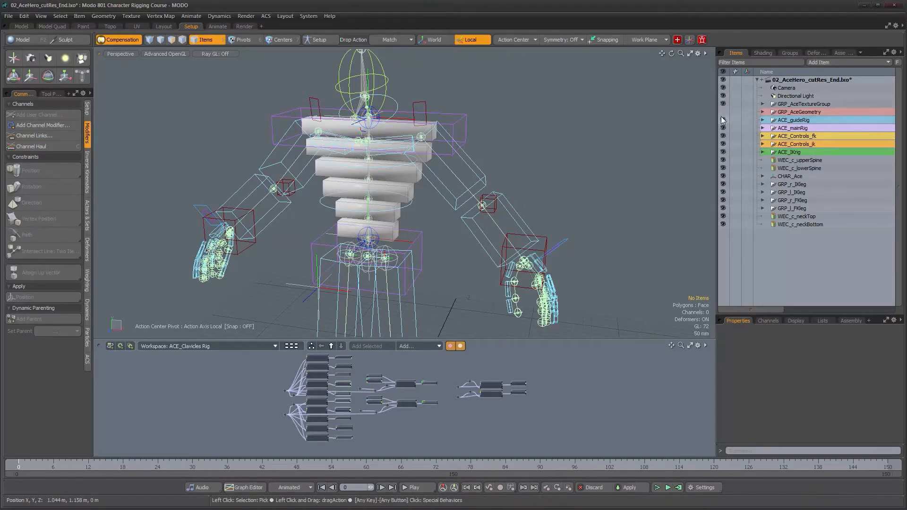
Step: Fully expand the ACE_guideRig hierarchy and look through its guide joints
shift+click(763, 120)
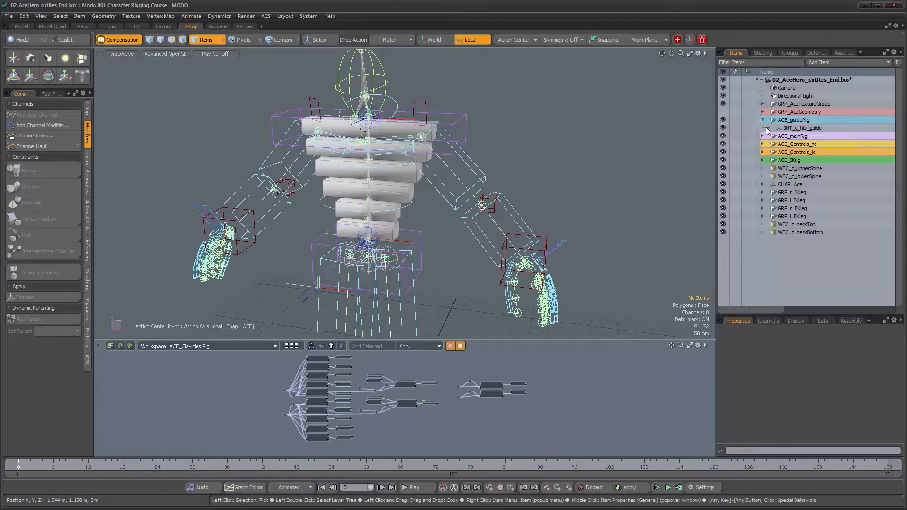
scroll(769, 128, down, 1)
scroll(779, 180, down, 10)
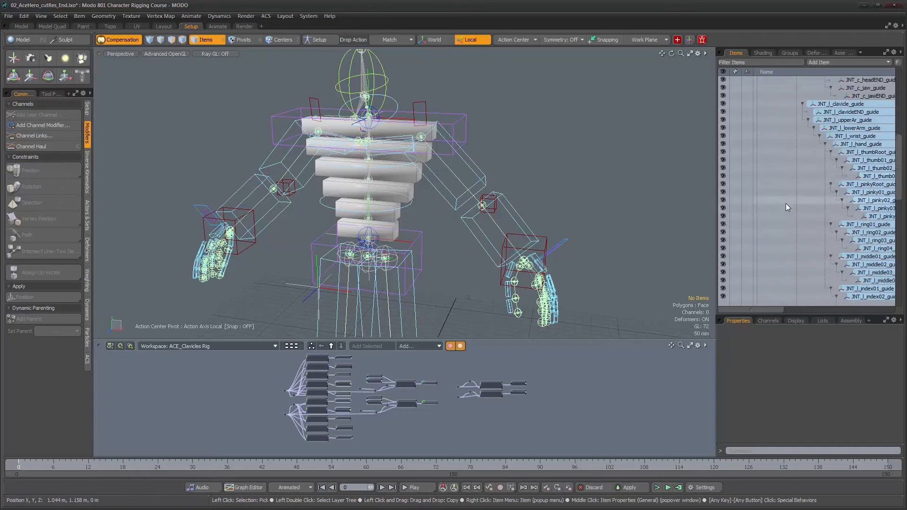
scroll(784, 202, down, 10)
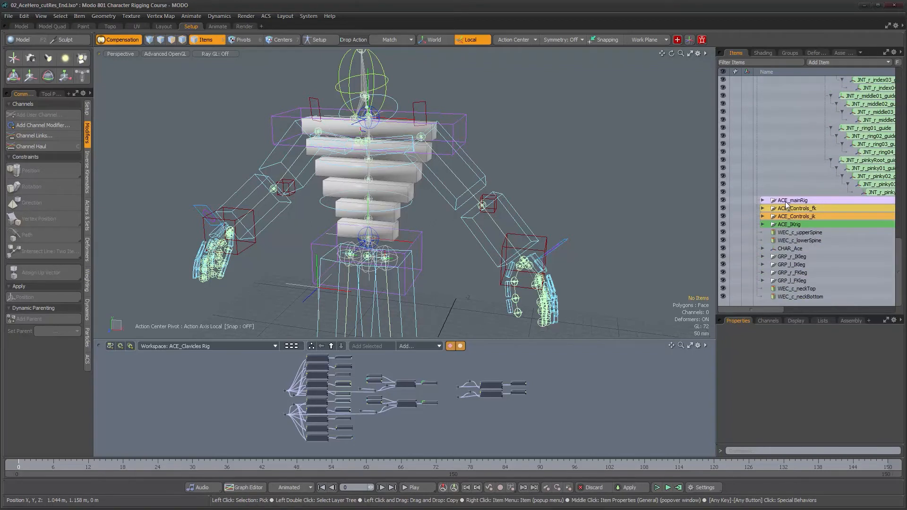
scroll(785, 203, up, 15)
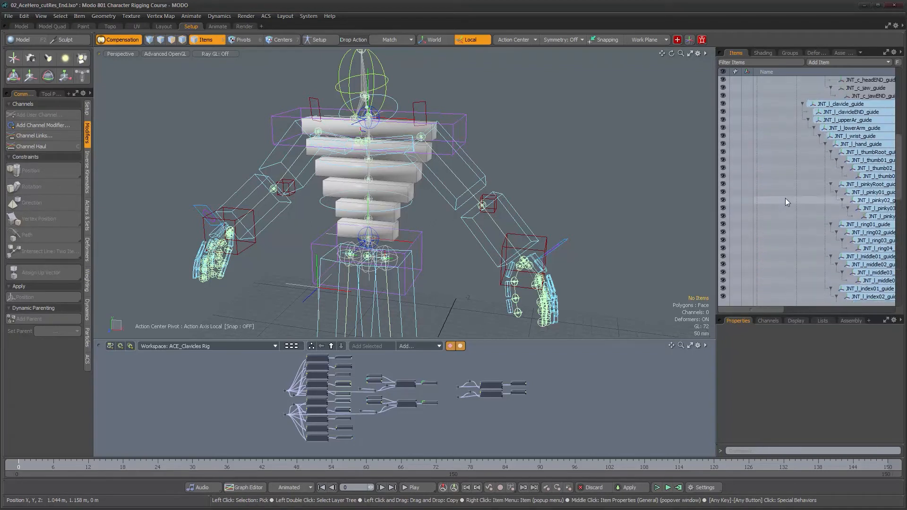
scroll(785, 196, up, 3)
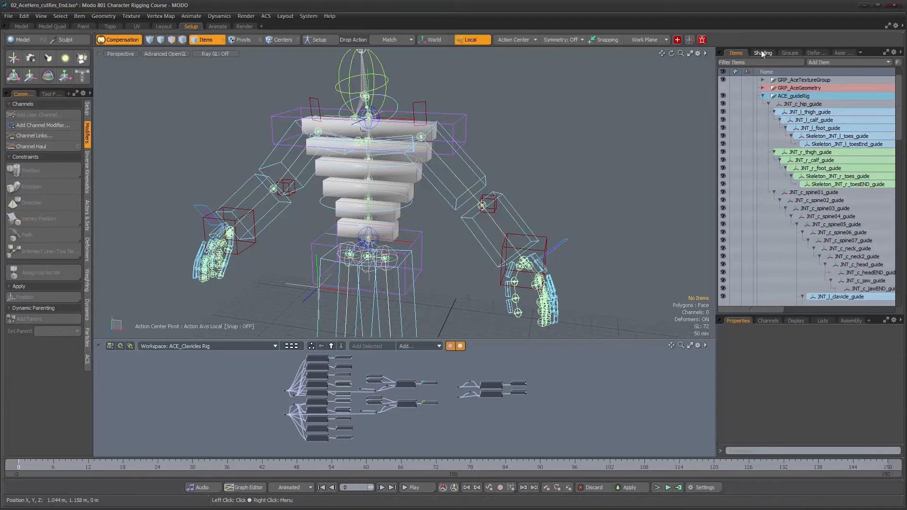
Step: Make the ACE_hidden group visible, then return to the item list and inspect the rig
click(787, 53)
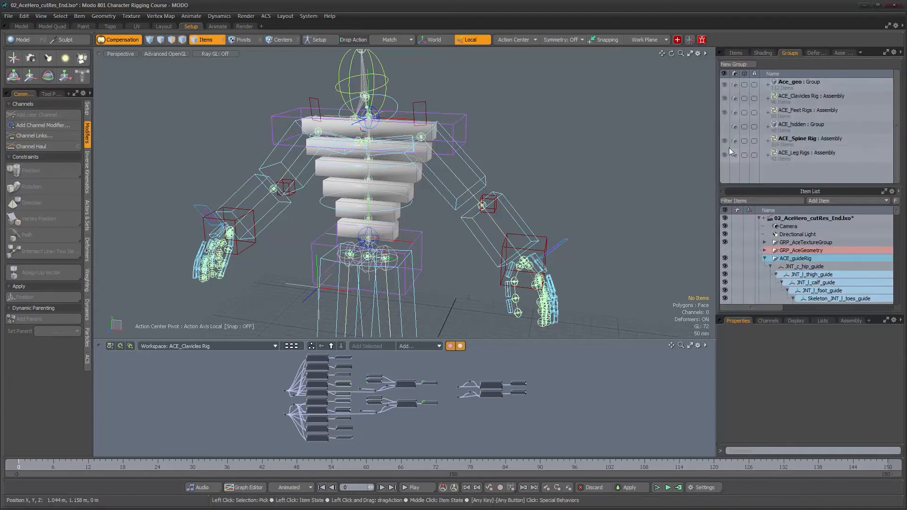
click(724, 126)
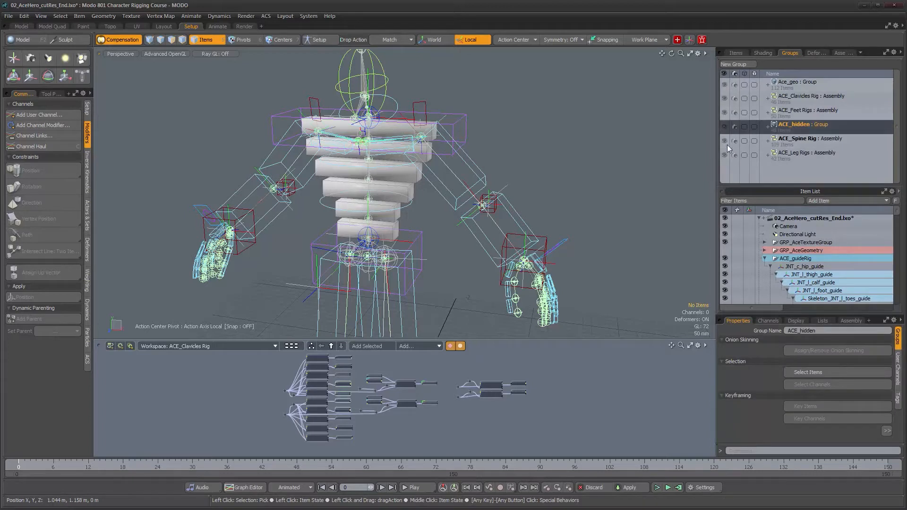
click(739, 53)
alt+shift+drag(491, 218, 489, 156)
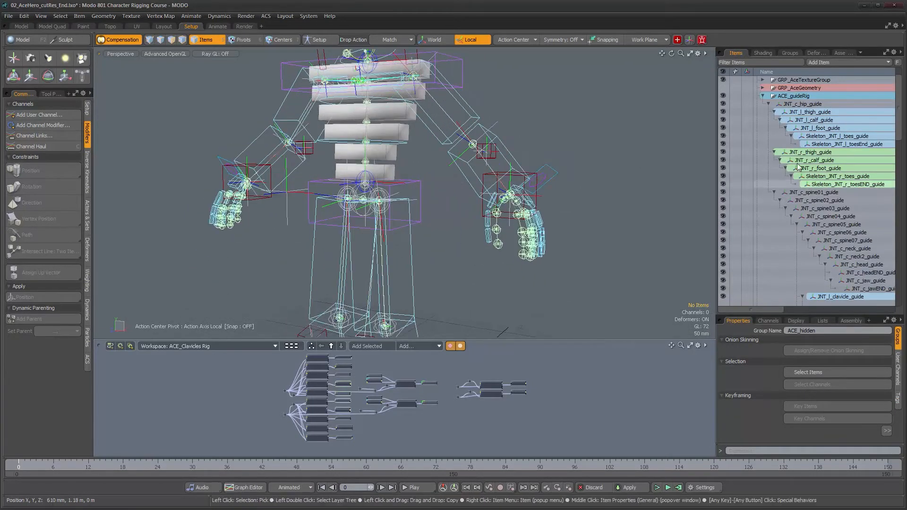
Step: Fully expand the ACE_mainRig hierarchy and make the hidden joints of both legs and both arms visible
scroll(774, 200, down, 5)
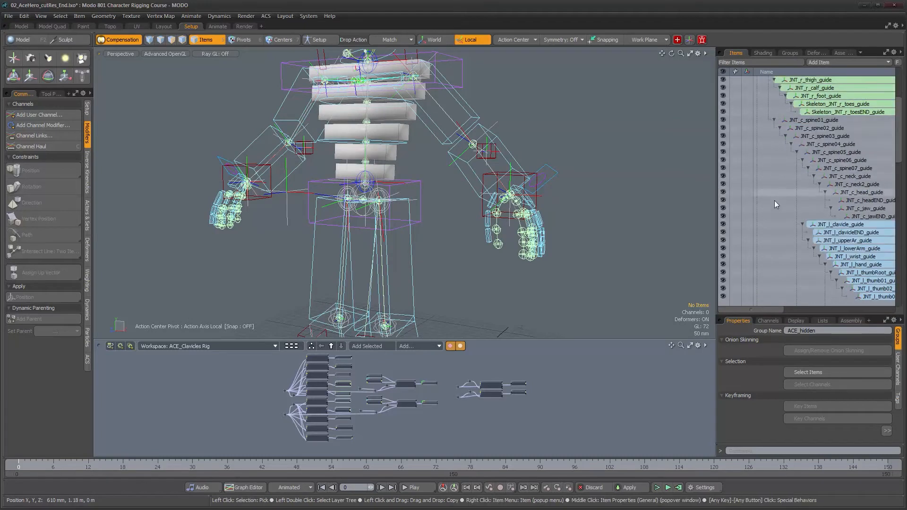
drag(899, 148, 898, 284)
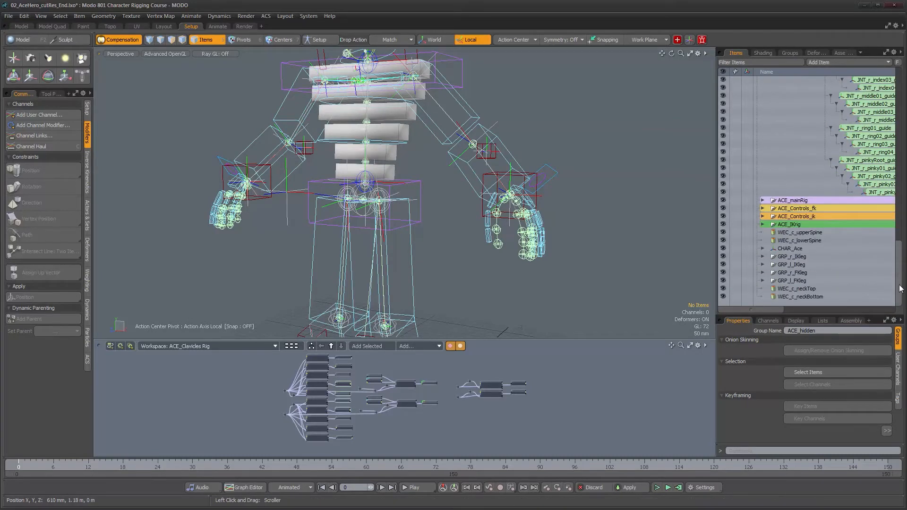
click(761, 200)
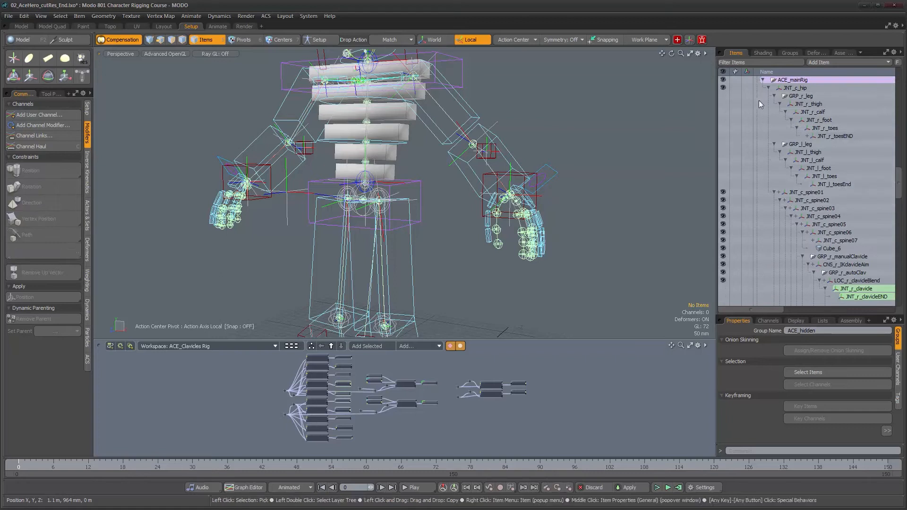
click(723, 97)
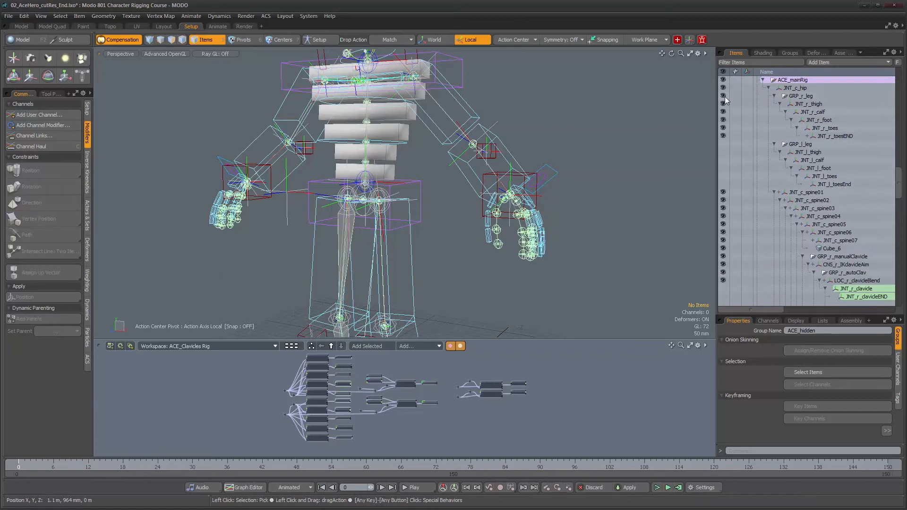
click(722, 143)
scroll(750, 224, down, 5)
click(722, 168)
scroll(727, 214, down, 6)
click(723, 175)
Step: Fully expand the ACE_Controls_fk, ACE_Controls_ik and ACE_IKrig hierarchies in the item list
scroll(742, 234, down, 9)
scroll(742, 233, down, 3)
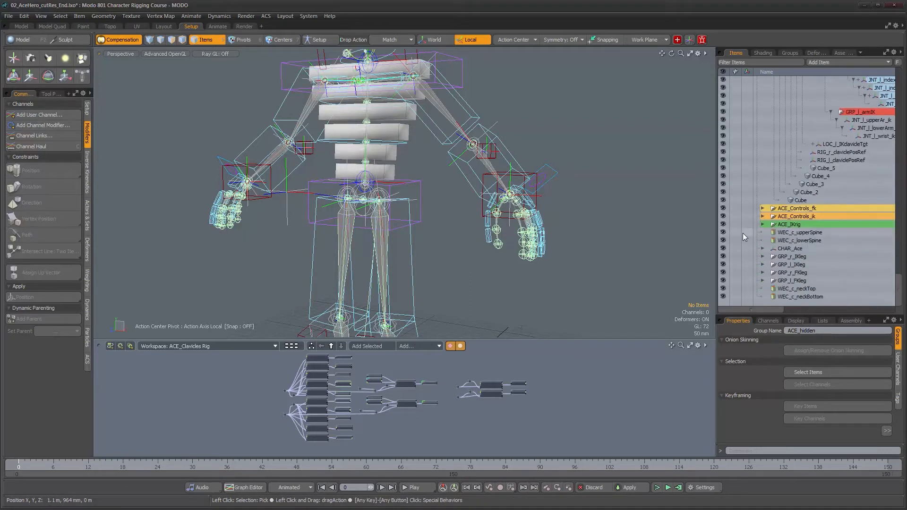
shift+click(763, 209)
scroll(764, 210, down, 15)
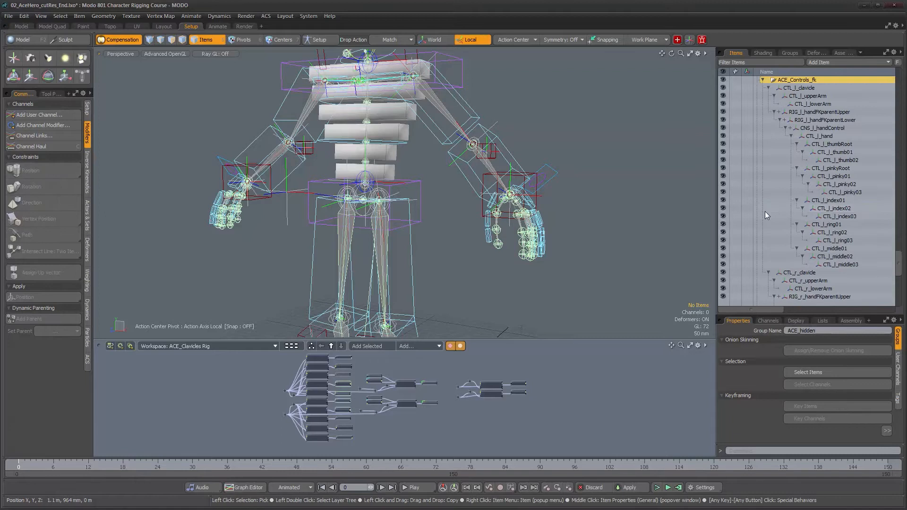
shift+click(763, 216)
scroll(763, 217, down, 10)
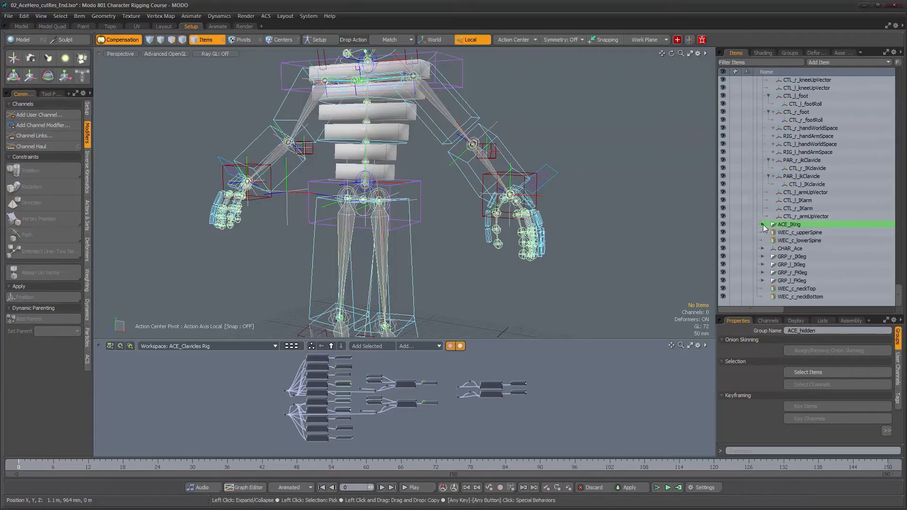
shift+click(762, 225)
Step: Fully expand the GRP_r_IKleg, GRP_l_IKleg, GRP_r_FKleg and GRP_l_FKleg hierarchies and return to the start of the item list
scroll(769, 231, down, 4)
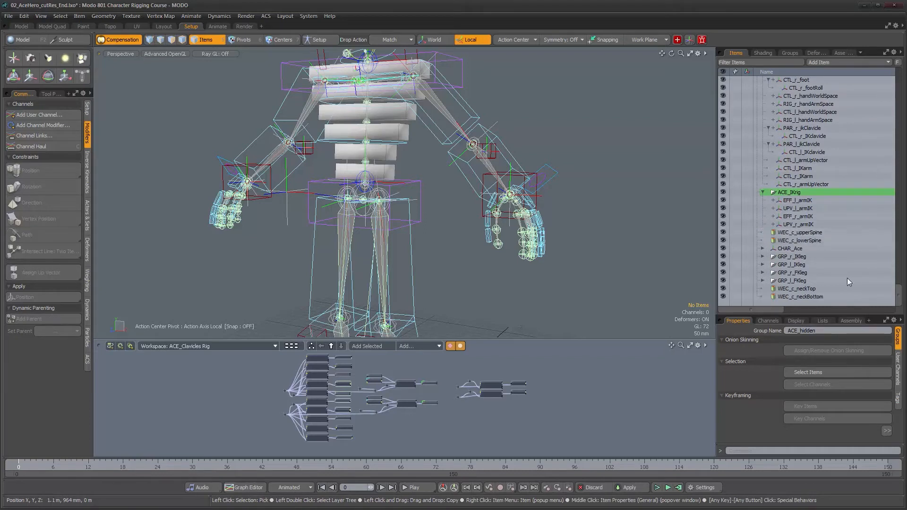
shift+click(763, 257)
shift+click(767, 272)
scroll(767, 272, down, 4)
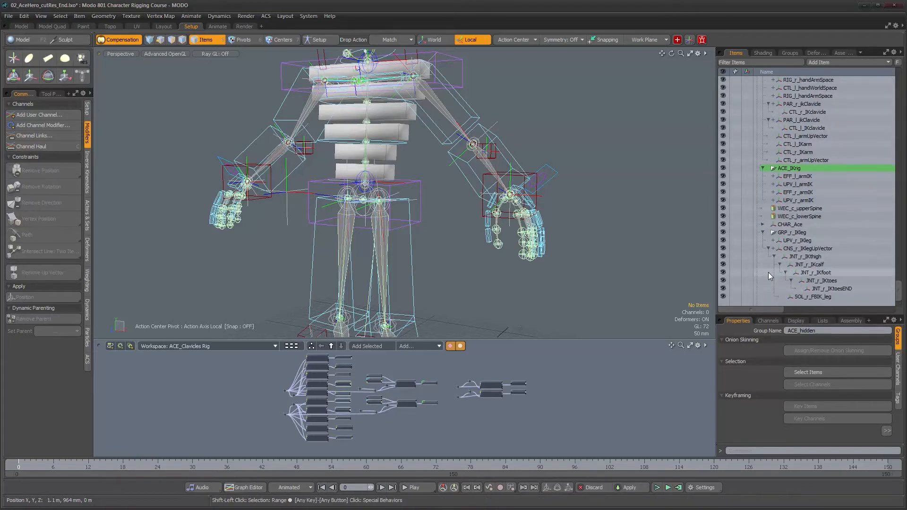
shift+click(763, 265)
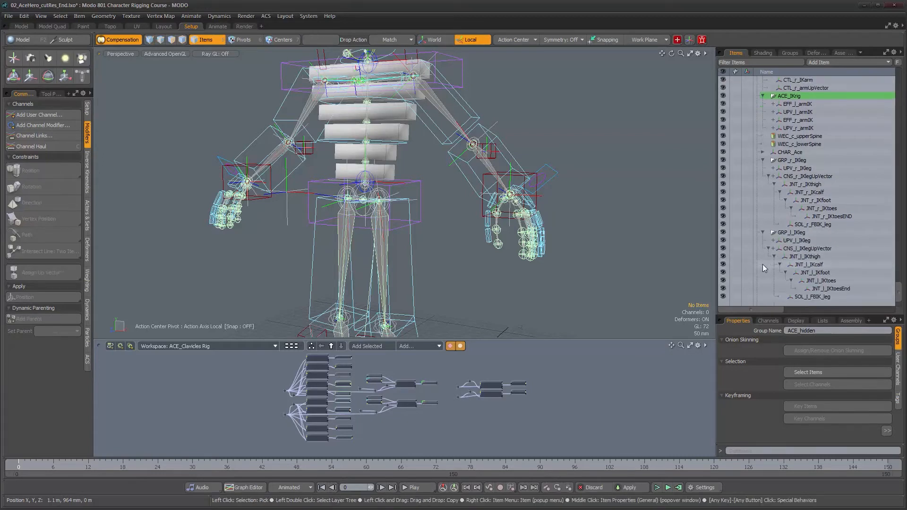
shift+click(762, 273)
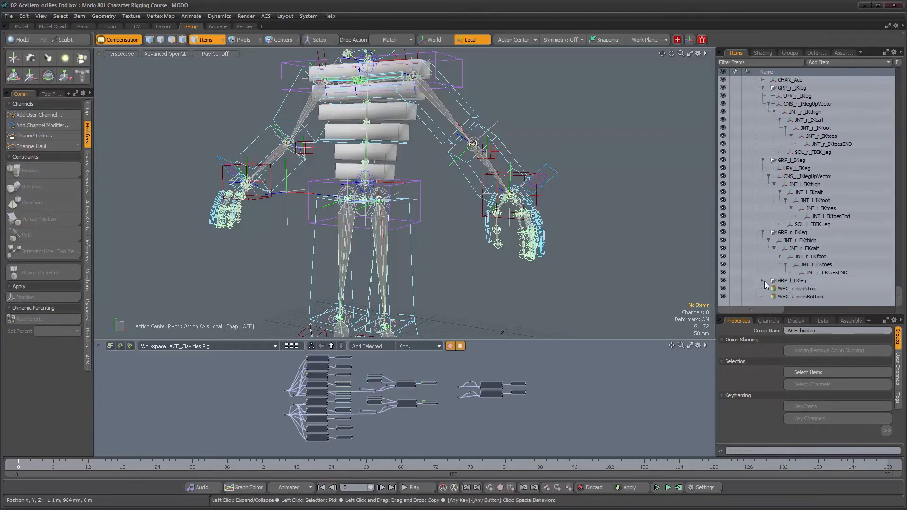
shift+click(763, 280)
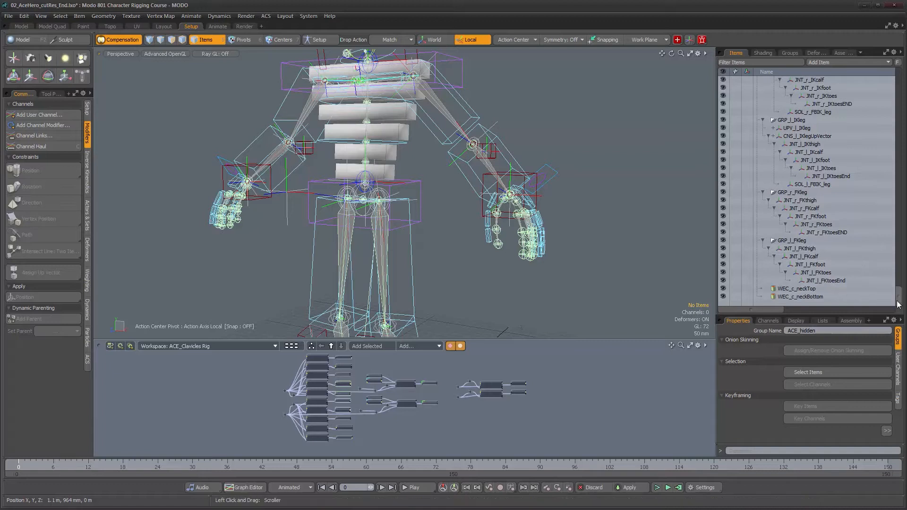
drag(900, 303, 896, 71)
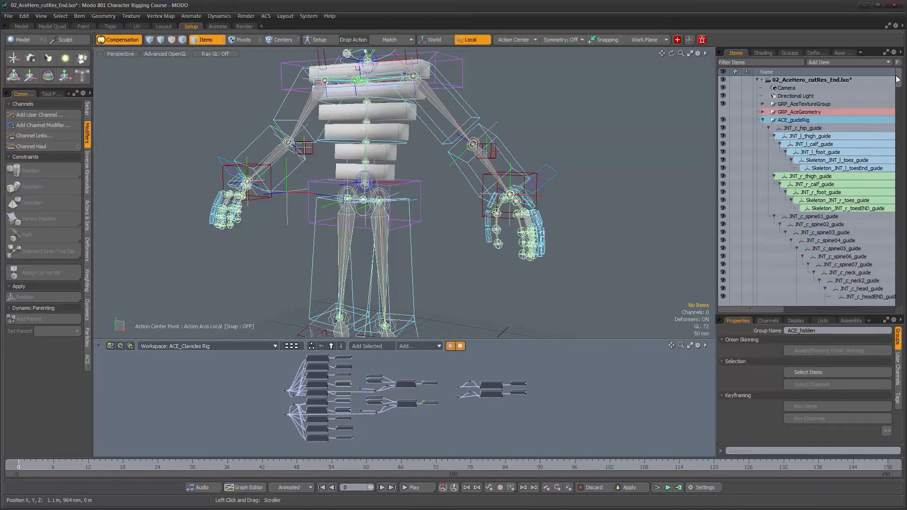
Step: Maximize the 3D viewport over the schematic and widen it by narrowing the item list panel, keeping the whole rig in view
alt+drag(452, 178, 487, 189)
key(KP_0)
alt+middle_drag(447, 289, 448, 264)
scroll(453, 251, down, 3)
alt+drag(448, 263, 582, 187)
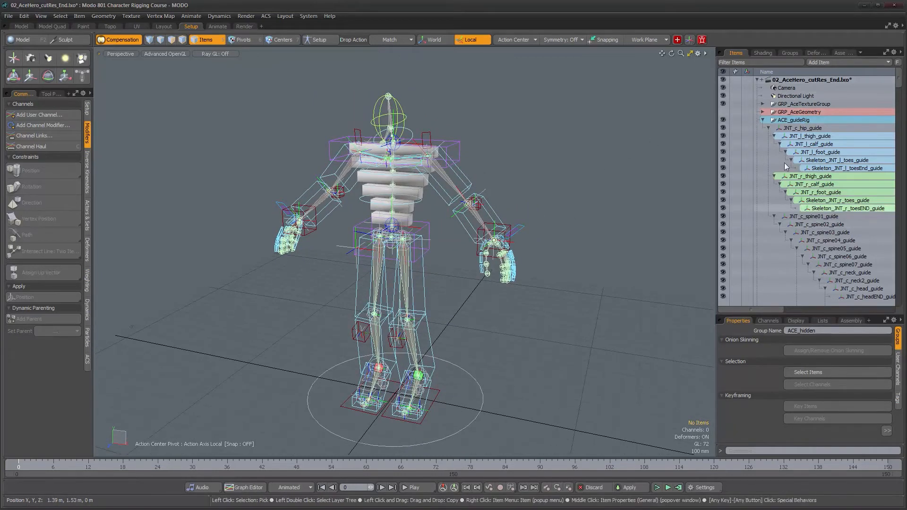
drag(722, 140, 731, 140)
alt+shift+drag(485, 144, 374, 129)
Step: Open a new Normal layout window, place it beside the item list and enlarge it to nearly the viewport's full height
click(288, 18)
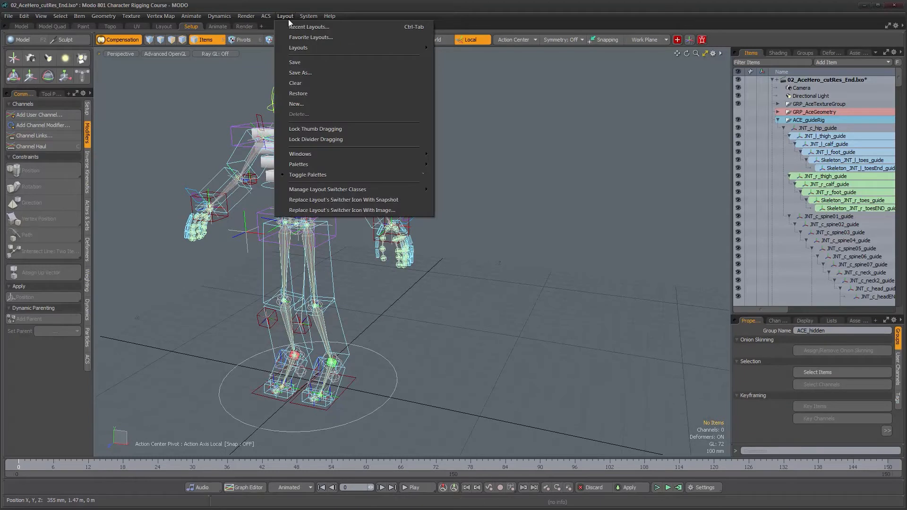
mouse_move(372, 155)
mouse_move(460, 154)
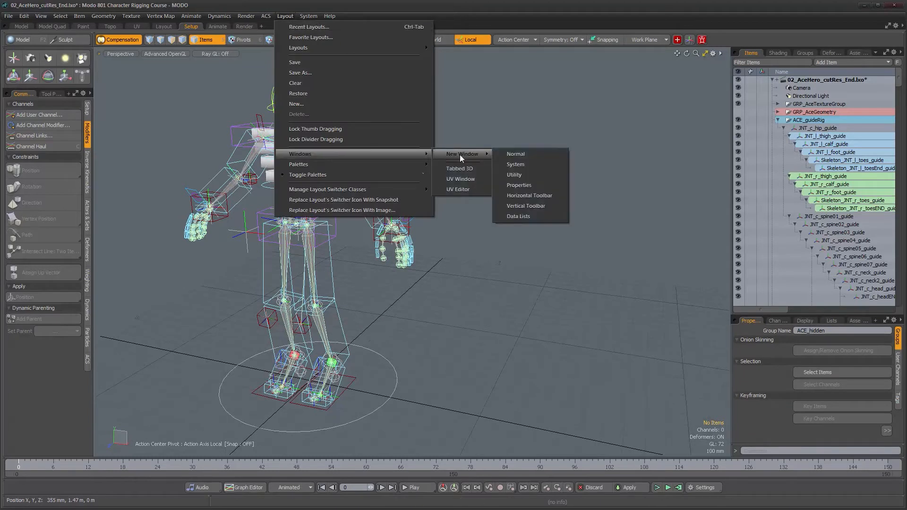
click(521, 154)
drag(519, 159, 647, 58)
drag(438, 105, 491, 123)
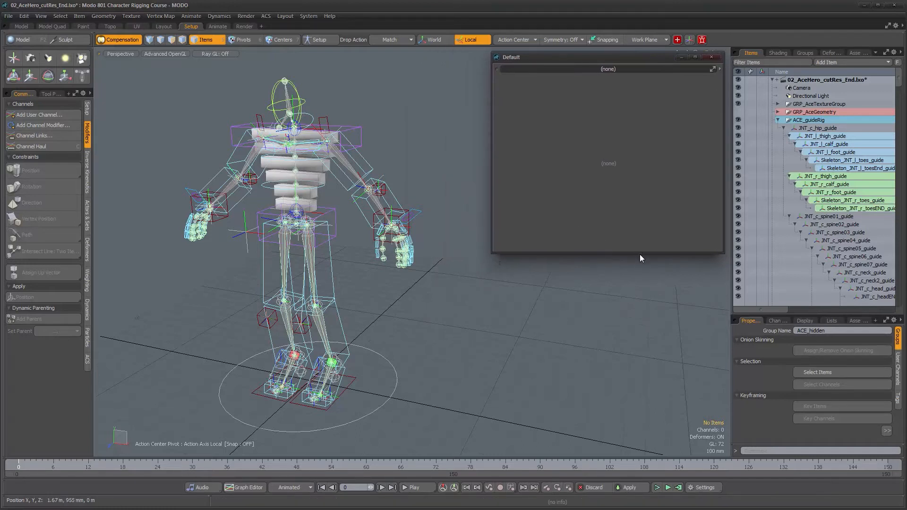
drag(639, 253, 667, 452)
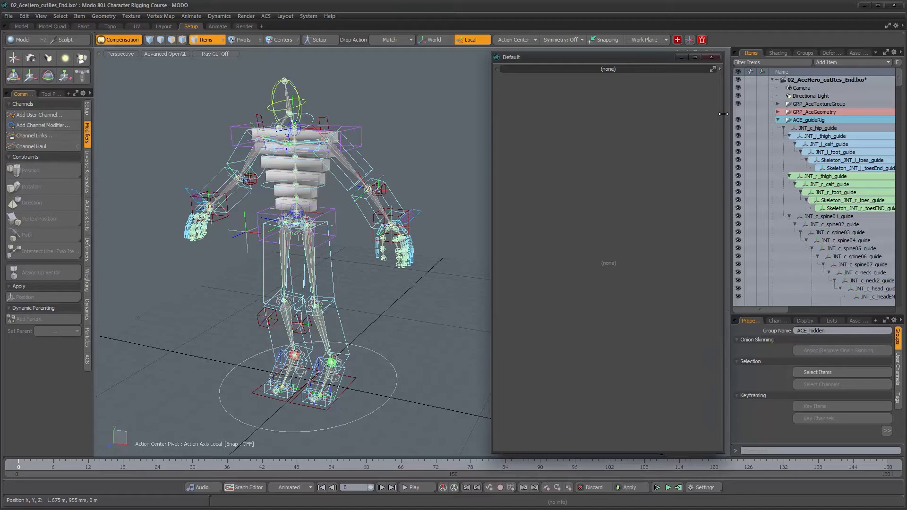
Step: Display the Item List in the floating window, nudge the window up and narrow it to uncover more of the viewport
click(718, 69)
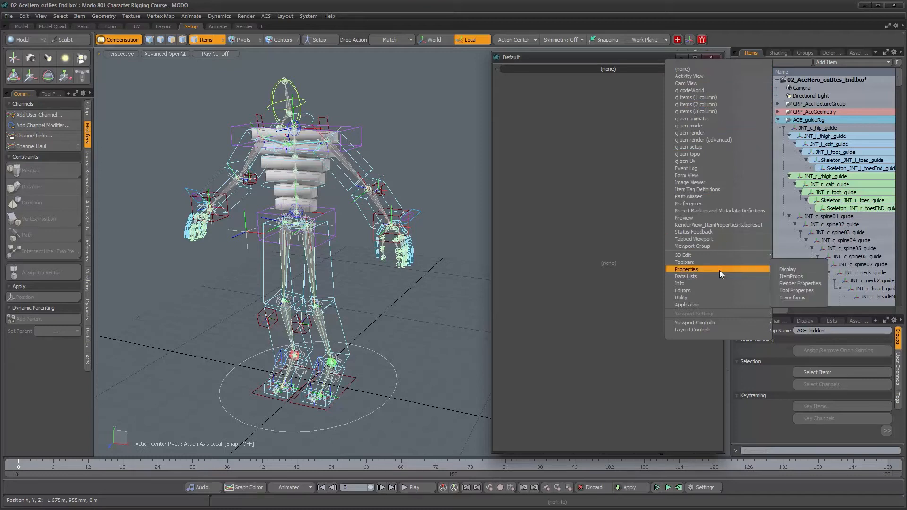
mouse_move(720, 277)
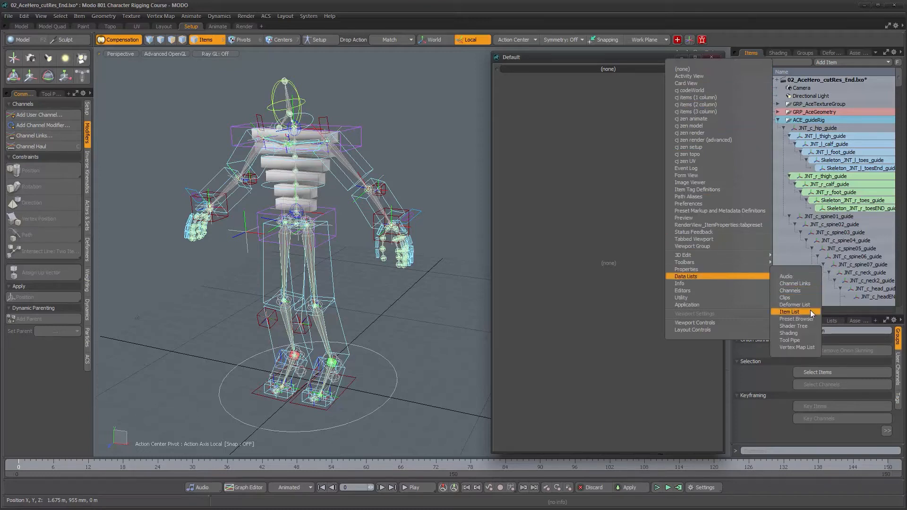
click(791, 312)
drag(631, 57, 635, 53)
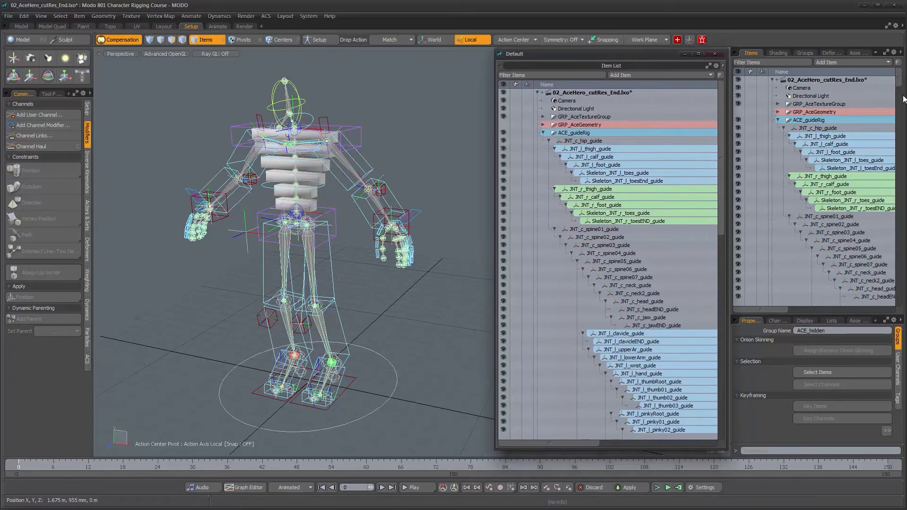
alt+drag(303, 279, 369, 245)
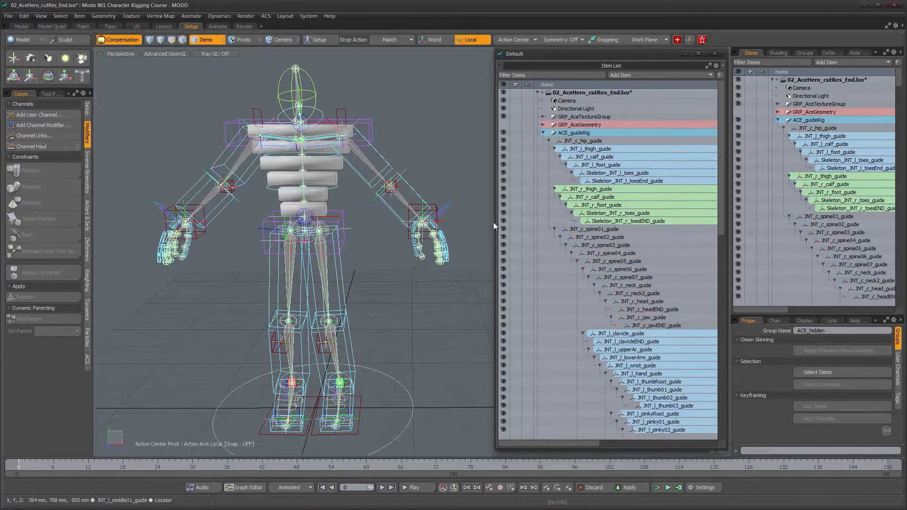
drag(495, 222, 524, 224)
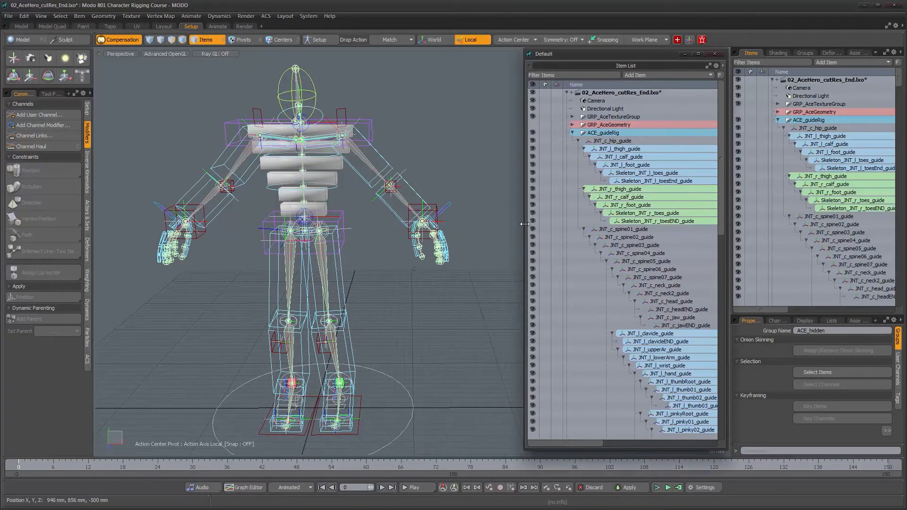
alt+drag(360, 191, 376, 192)
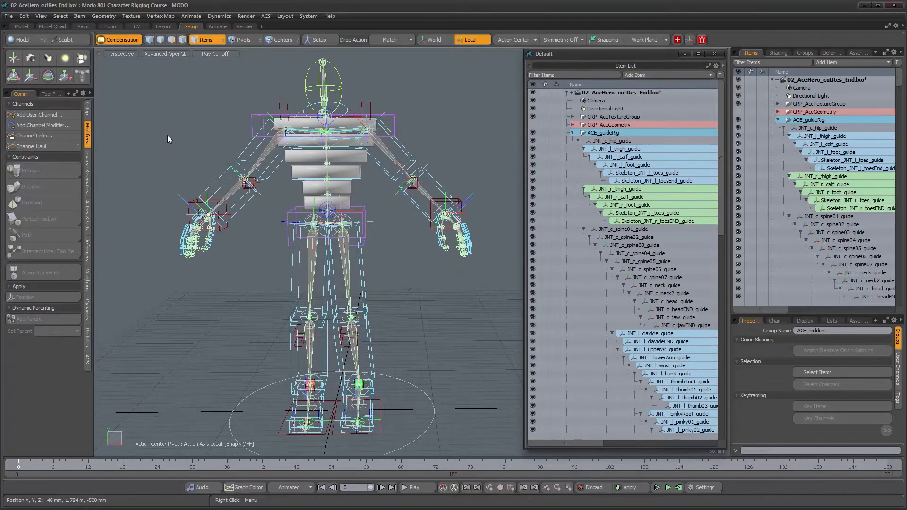
Step: Turn on Setup mode for the rig and frame the character's upper body
click(321, 41)
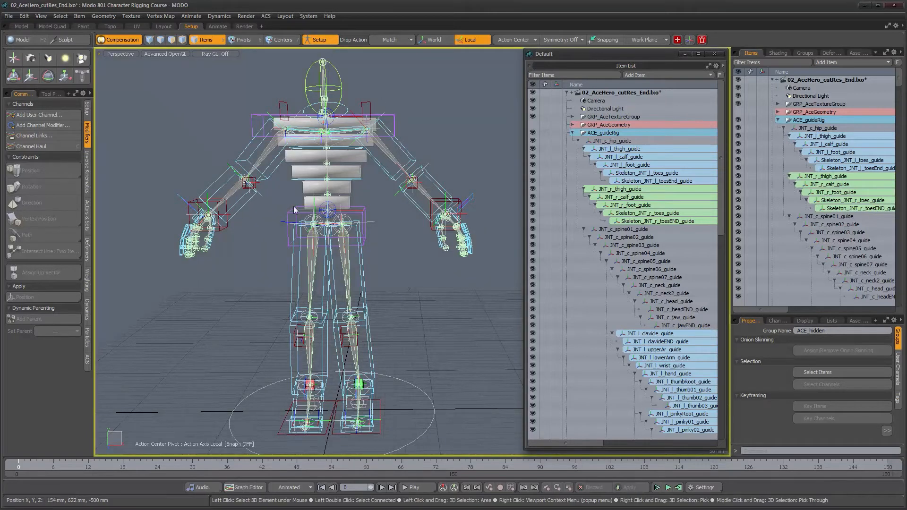
alt+drag(359, 198, 361, 253)
scroll(371, 252, up, 4)
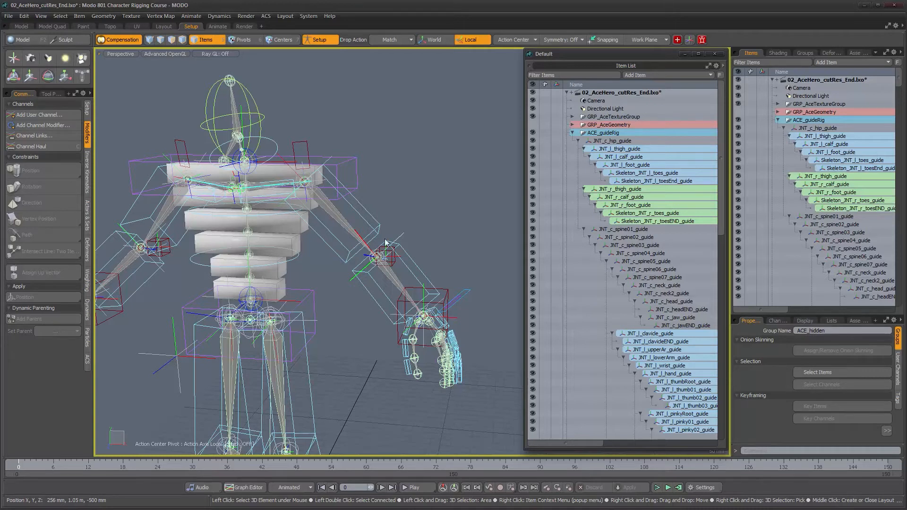
Step: Hide and collapse the ACE_guideRig hierarchy in the docked item list, and go to the end of that list
click(738, 121)
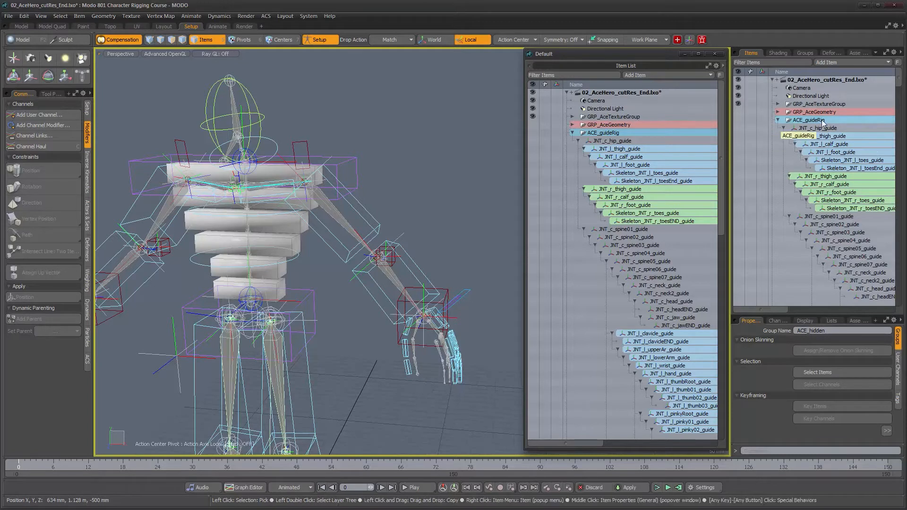
click(778, 121)
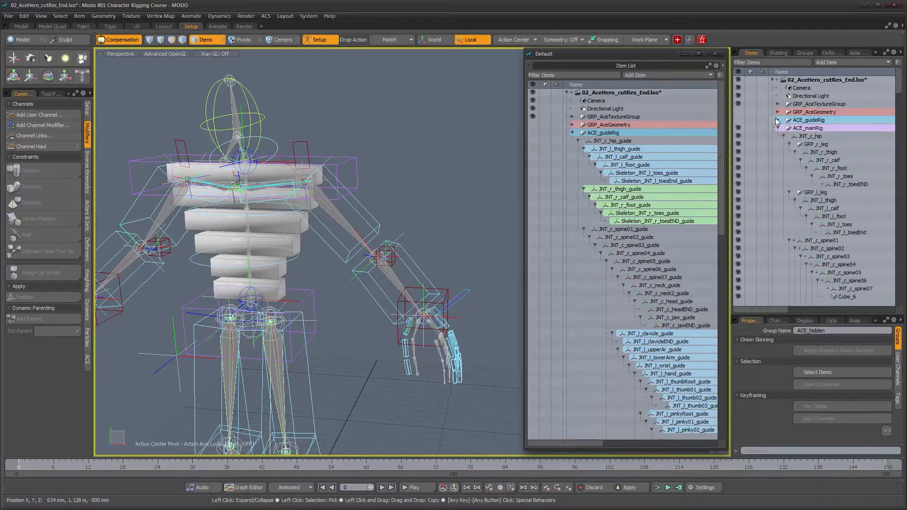
scroll(775, 137, down, 7)
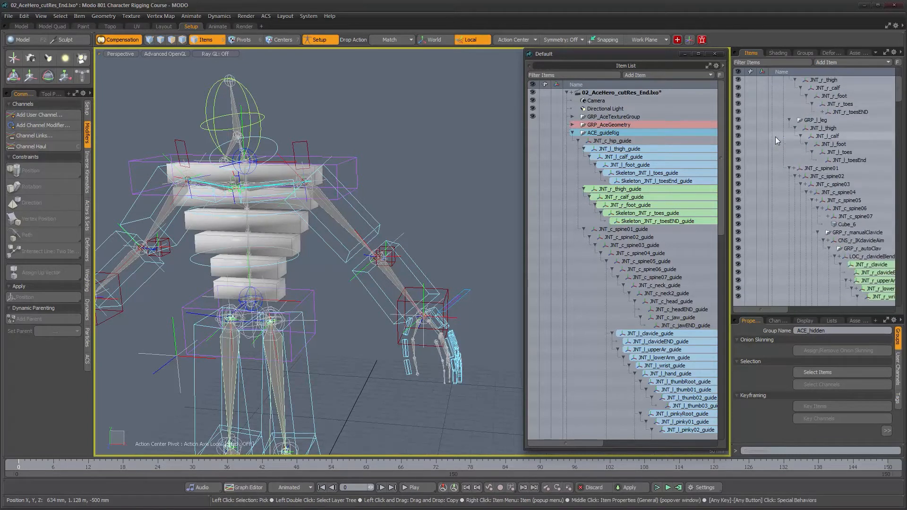
scroll(775, 137, down, 8)
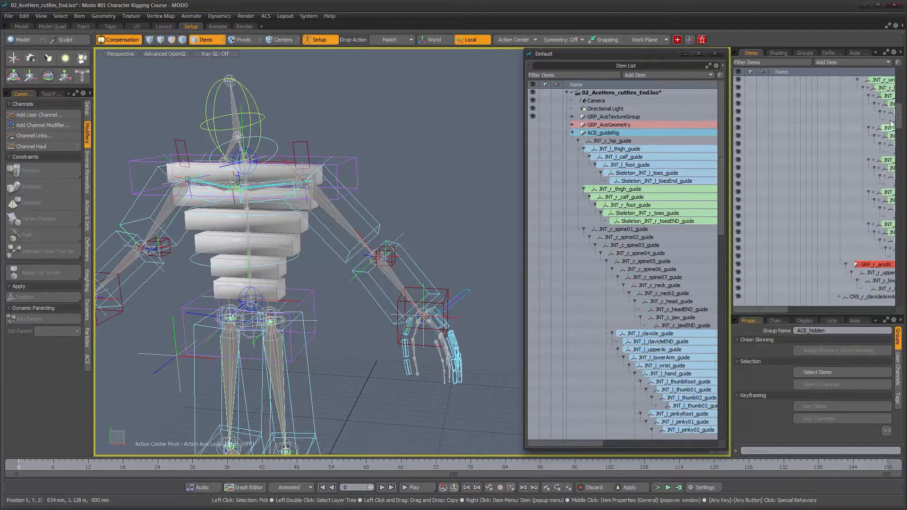
drag(899, 121, 898, 324)
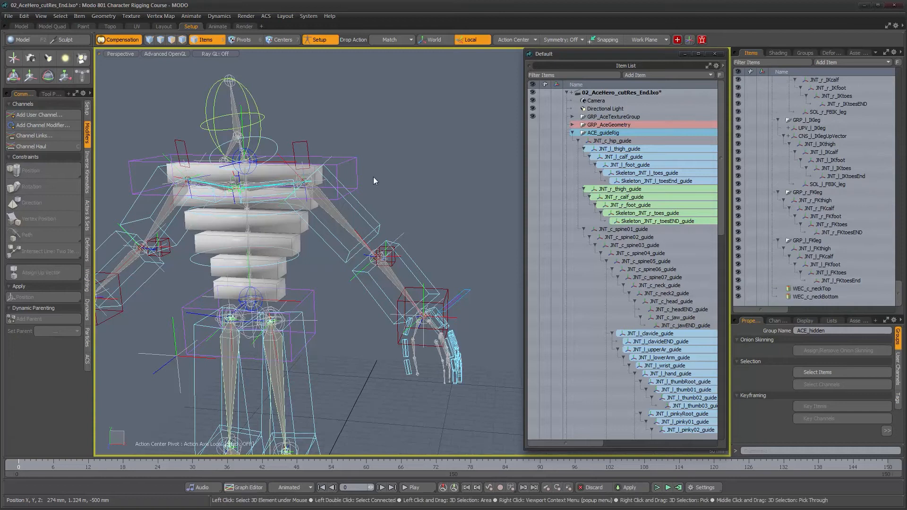
Step: Examine the joints and controls of the left arm from the shoulder to the hand
alt+drag(353, 204, 368, 209)
alt+scroll(370, 206, up, 3)
alt+middle_drag(370, 206, 347, 161)
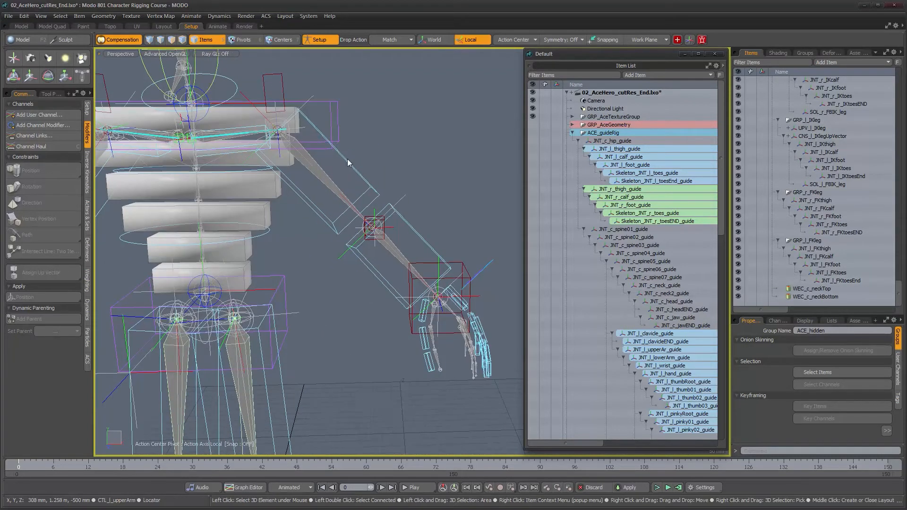
alt+drag(347, 150, 335, 181)
alt+drag(420, 280, 351, 242)
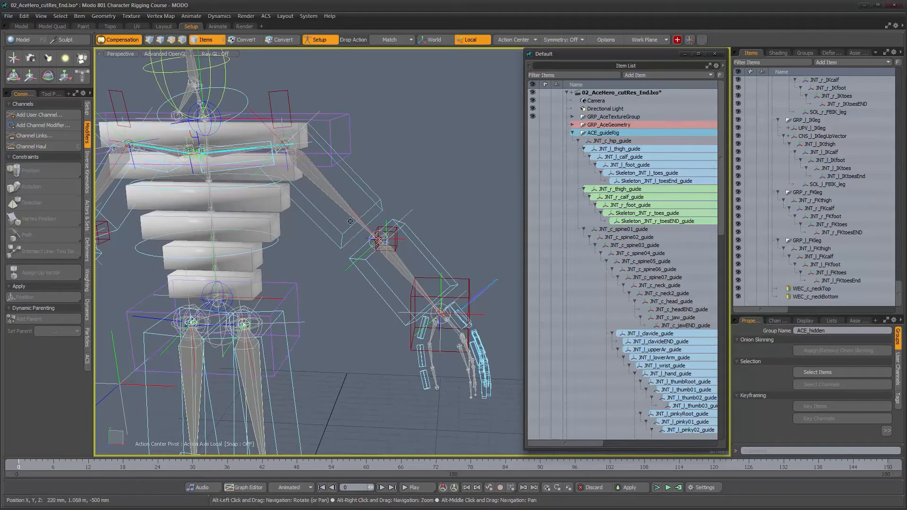
alt+middle_drag(351, 241, 360, 273)
alt+right_drag(360, 273, 356, 214)
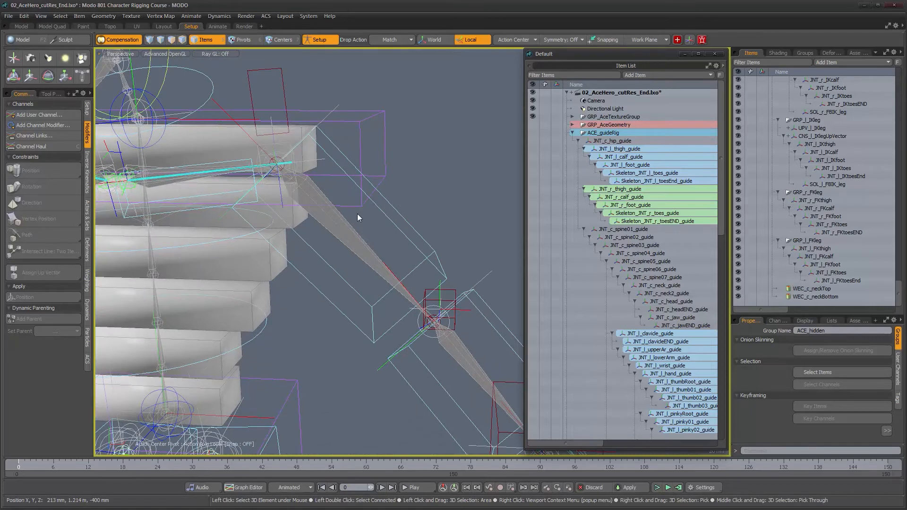
scroll(368, 231, down, 3)
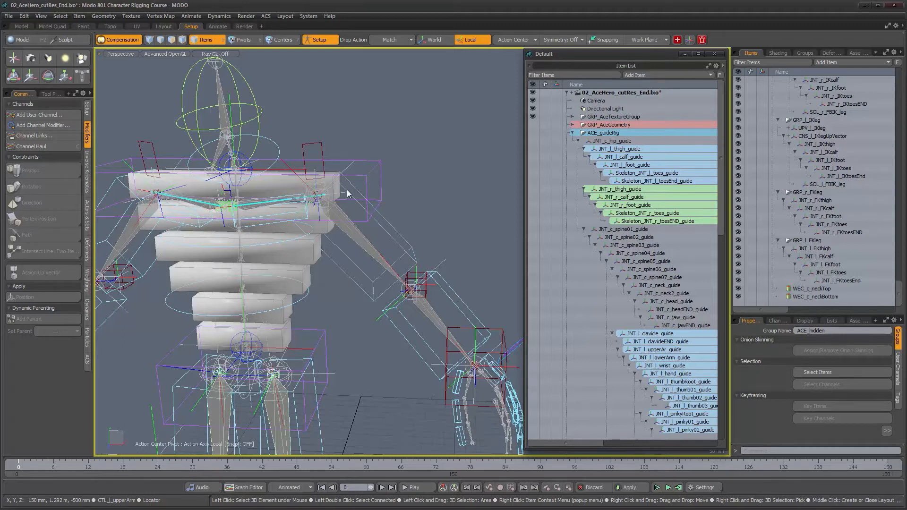
Step: Add a Group Locator to the scene and name it GRP_l_arm
click(863, 63)
mouse_move(859, 65)
click(895, 65)
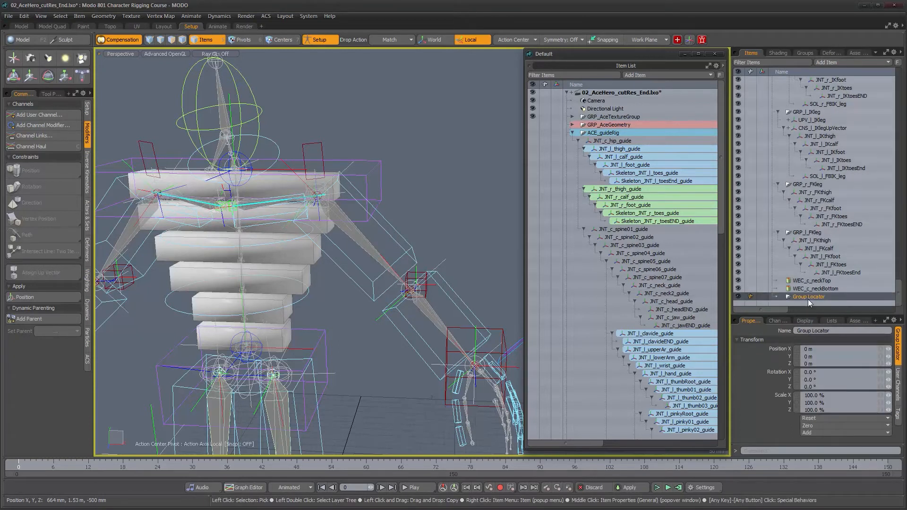
text(GRP_)
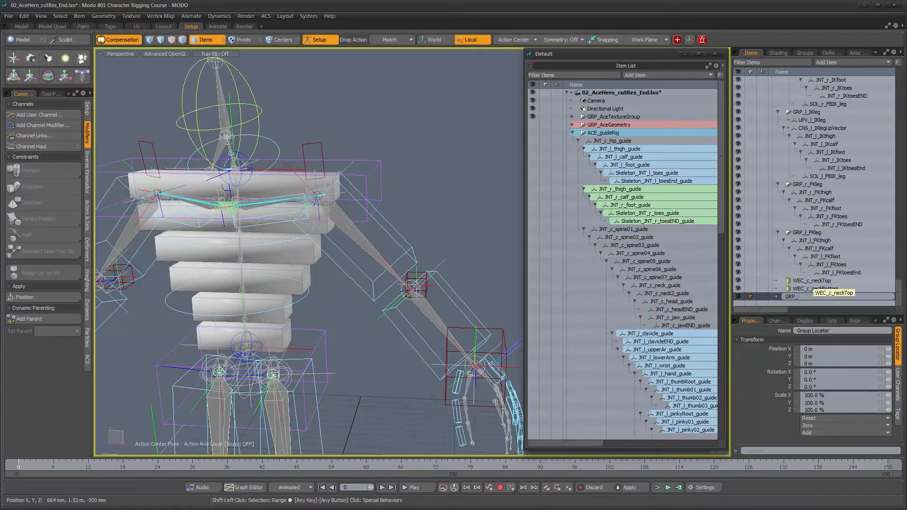
text(l_arm)
key(Return)
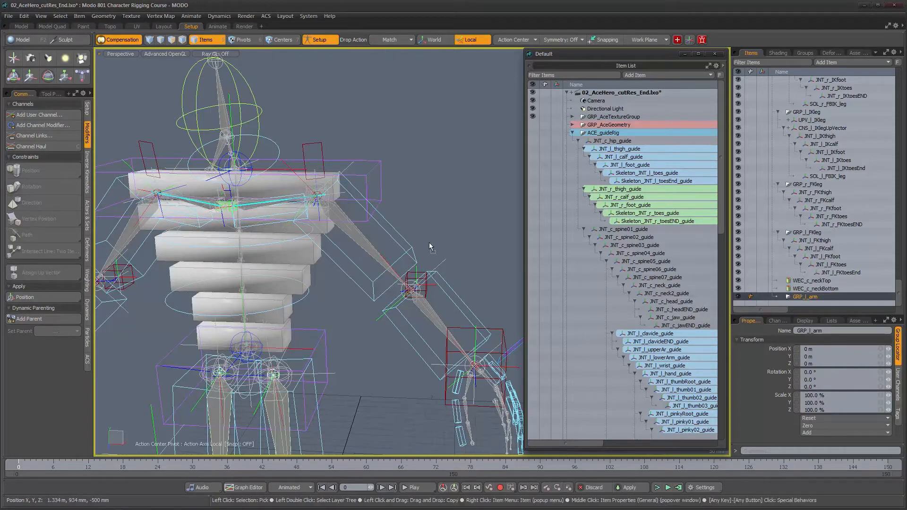
Step: Align the position and rotation of GRP_l_arm with the left upper arm joint at the shoulder
drag(373, 237, 337, 225)
key(w)
alt+middle_drag(336, 226, 365, 226)
alt+right_drag(366, 226, 381, 224)
alt+drag(381, 225, 379, 213)
alt+middle_drag(379, 214, 362, 232)
alt+right_drag(361, 232, 334, 248)
alt+middle_drag(335, 248, 340, 215)
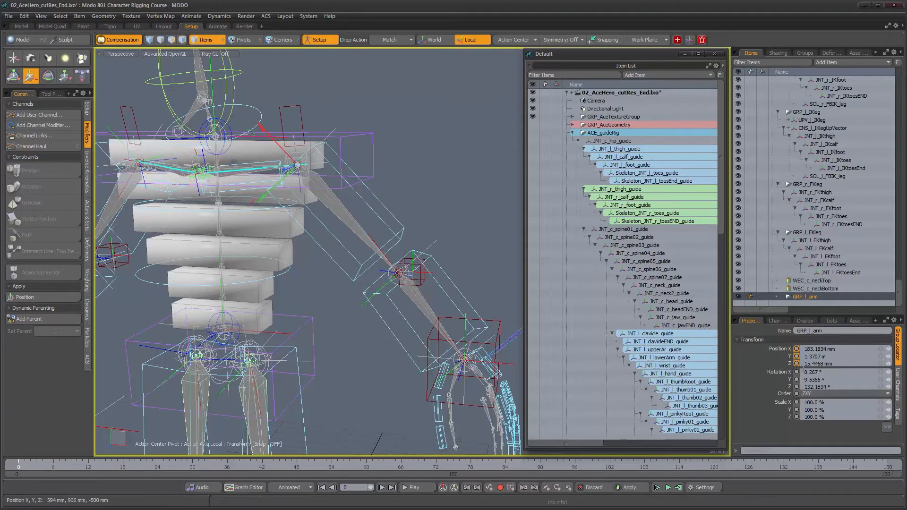
Step: Select the JNT_l_upperAr joint and inspect the left arm and shoulder area around it from several angles
alt+drag(352, 239, 361, 242)
click(357, 228)
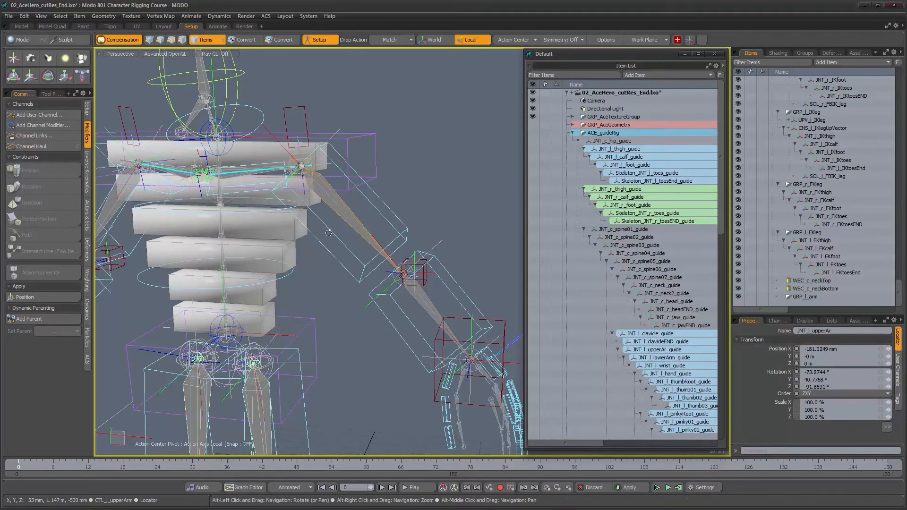
alt+drag(326, 229, 512, 256)
alt+drag(332, 221, 407, 241)
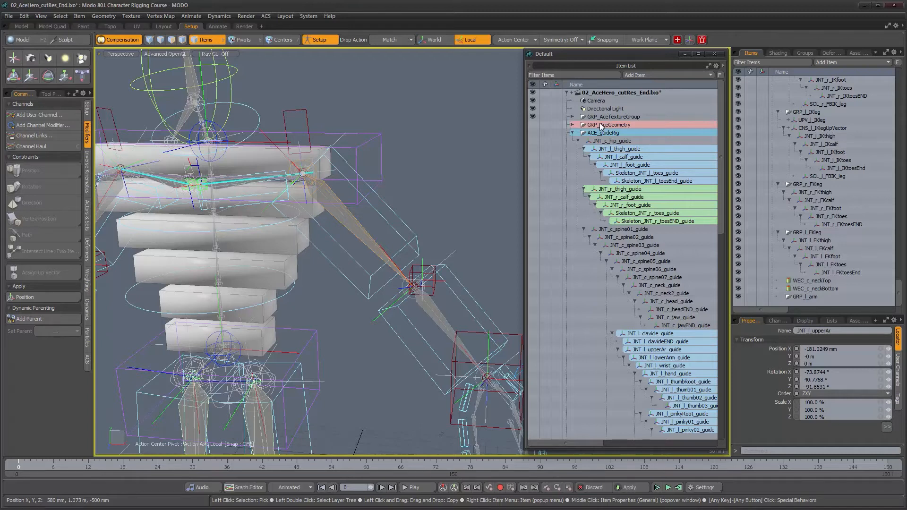
alt+shift+drag(303, 175, 314, 144)
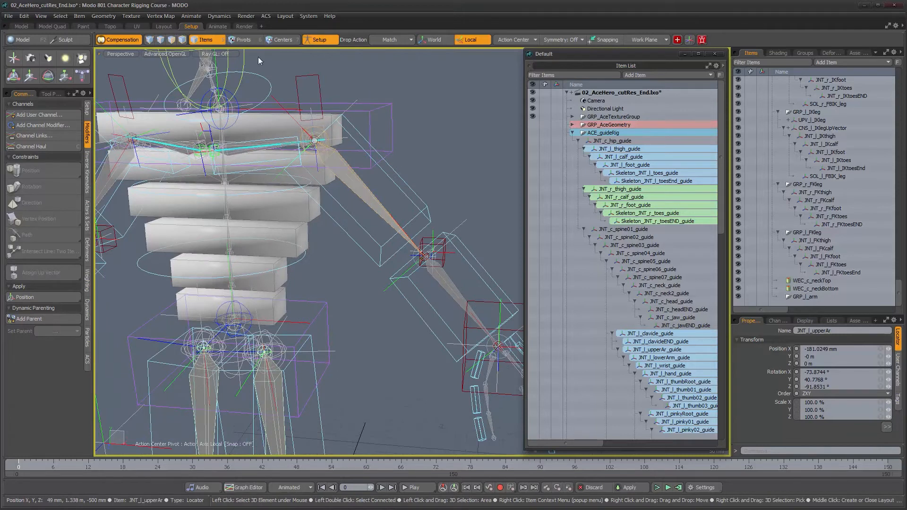
alt+shift+drag(349, 170, 412, 228)
scroll(368, 217, up, 3)
scroll(398, 282, down, 3)
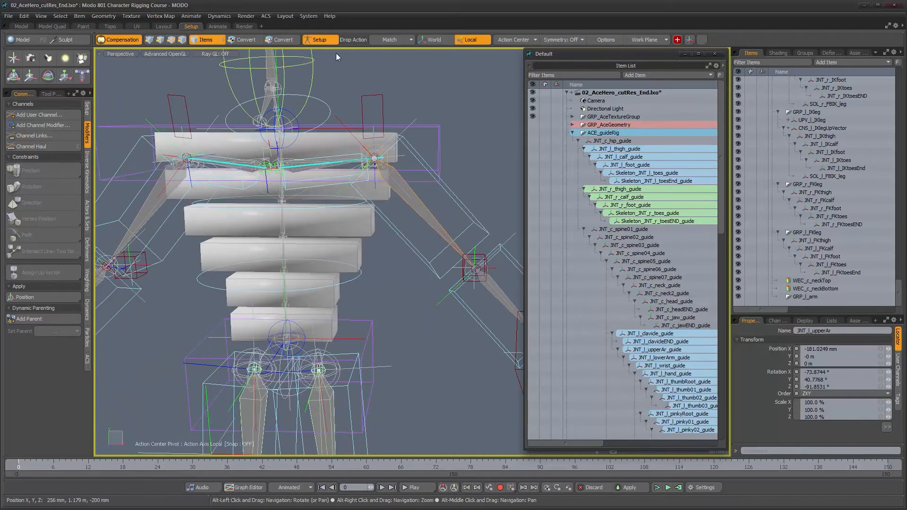
alt+drag(400, 295, 381, 268)
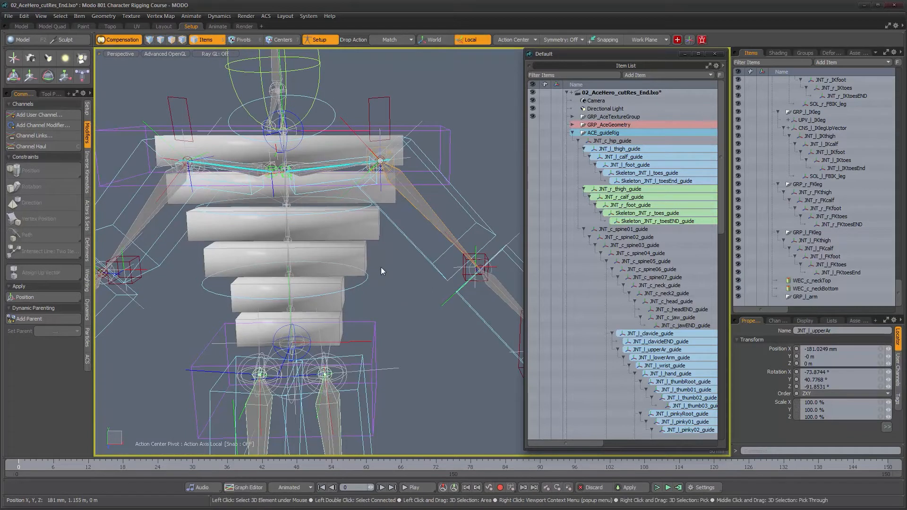
Step: Delete the six block meshes along the spine, from Cube_6 at the chest down to the lowest one above the hips
click(343, 146)
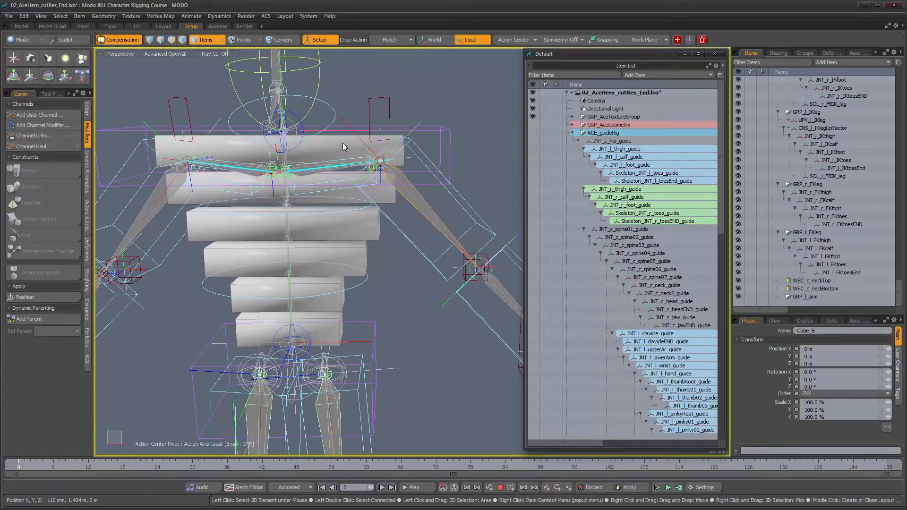
key(Delete)
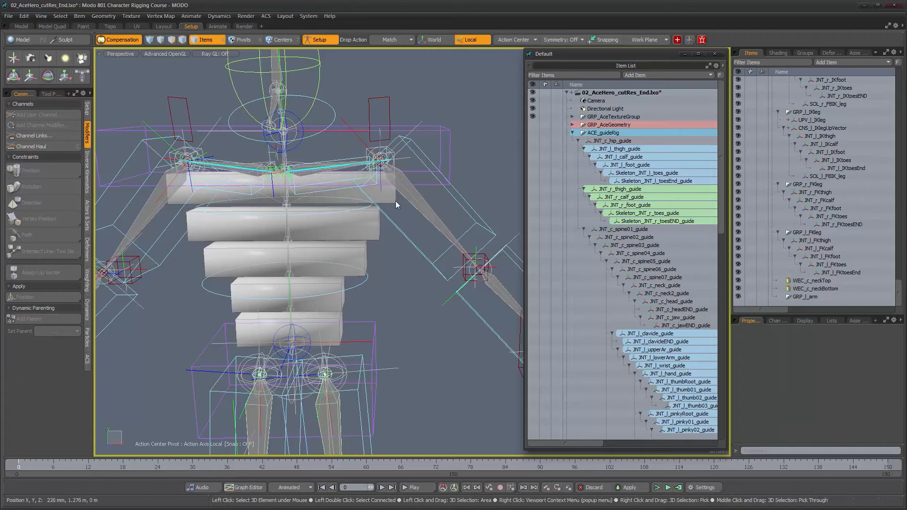
key(Delete)
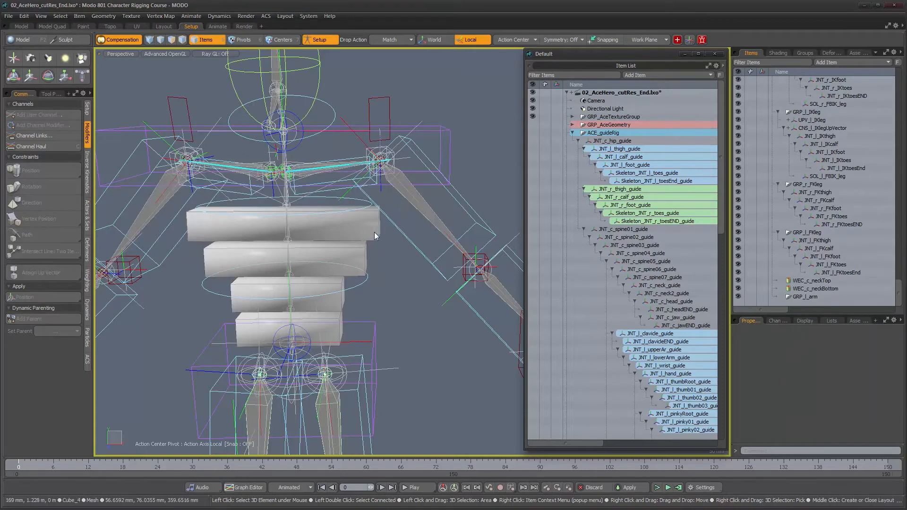
key(Delete)
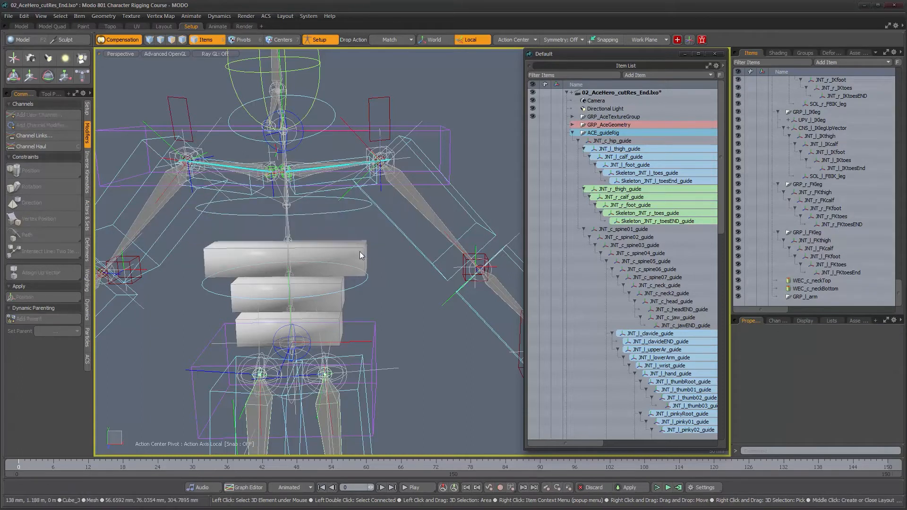
key(Delete)
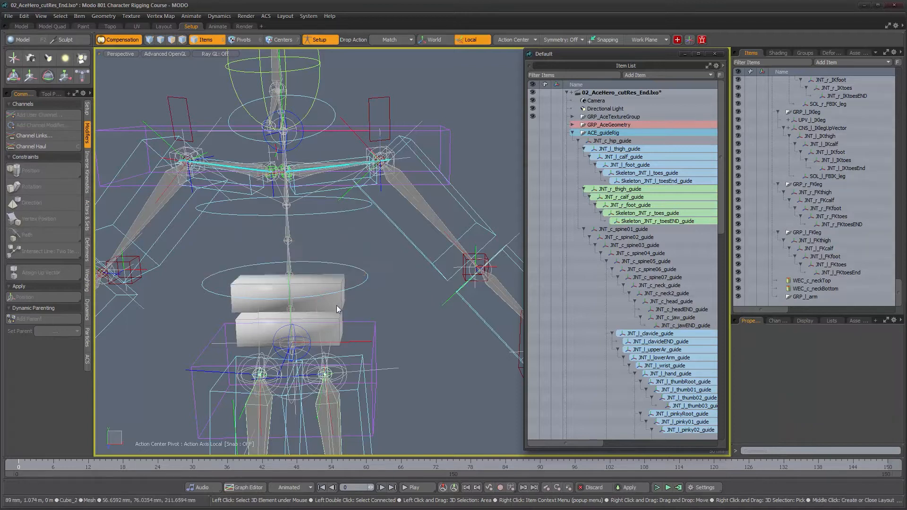
key(Delete)
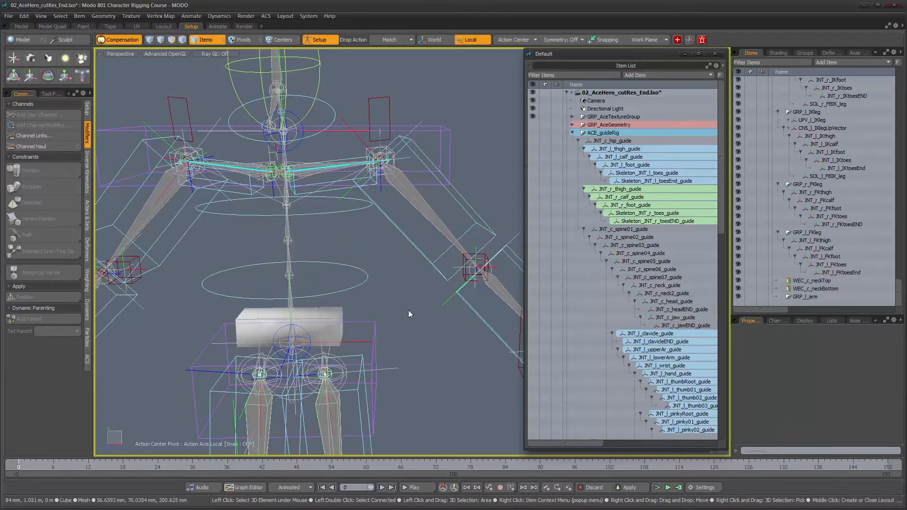
key(ctrl+z)
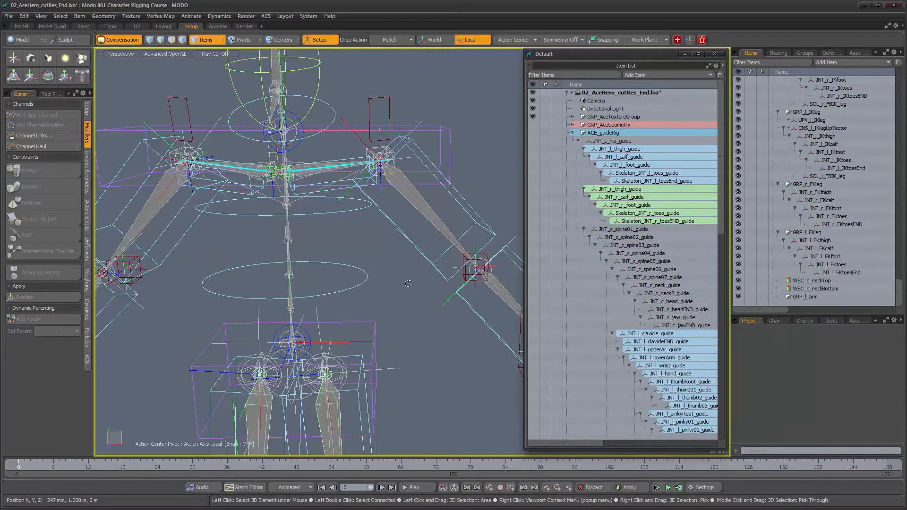
Step: Frame the left arm in the viewport and collapse the ACE_guideRig hierarchy in the floating item list
alt+middle_drag(413, 308, 321, 249)
alt+drag(320, 249, 502, 293)
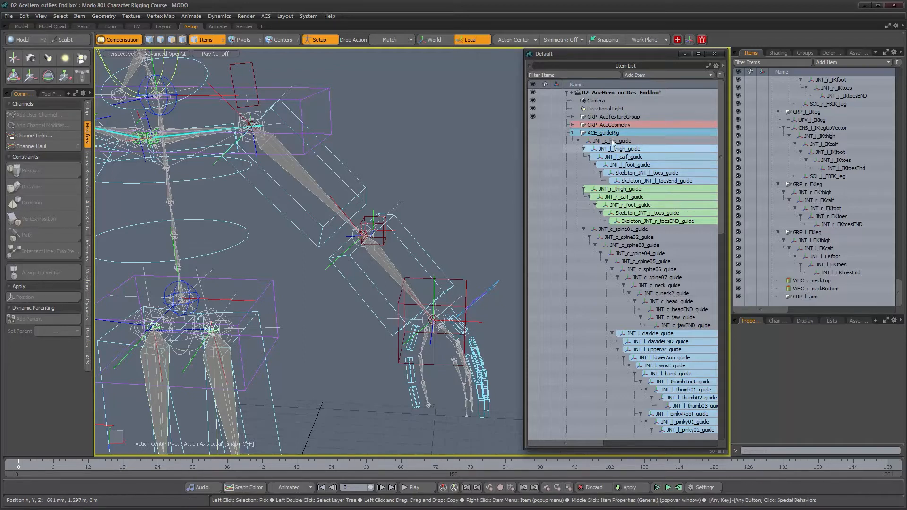
click(572, 136)
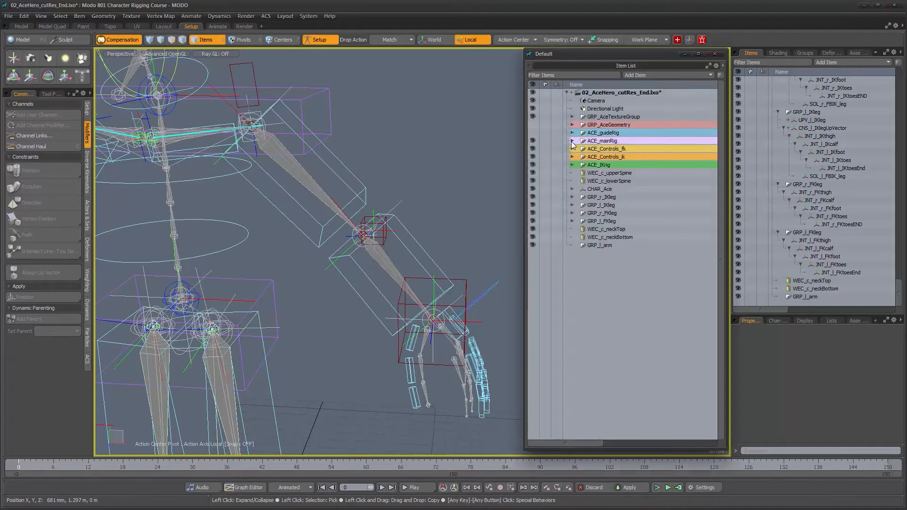
Step: Expand the ACE_mainRig hierarchy in the floating item list and examine the left arm joints below LOC_l_clavicleBlend
click(572, 141)
scroll(636, 205, down, 2)
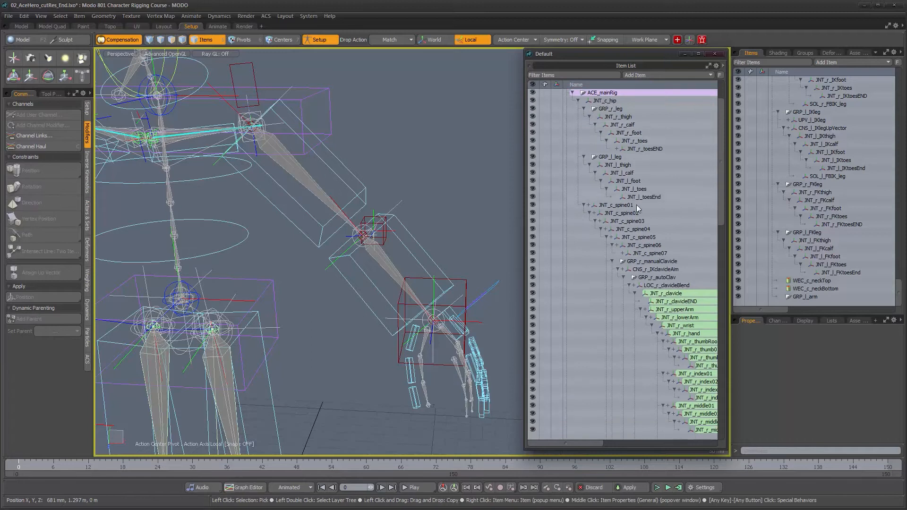
scroll(640, 210, down, 8)
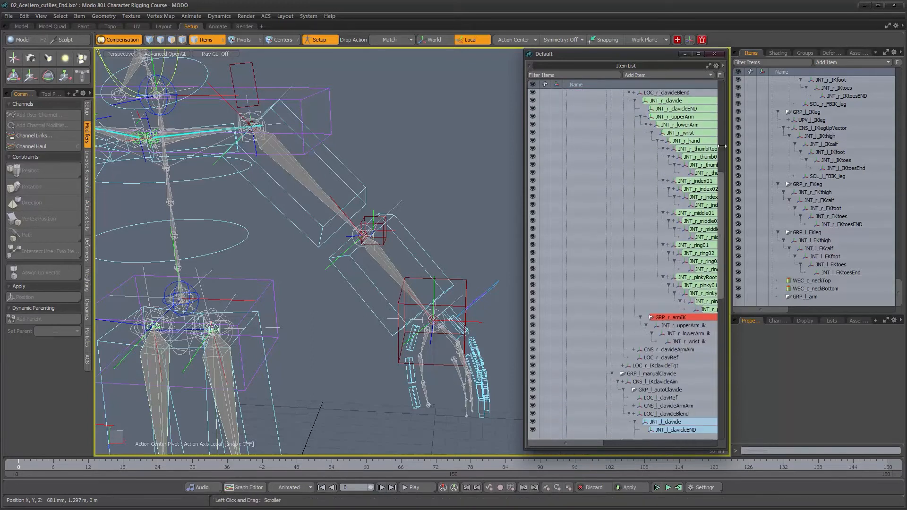
drag(593, 446, 623, 446)
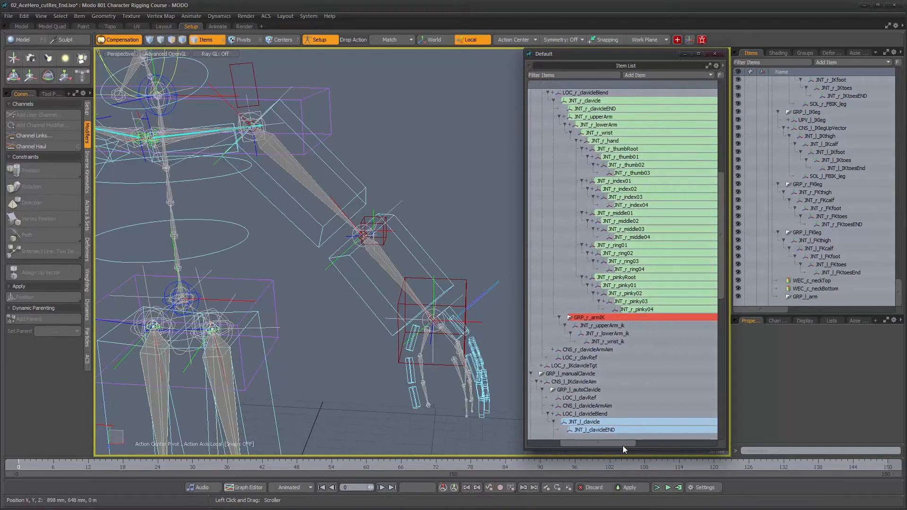
scroll(616, 370, down, 4)
scroll(615, 370, down, 7)
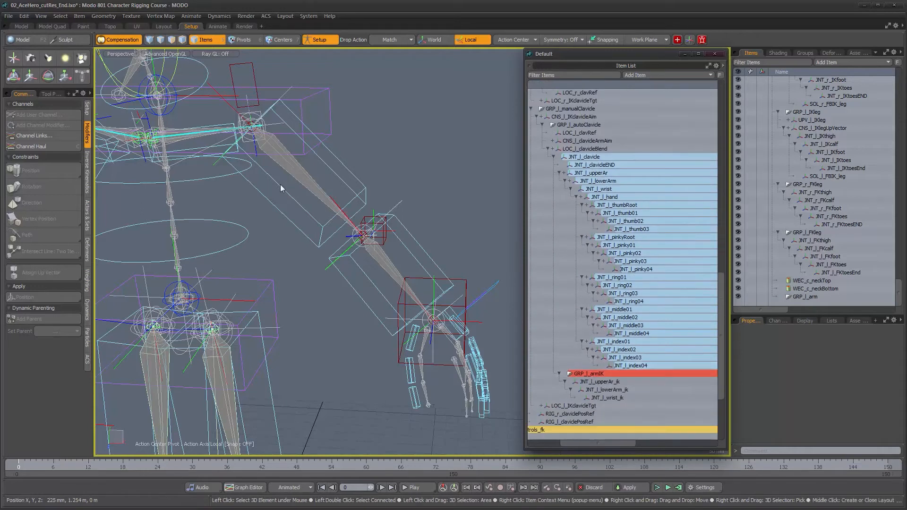
alt+drag(291, 235, 588, 405)
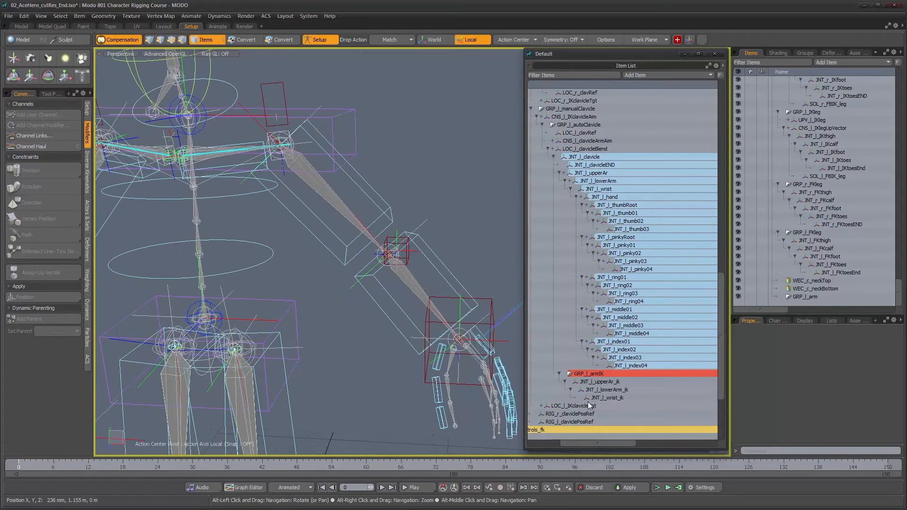
click(854, 64)
mouse_move(852, 26)
click(894, 26)
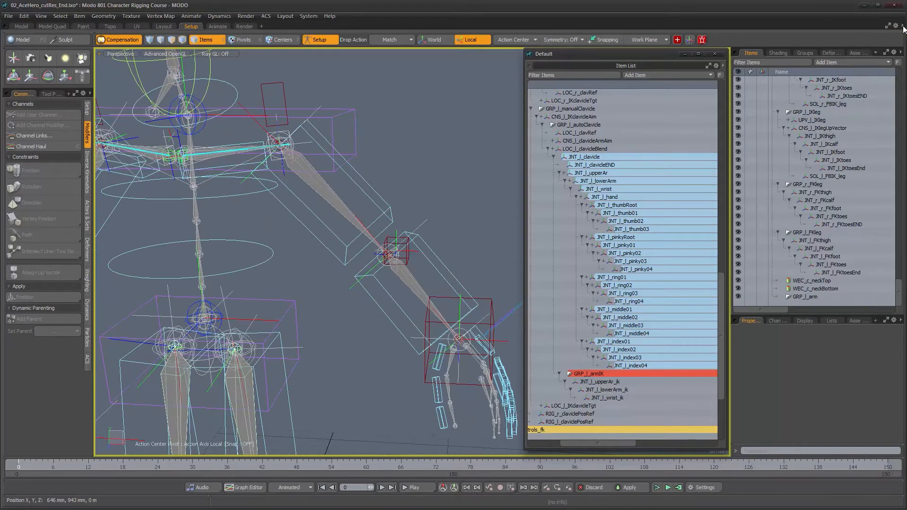
click(819, 296)
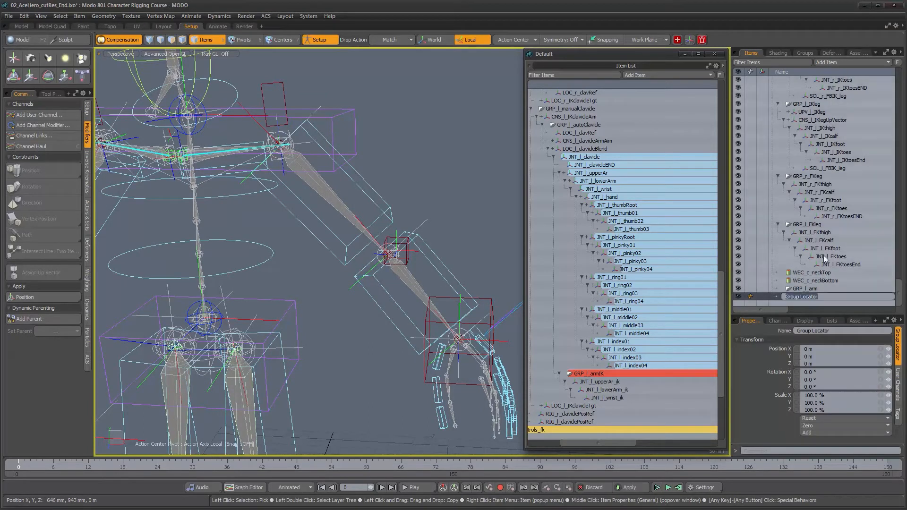
click(463, 189)
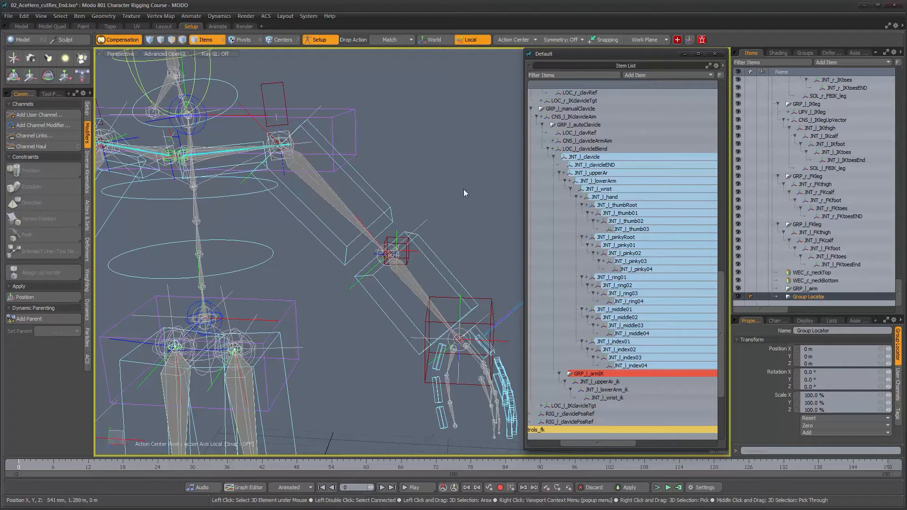
click(812, 300)
key(Delete)
Step: Add a new group locator and match its position and rotation to GRP_l_arm at the left shoulder
click(807, 296)
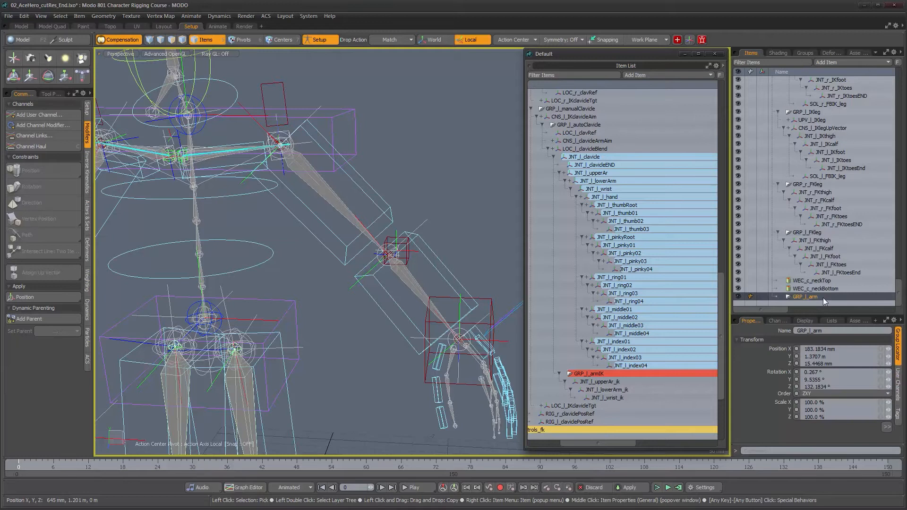
click(838, 62)
mouse_move(838, 24)
click(883, 25)
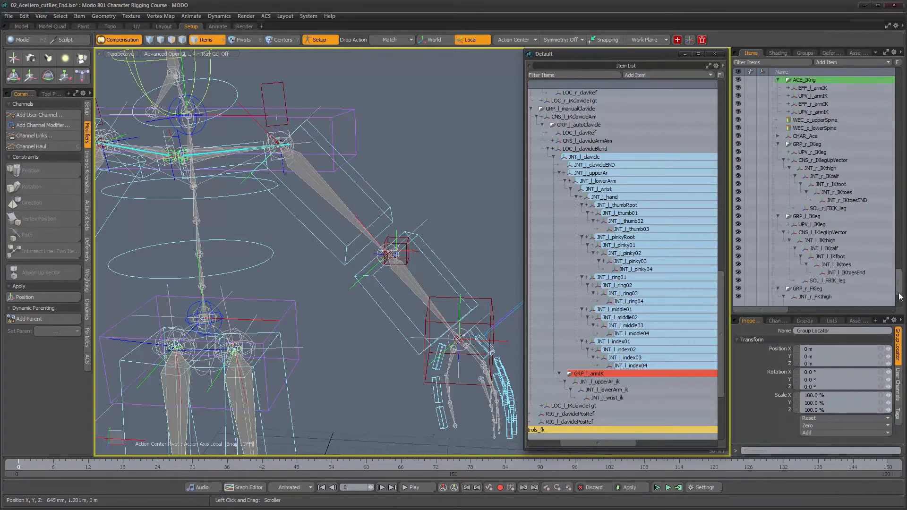
alt+drag(401, 187, 366, 180)
alt+right_drag(351, 170, 391, 190)
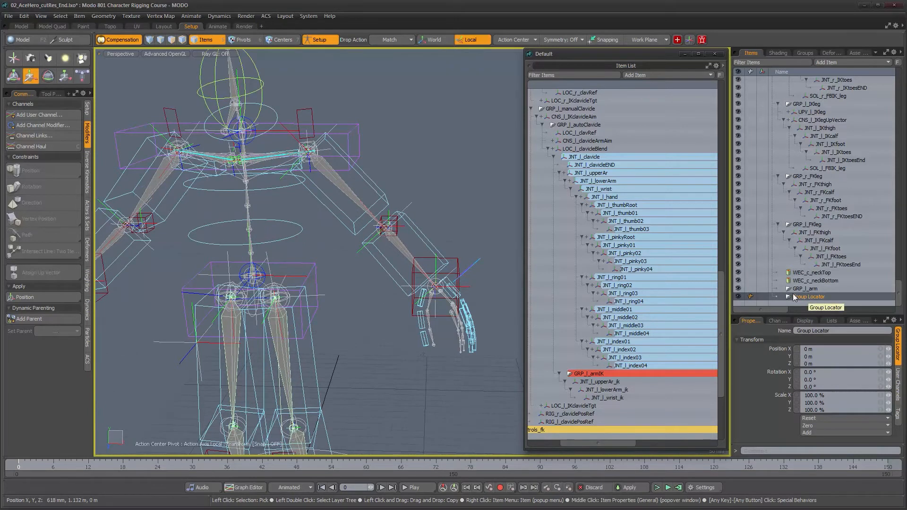
scroll(302, 136, up, 5)
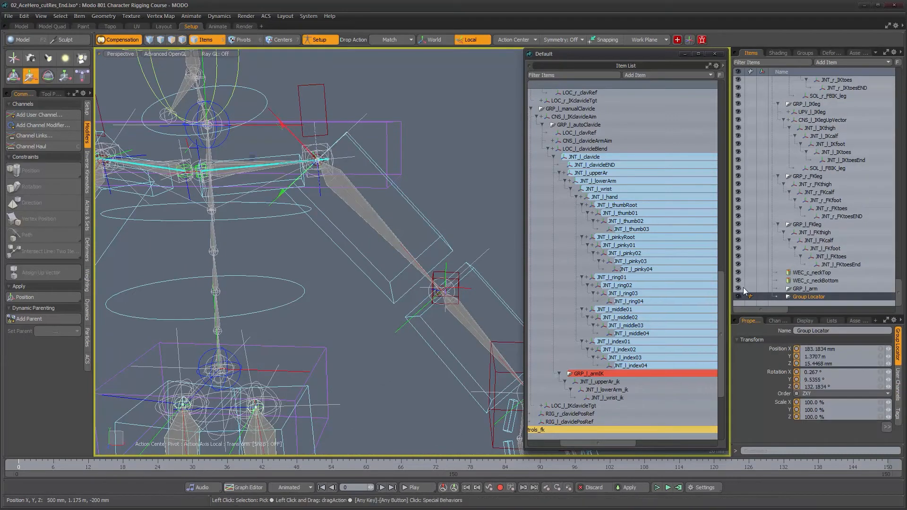
Step: Rename the new group locator GRP_l_armMainRig and parent it under GRP_l_arm
click(809, 297)
text(GRP_l_armMai)
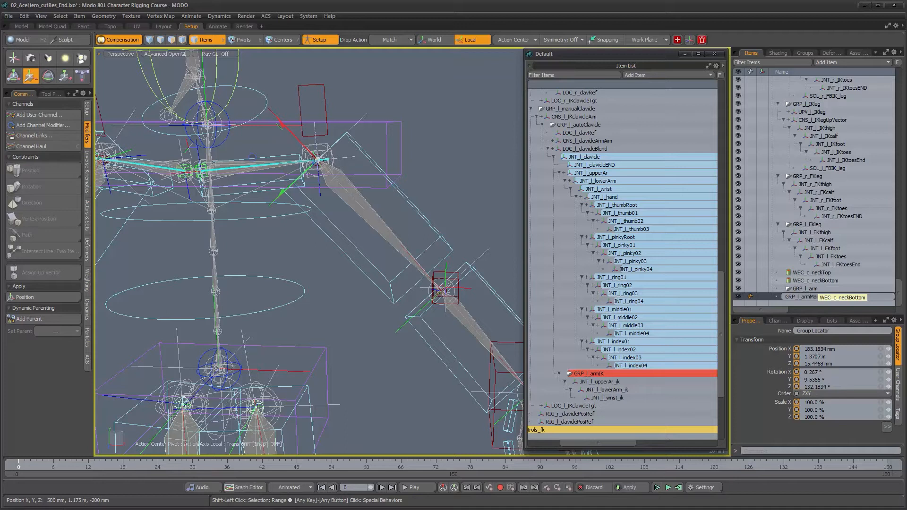
key(Return)
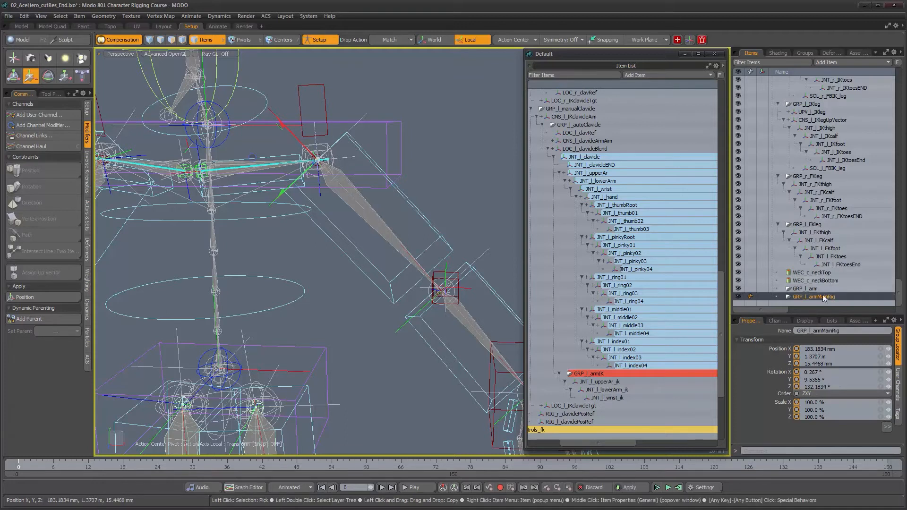
drag(818, 301, 814, 288)
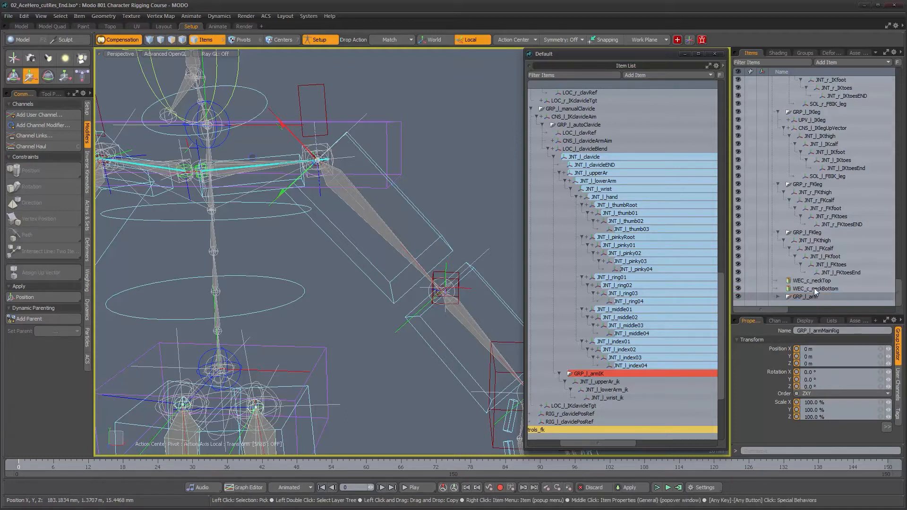
click(777, 297)
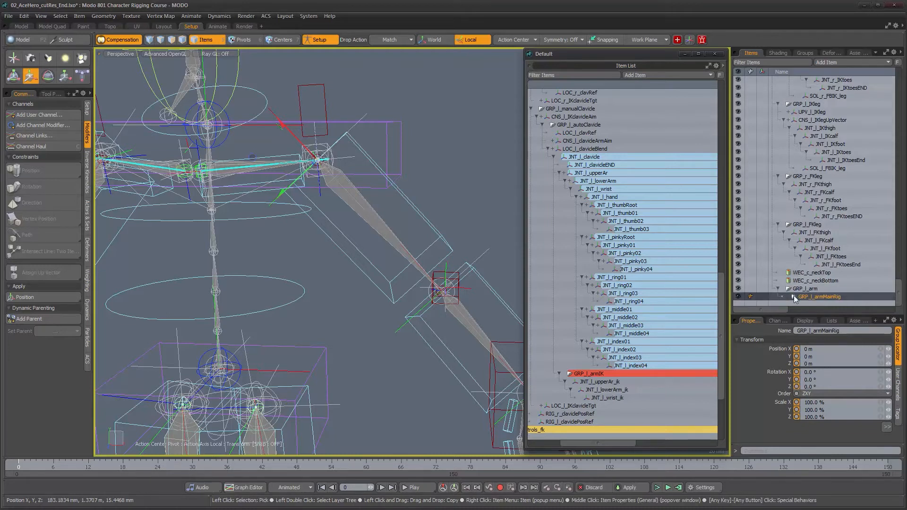
Step: Move the JNT_l_upperAr joint with its whole arm and finger hierarchy under GRP_l_armMainRig, and expand that group
alt+drag(371, 254, 365, 253)
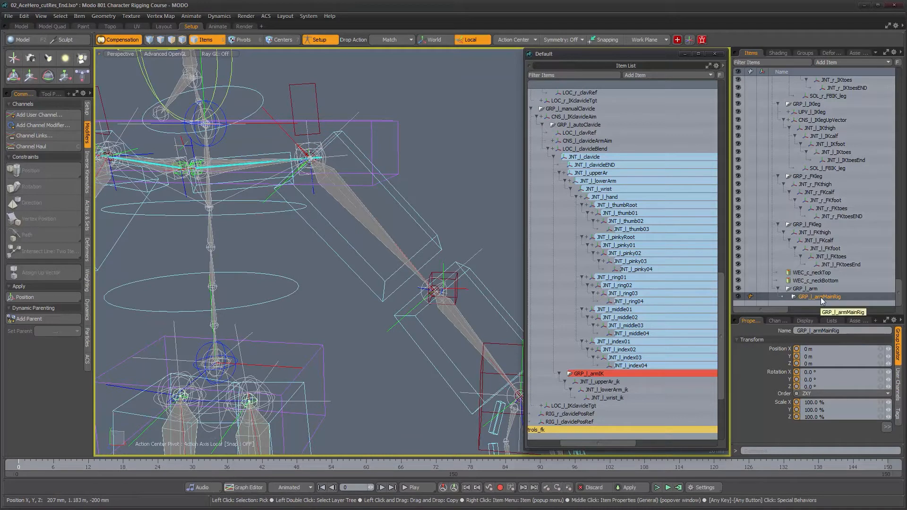
click(352, 206)
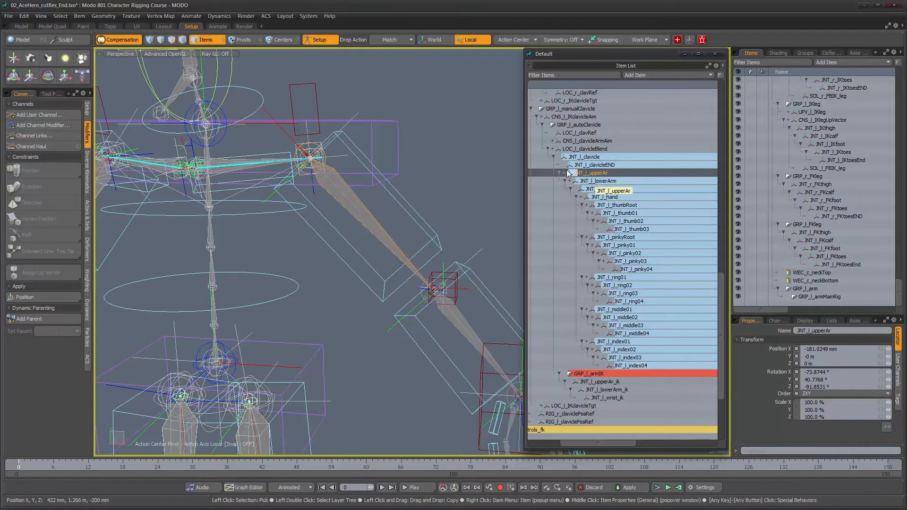
drag(591, 176, 817, 296)
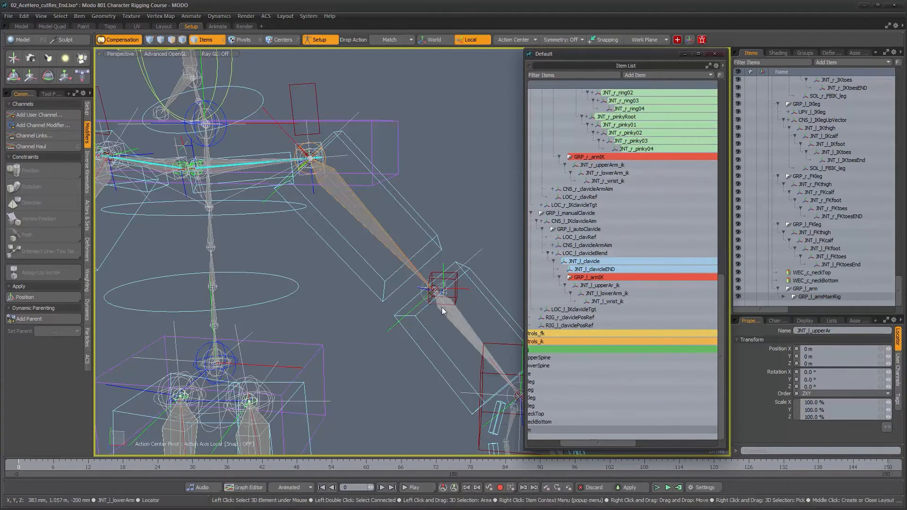
drag(591, 444, 558, 443)
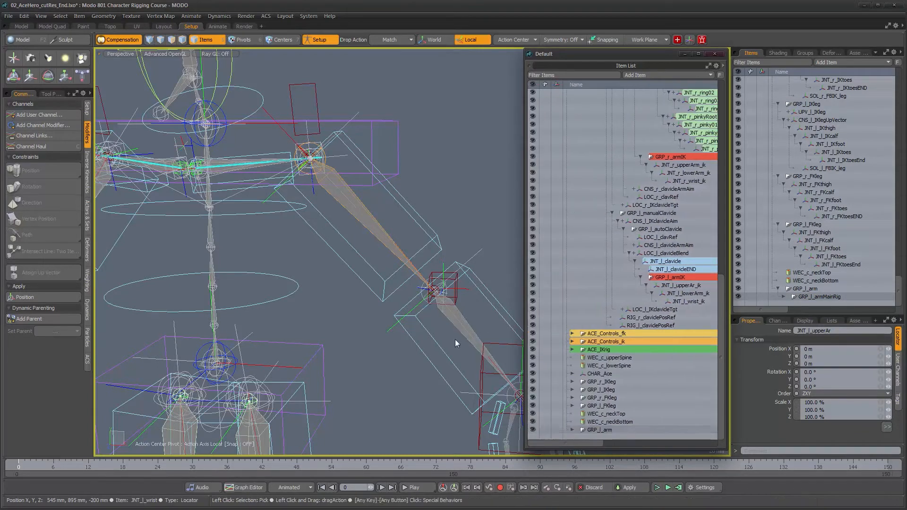
click(782, 297)
scroll(847, 112, down, 5)
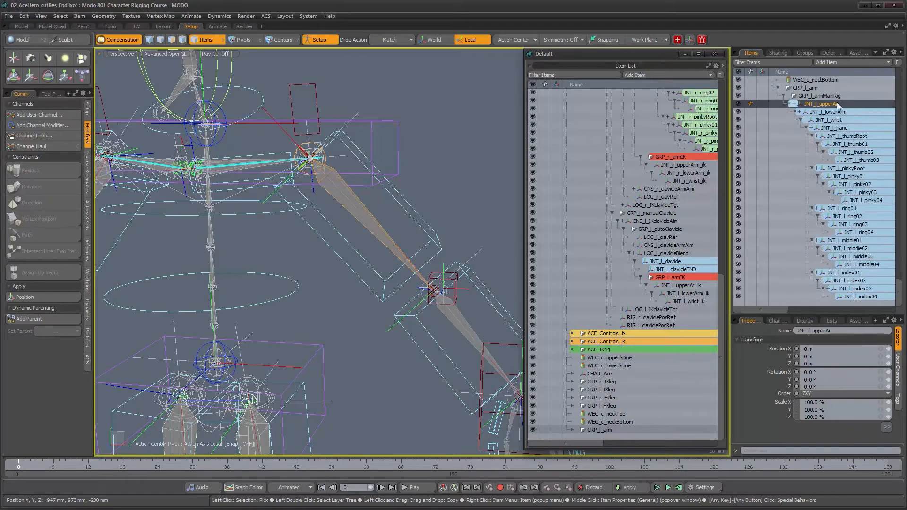
Step: Set the editor color of GRP_l_armMainRig to Light Blue and collapse the group
click(829, 97)
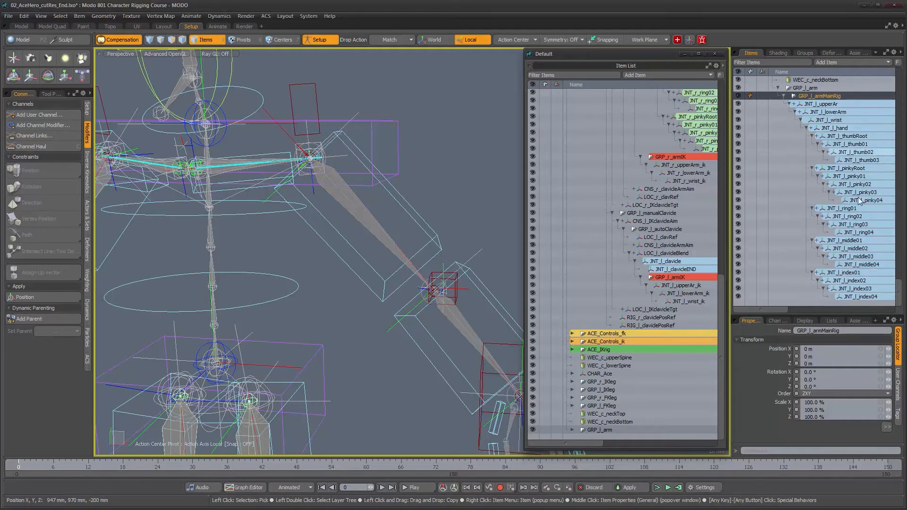
scroll(834, 221, up, 6)
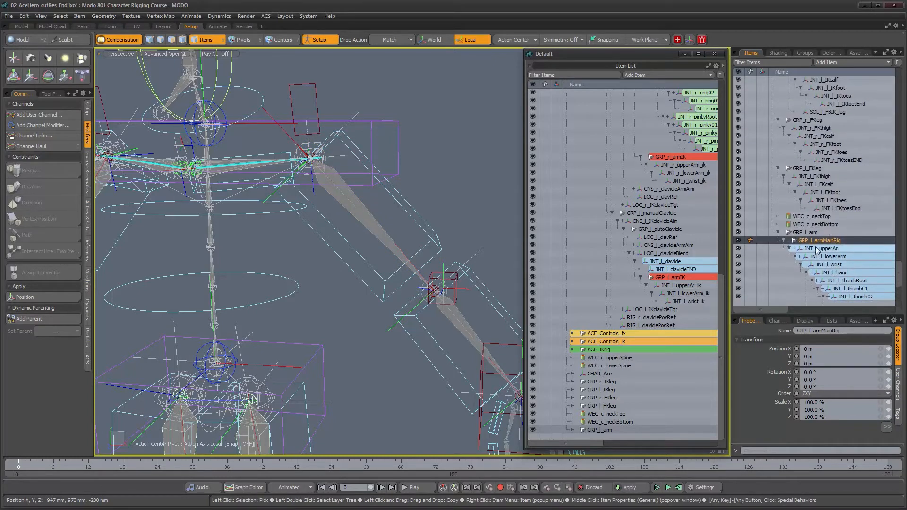
right_click(800, 241)
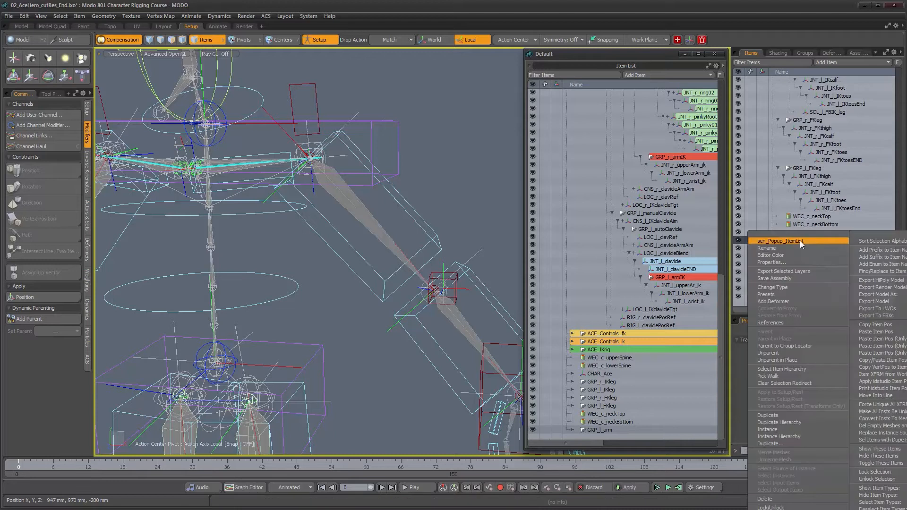
mouse_move(800, 255)
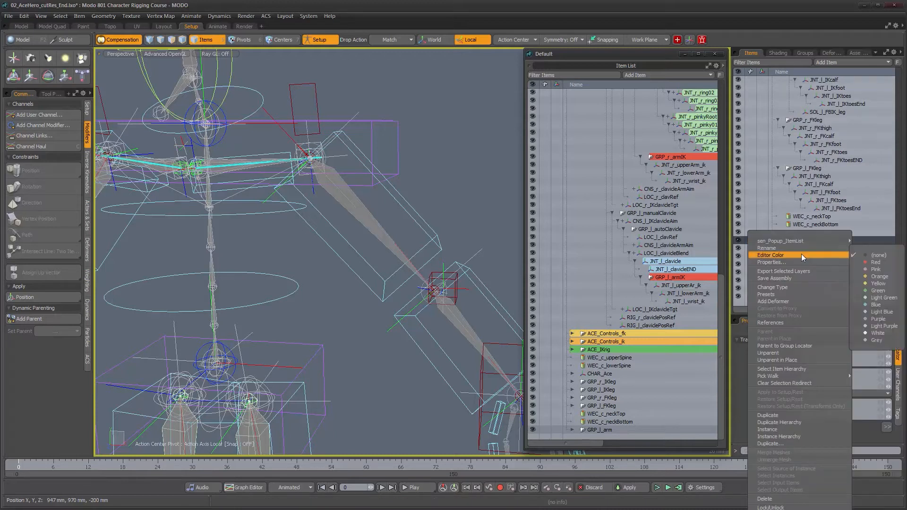
click(881, 312)
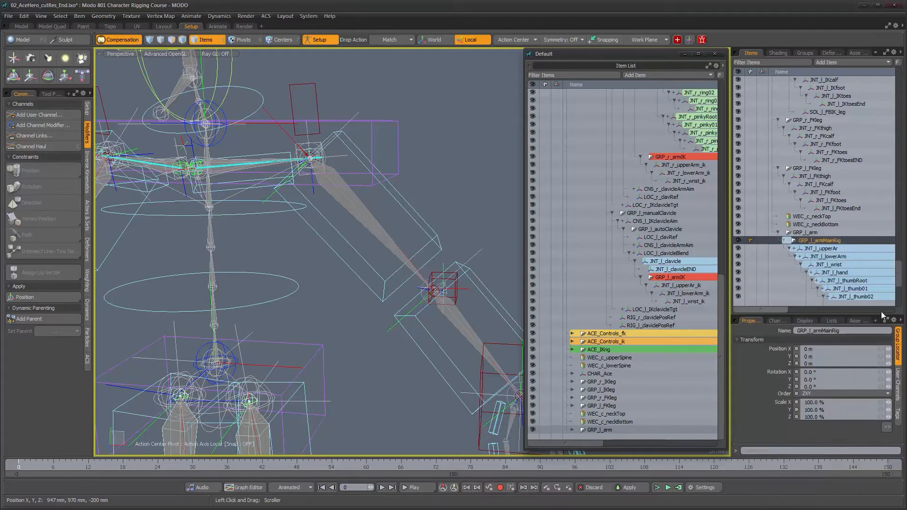
click(783, 240)
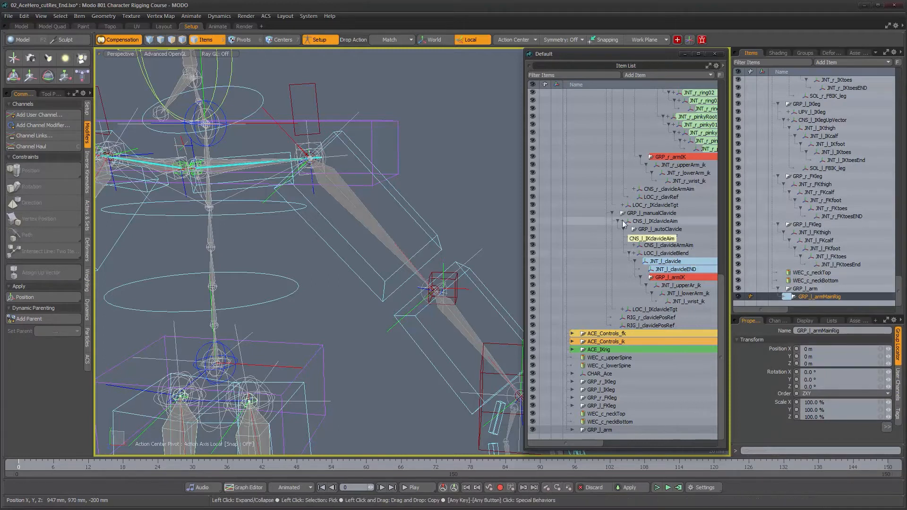
Step: Collapse ACE_mainRig in the floating item list and expand the ACE_IKrig, ACE_Controls_ik and ACE_Controls_fk groups
alt+drag(519, 255, 376, 220)
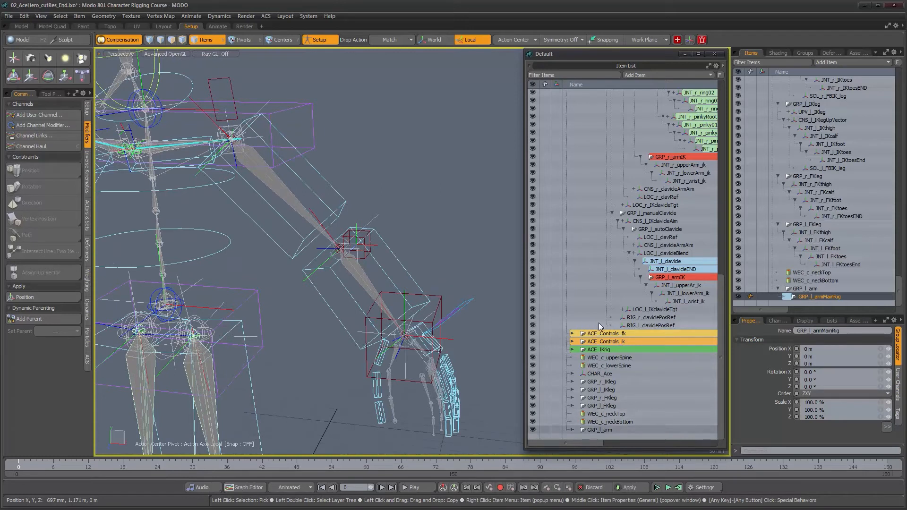
scroll(648, 318, up, 15)
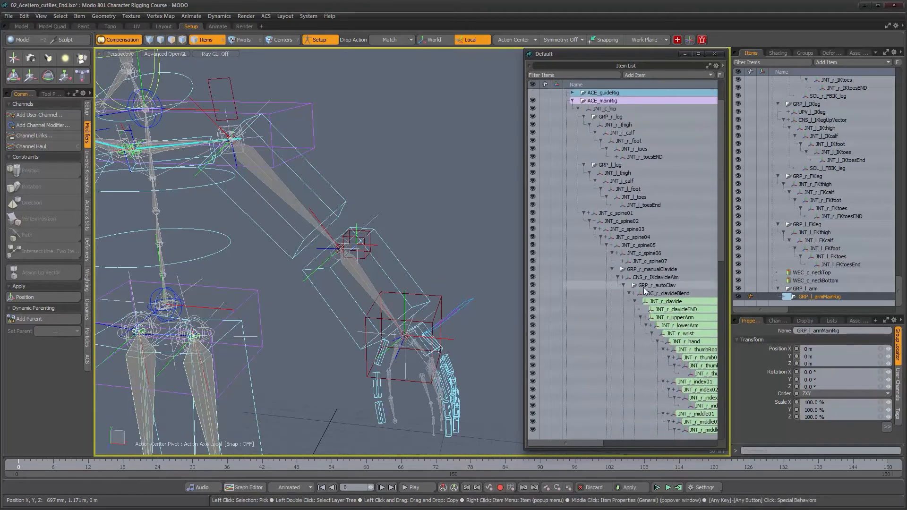
click(572, 141)
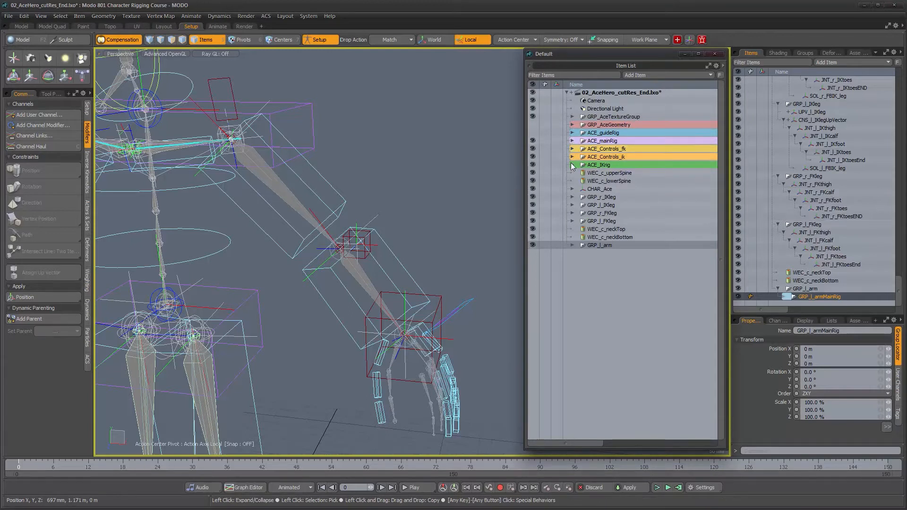
click(571, 164)
click(571, 157)
click(572, 149)
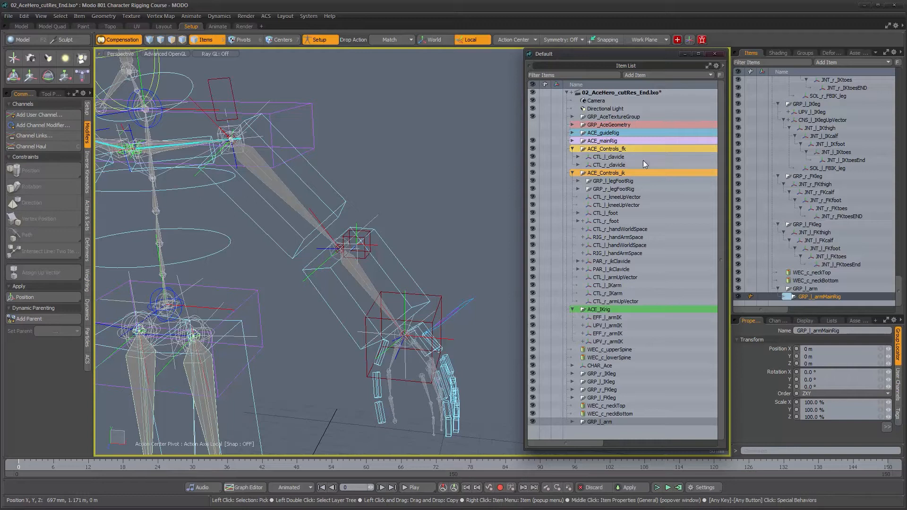
Step: Select the ACE_Controls_ik group and inspect the left arm controls in the viewport from several angles
click(616, 173)
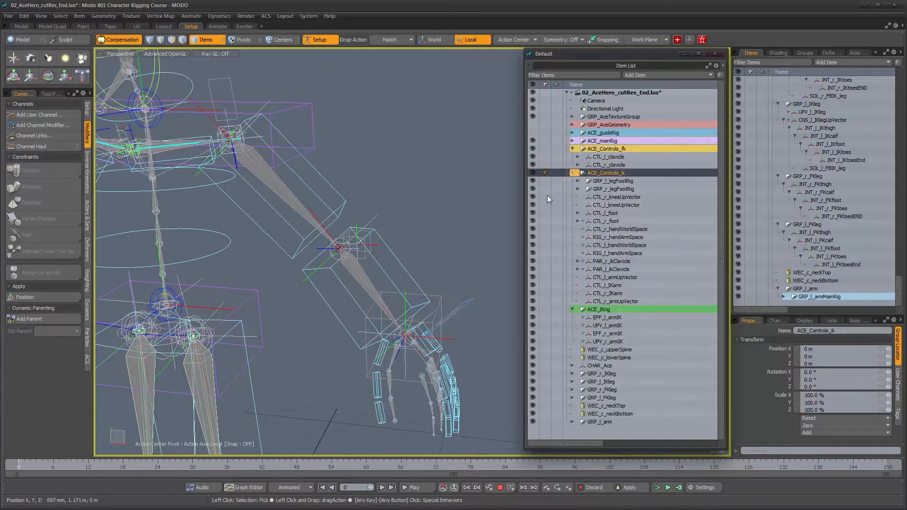
alt+drag(449, 194, 412, 190)
mouse_move(383, 161)
alt+mouse_down()
mouse_move(322, 170)
mouse_move(391, 173)
alt+mouse_up()
alt+right_drag(391, 173, 302, 145)
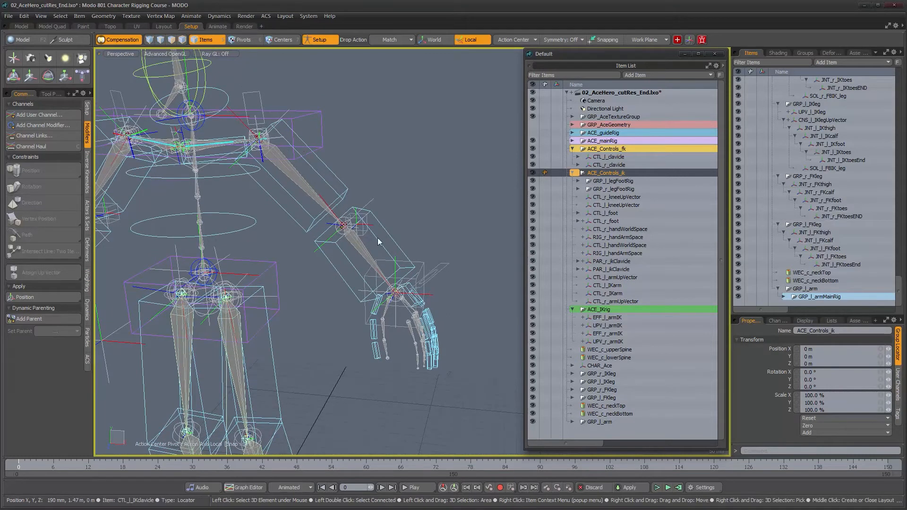
alt+right_drag(421, 257, 396, 197)
Step: Select the left arm's EFF_l_armIK and UPV_l_armIK items in ACE_IKrig and examine their placement in the viewport
click(613, 309)
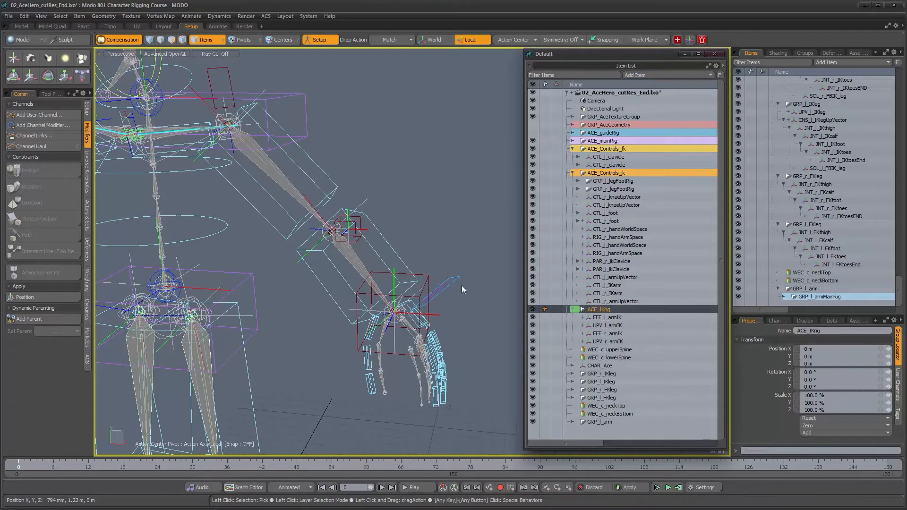
click(609, 317)
ctrl+click(609, 326)
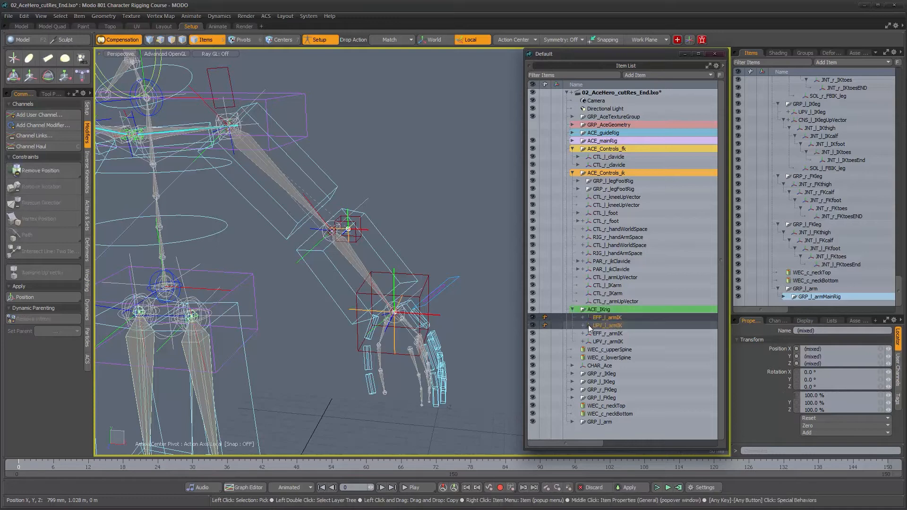
alt+drag(345, 235, 381, 255)
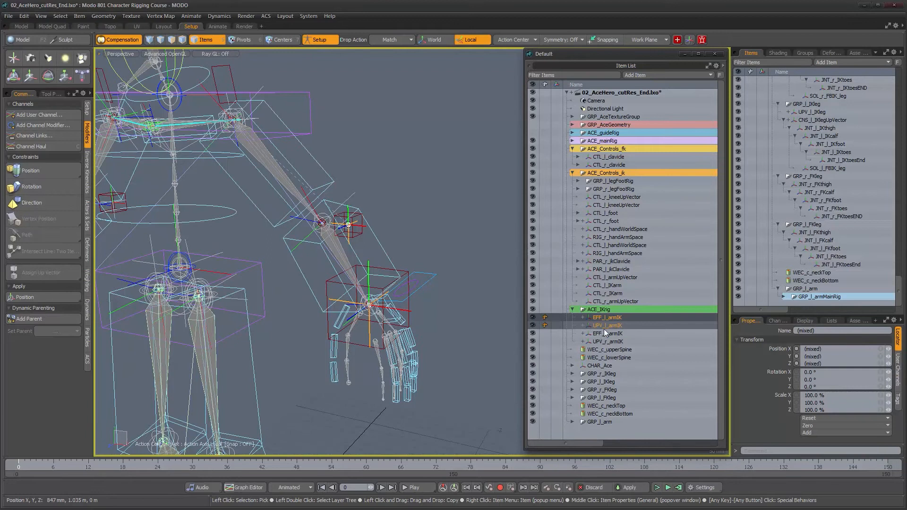
alt+drag(446, 279, 461, 282)
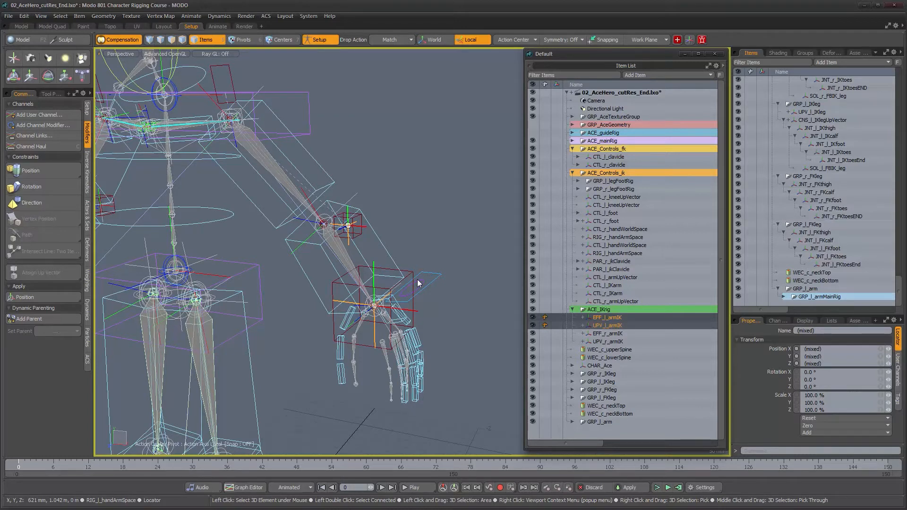
Step: Add a group locator for the left arm and match it to the left upper arm joint
click(605, 421)
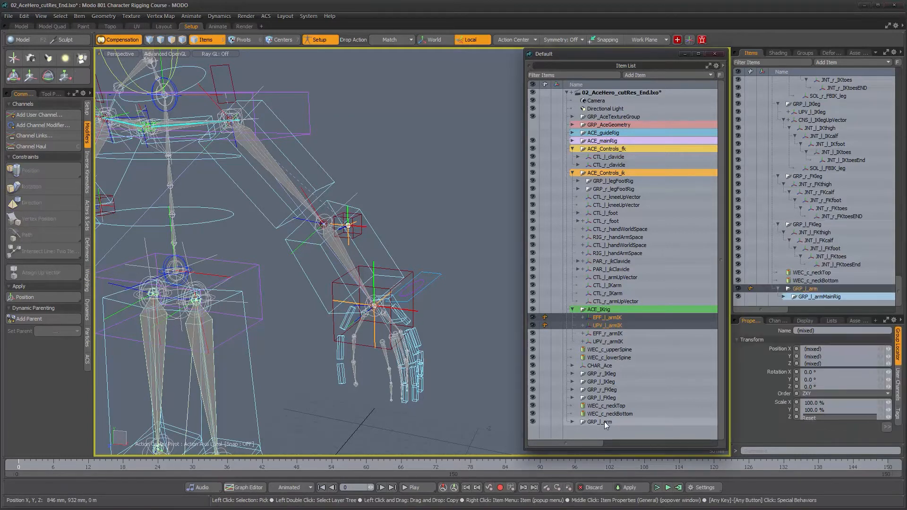
click(836, 61)
mouse_move(834, 22)
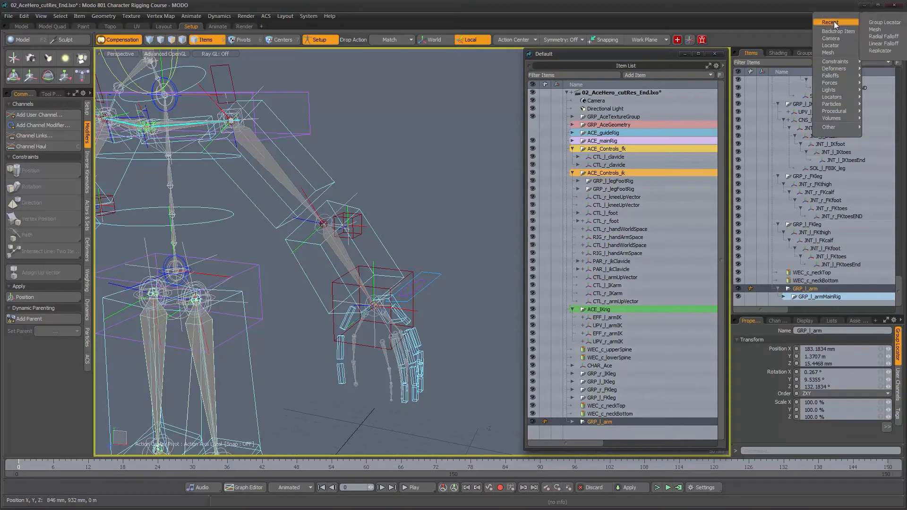
click(883, 22)
alt+drag(288, 236, 327, 241)
scroll(763, 282, down, 1)
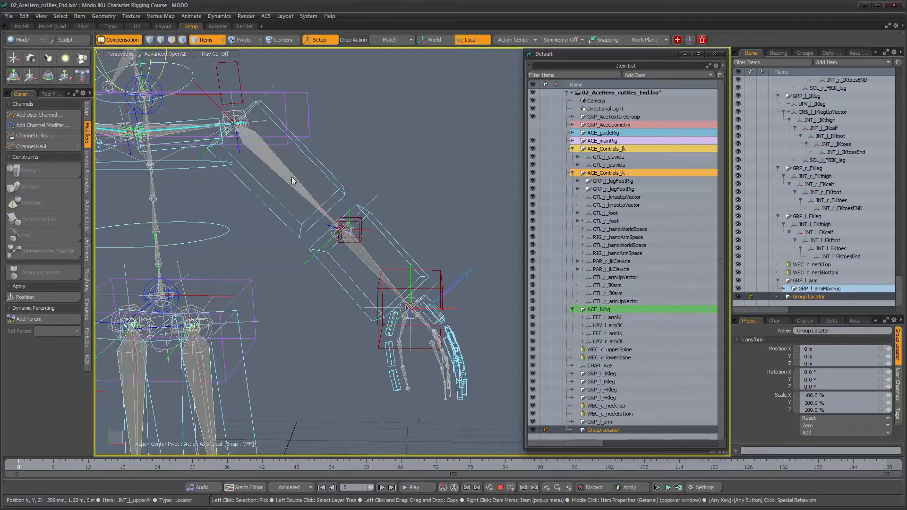
Step: Rename the new group locator as GRP_l_IKarm and parent it under GRP_l_arm
double_click(812, 297)
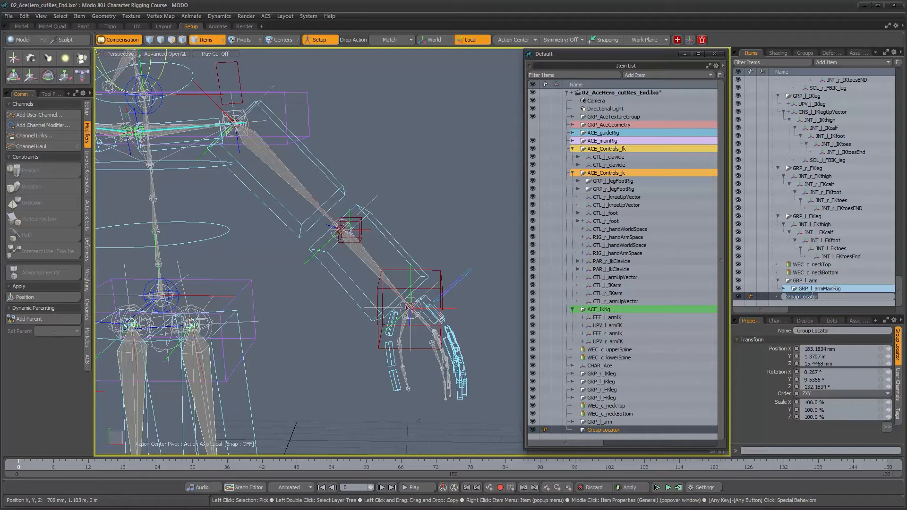
text(GRP_l_IKarm)
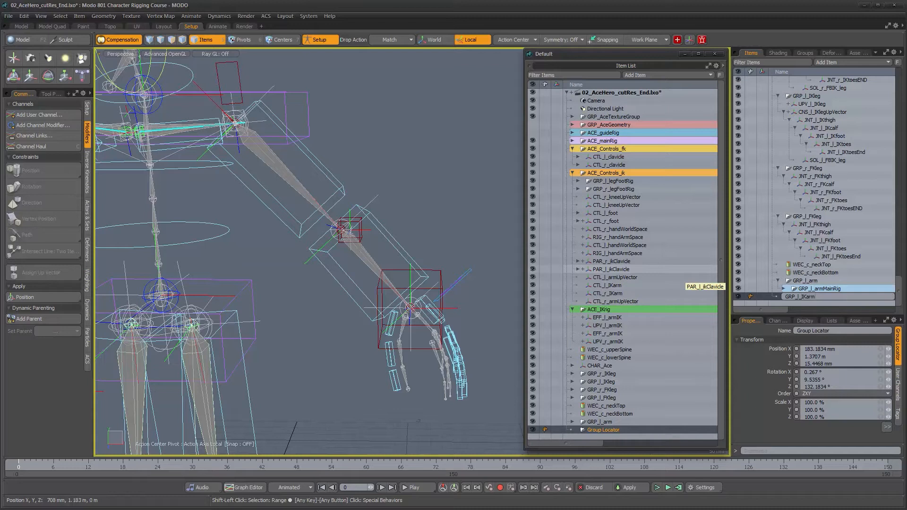
key(Return)
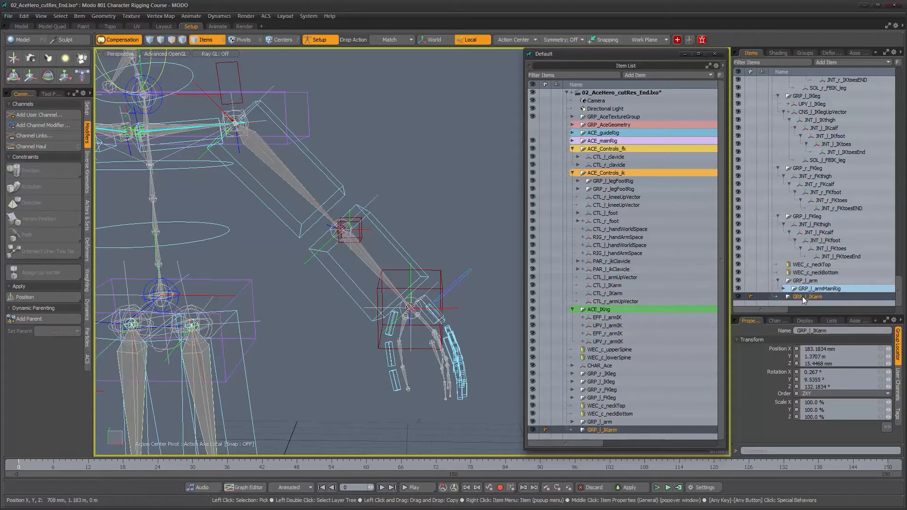
drag(797, 296, 801, 282)
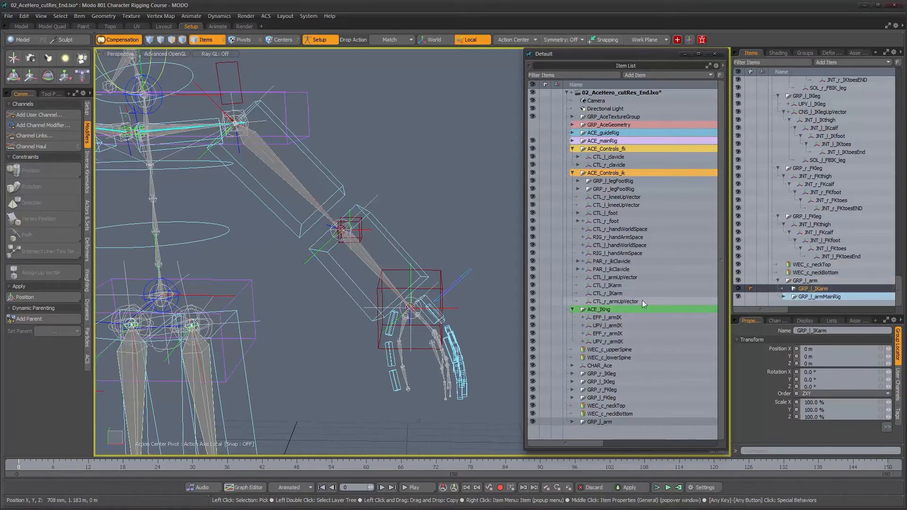
Step: Try moving the left hand control CTL_l_IKarm to test the arm's IK, and undo the move
alt+drag(394, 268, 468, 115)
click(408, 278)
key(w)
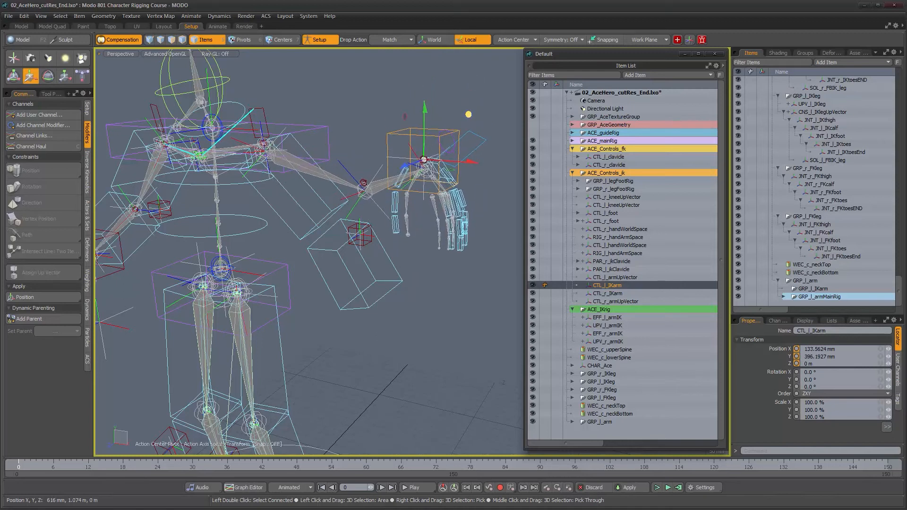
key(ctrl+z)
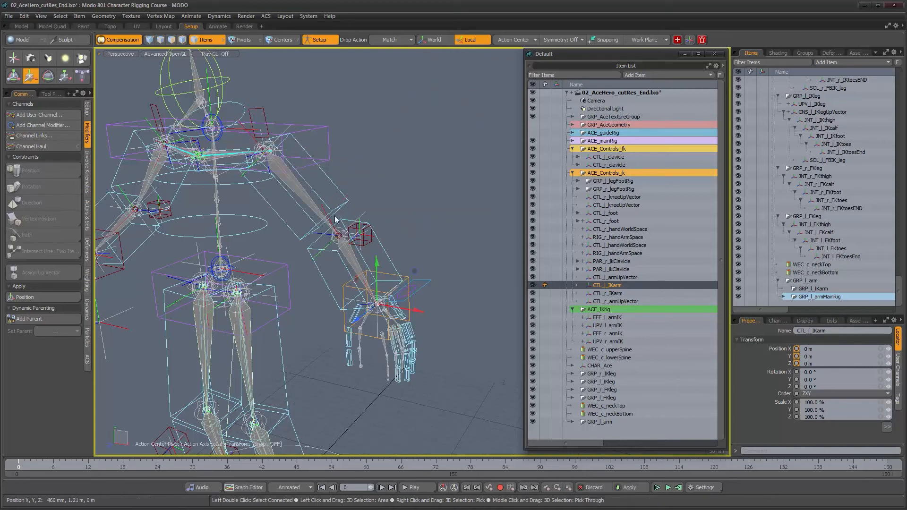
Step: Locate RIG_l_handFKparentUpper under CTL_l_clavicle and move it with its child hierarchy into GRP_l_IKarm
click(364, 219)
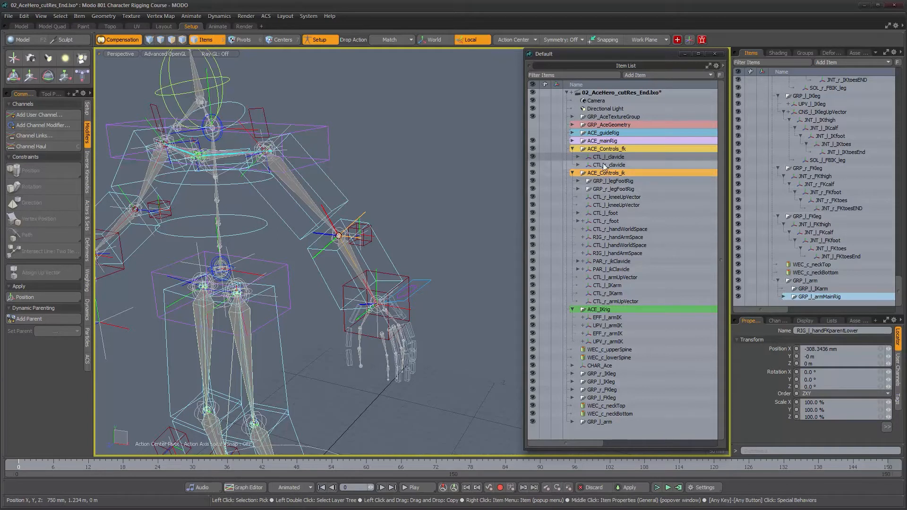
key(f)
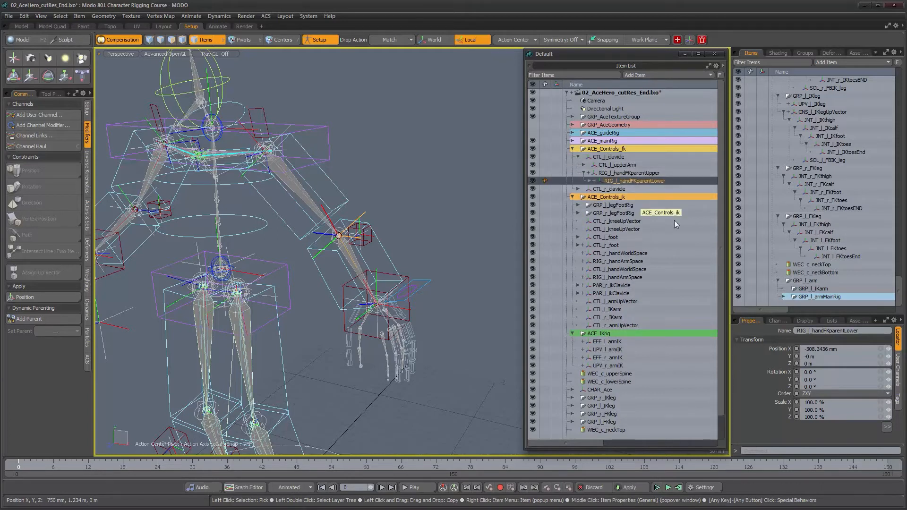
click(618, 173)
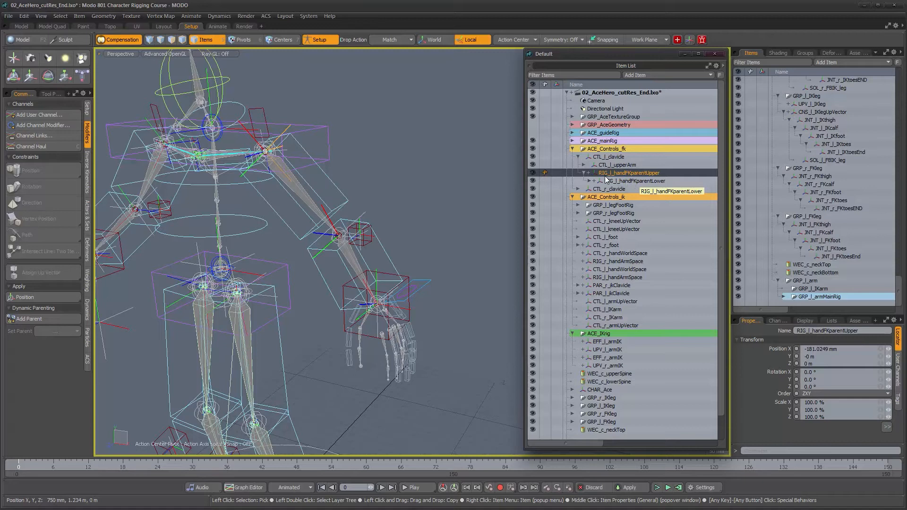
scroll(302, 179, up, 1)
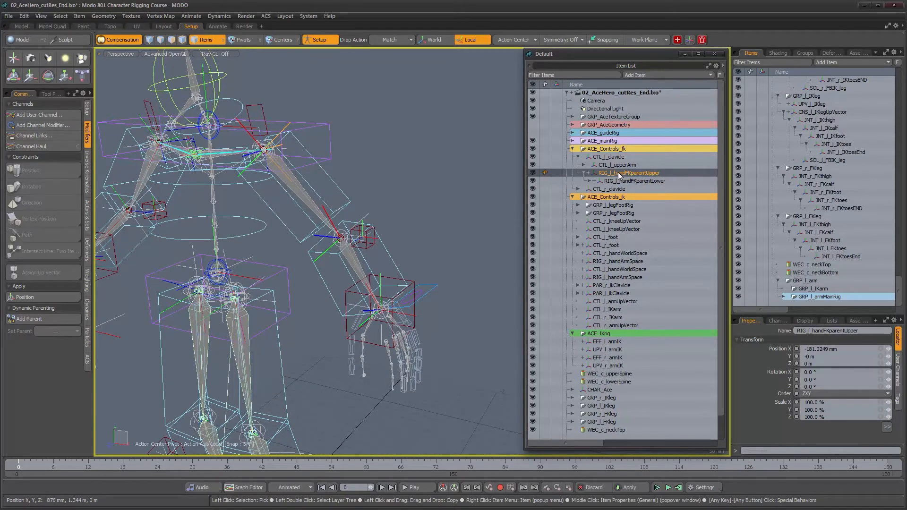
drag(618, 173, 814, 292)
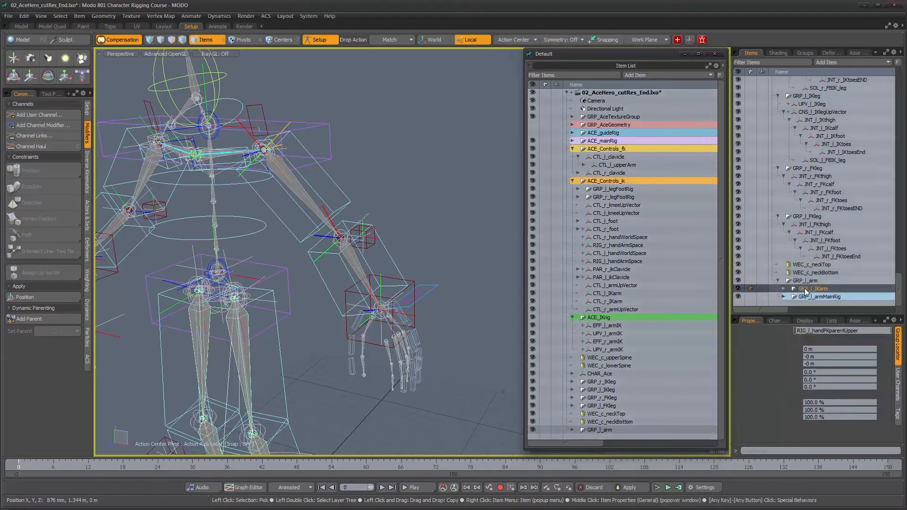
Step: Set the editor color of GRP_l_IKarm to Red, and hide GRP_l_IKarm and GRP_l_armMainRig
right_click(804, 289)
mouse_move(805, 301)
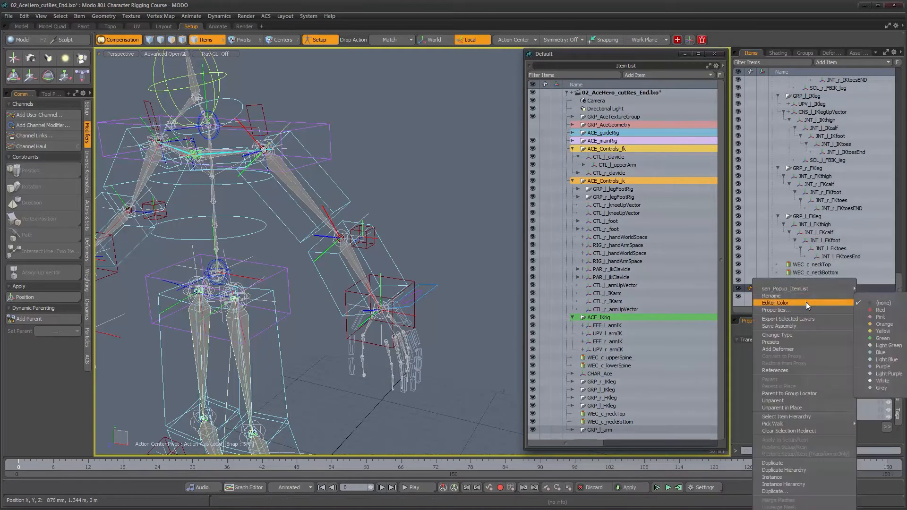
click(874, 309)
scroll(846, 282, up, 2)
scroll(846, 281, down, 2)
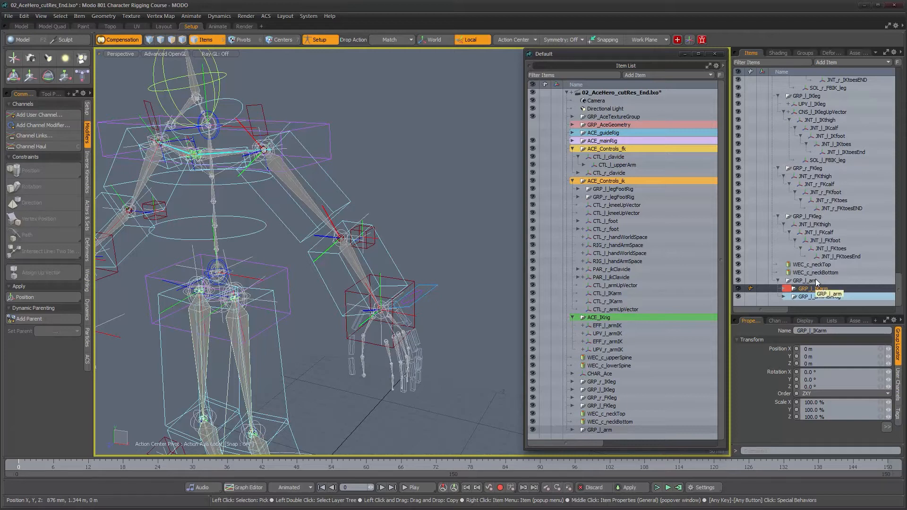
click(738, 288)
Step: Select the left upper arm FK control and expand CTL_l_upperArm in the floating item list to examine its hierarchy
mouse_move(320, 262)
alt+mouse_down()
mouse_move(356, 261)
mouse_move(308, 263)
alt+mouse_up()
alt+drag(383, 281, 316, 210)
click(321, 207)
alt+drag(372, 205, 385, 206)
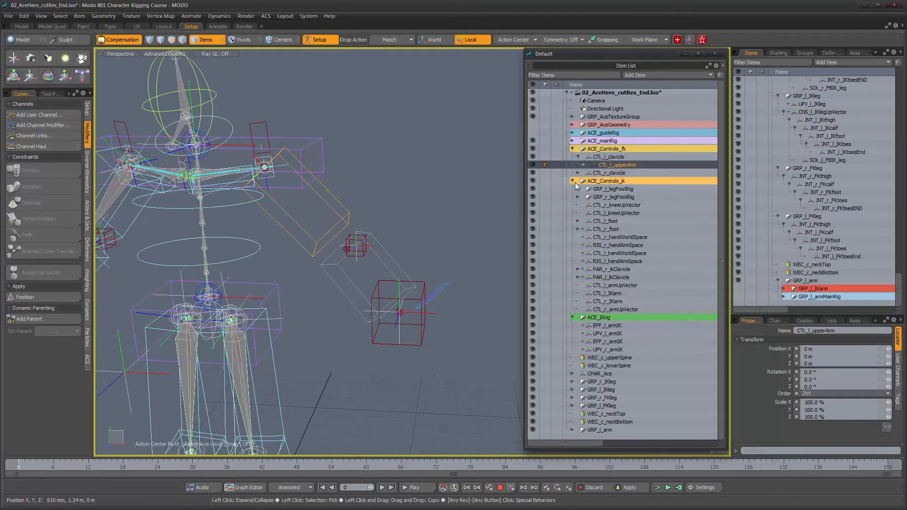
click(583, 166)
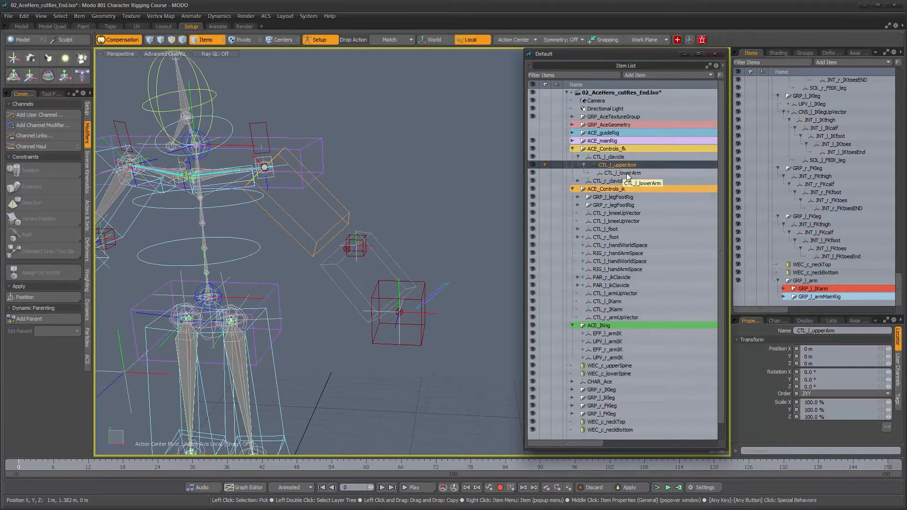
Step: Add another group locator for the left arm and match it to the CTL_l_upperArm control
click(809, 282)
click(865, 61)
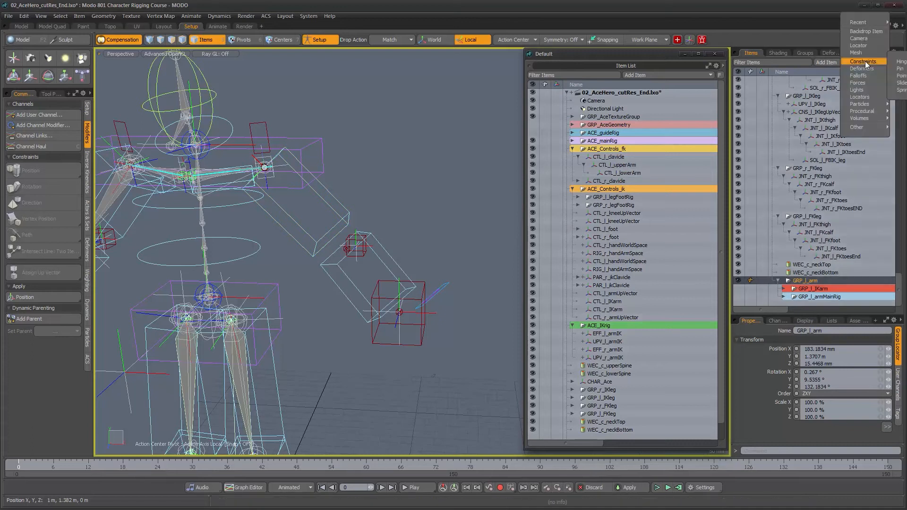
mouse_move(865, 22)
click(899, 22)
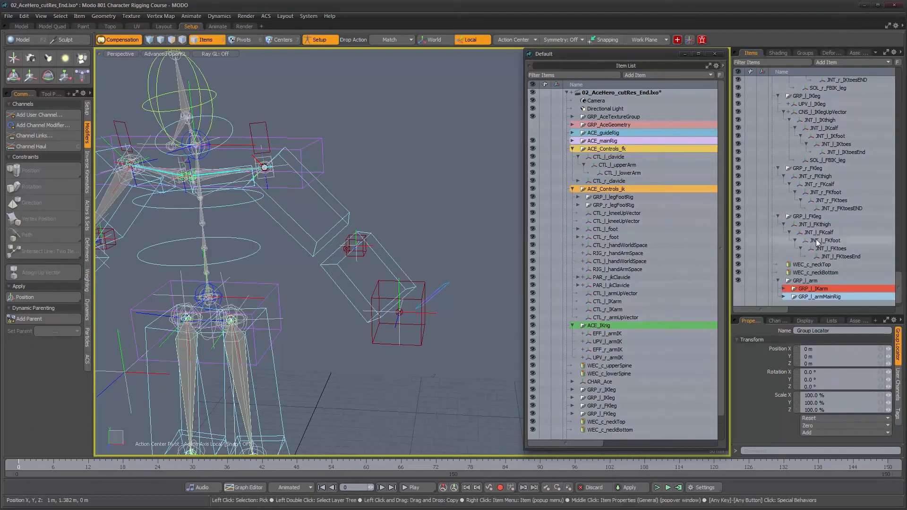
scroll(815, 288, down, 1)
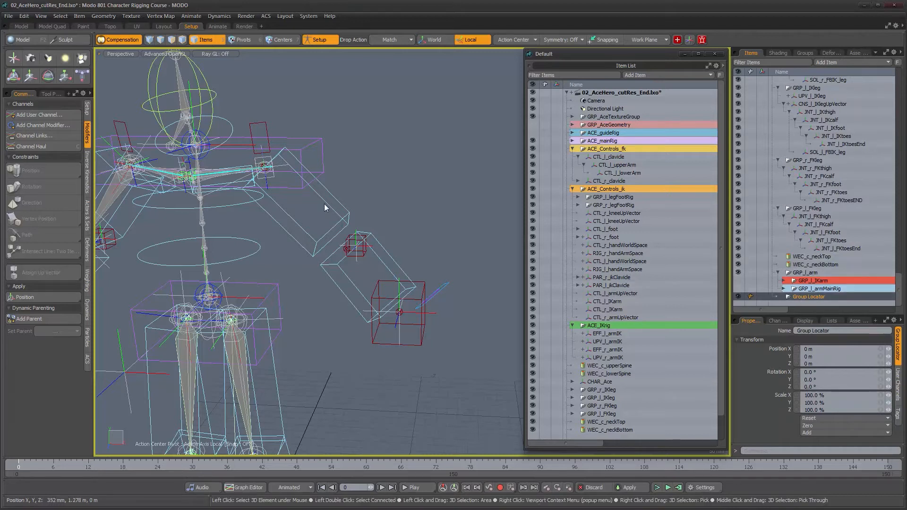
alt+drag(322, 204, 338, 188)
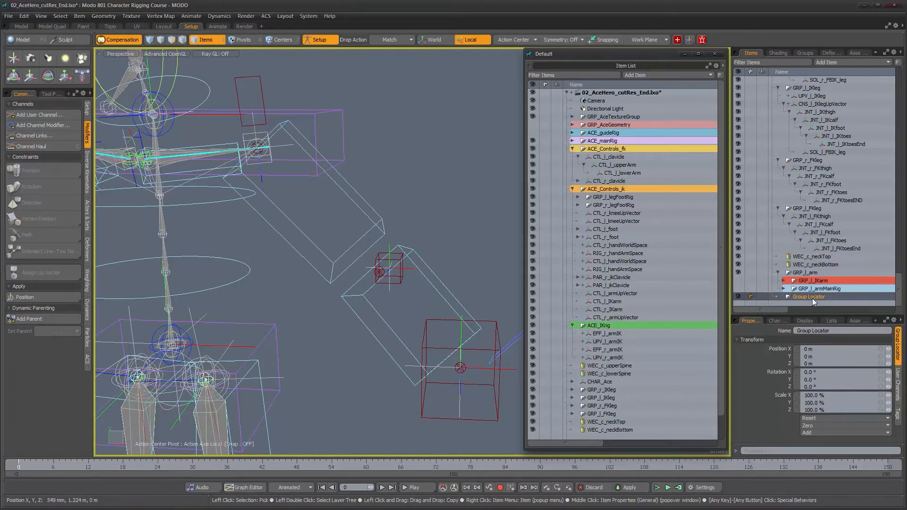
drag(381, 222, 376, 222)
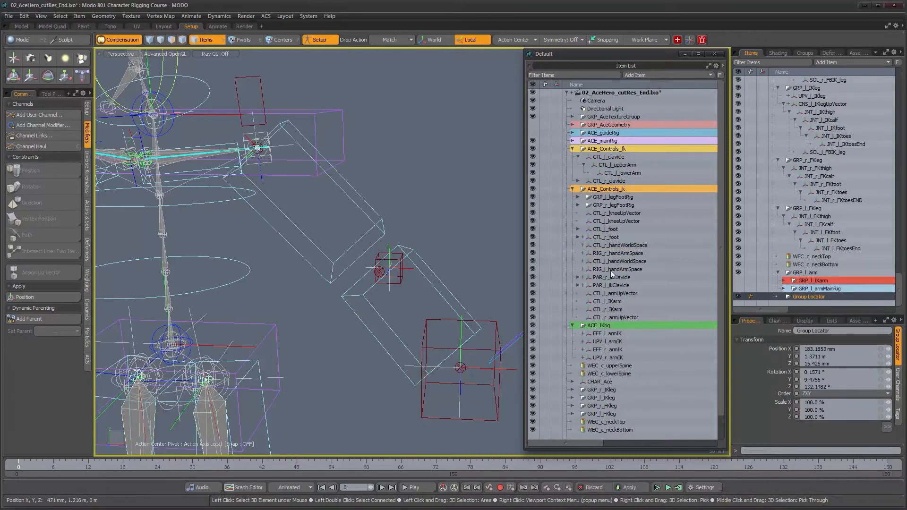
Step: Rename the new group locator as GRP_l_FKControls and parent it under GRP_l_arm
double_click(809, 297)
text(GRP_l_F)
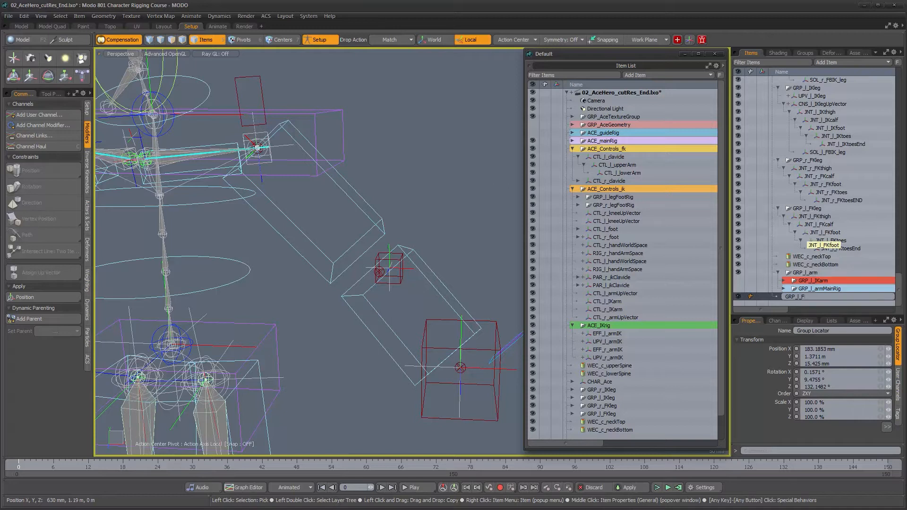
text(KControls)
key(Return)
drag(797, 301, 798, 275)
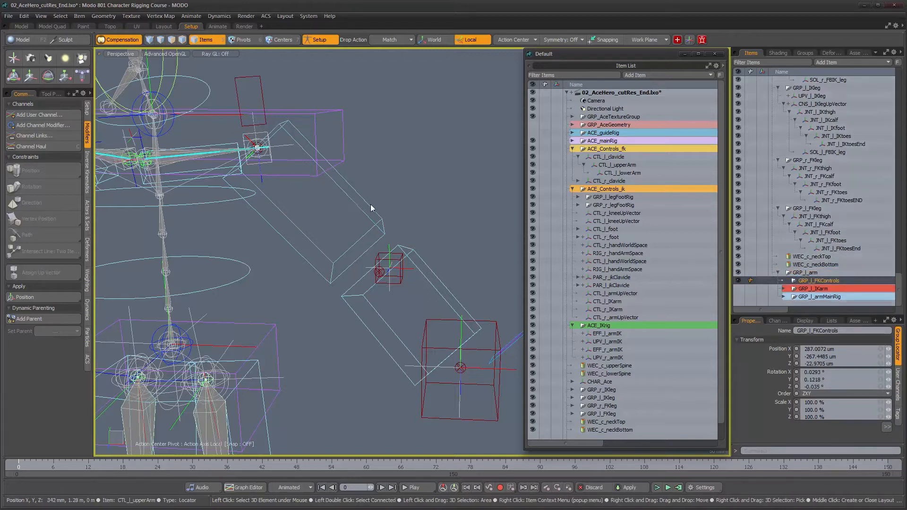
Step: Move CTL_l_upperArm with its lower arm control into GRP_l_FKControls and set that group's editor color to Yellow
click(607, 165)
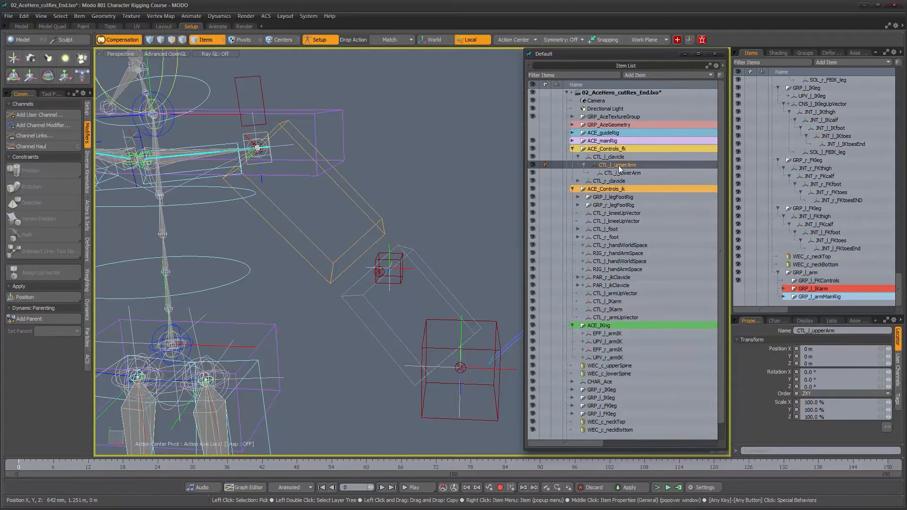
drag(618, 166, 817, 280)
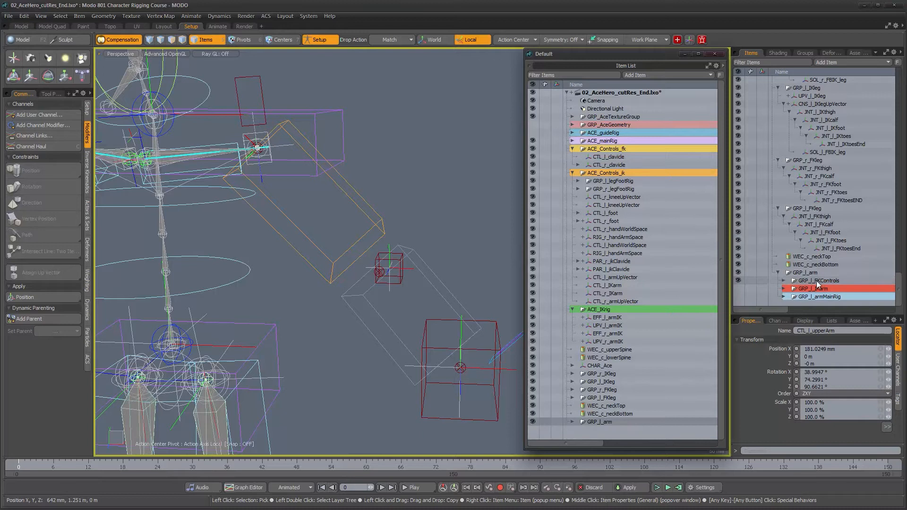
right_click(802, 286)
mouse_move(803, 296)
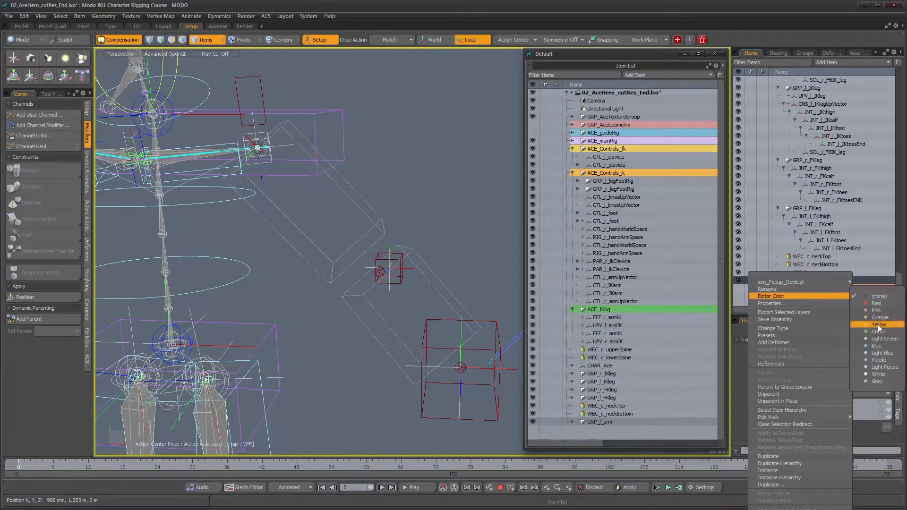
click(878, 324)
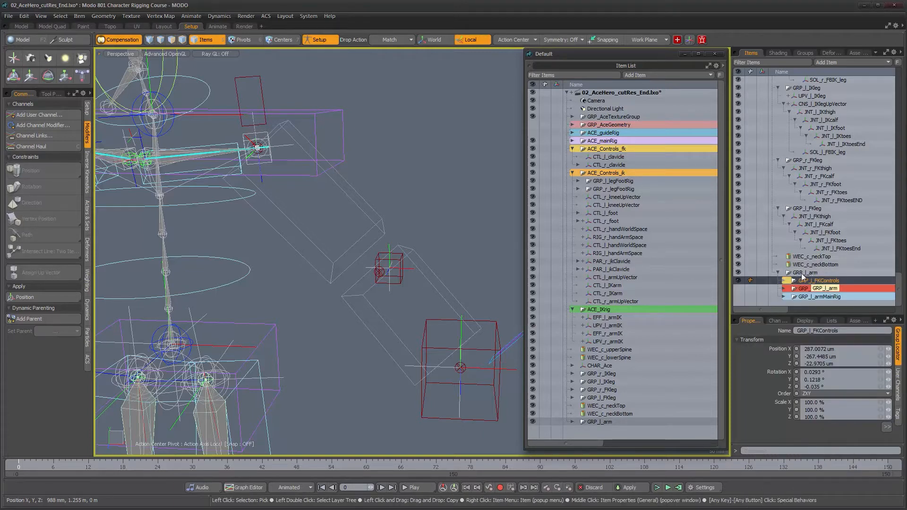
Step: Hide GRP_l_FKControls and examine the remaining left arm IK controls in the viewport
click(738, 281)
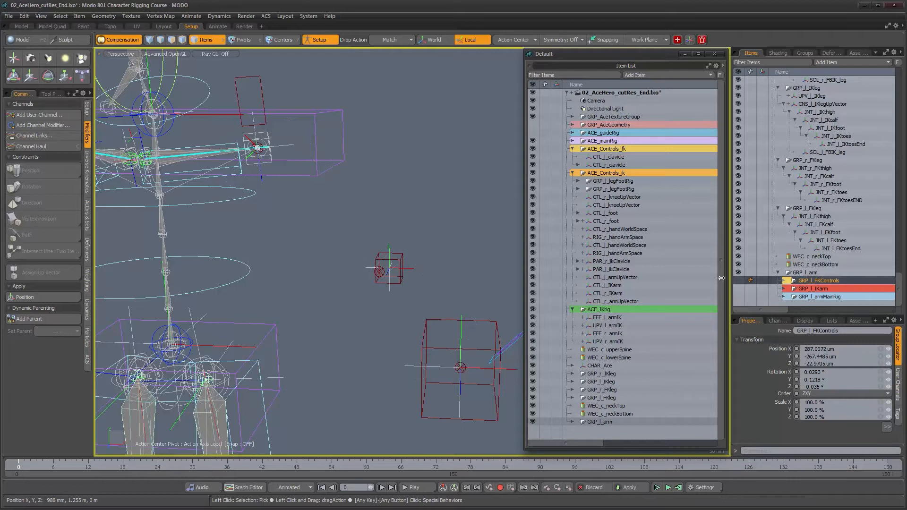
alt+shift+drag(465, 239, 424, 209)
ctrl+alt+drag(424, 208, 399, 230)
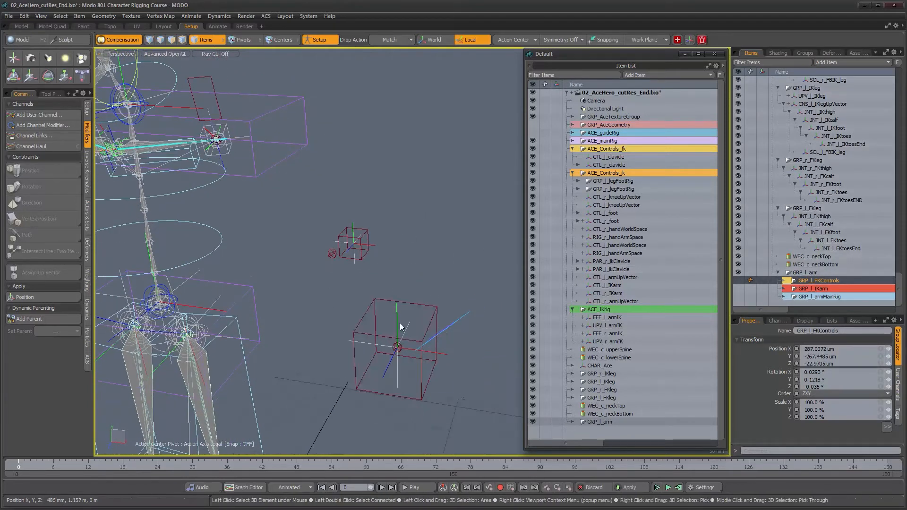
Step: Identify the remaining left arm IK items by selecting the arm effector, up vector control, IK arm control and hand space items
click(399, 370)
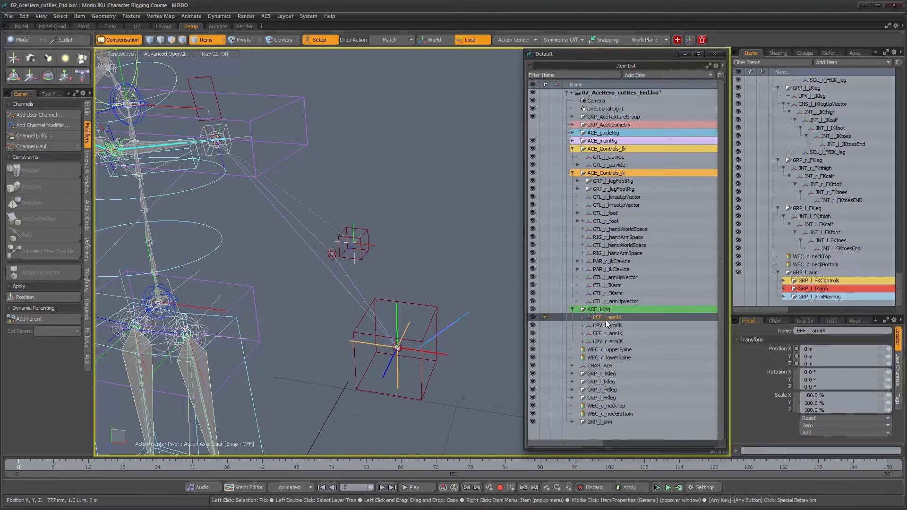
alt+drag(444, 296, 428, 263)
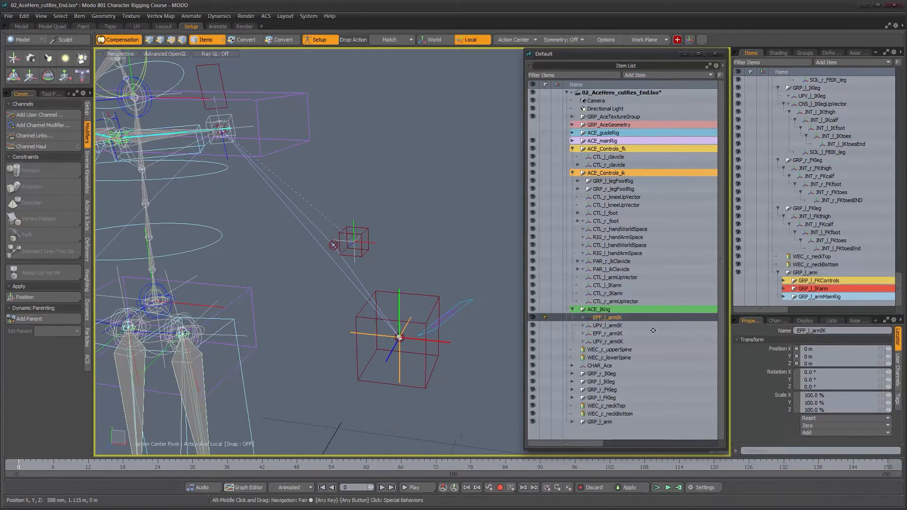
alt+drag(357, 242, 396, 241)
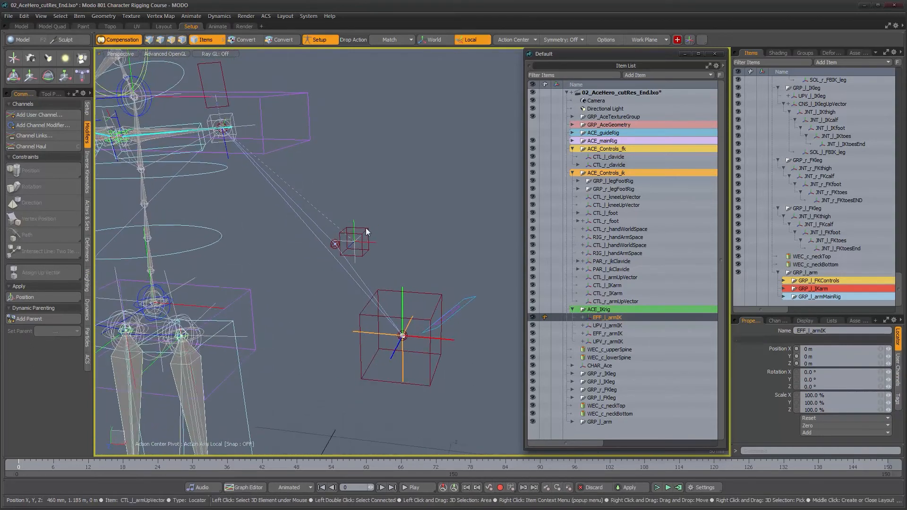
click(366, 235)
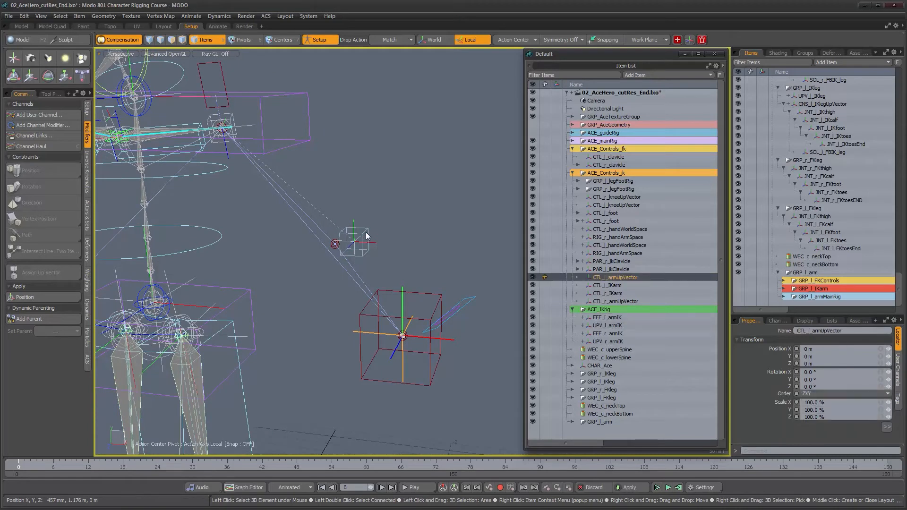
alt+drag(424, 258, 444, 366)
click(436, 374)
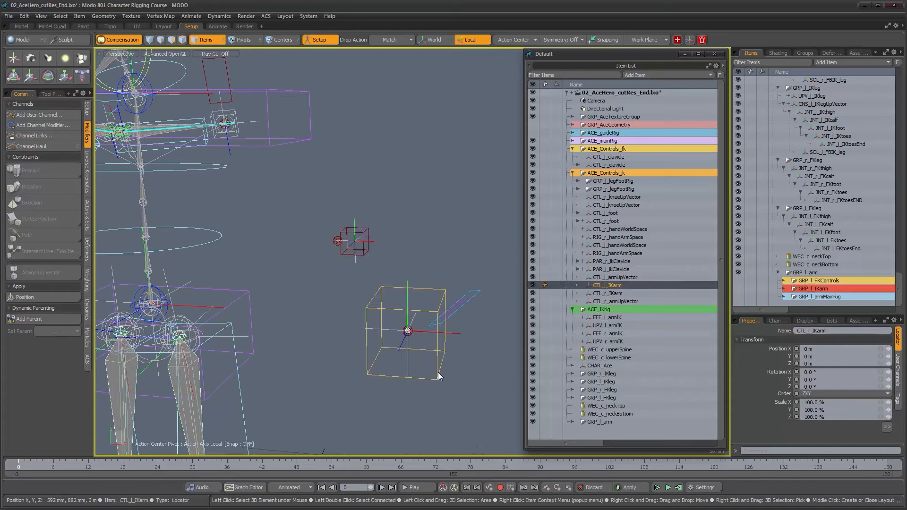
alt+drag(441, 259, 475, 225)
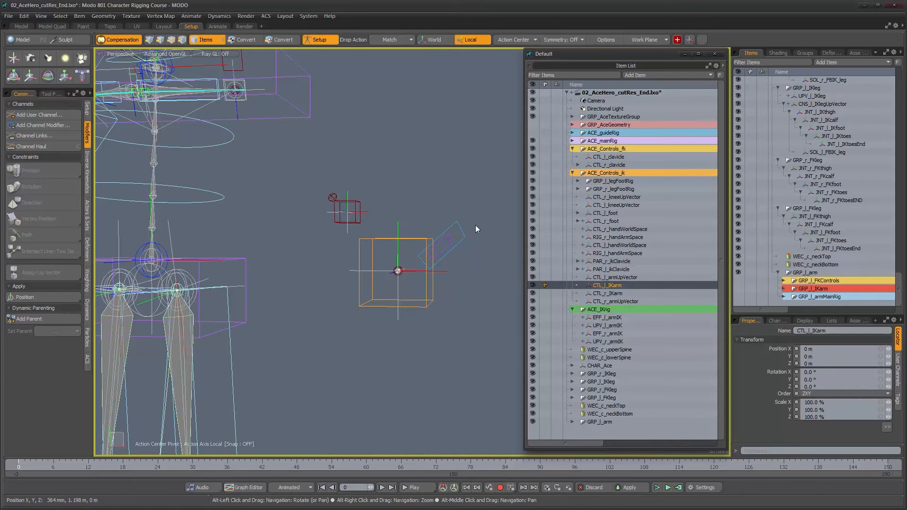
click(448, 242)
alt+drag(405, 271, 407, 232)
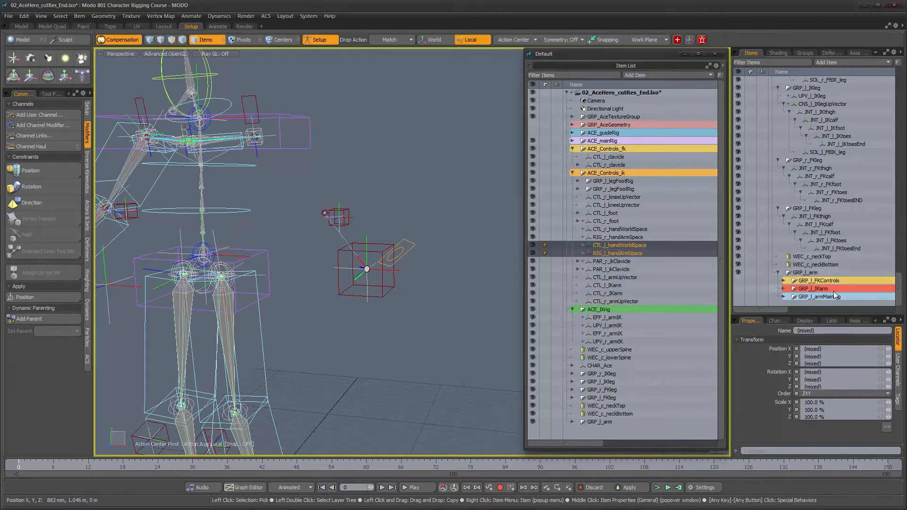
Step: Expand the full joint hierarchy of GRP_l_armMainRig and inspect the JNT_l_wrist joint
shift+click(783, 296)
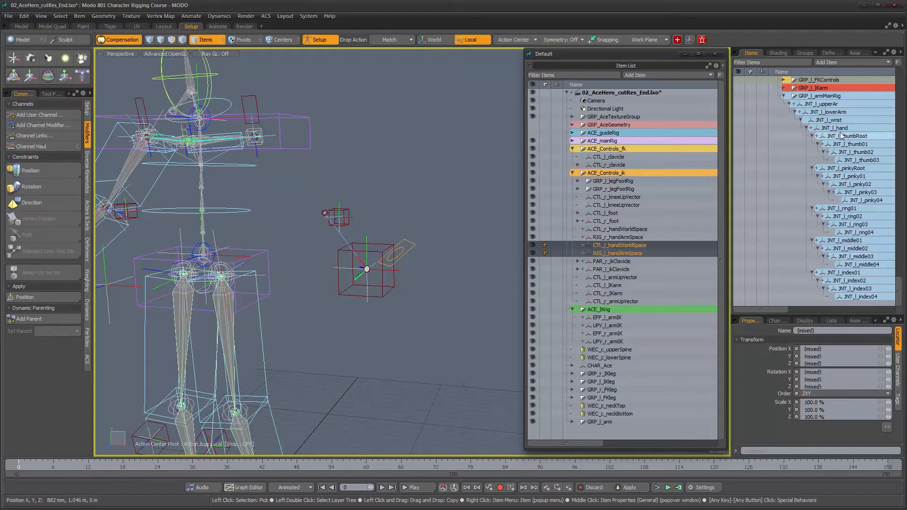
click(835, 128)
click(825, 121)
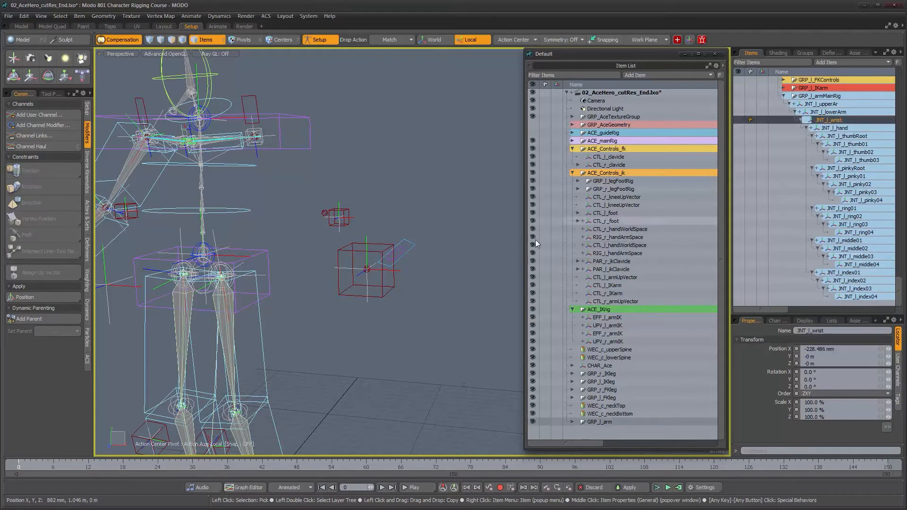
alt+drag(383, 299, 398, 304)
alt+shift+drag(413, 216, 408, 258)
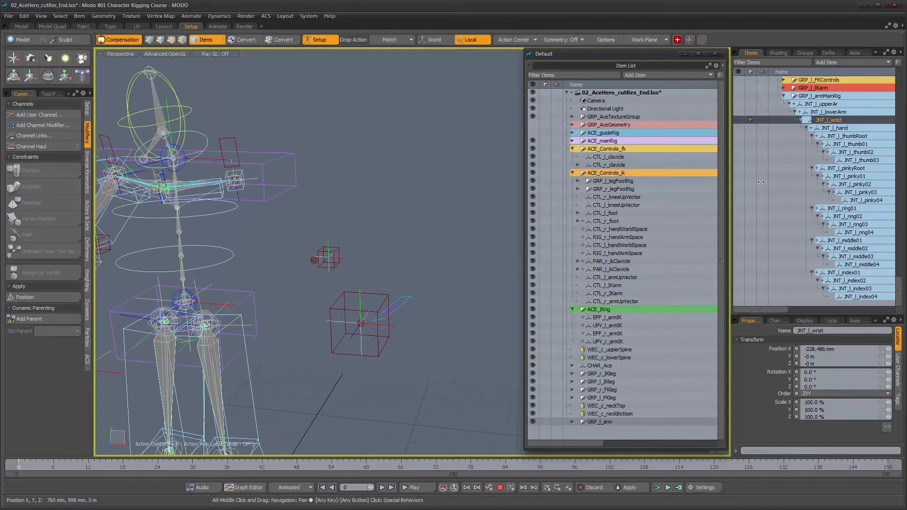
Step: Toggle the visibility of GRP_l_FKControls and GRP_l_armMainRig on and off to check what each group contains
scroll(876, 259, up, 2)
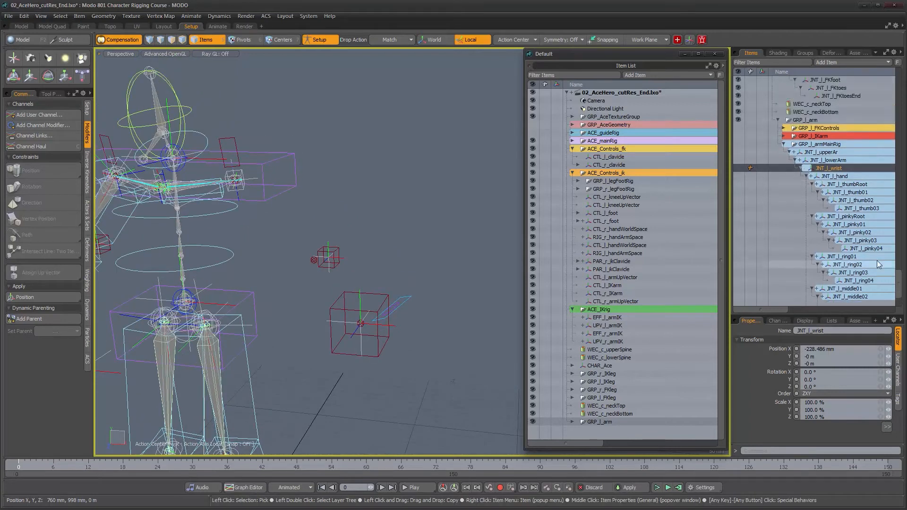
click(738, 128)
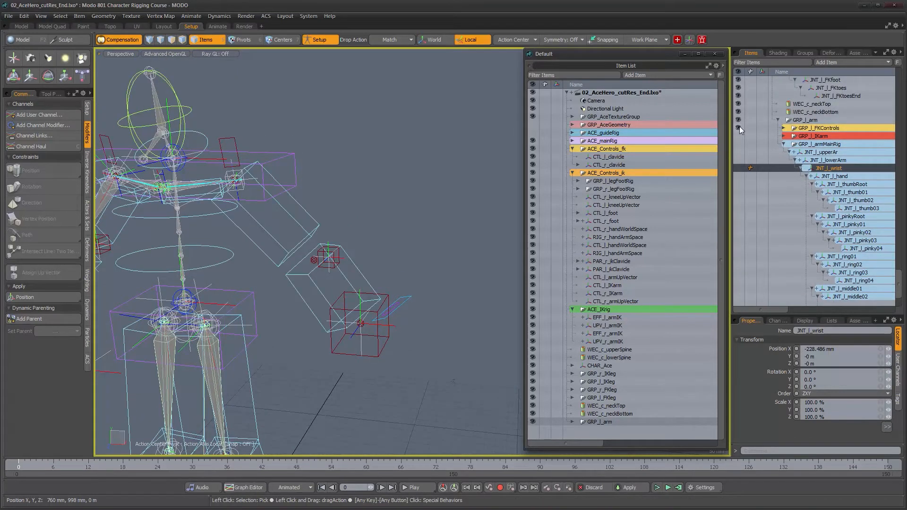
click(738, 128)
click(738, 128)
click(738, 128)
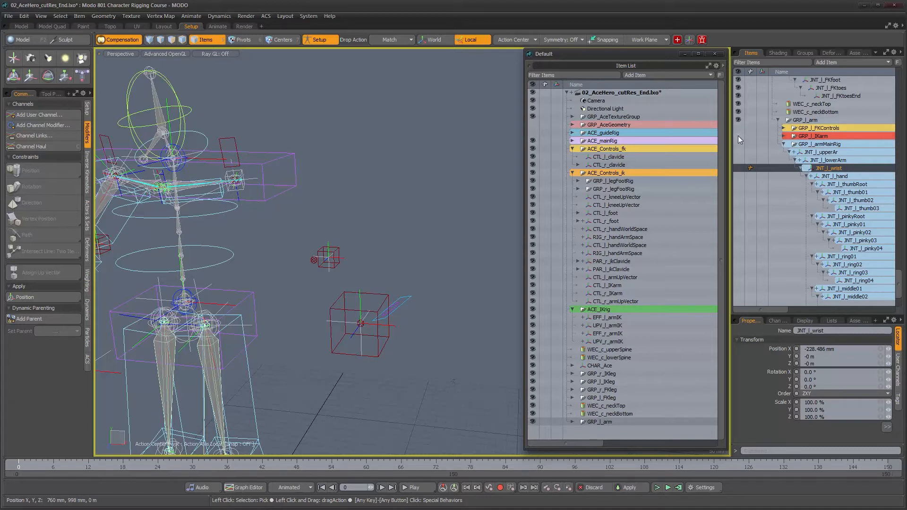
click(738, 144)
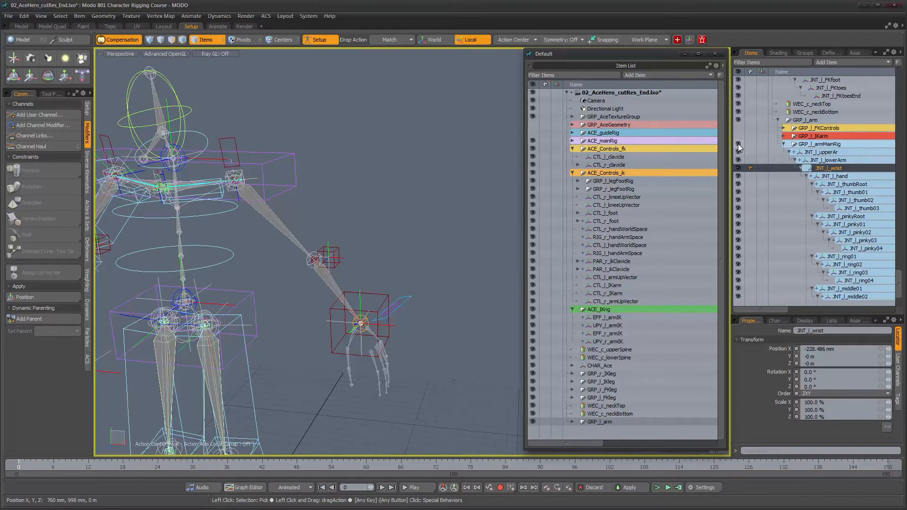
click(738, 144)
Step: Select GRP_l_arm to check it in the viewport and collapse the GRP_l_armMainRig hierarchy
alt+drag(395, 265, 417, 267)
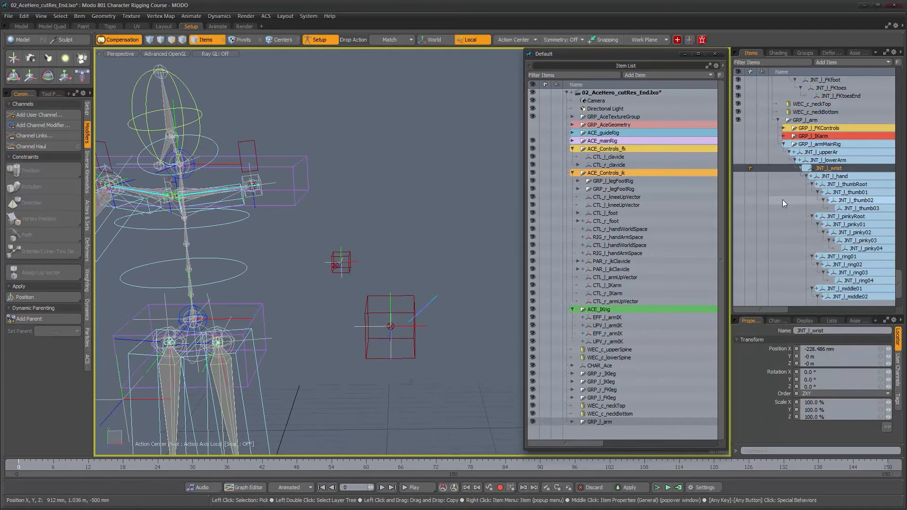
click(807, 121)
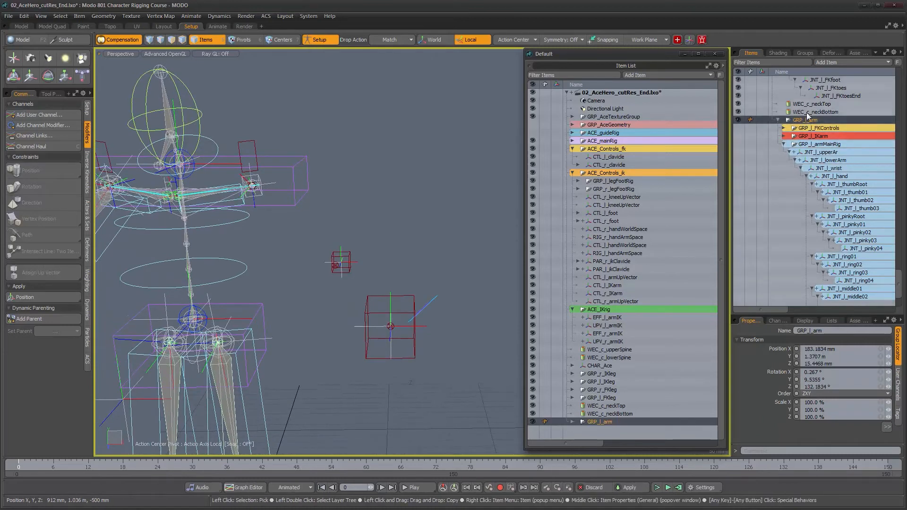
alt+drag(364, 289, 373, 285)
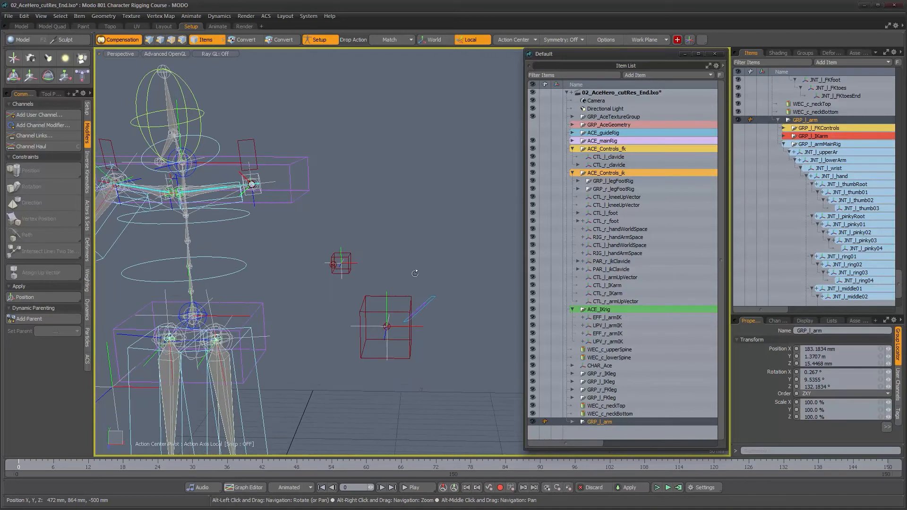
click(783, 144)
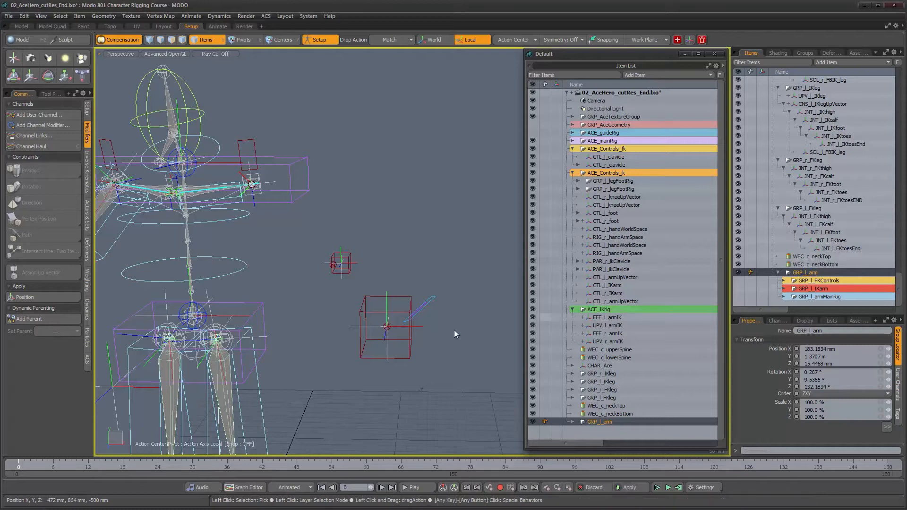
Step: Expand GRP_l_IKarm and unhide it to examine the hand controls it holds
click(348, 263)
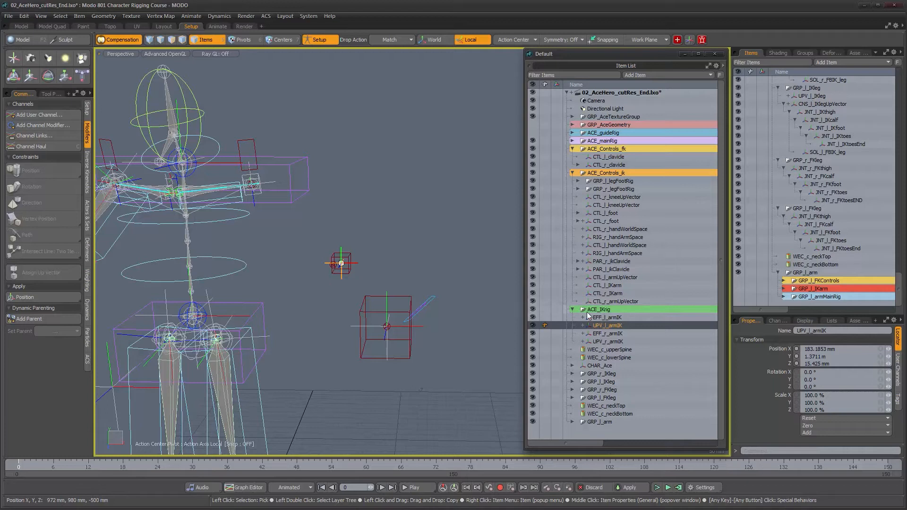
click(784, 288)
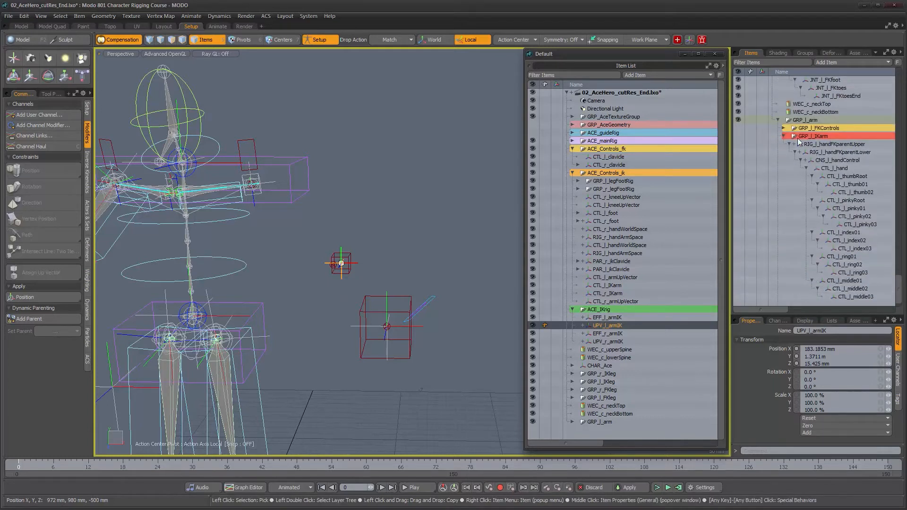
click(738, 136)
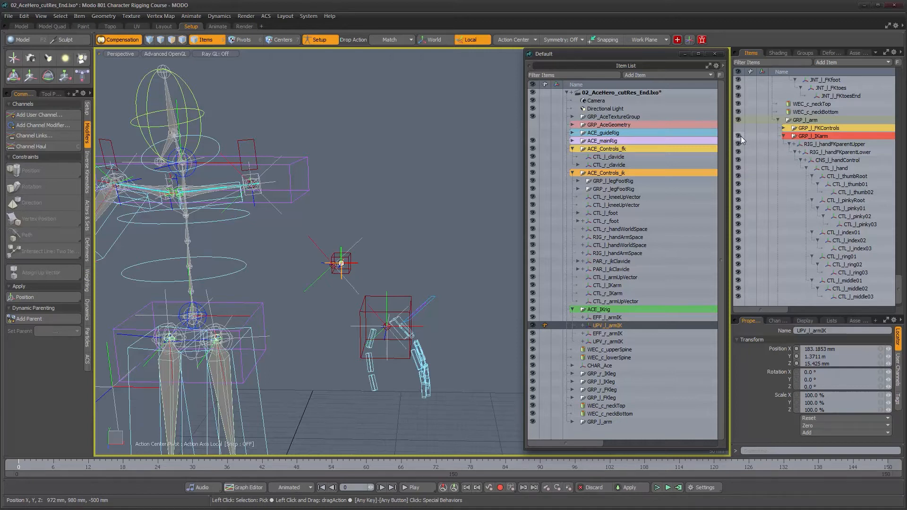
alt+drag(222, 331, 262, 326)
alt+drag(271, 312, 291, 302)
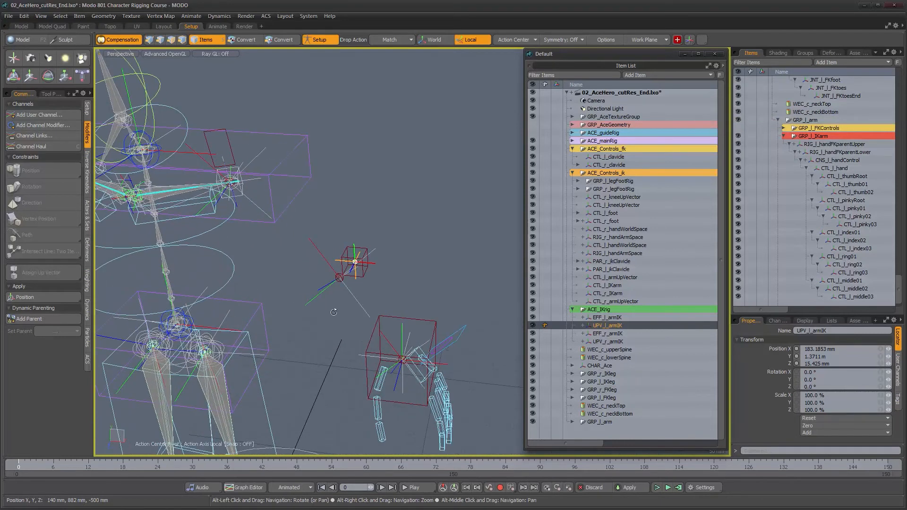
Step: Rename the GRP_l_IKarm group as GRP_l_handControls
click(817, 136)
click(828, 136)
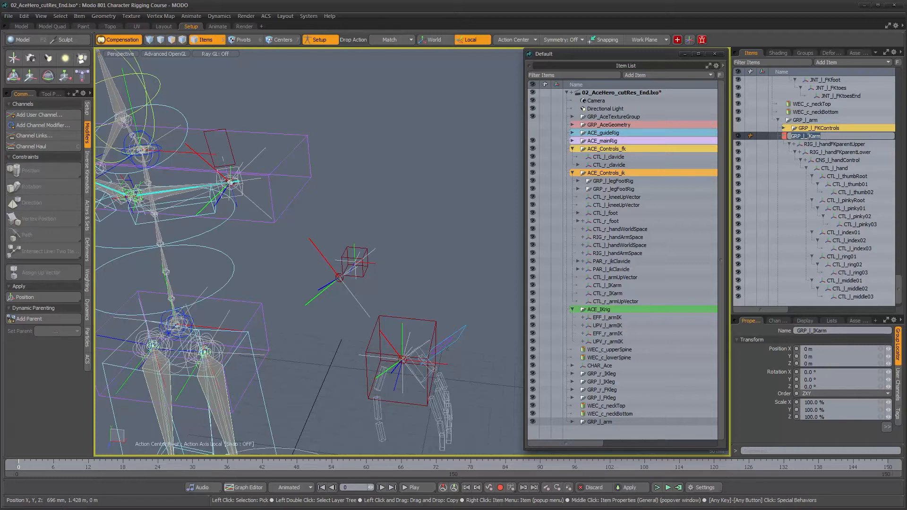
text(handControls)
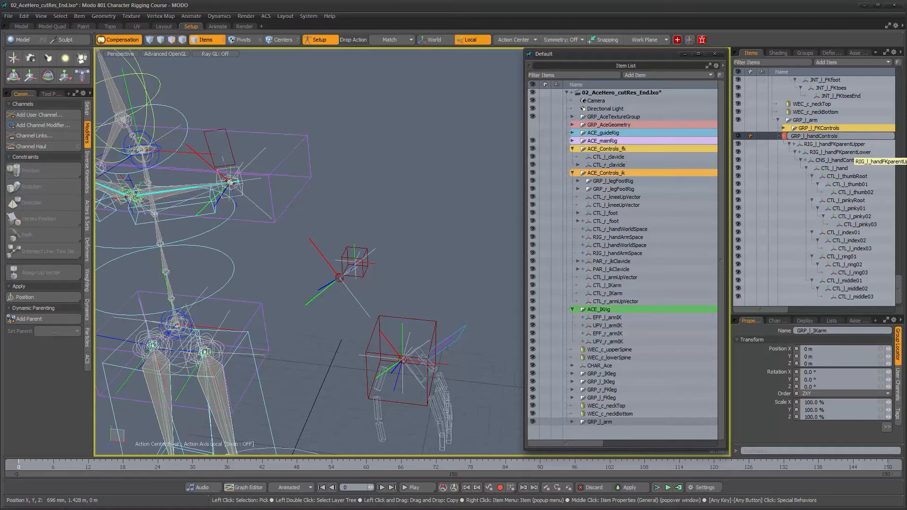
key(Escape)
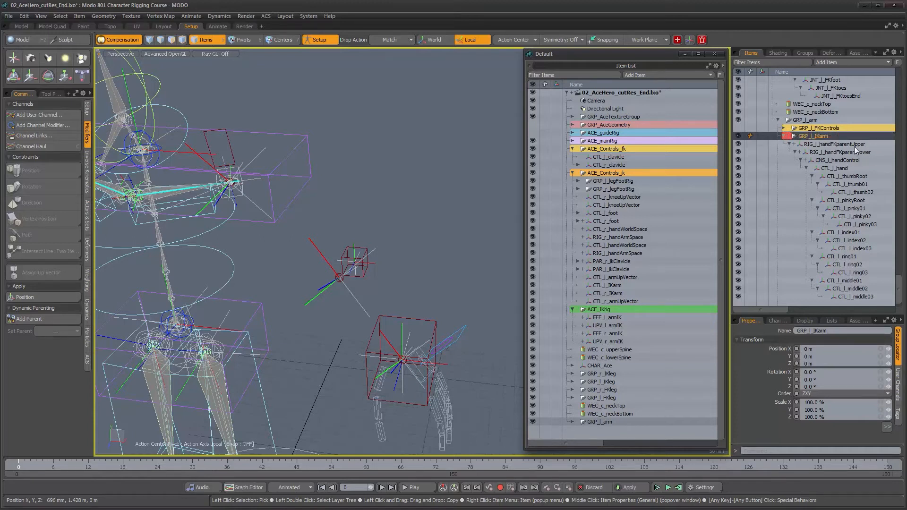
Step: Set the editor color of GRP_l_handControls to Purple
alt+drag(403, 309, 417, 347)
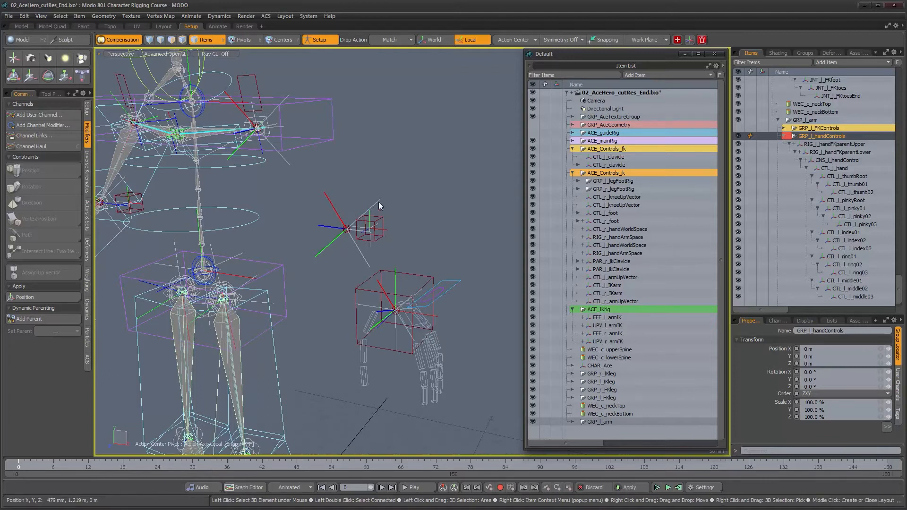
alt+drag(380, 201, 426, 208)
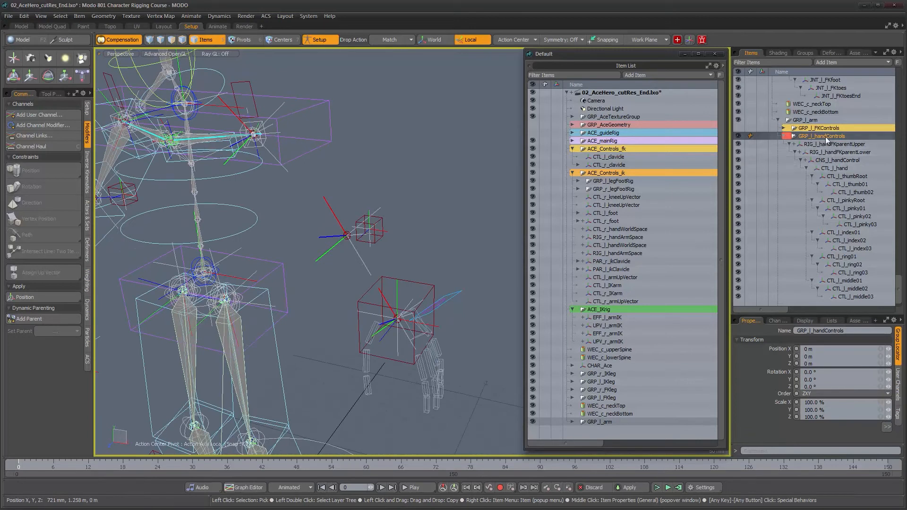
right_click(809, 135)
mouse_move(807, 149)
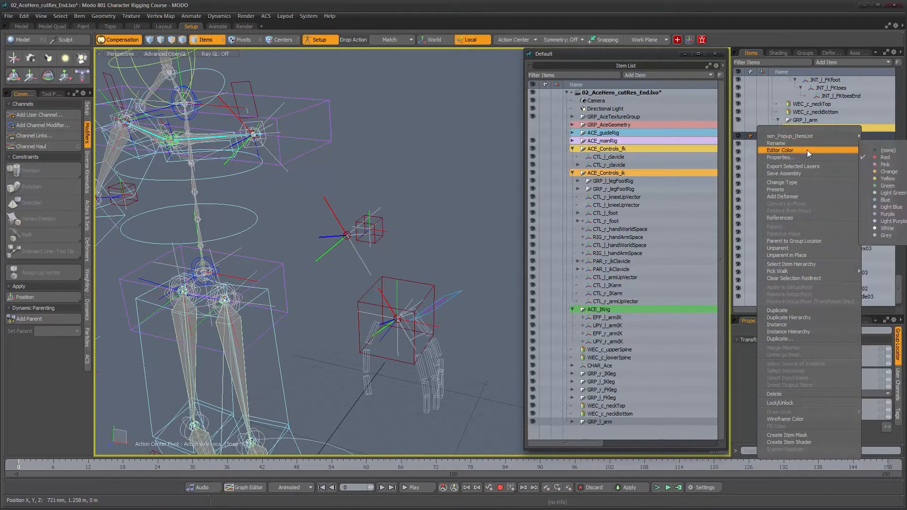
click(892, 207)
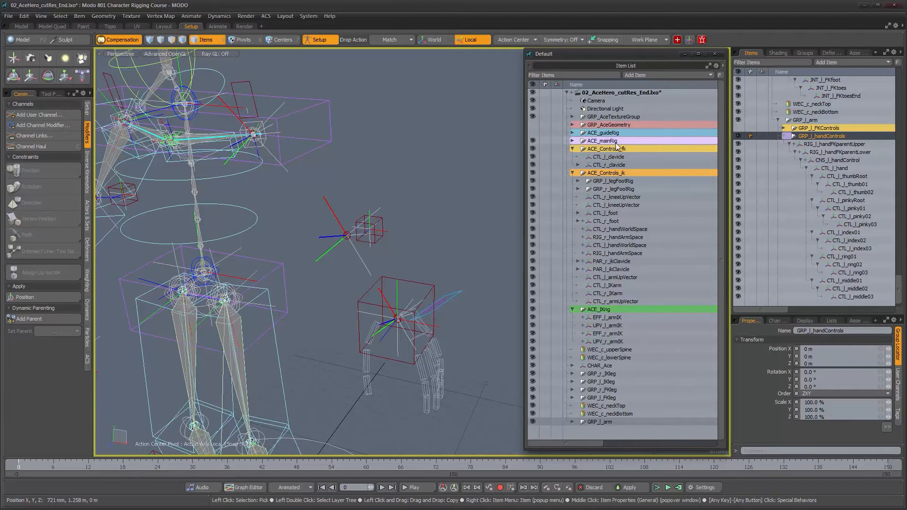
Step: Select GRP_l_handControls again and collapse its hierarchy in the item list
click(825, 160)
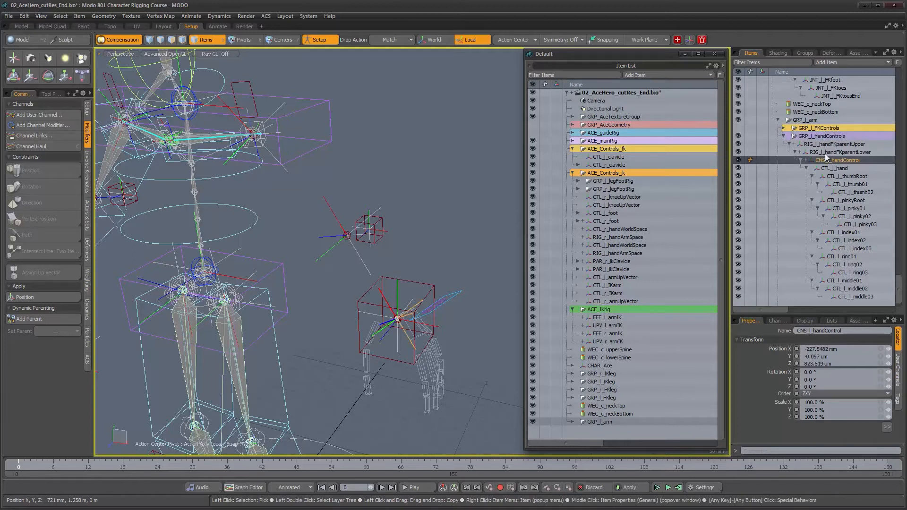
click(826, 136)
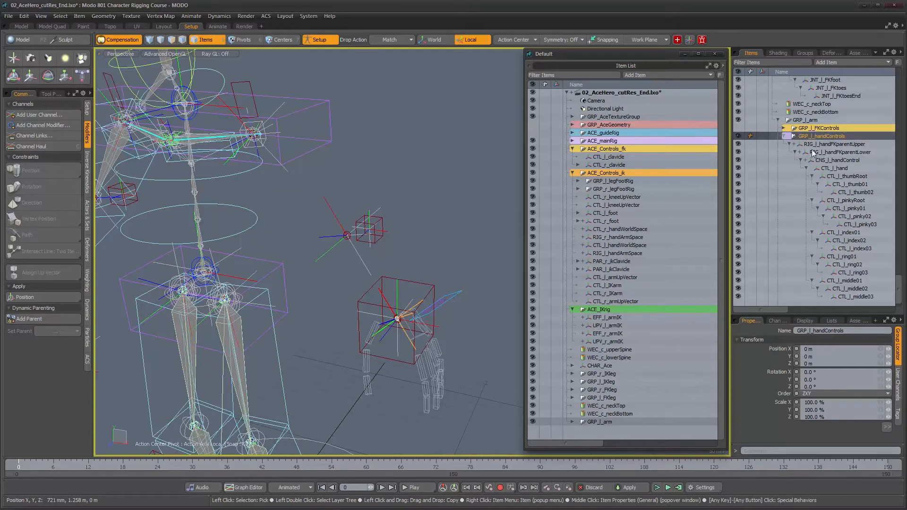
click(784, 137)
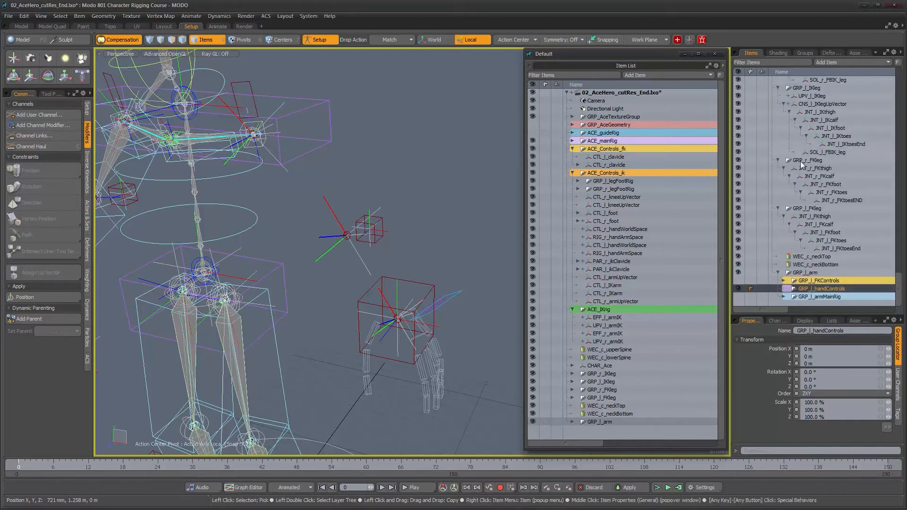
Step: Hide GRP_l_handControls and examine the IK items left around the left arm
alt+drag(371, 177, 393, 180)
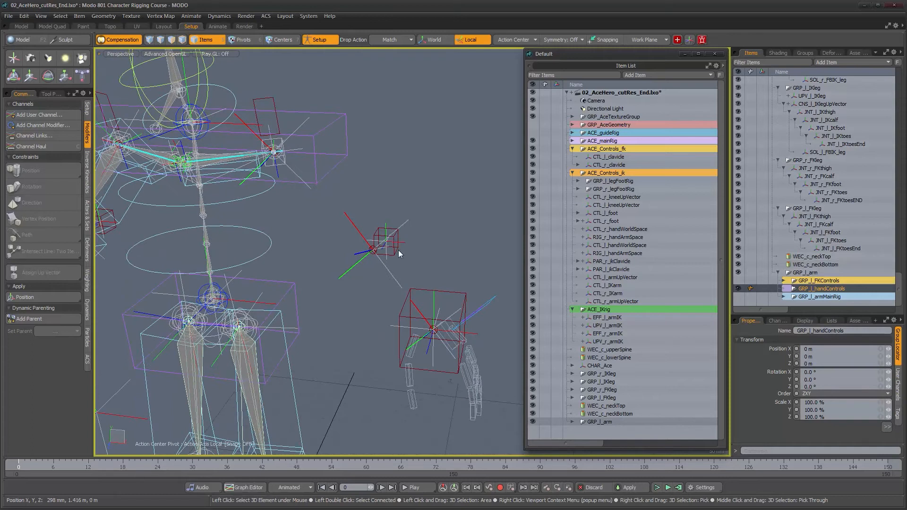
alt+drag(309, 154, 398, 224)
alt+drag(407, 307, 340, 302)
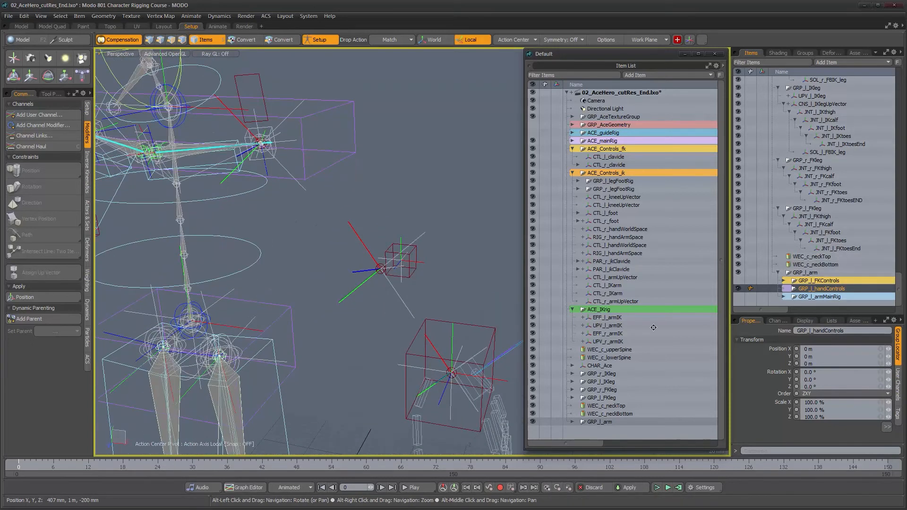
click(738, 289)
alt+drag(413, 180, 405, 216)
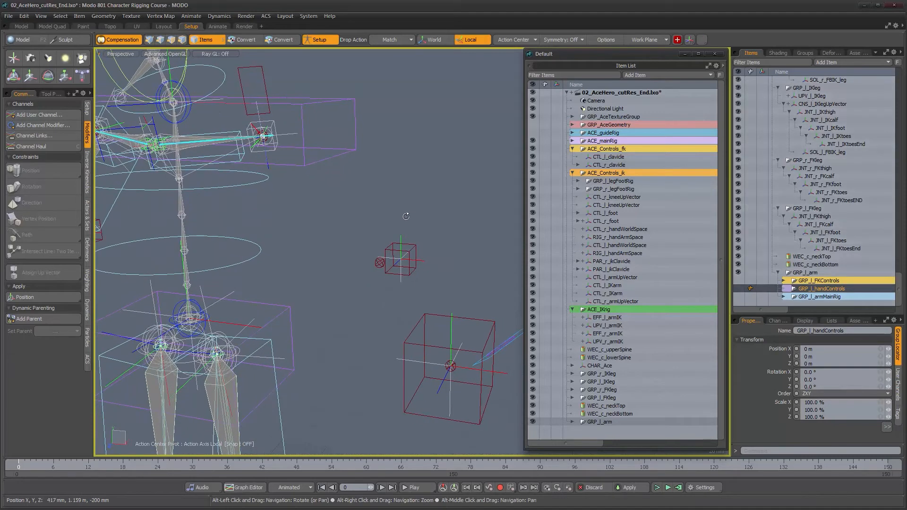
Step: Examine the left arm's IK effector, up vector locator and up vector control by selecting each of them
click(470, 369)
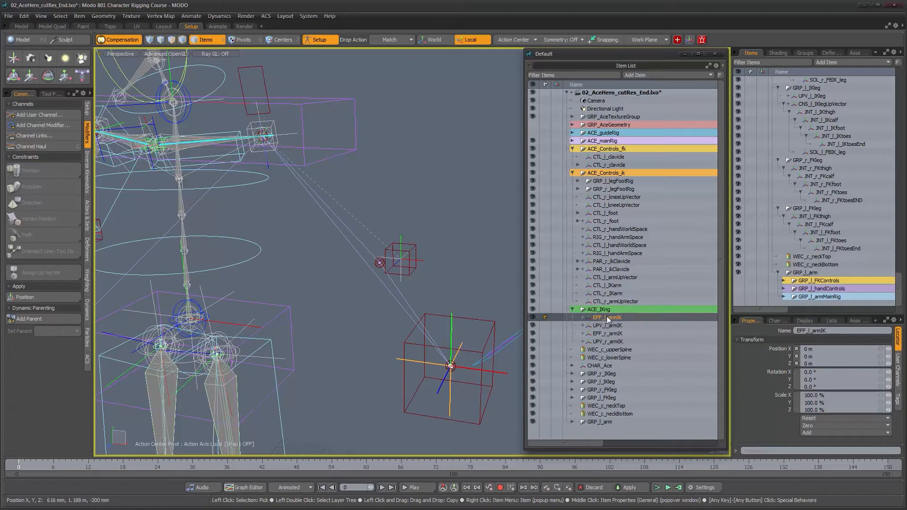
alt+drag(435, 229, 413, 219)
mouse_move(413, 218)
alt+right_down()
mouse_move(399, 221)
mouse_move(412, 222)
alt+right_up()
alt+drag(443, 244, 452, 259)
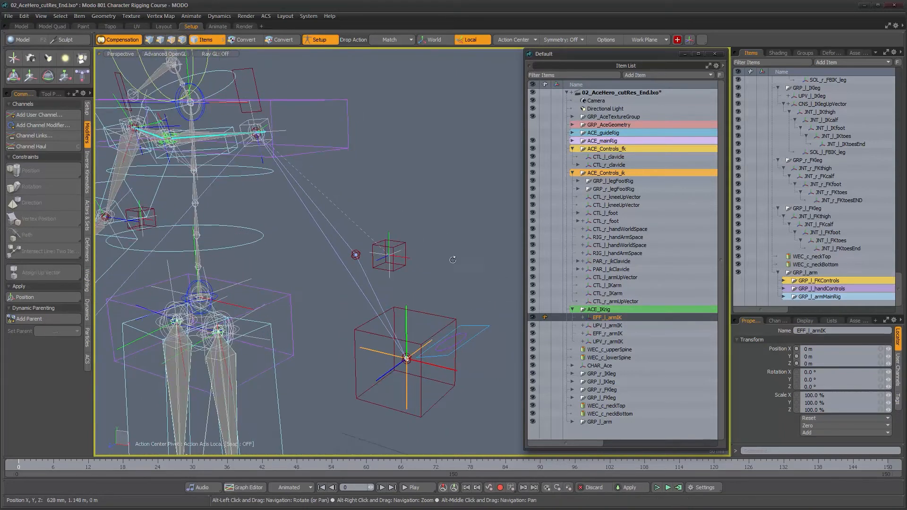
click(390, 261)
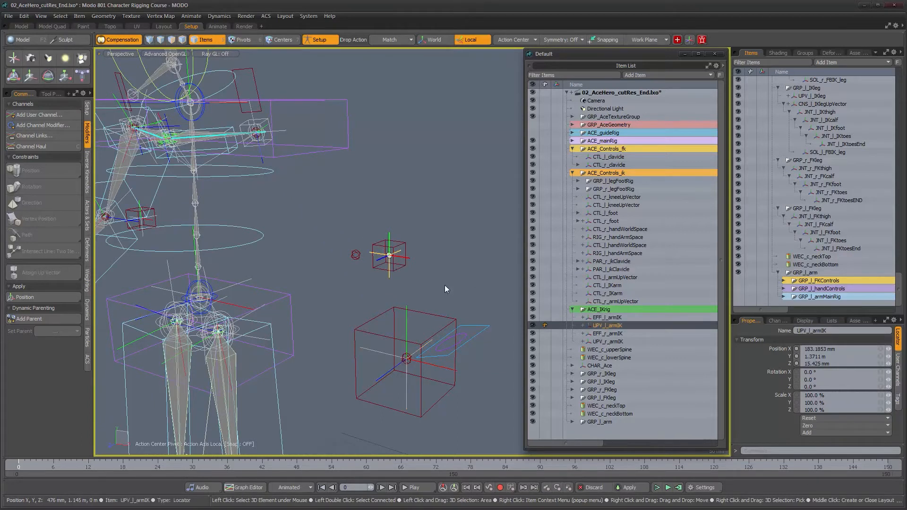
click(395, 269)
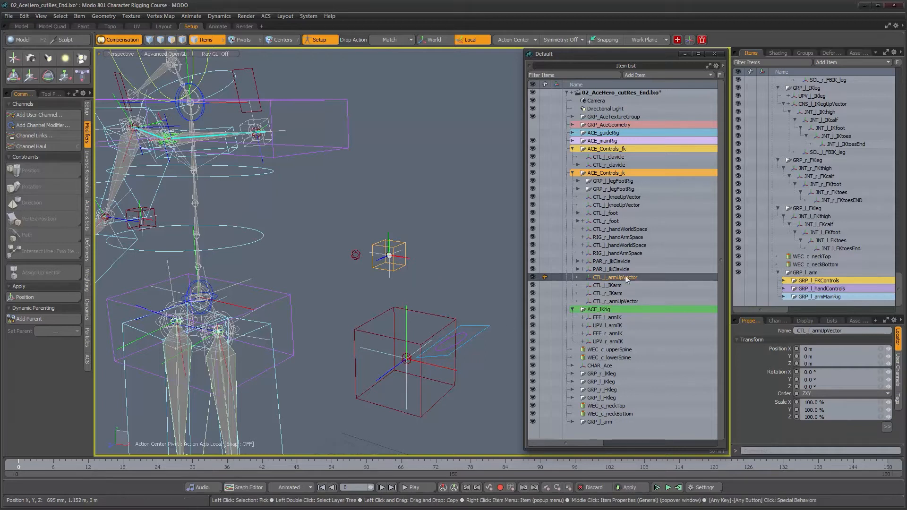
alt+drag(255, 151, 285, 163)
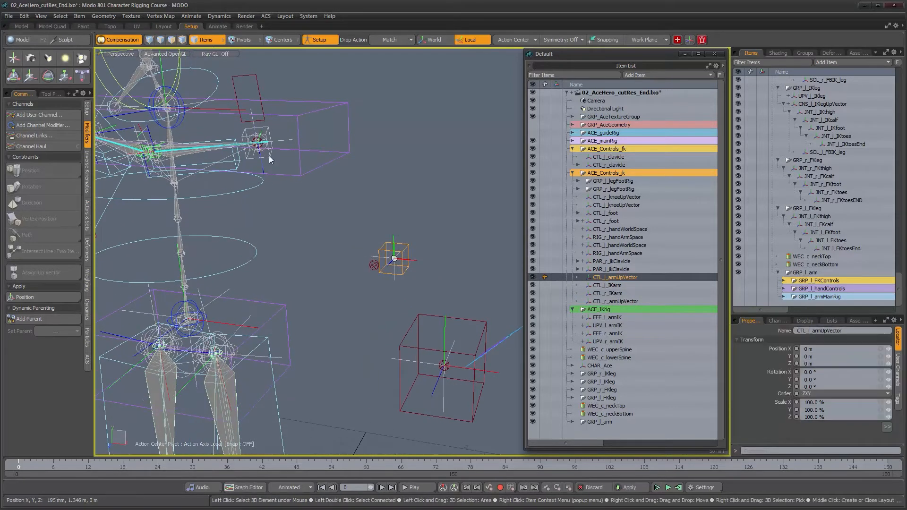
Step: Examine the left shoulder's clavicle reference and IK clavicle target to identify which item each one is
click(268, 155)
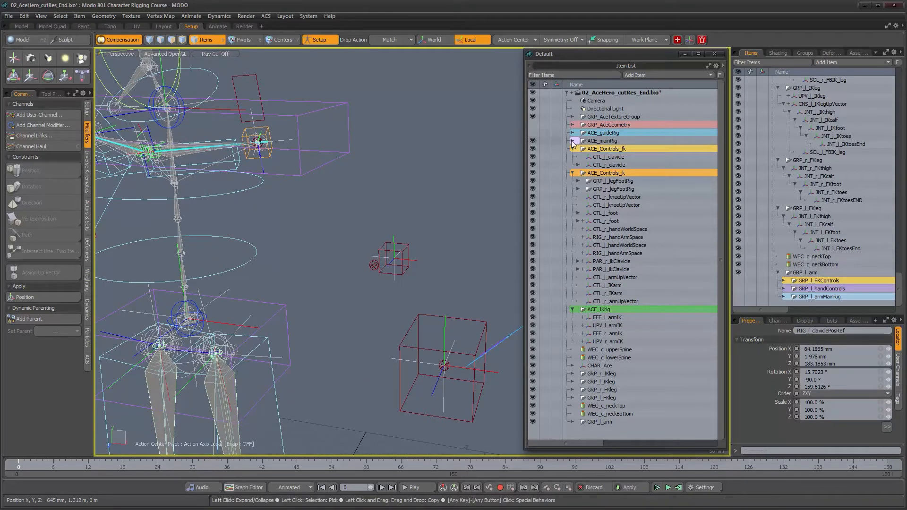
alt+drag(274, 148, 274, 152)
click(276, 151)
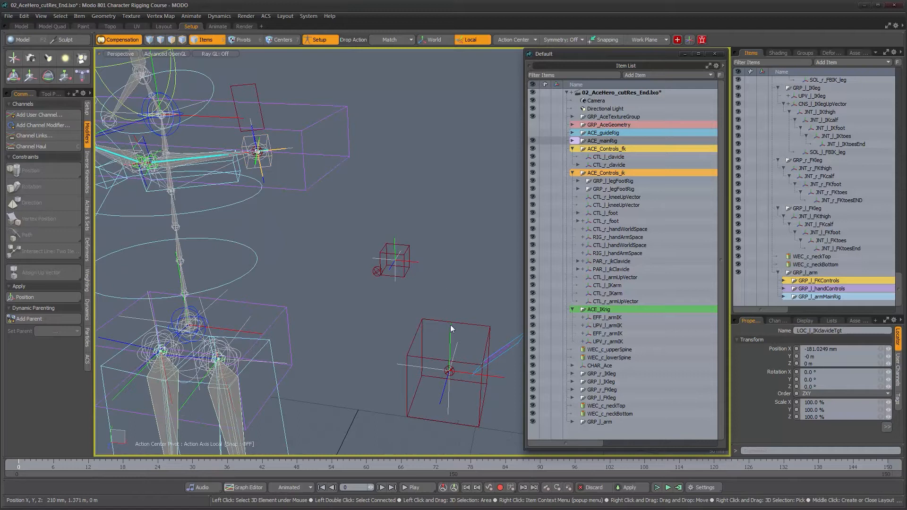
shift+click(471, 325)
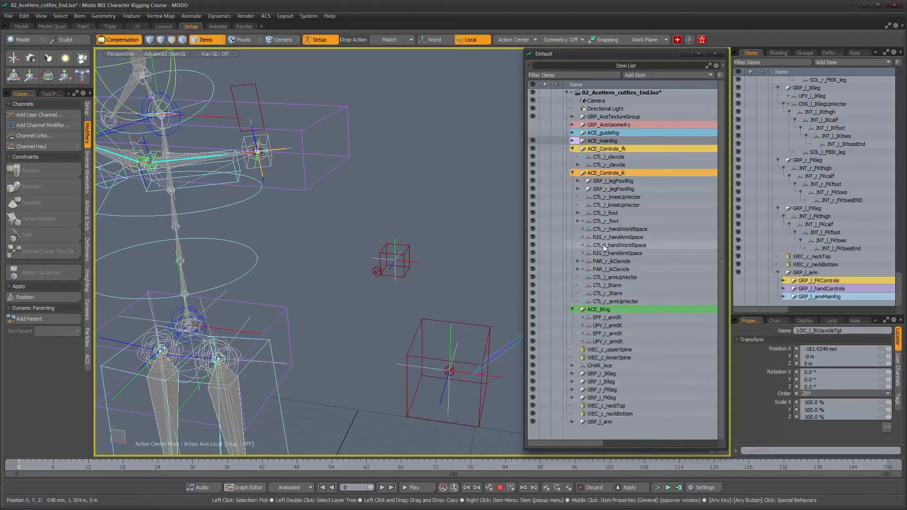
alt+drag(278, 268, 269, 258)
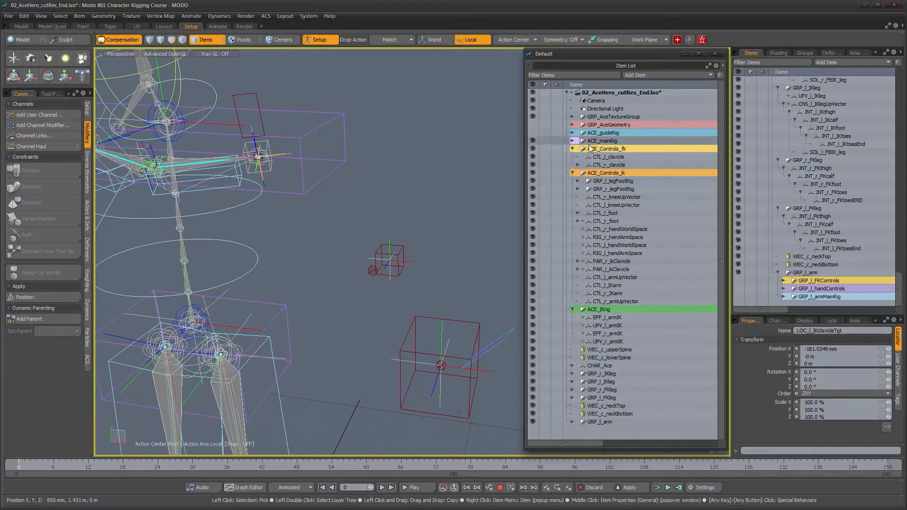
Step: Test the left arm IK by moving the CTL_l_IKarm control around, and undo the move
click(470, 326)
key(y)
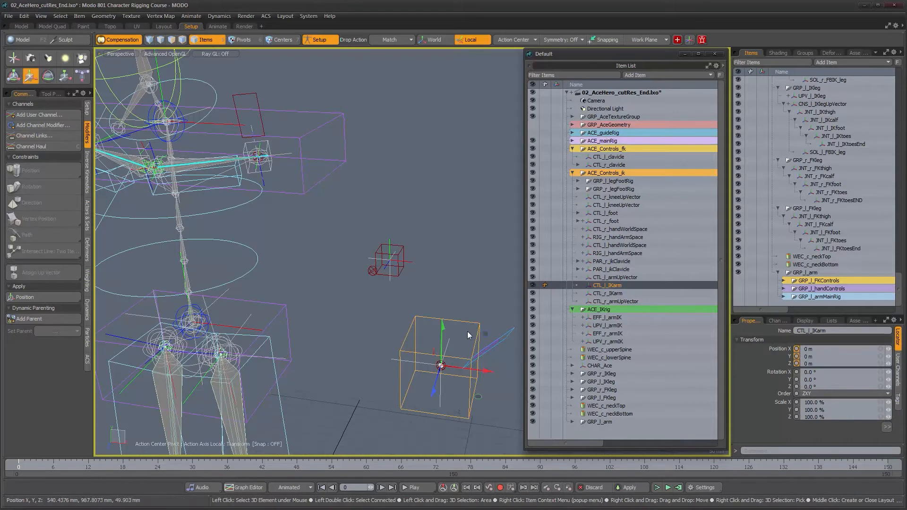
drag(486, 334, 532, 234)
drag(486, 265, 434, 349)
drag(480, 316, 452, 296)
key(ctrl+z)
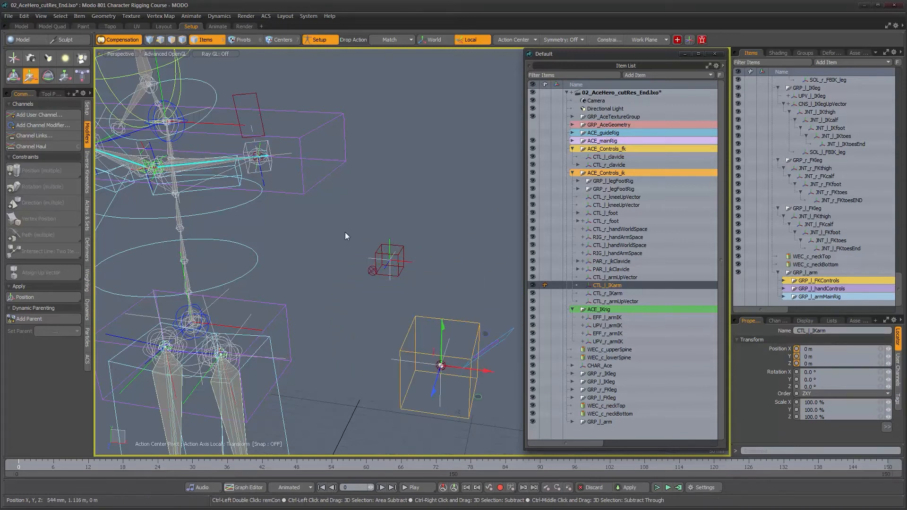
Step: Select the JNT_l_upperAr_ik joint at the left shoulder and locate it in the item list hierarchy
alt+right_drag(284, 171, 312, 208)
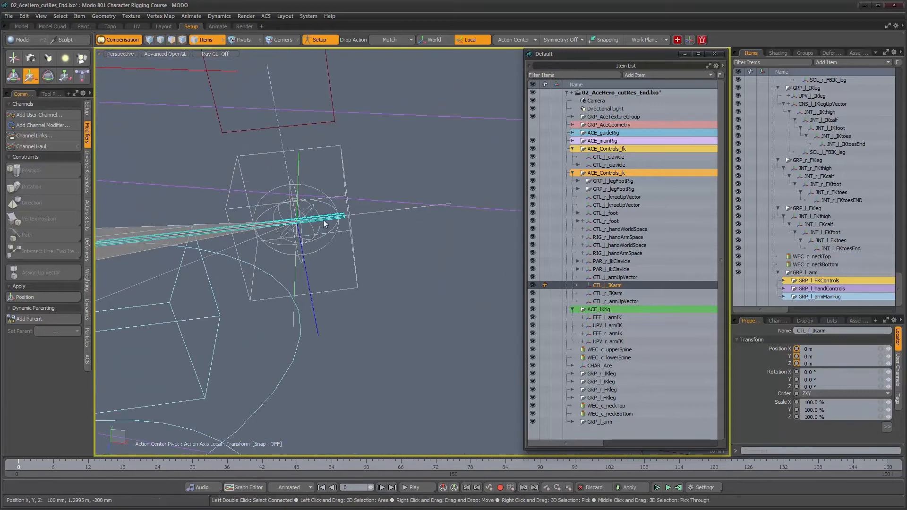
key(space)
click(304, 209)
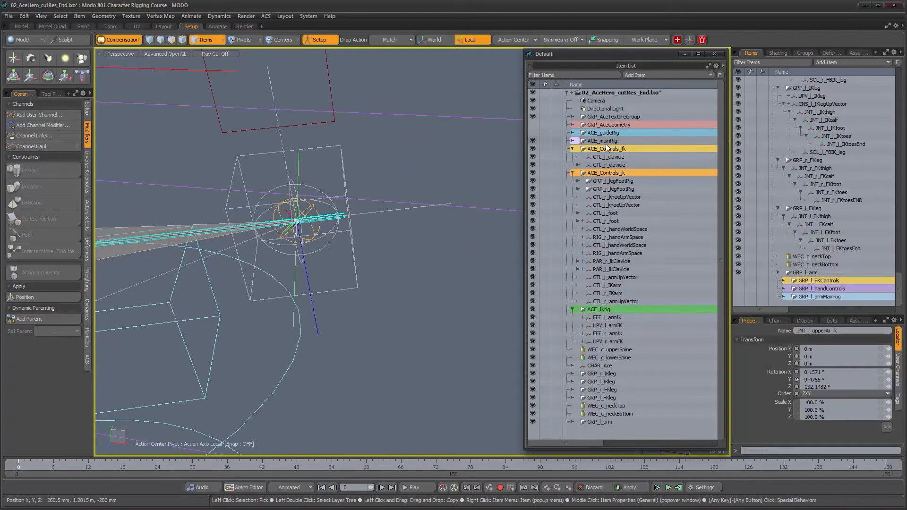
key(f)
scroll(653, 350, down, 6)
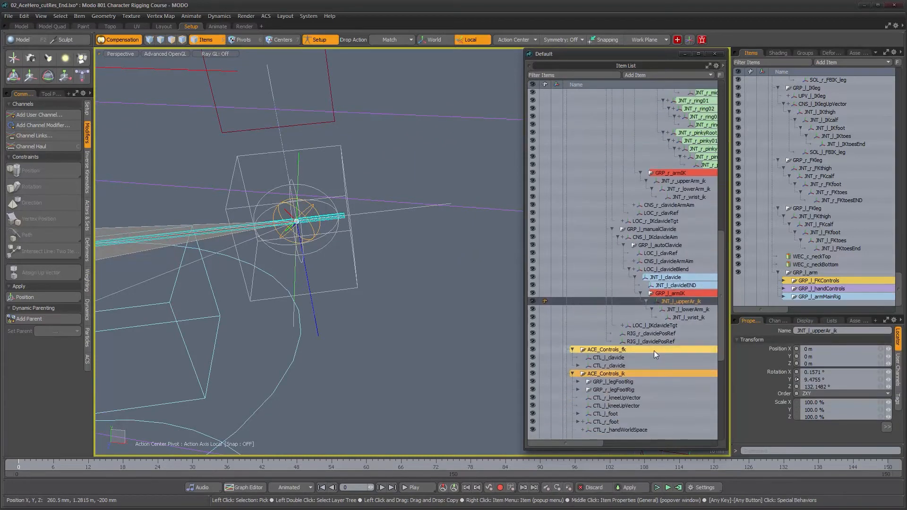
drag(602, 444, 619, 418)
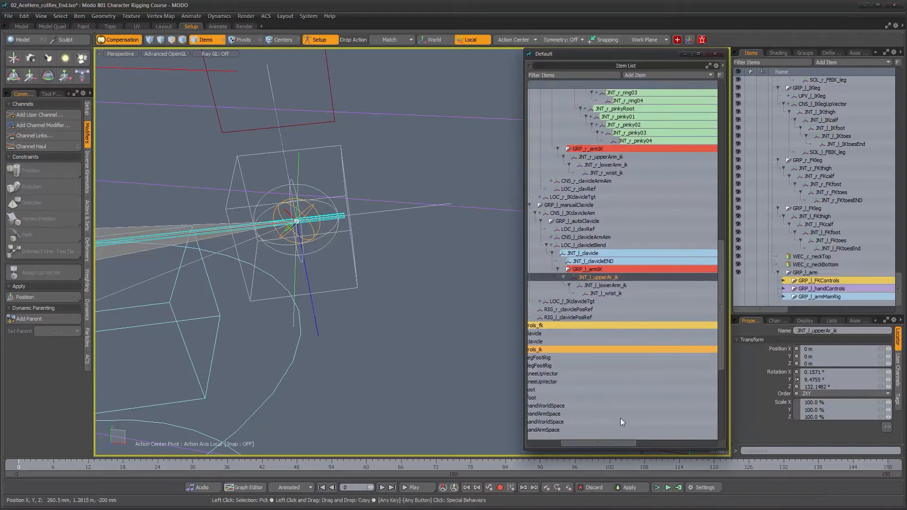
Step: Select the GRP_l_armIK group holding the left arm's IK joints and unparent it in place
click(582, 268)
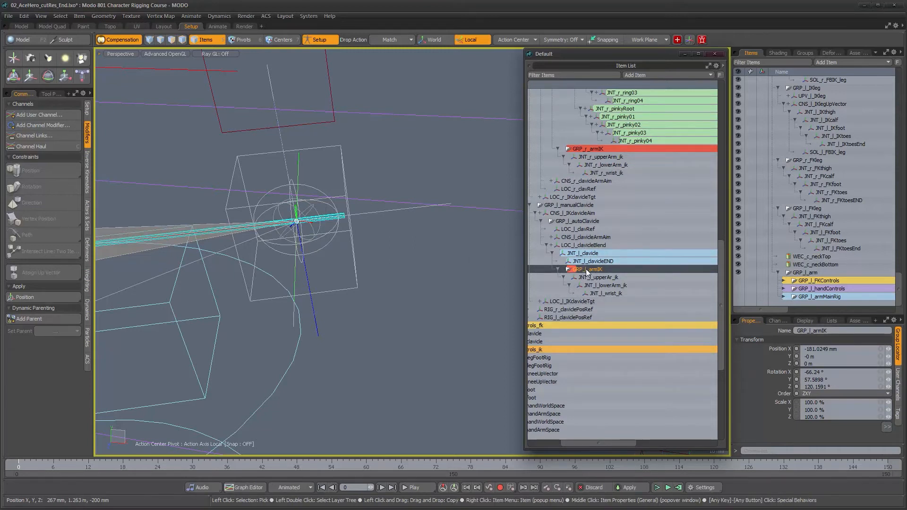
alt+drag(397, 269, 440, 312)
drag(604, 443, 574, 444)
alt+drag(494, 413, 308, 273)
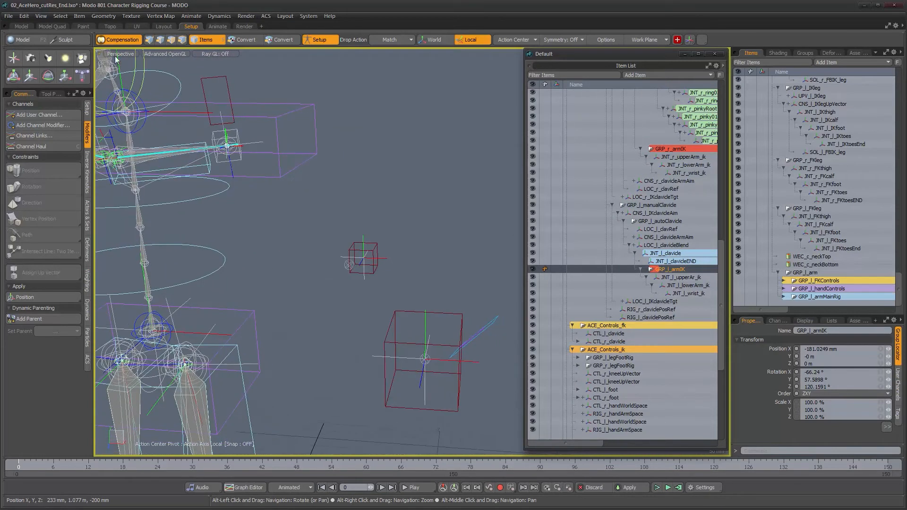
click(87, 109)
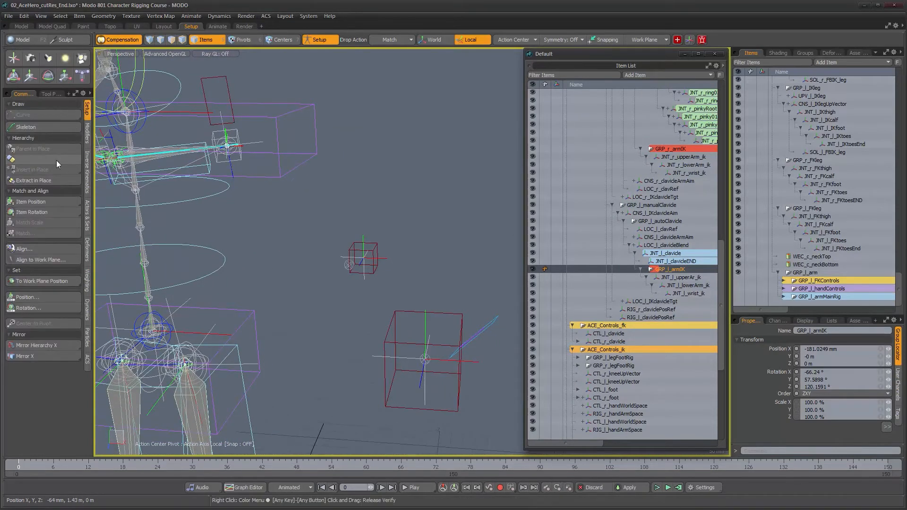
click(45, 159)
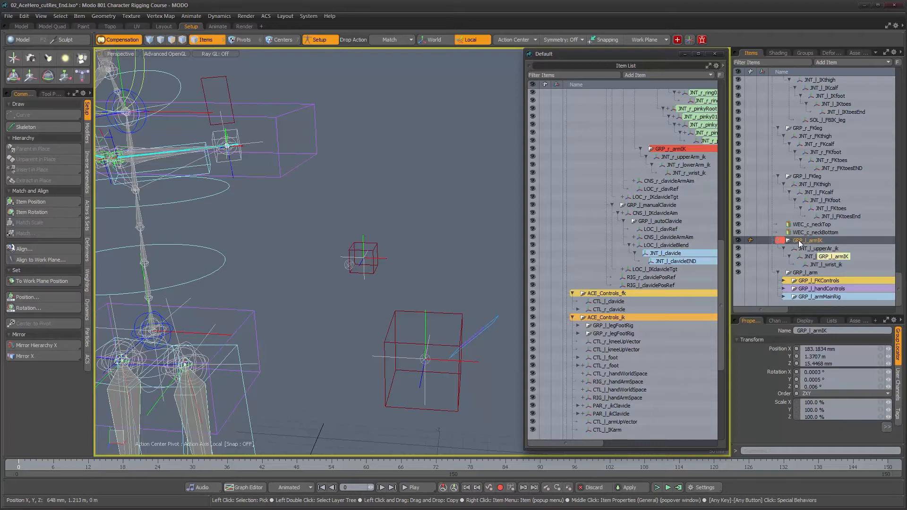
Step: Parent GRP_l_armIK under GRP_l_arm and collapse its hierarchy
drag(798, 240, 810, 277)
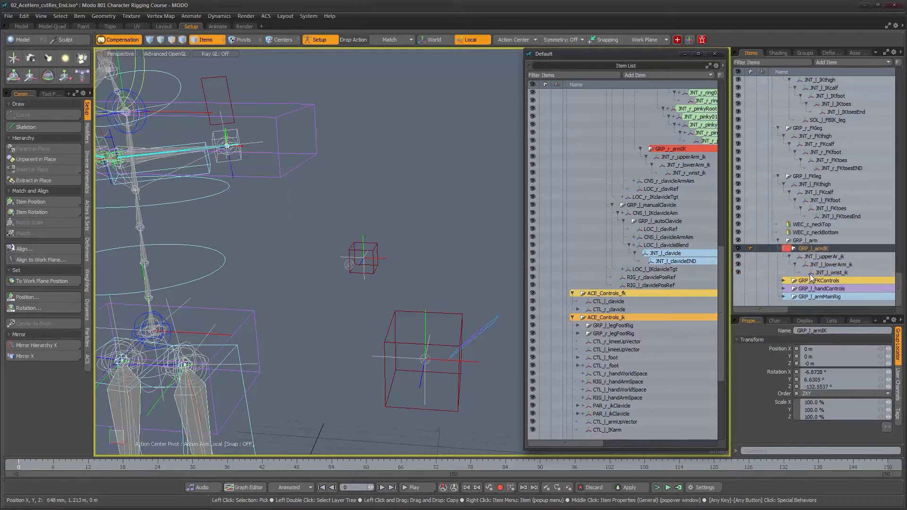
alt+drag(425, 279, 446, 279)
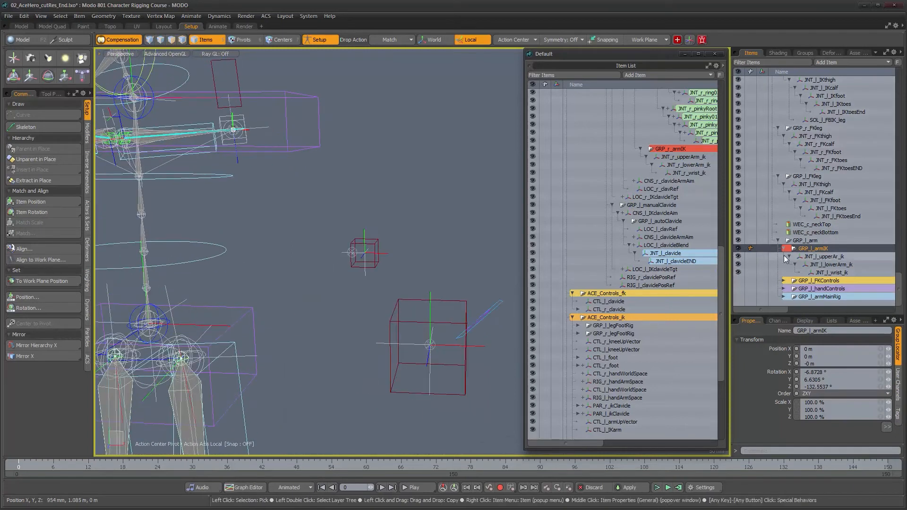
scroll(783, 249, up, 2)
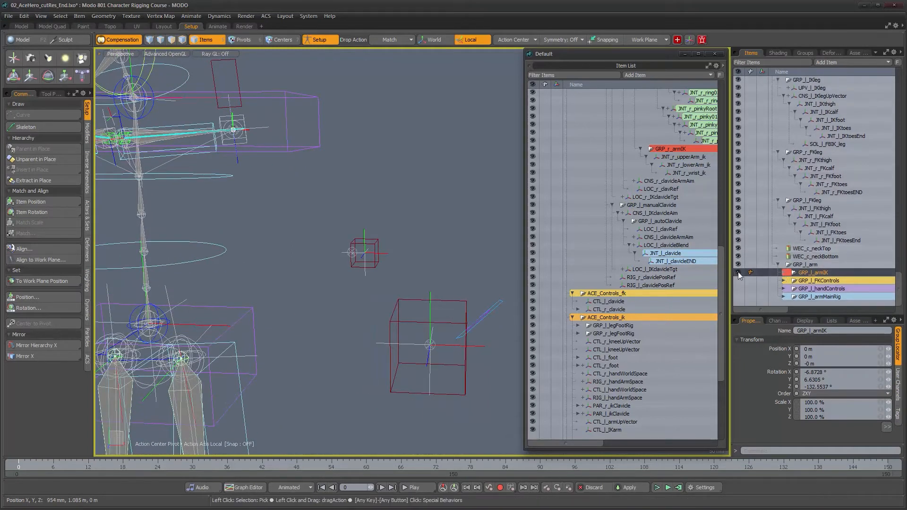
Step: Hide GRP_l_armIK, examine the arm controls left in the viewport, and clear the selection
alt+drag(410, 250, 412, 252)
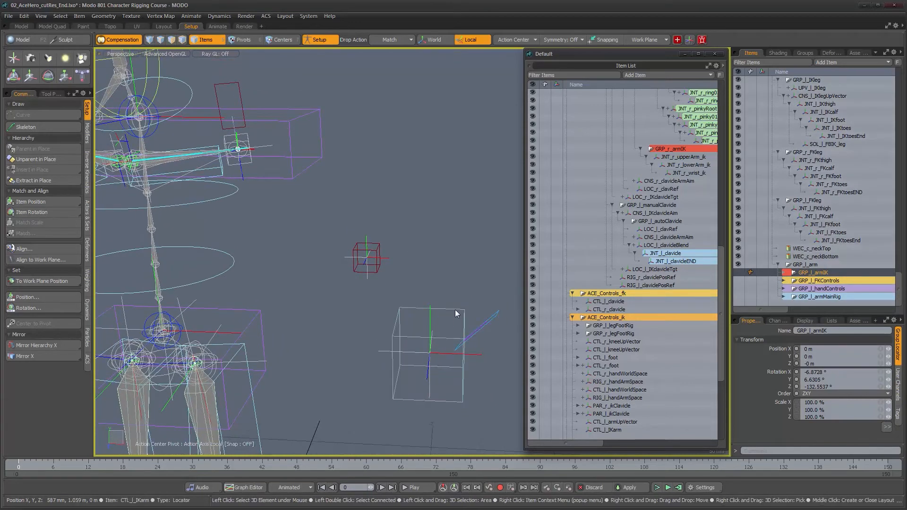
click(455, 310)
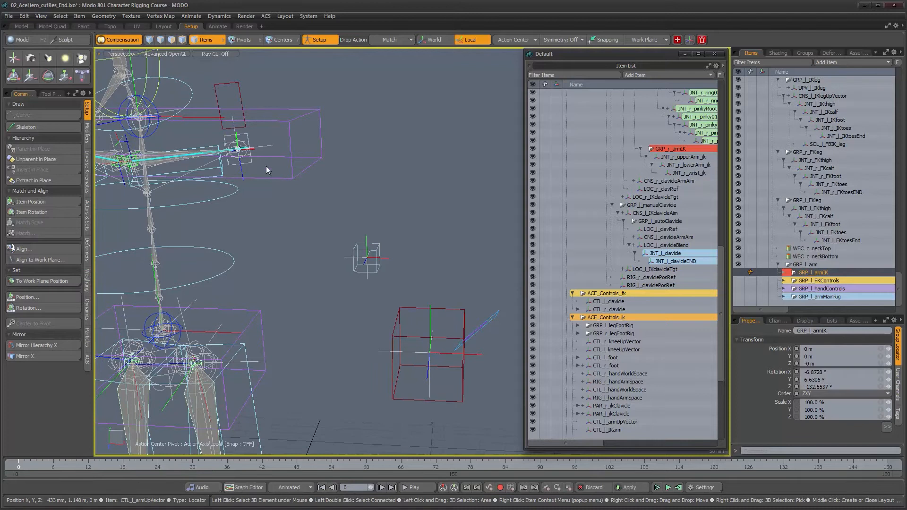
click(421, 282)
alt+drag(416, 271, 410, 277)
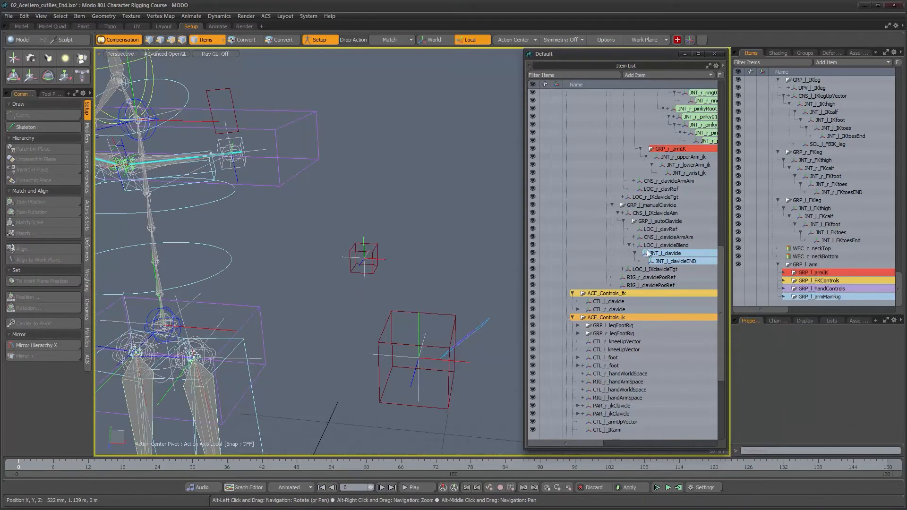
Step: Select EFF_l_armIK and UPV_l_armIK and unparent them in place from the ACE_IKrig group
click(419, 357)
alt+drag(323, 219, 369, 222)
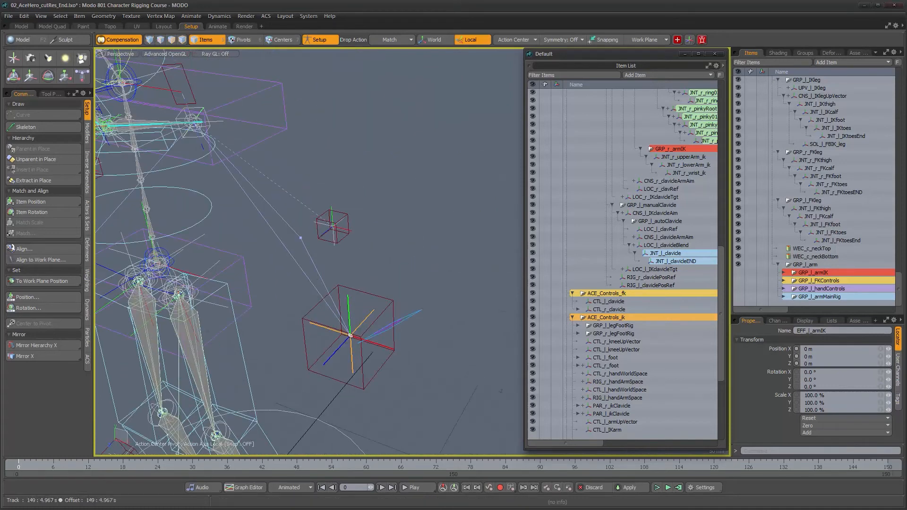
drag(898, 288, 897, 248)
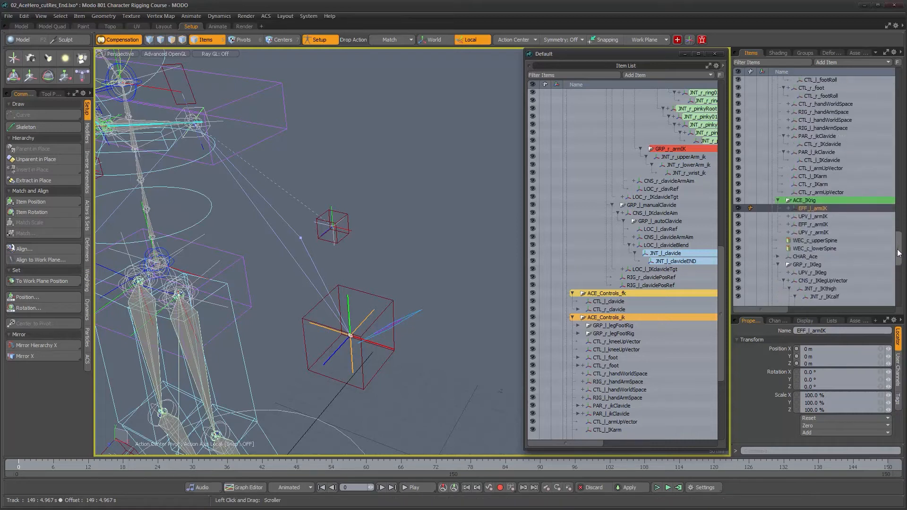
ctrl+click(813, 216)
alt+drag(344, 264, 408, 272)
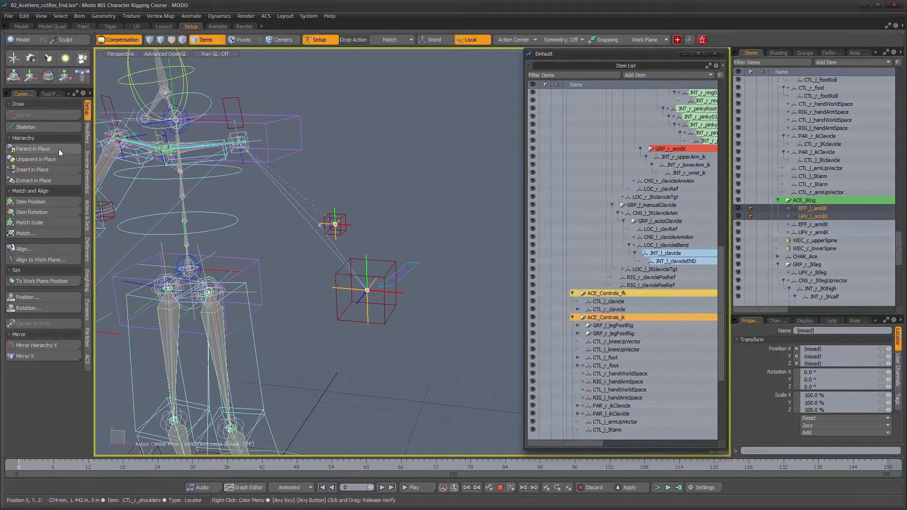
click(53, 161)
scroll(622, 341, down, 4)
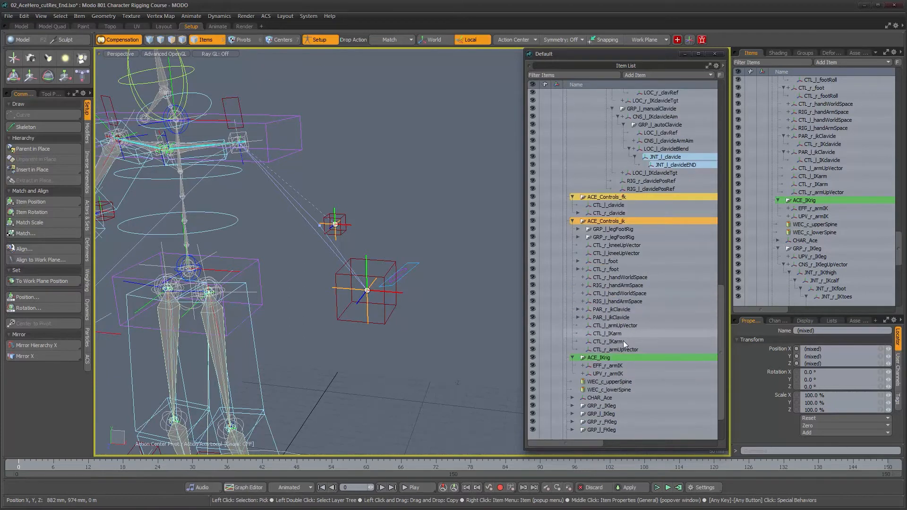
click(628, 443)
drag(644, 442, 517, 437)
scroll(621, 428, down, 3)
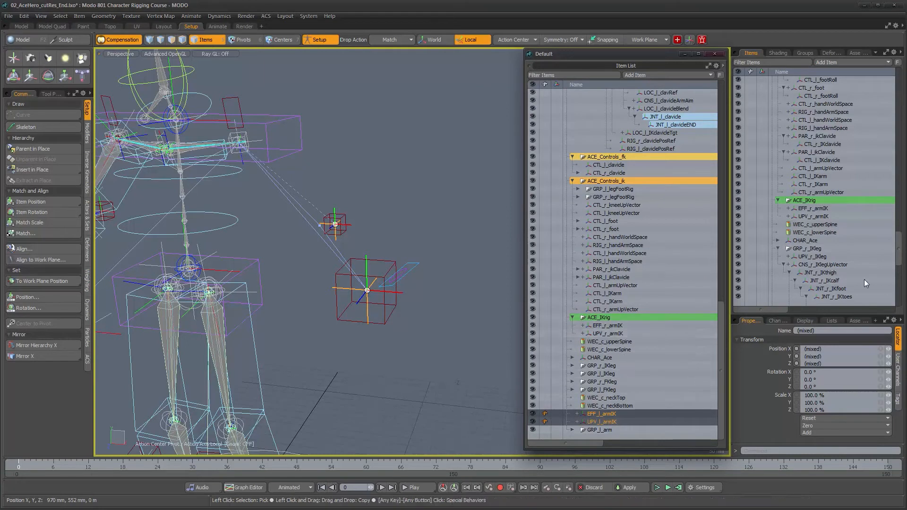
drag(901, 253, 900, 295)
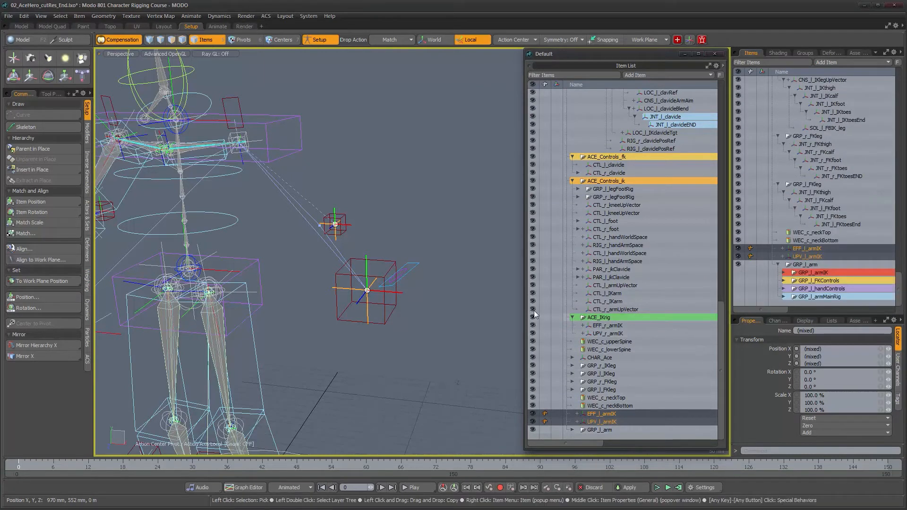
Step: Select the CTL_l_IKarm and CTL_l_armUpVector controls and unparent them in place from ACE_Controls_ik
click(384, 322)
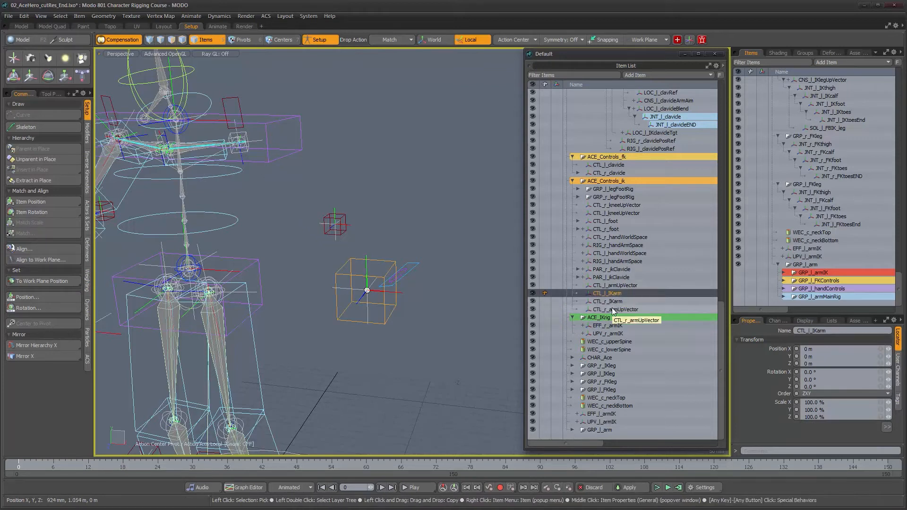
shift+click(341, 234)
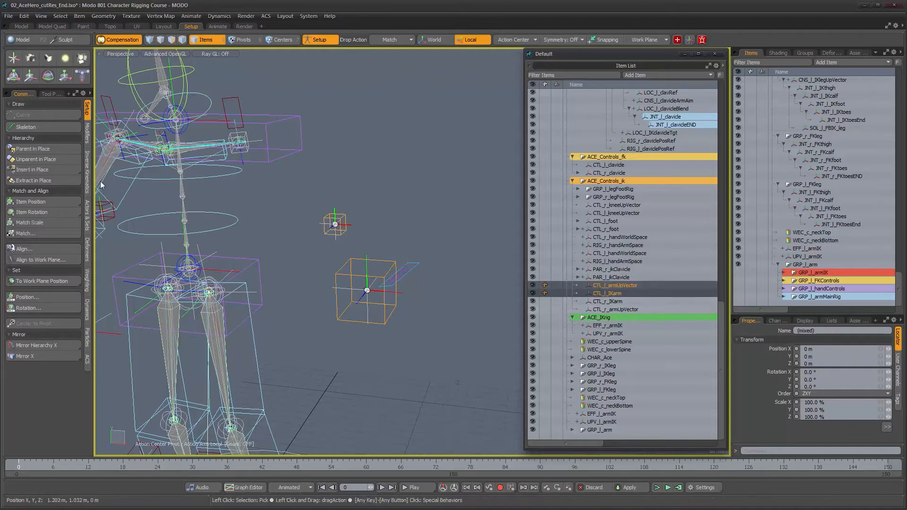
click(36, 159)
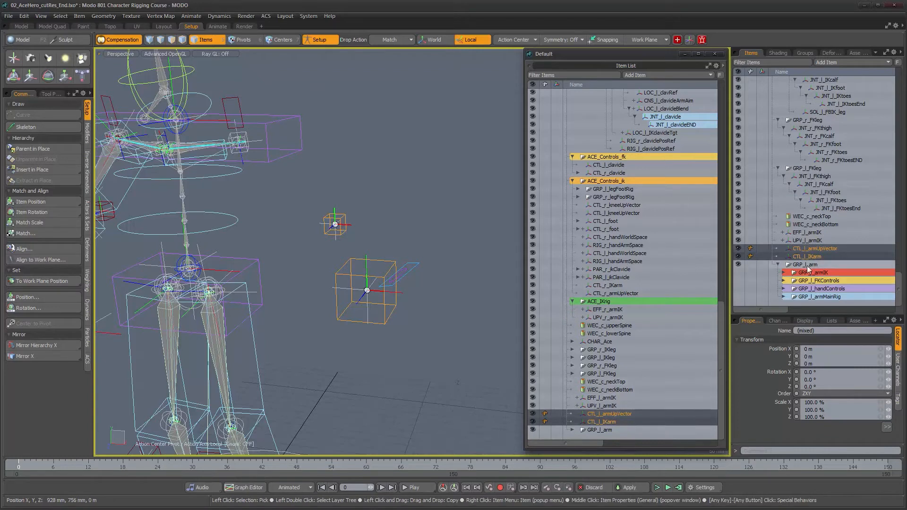
scroll(898, 294, up, 1)
scroll(898, 294, down, 1)
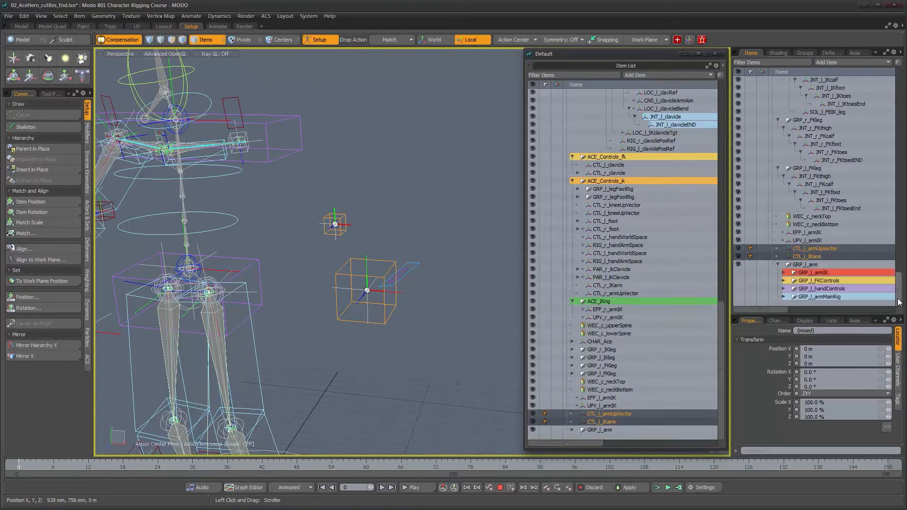
Step: Examine the left hand space controls CTL_l_handWorldSpace and RIG_l_handArmSpace and their ACE_Controls_ik group in the viewport, and clear the selection
click(801, 264)
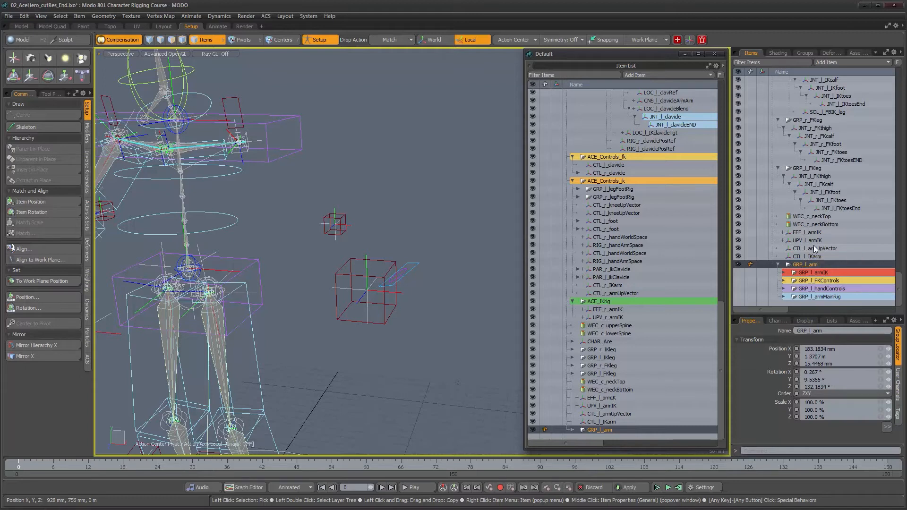
mouse_move(425, 290)
alt+mouse_down()
mouse_move(426, 303)
mouse_move(404, 256)
mouse_move(453, 316)
mouse_move(430, 284)
alt+mouse_up()
click(403, 256)
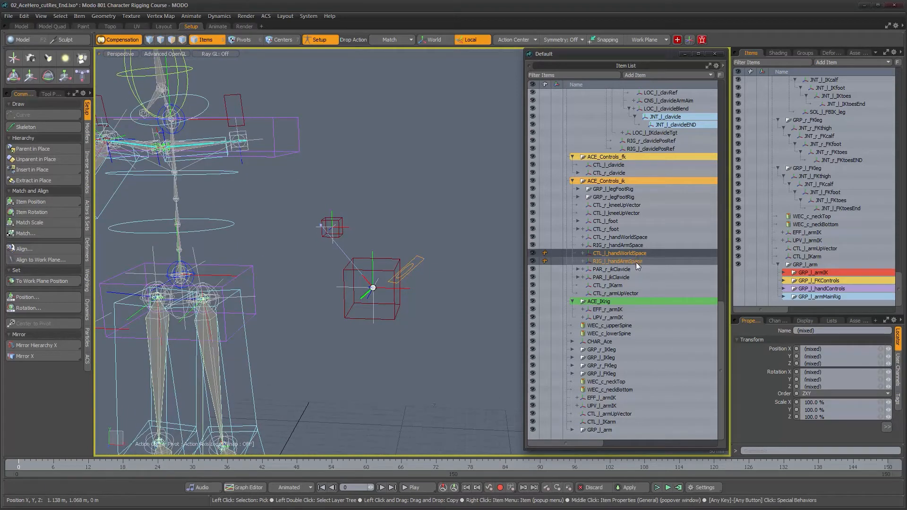
alt+drag(469, 310, 420, 308)
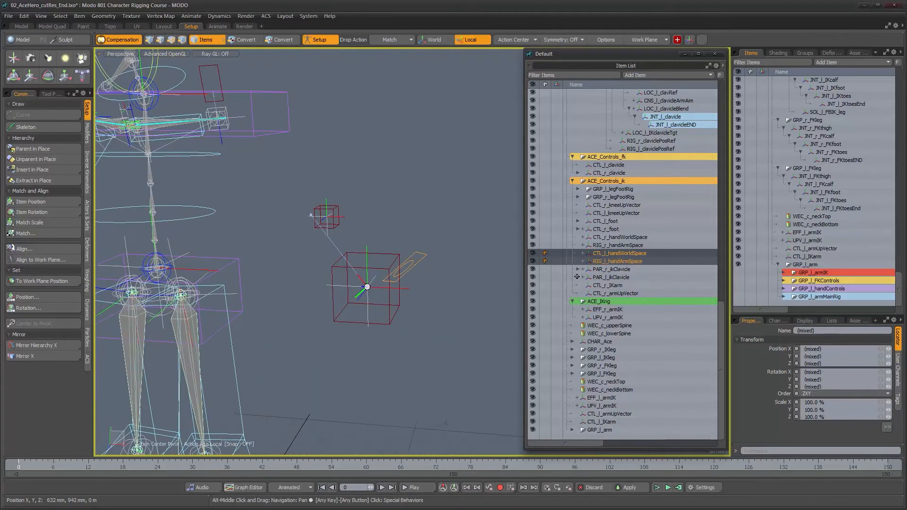
click(608, 183)
alt+drag(377, 291, 382, 306)
alt+right_drag(382, 306, 289, 396)
alt+middle_drag(288, 396, 293, 361)
alt+right_drag(341, 323, 444, 207)
alt+middle_drag(444, 208, 423, 289)
alt+drag(423, 289, 387, 267)
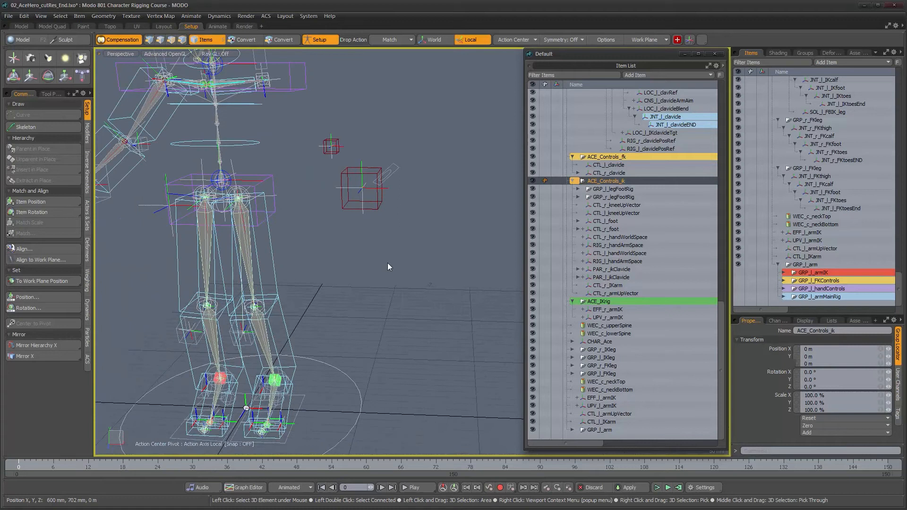
click(409, 270)
Step: Add a group locator to the scene and rename it GRP_l_handConstraints
click(851, 64)
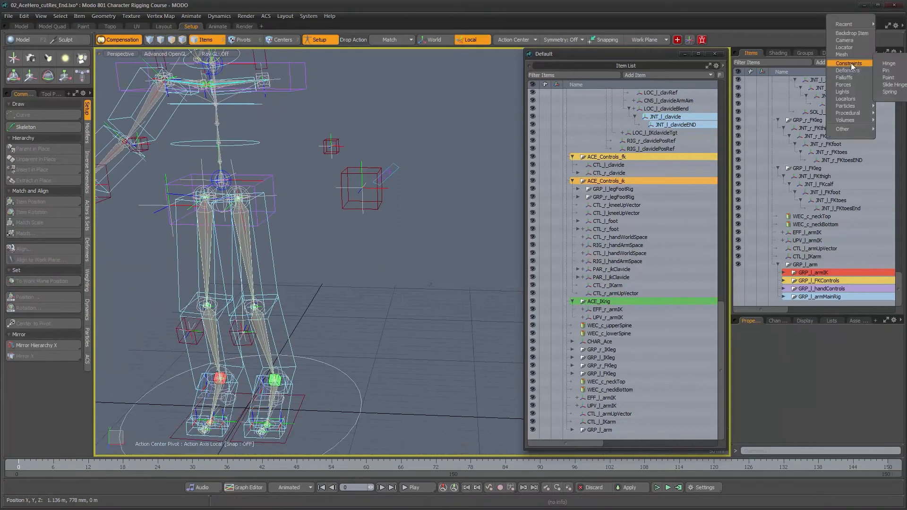
mouse_move(845, 26)
click(888, 24)
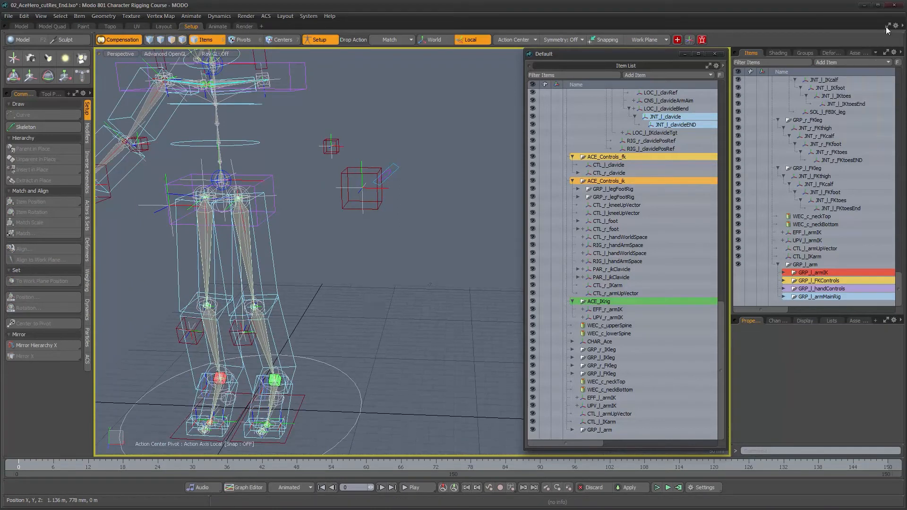
scroll(865, 289, up, 1)
scroll(859, 293, down, 1)
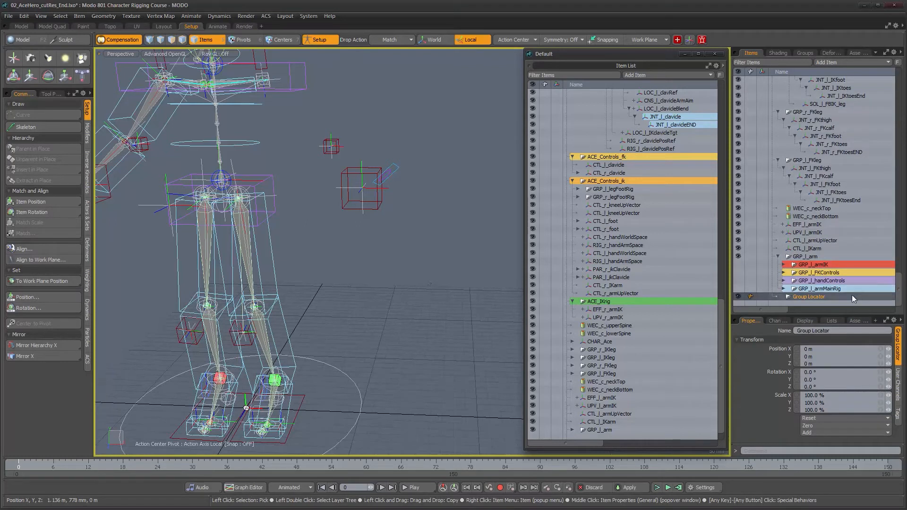
double_click(808, 297)
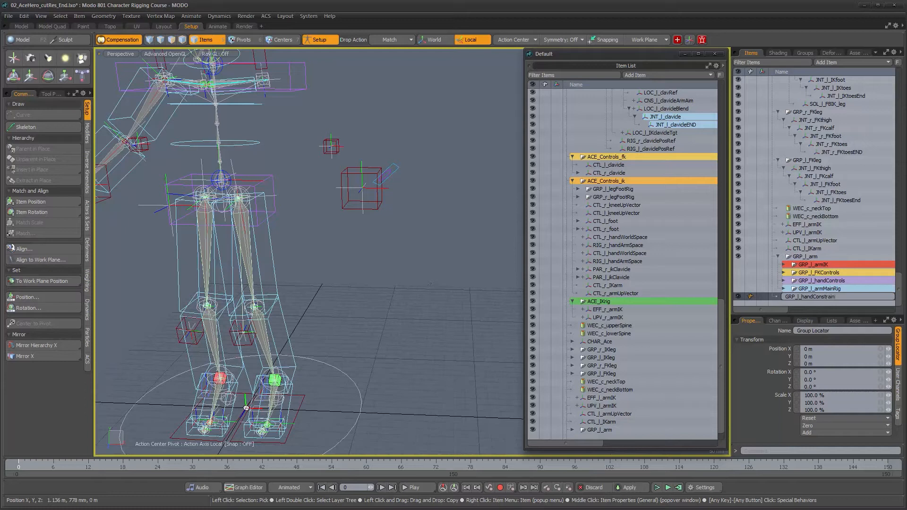
key(Return)
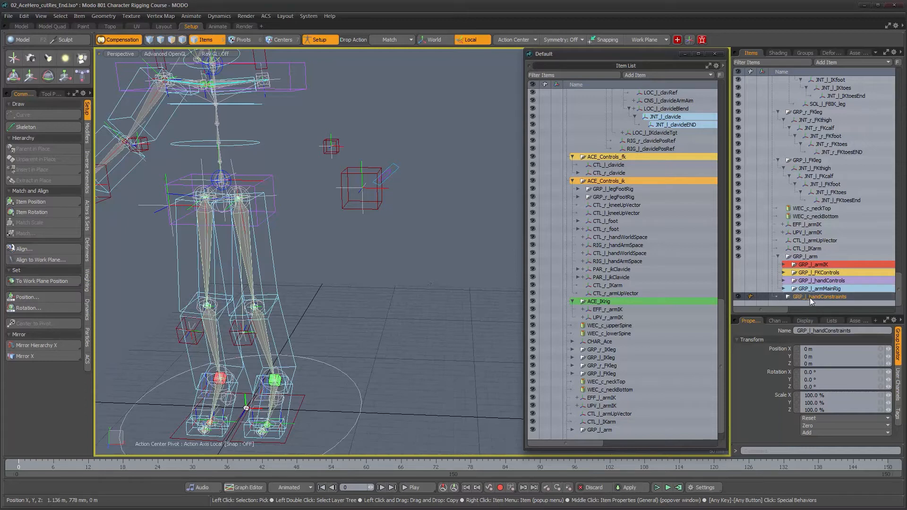
Step: Parent GRP_l_handConstraints under GRP_l_arm and move CTL_l_handWorldSpace and RIG_l_handArmSpace from ACE_Controls_ik into it
drag(801, 296, 803, 258)
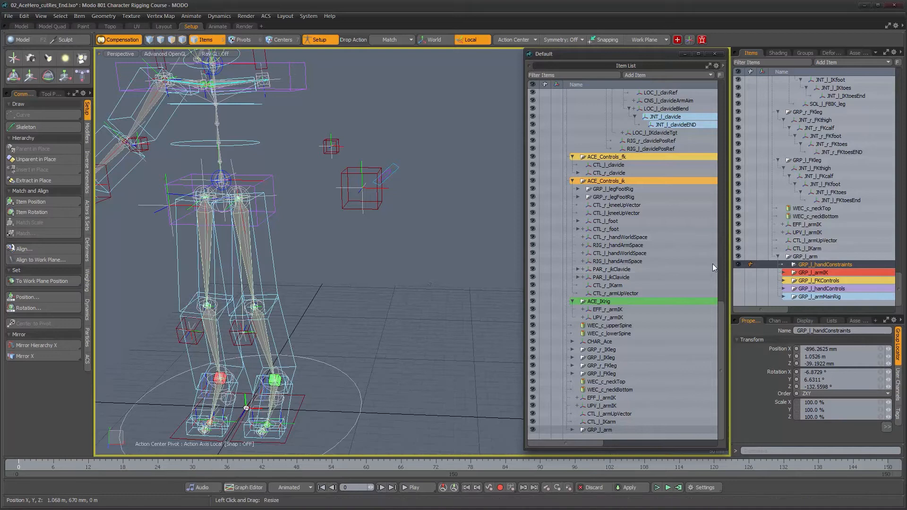
click(387, 171)
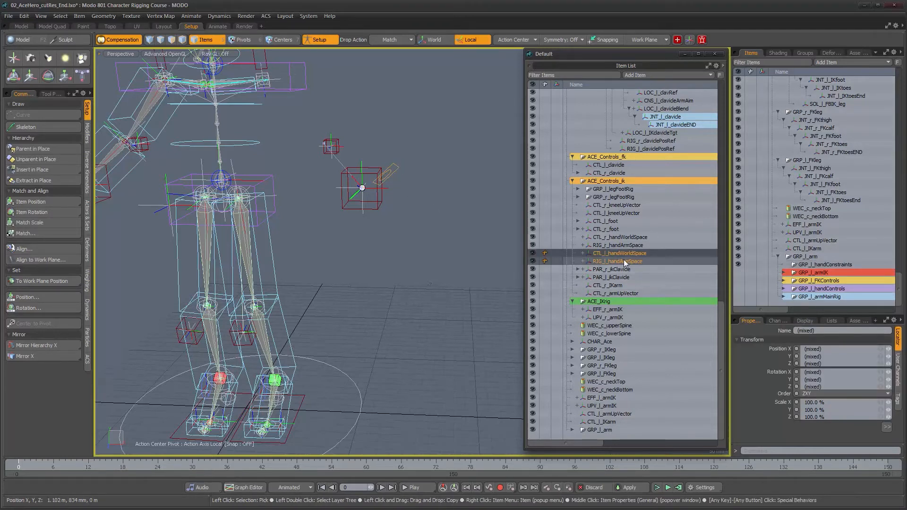
drag(622, 254, 821, 264)
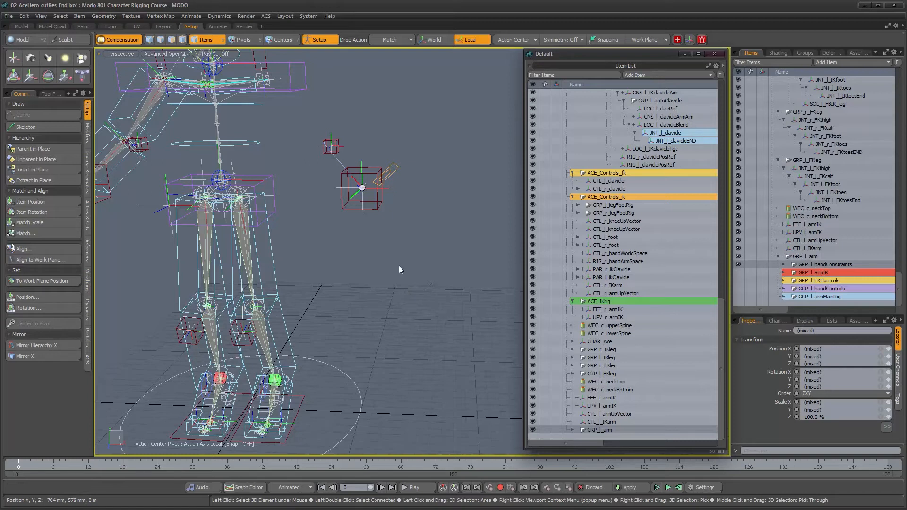
Step: Make the hidden left arm groups under GRP_l_arm visible again
mouse_move(404, 235)
alt+mouse_down()
mouse_move(389, 229)
mouse_move(397, 236)
alt+mouse_up()
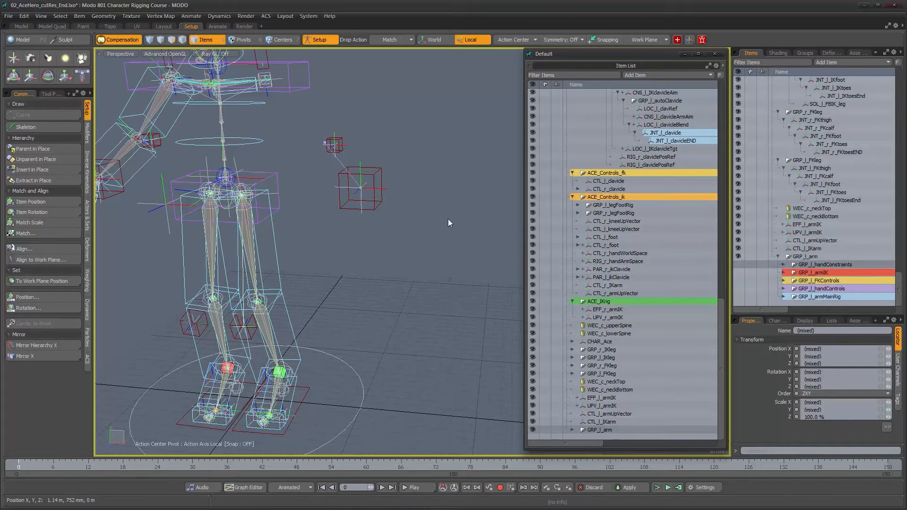
alt+drag(356, 152, 313, 159)
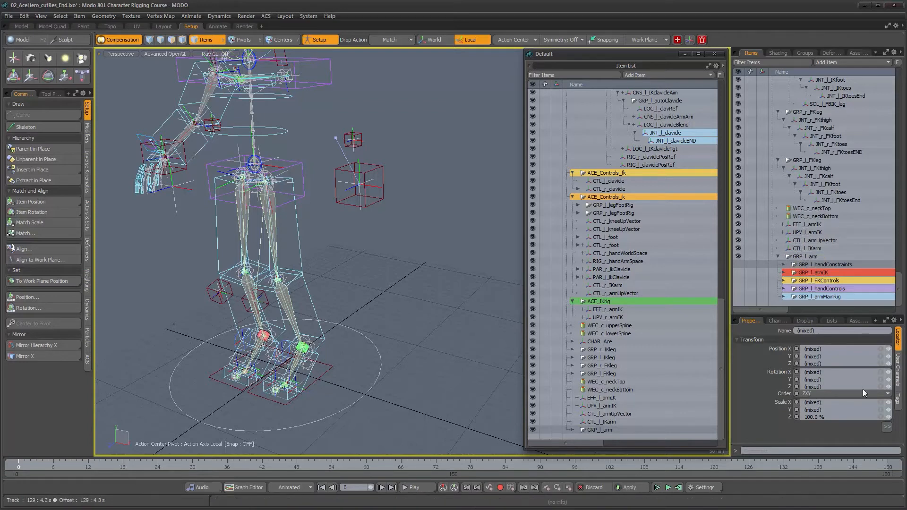
alt+drag(333, 208, 397, 232)
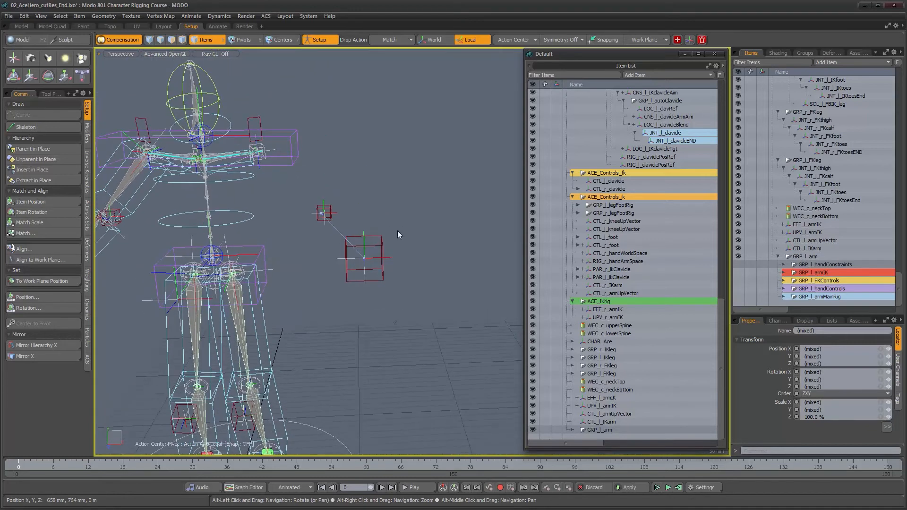
drag(739, 278, 742, 300)
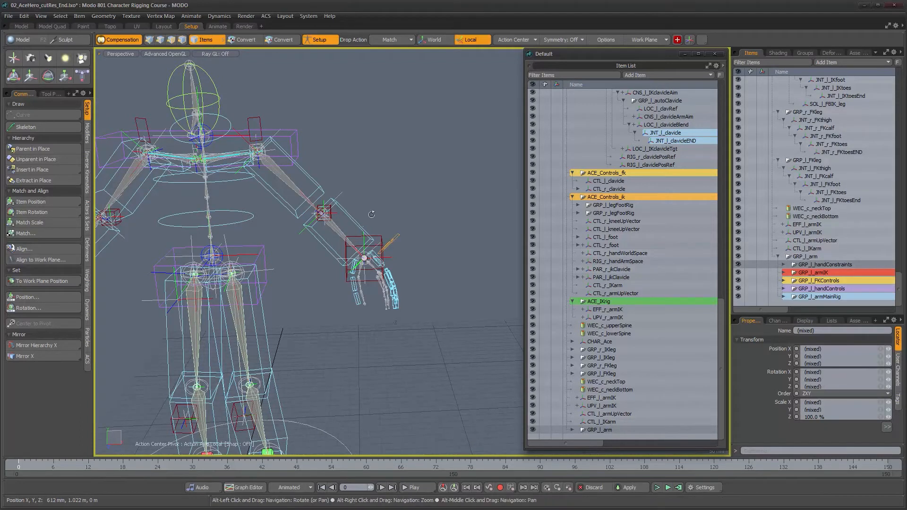
scroll(392, 255, up, 5)
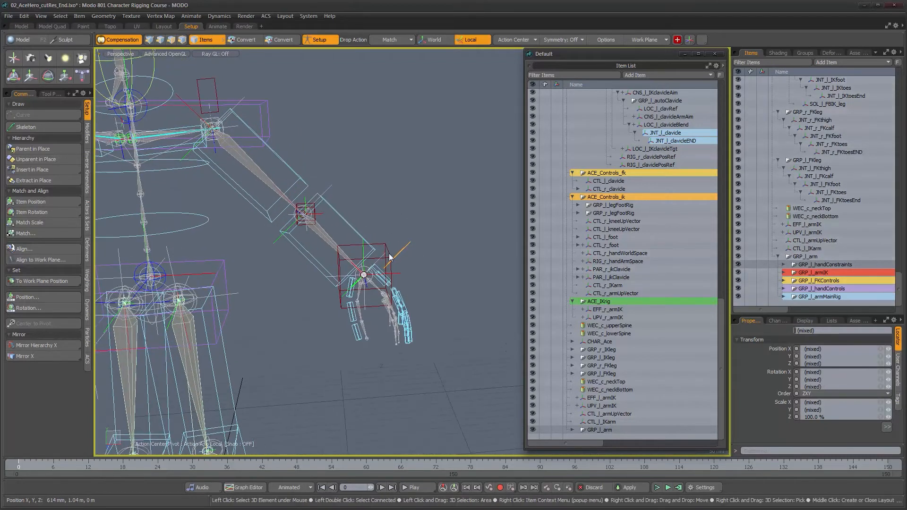
Step: Test the left arm's IK by moving CTL_l_IKarm up about 360 mm, inspect the bend at the shoulder and elbow, and undo the move
click(388, 257)
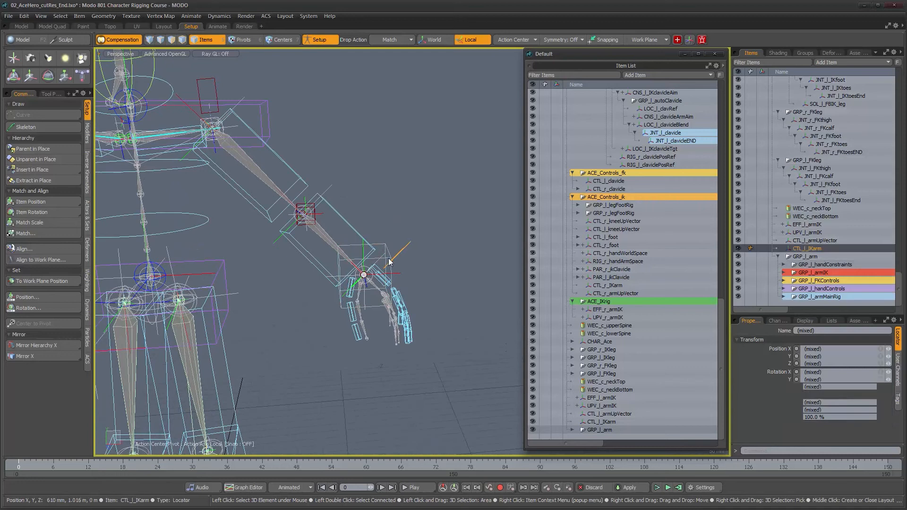
alt+drag(388, 257, 397, 85)
key(w)
alt+shift+drag(337, 127, 428, 218)
ctrl+alt+drag(312, 188, 378, 206)
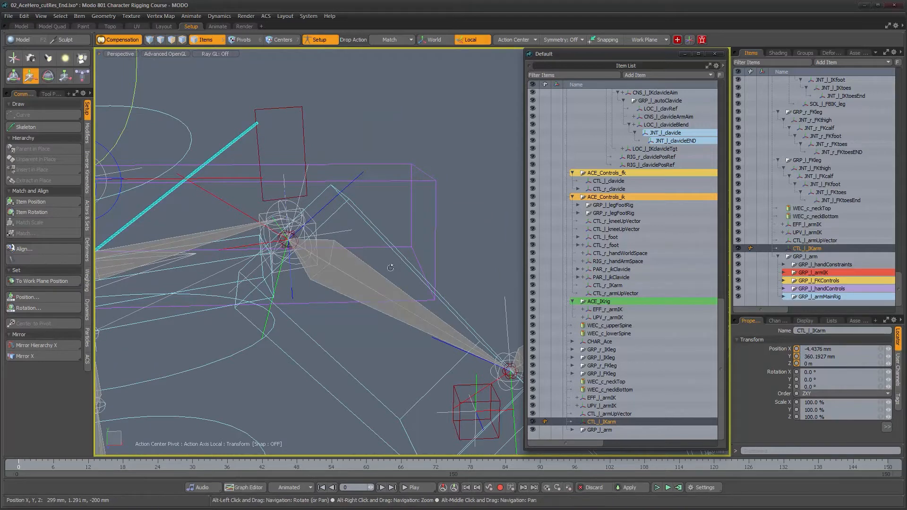
alt+right_drag(382, 274, 313, 225)
alt+middle_drag(377, 279, 302, 206)
alt+drag(302, 206, 313, 224)
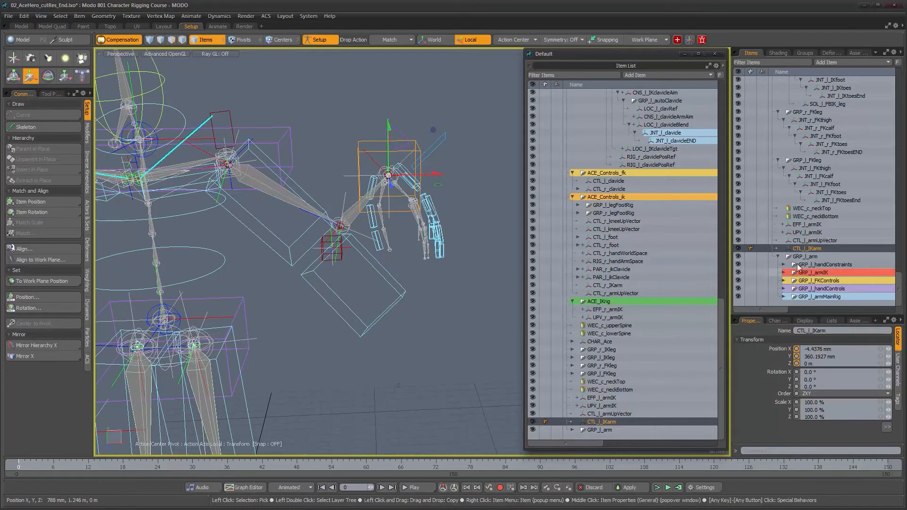
alt+drag(378, 281, 392, 266)
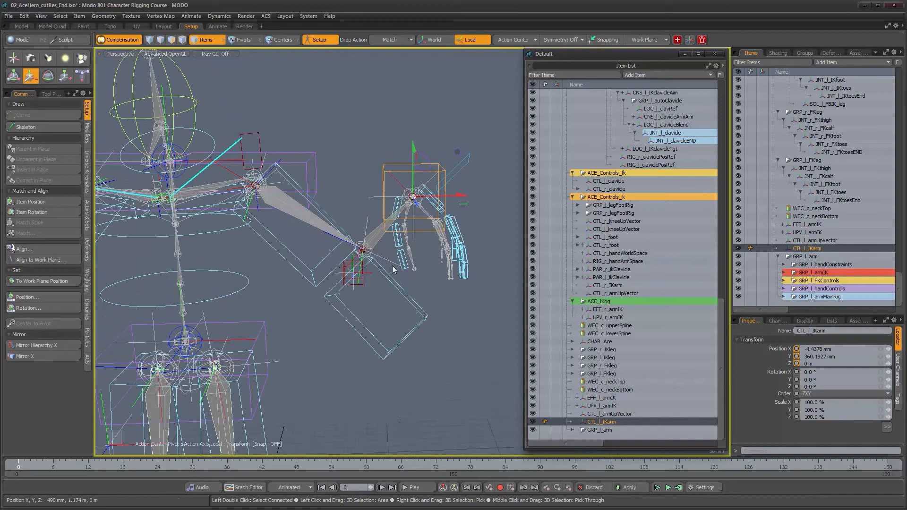
key(ctrl+z)
Step: Examine the left arm rig from shoulder to hand, highlighting EFF_l_armIK and UPV_l_armIK to check where they sit
alt+drag(392, 266, 306, 242)
alt+scroll(287, 200, up, 3)
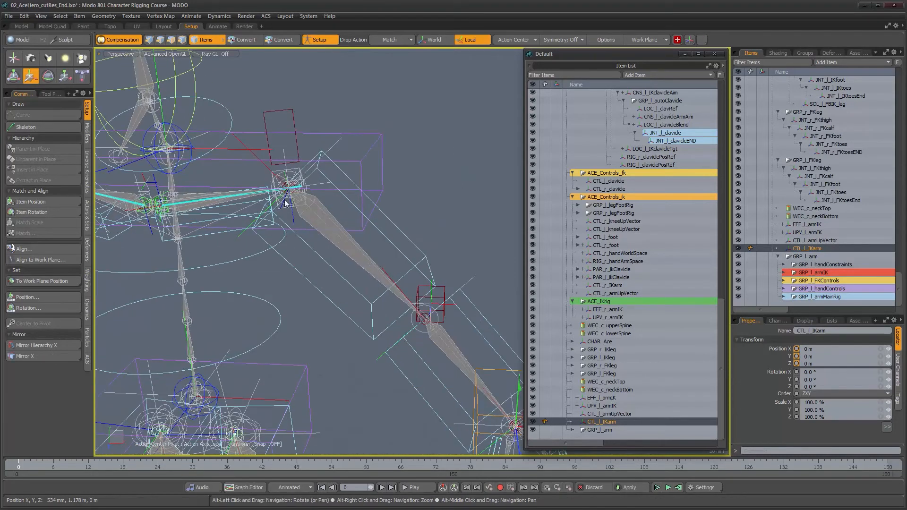
alt+scroll(331, 257, down, 4)
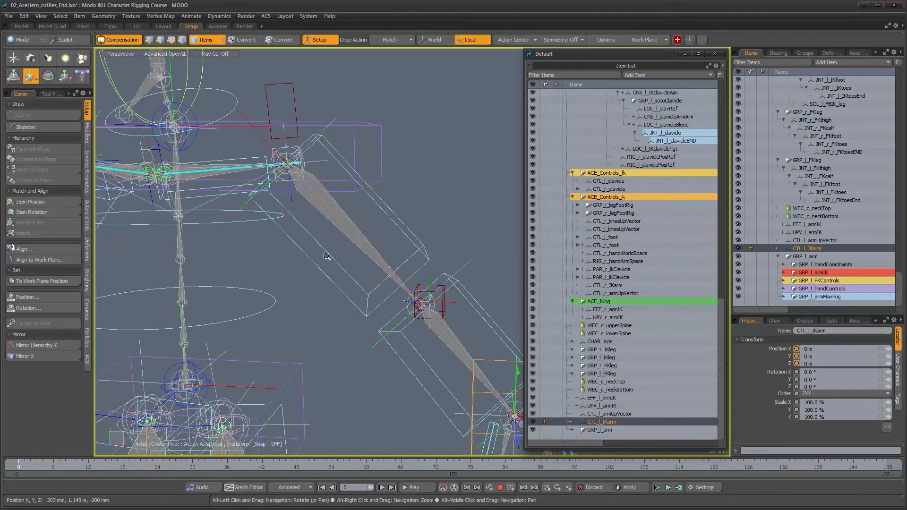
alt+scroll(356, 267, down, 5)
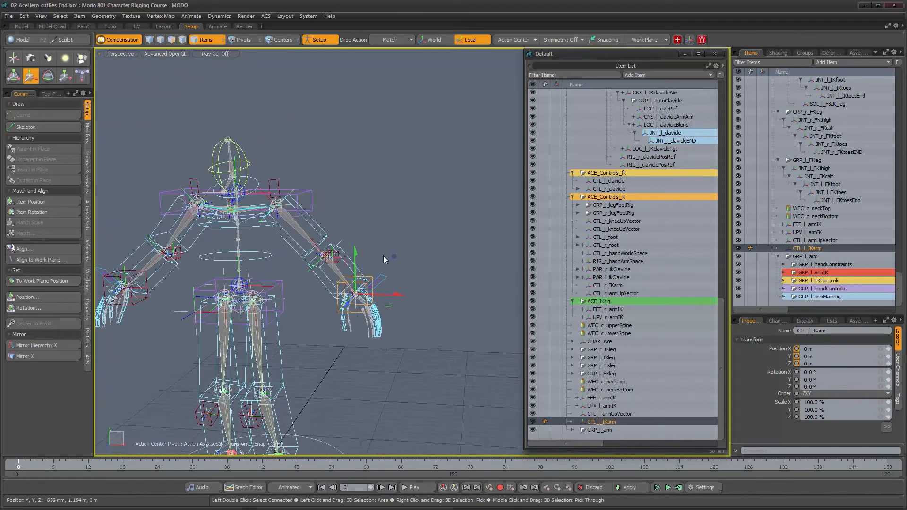
alt+scroll(409, 261, up, 2)
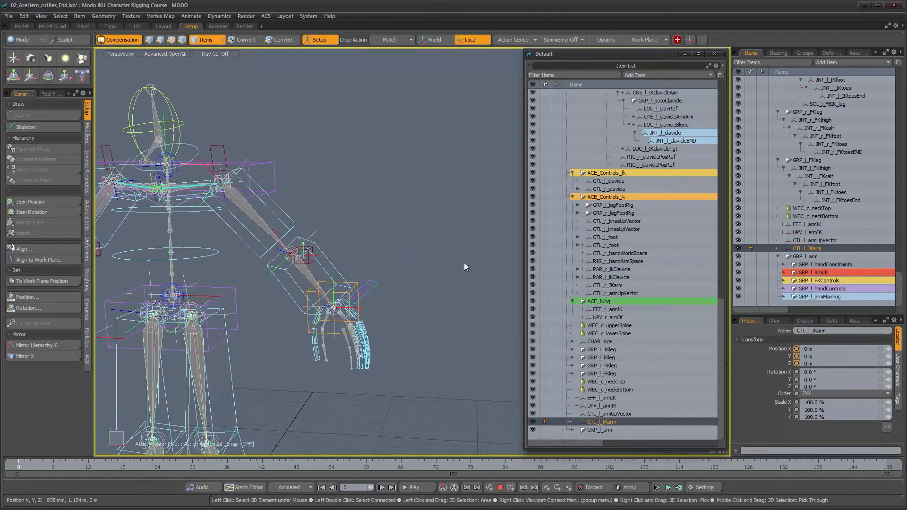
click(811, 231)
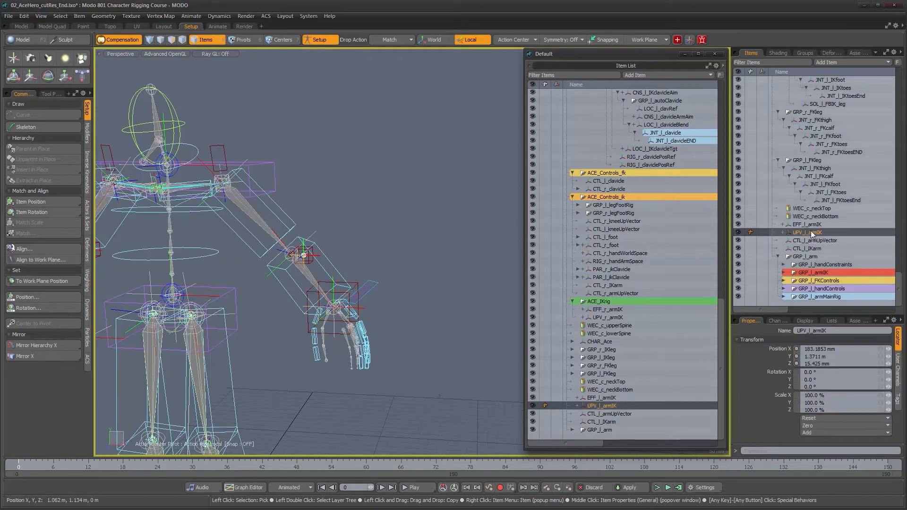
ctrl+click(809, 226)
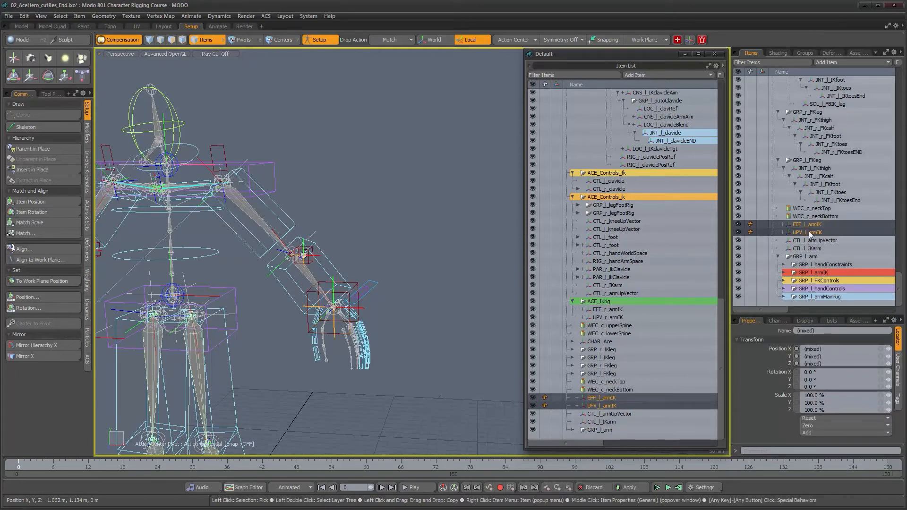
alt+drag(288, 264, 316, 267)
alt+right_drag(316, 267, 338, 276)
alt+middle_drag(339, 276, 359, 254)
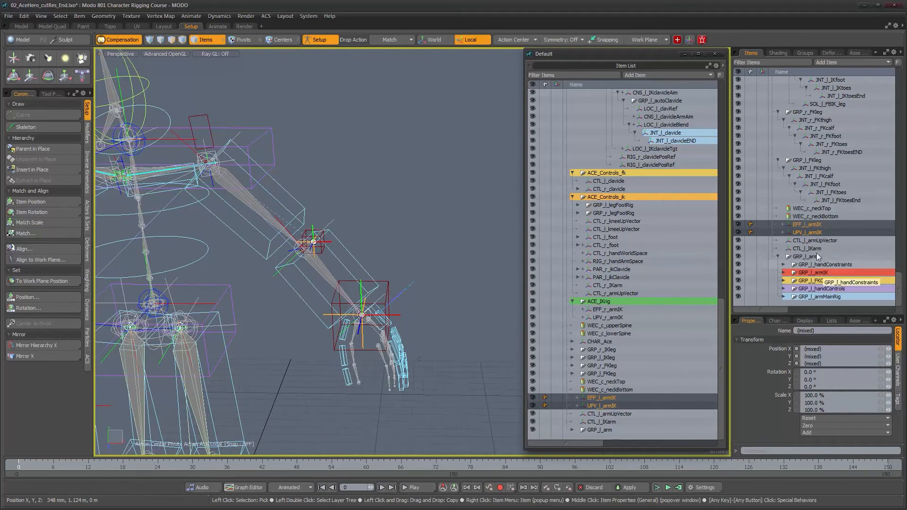
Step: Expand GRP_l_armIK and parent EFF_l_armIK and UPV_l_armIK under it, above the IK joints
click(784, 274)
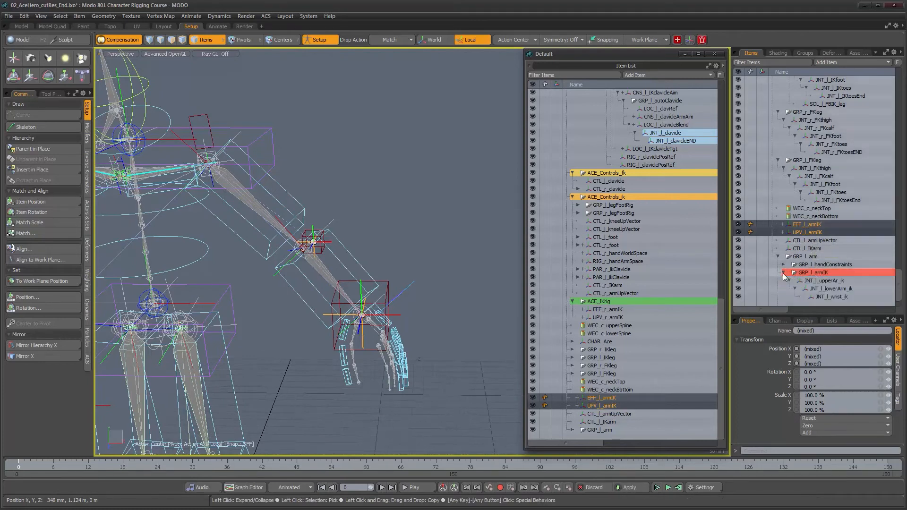
scroll(798, 255, down, 1)
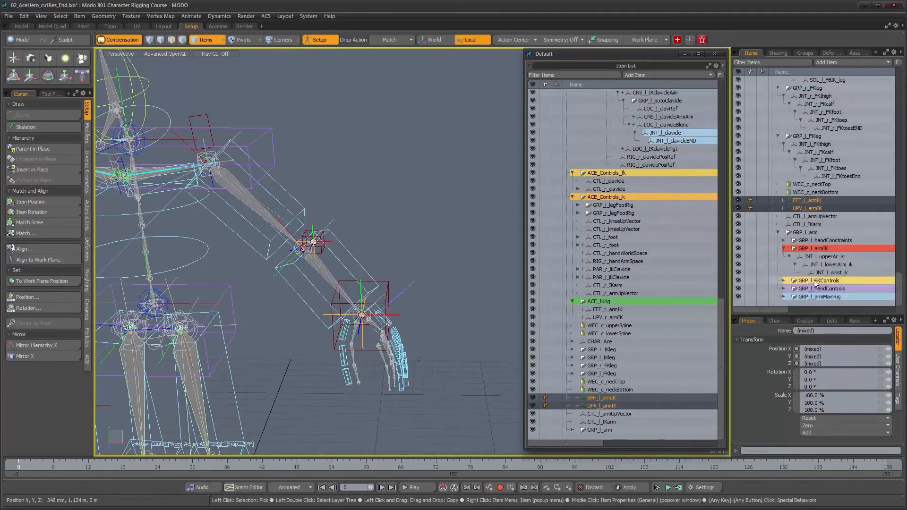
click(801, 249)
alt+drag(326, 236, 340, 231)
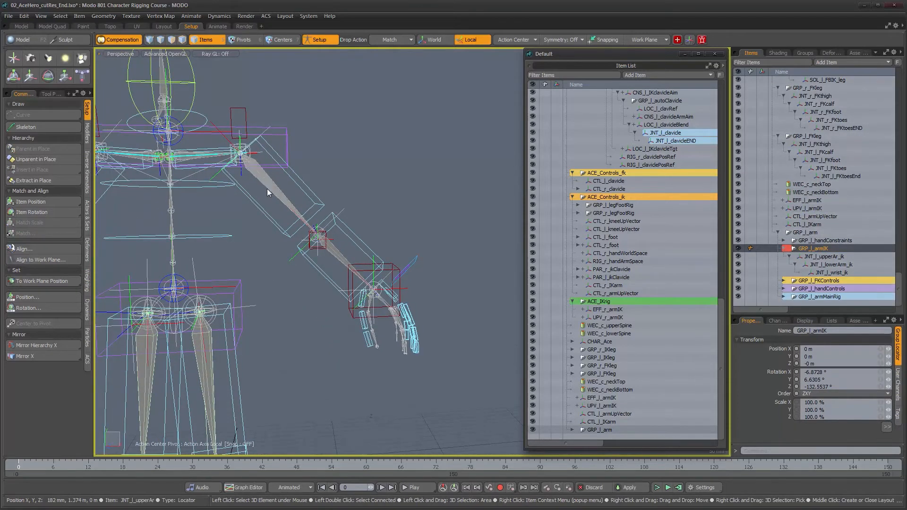
alt+shift+drag(354, 264, 386, 229)
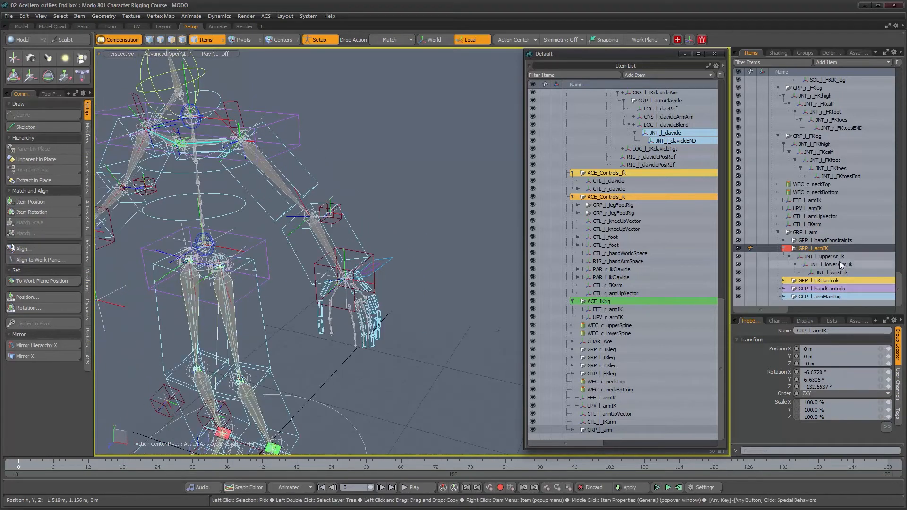
click(809, 202)
shift+click(803, 209)
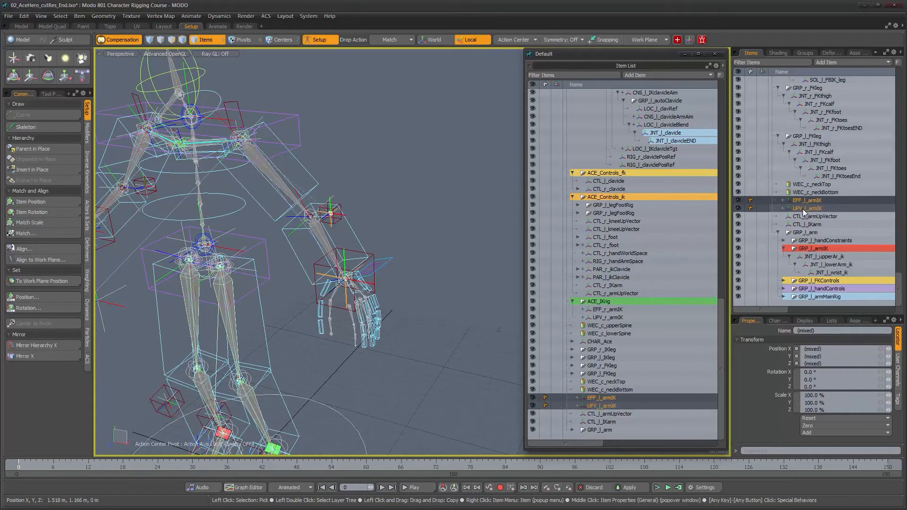
drag(801, 209, 807, 252)
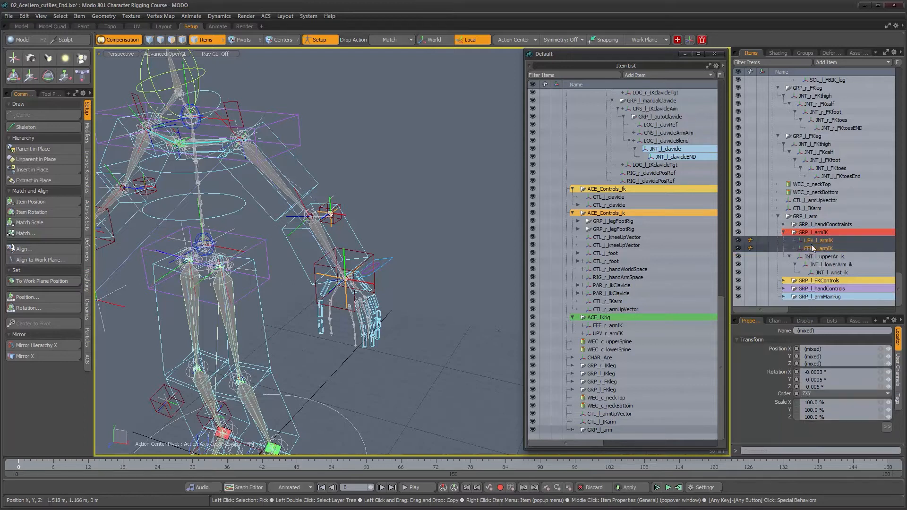
alt+drag(364, 242, 353, 211)
scroll(374, 221, up, 3)
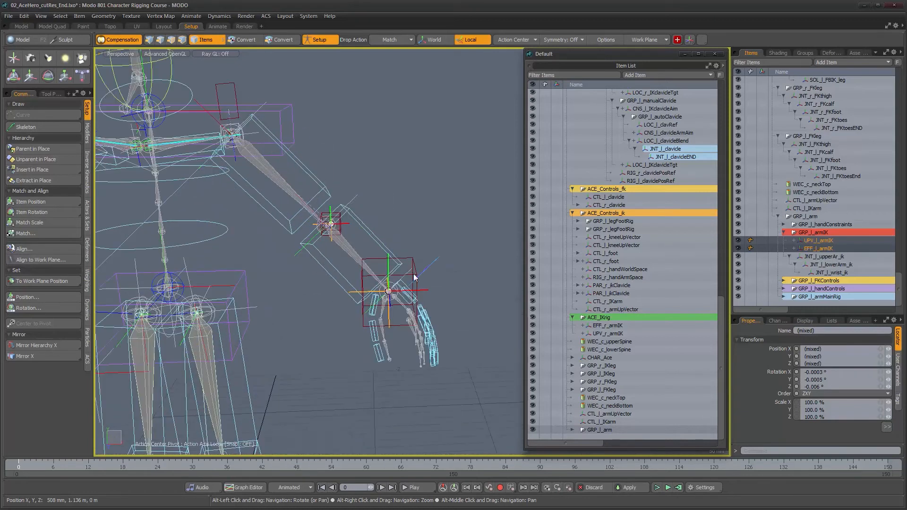
Step: Test the left arm's IK by moving CTL_l_IKarm, and undo the move
click(409, 280)
key(y)
drag(432, 255, 416, 206)
key(ctrl+z)
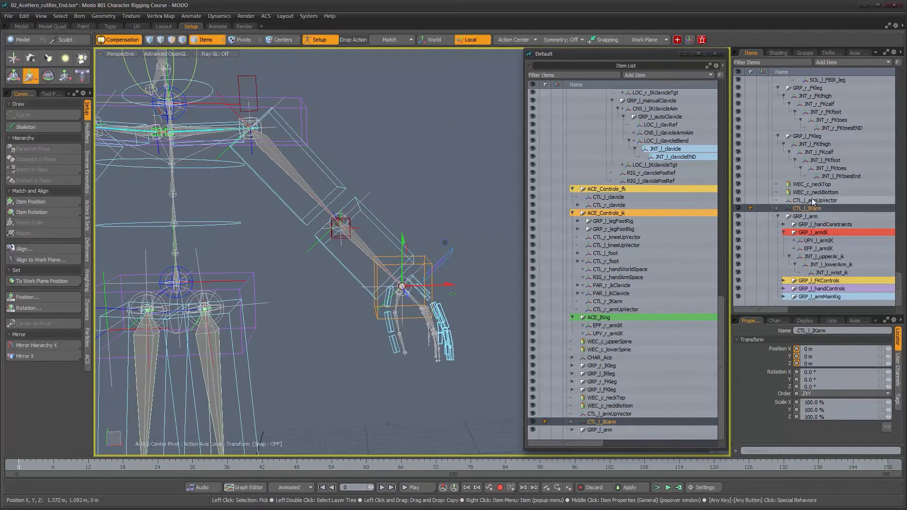
Step: Highlight CTL_l_armUpVector and CTL_l_IKarm together and inspect where they sit on the left arm
click(811, 200)
shift+click(810, 209)
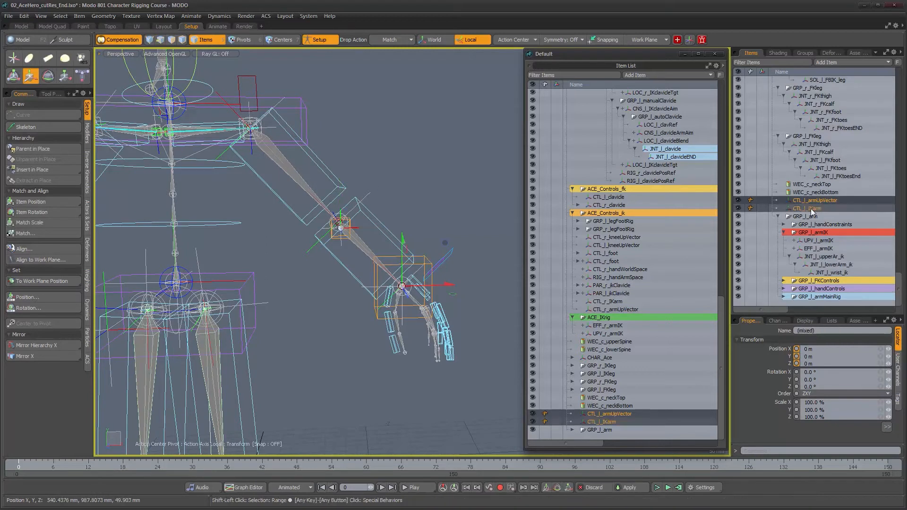
scroll(406, 225, down, 3)
alt+drag(396, 222, 238, 251)
mouse_move(382, 238)
alt+mouse_down()
mouse_move(382, 249)
mouse_move(342, 237)
mouse_move(373, 239)
alt+mouse_up()
key(space)
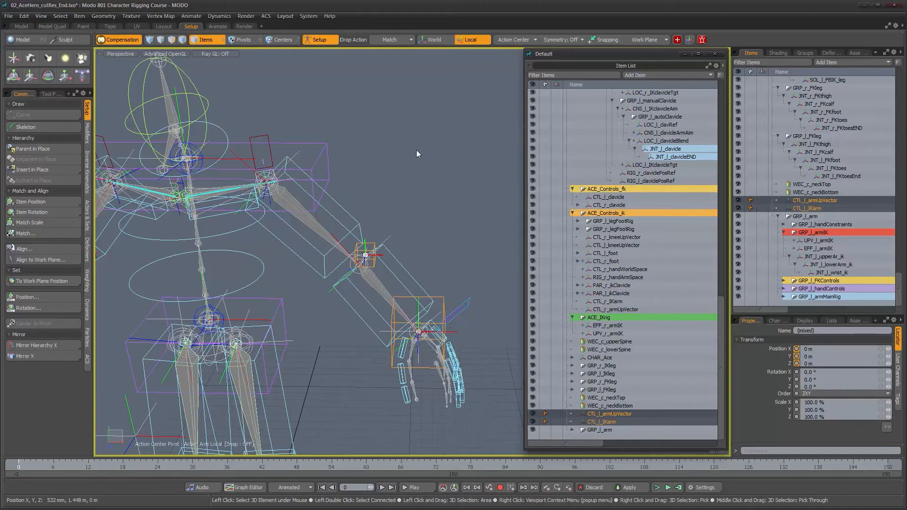
Step: Set the drop action to Parent in Place and try to parent GRP_l_arm to the left clavicle joint, JNT_l_clavicle
click(808, 217)
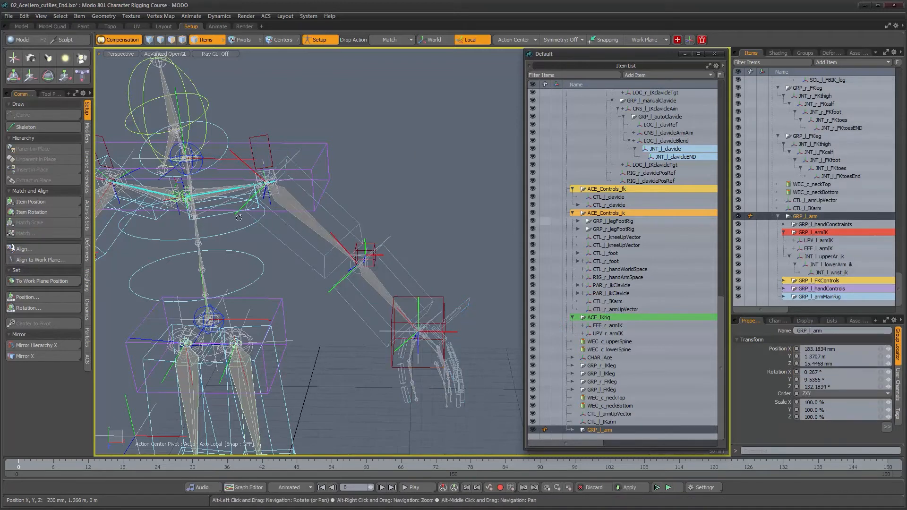
alt+drag(302, 222, 284, 189)
alt+middle_drag(246, 180, 302, 212)
alt+right_drag(283, 213, 299, 189)
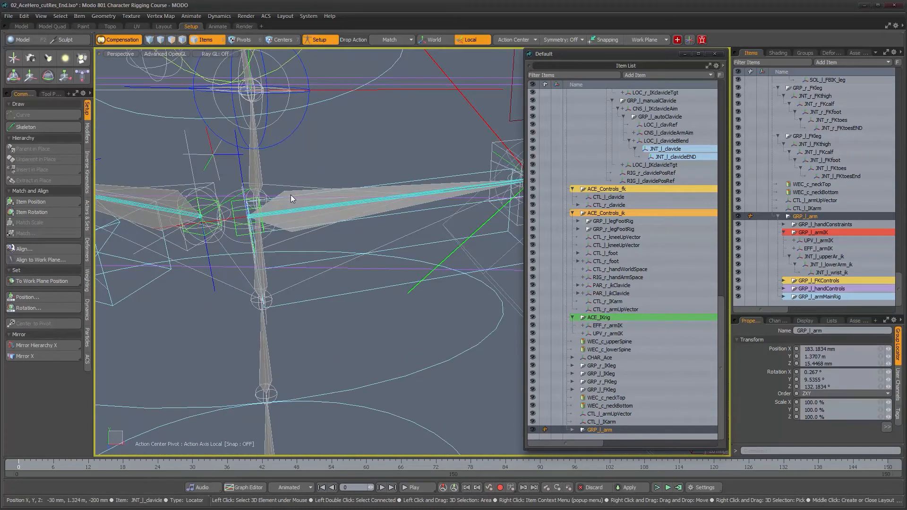
alt+drag(291, 195, 308, 238)
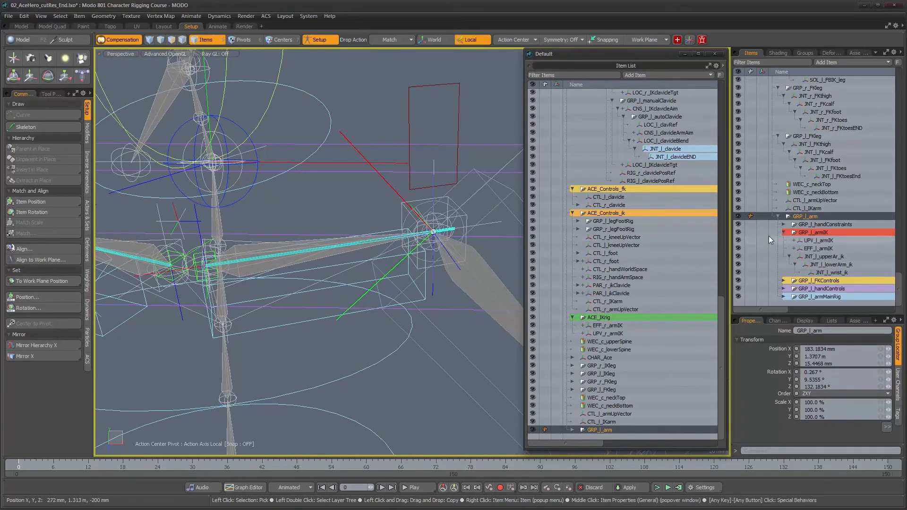
click(393, 39)
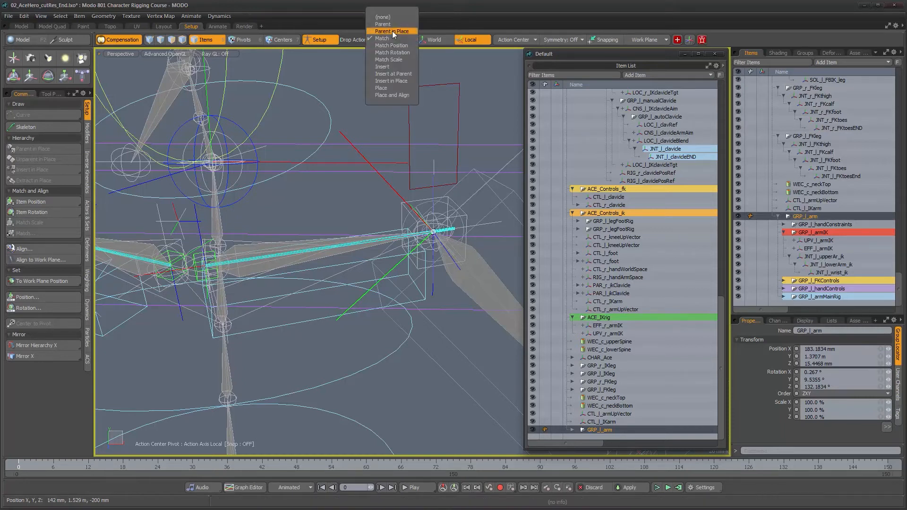
click(392, 31)
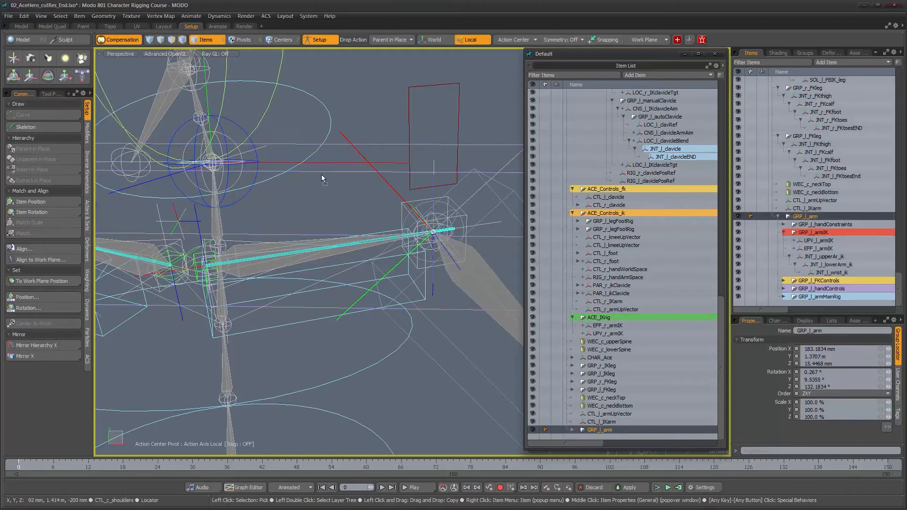
click(238, 248)
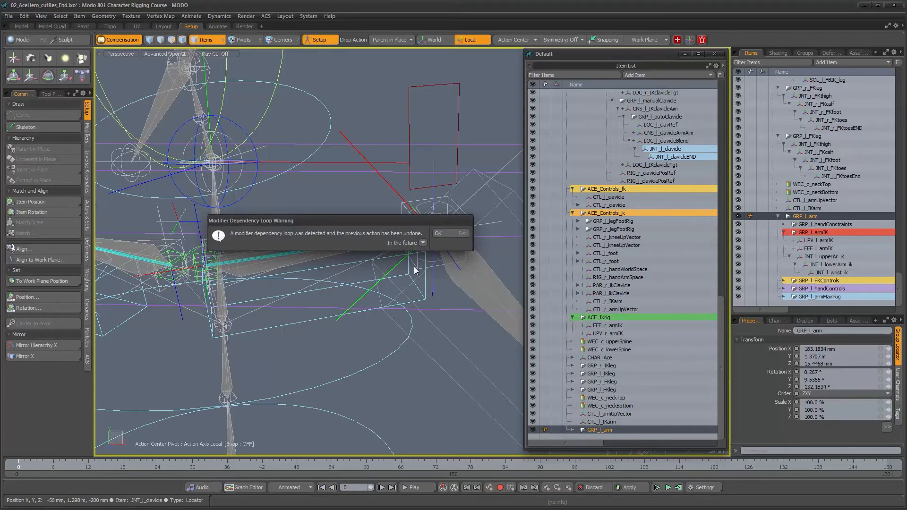
click(445, 233)
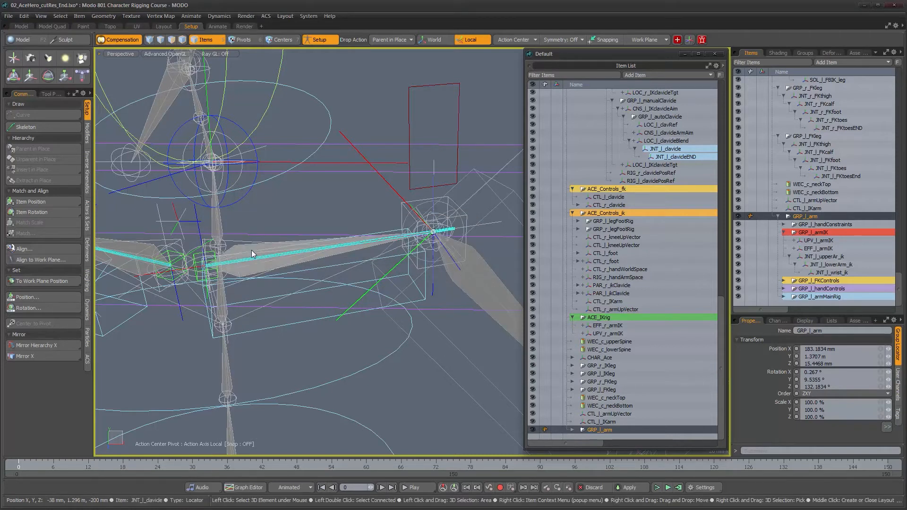
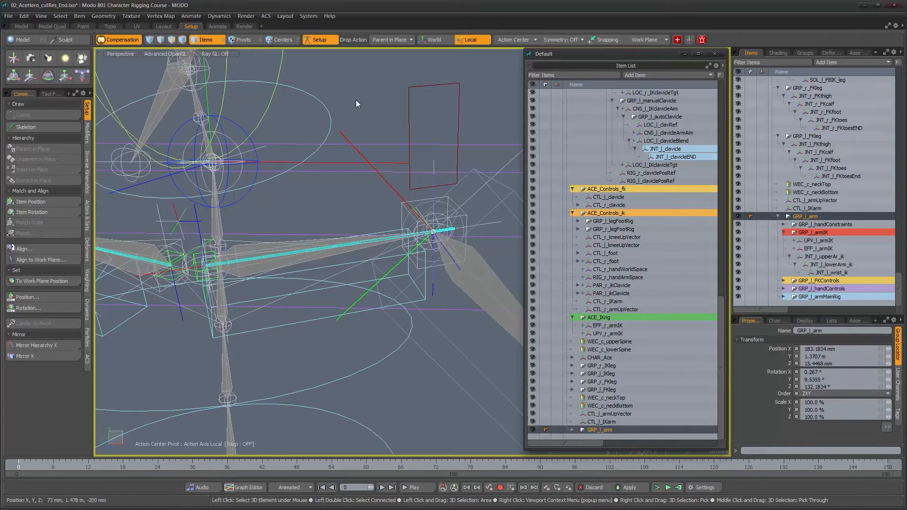
Step: Collapse GRP_l_armIK and locate JNT_l_clavicle within the GRP_l_manualClavicle hierarchy
alt+drag(355, 100, 369, 190)
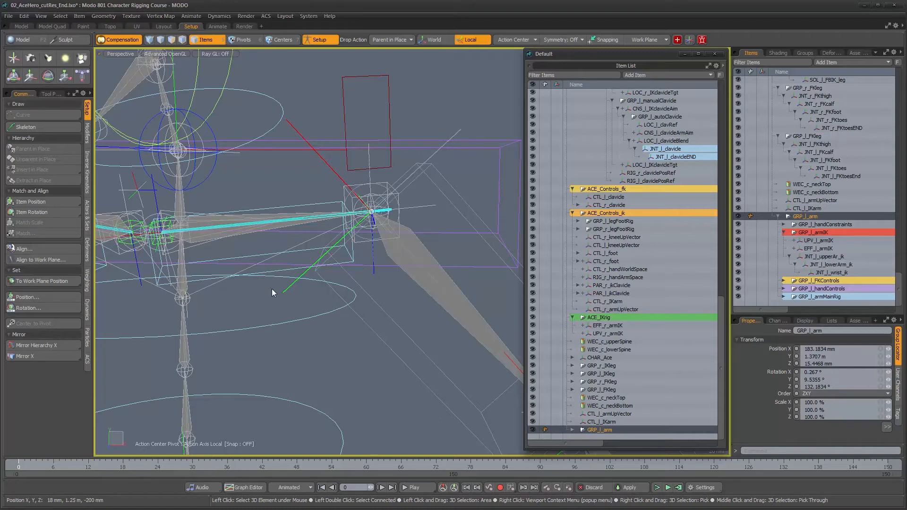
alt+shift+drag(359, 300, 347, 298)
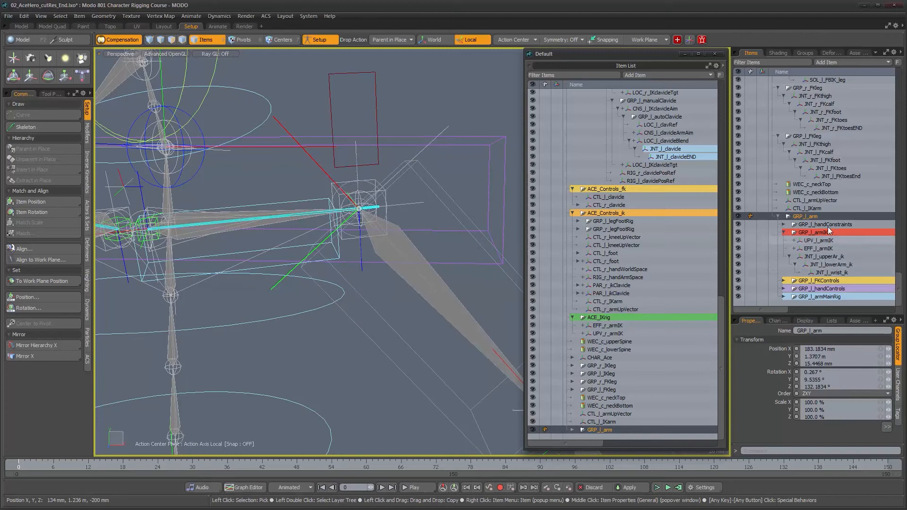
click(784, 233)
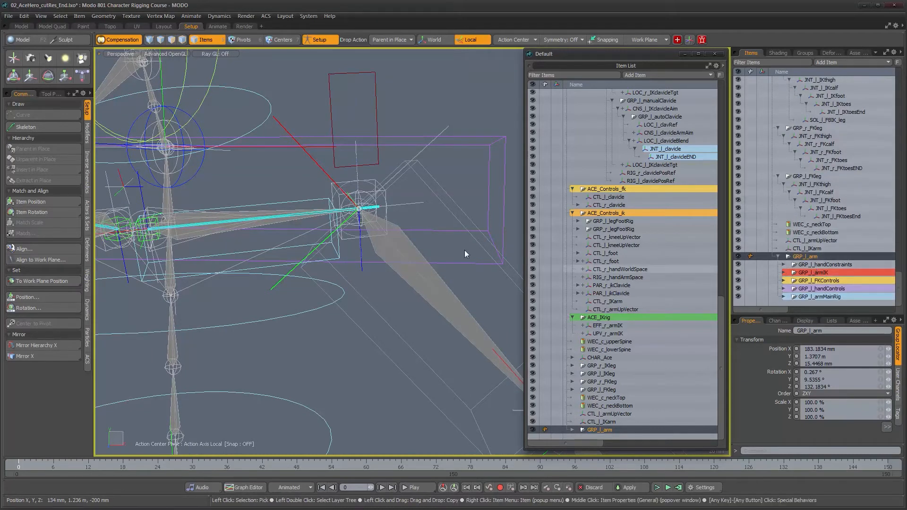
click(203, 217)
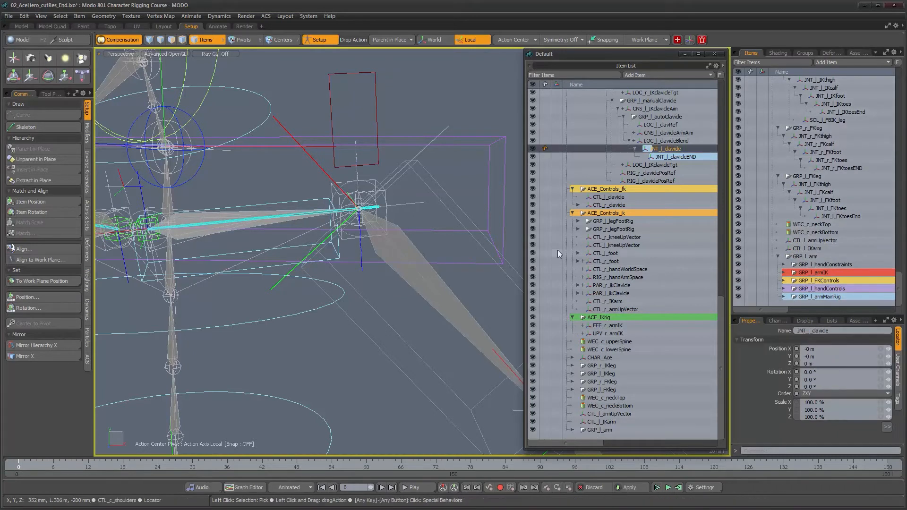
scroll(659, 199, up, 2)
scroll(657, 198, up, 3)
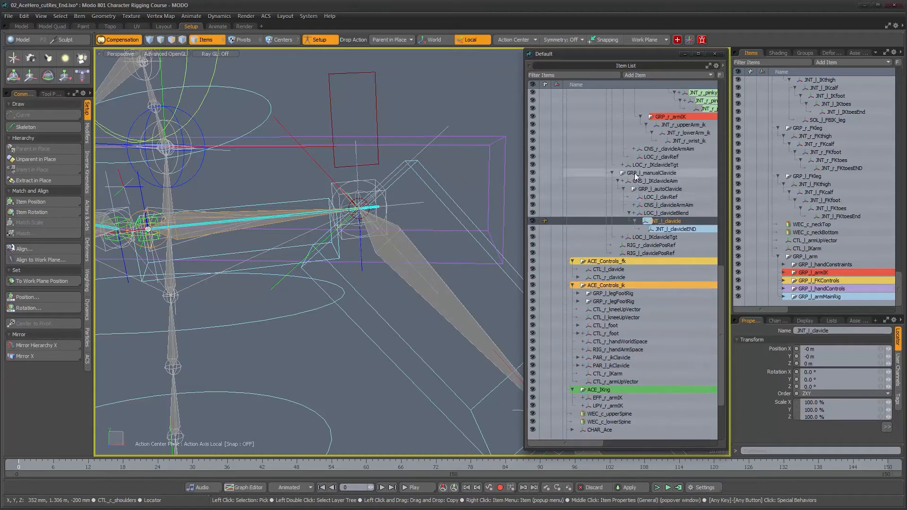
click(648, 175)
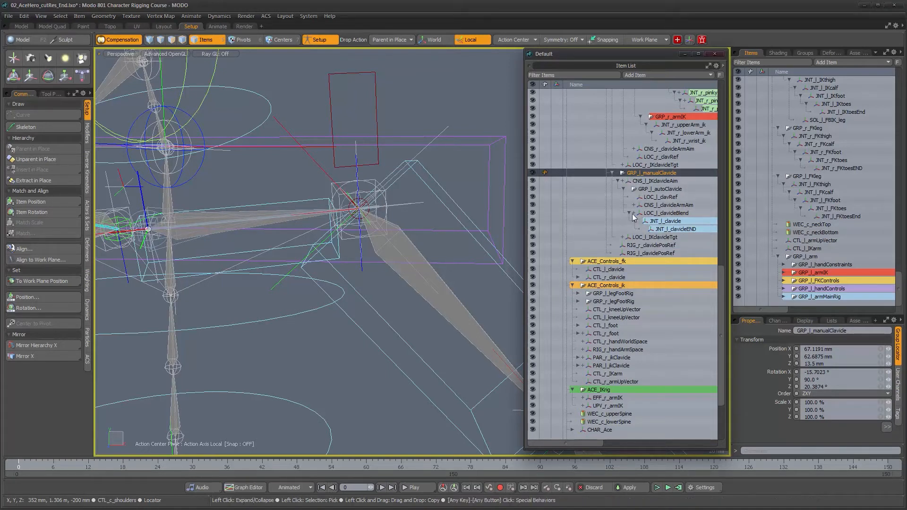
Step: Examine the constraints on CNS_l_IKclavicleAim, CNS_l_clavicleArmAim and LOC_l_clavicleBlend in the left clavicle hierarchy
click(622, 180)
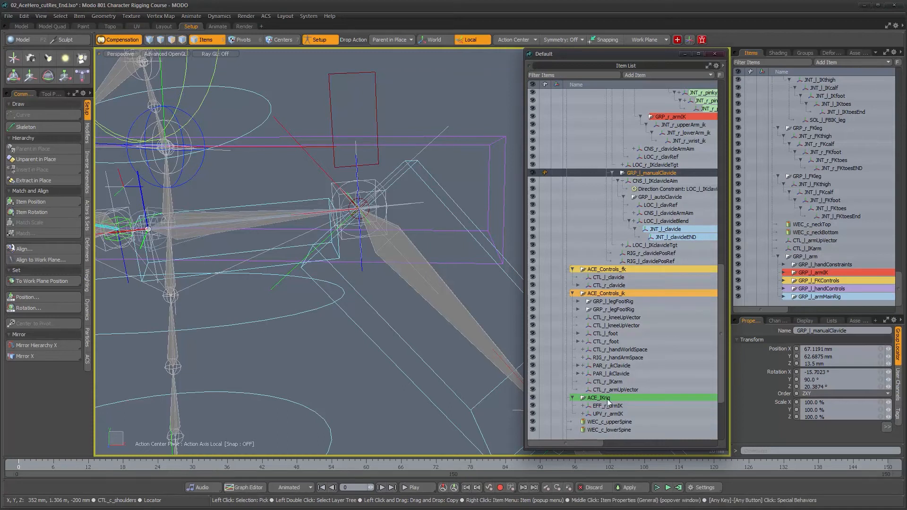
drag(582, 444, 606, 445)
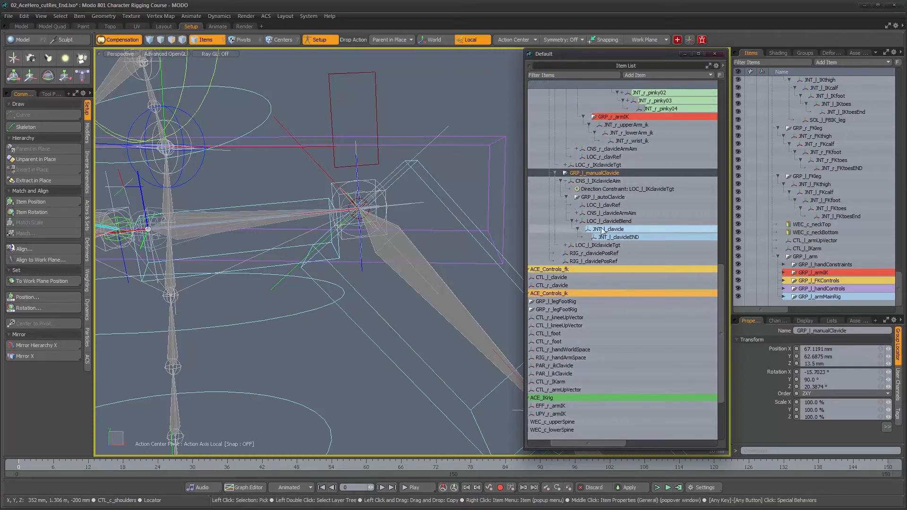
click(612, 188)
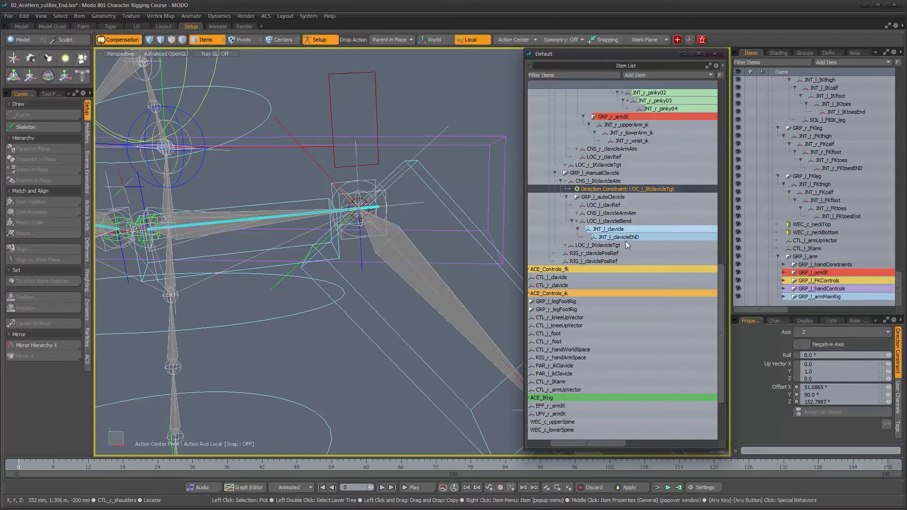
click(565, 181)
click(576, 204)
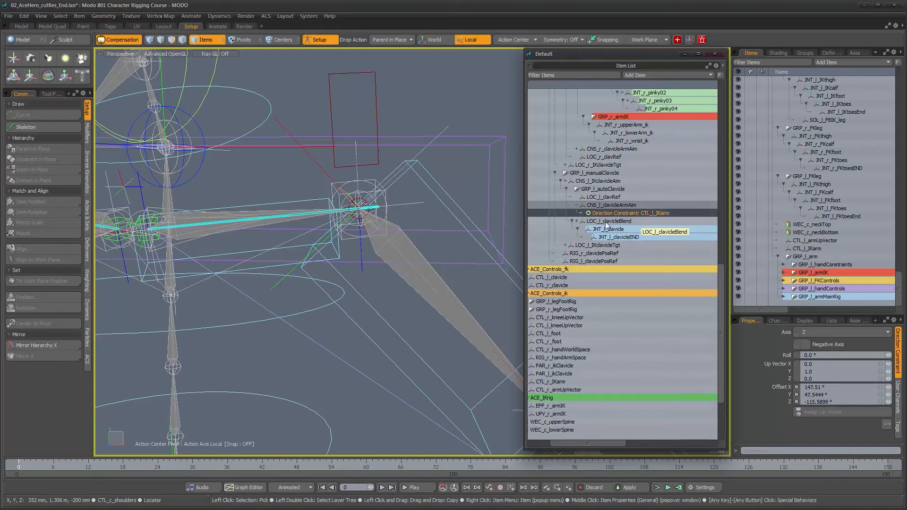
click(576, 222)
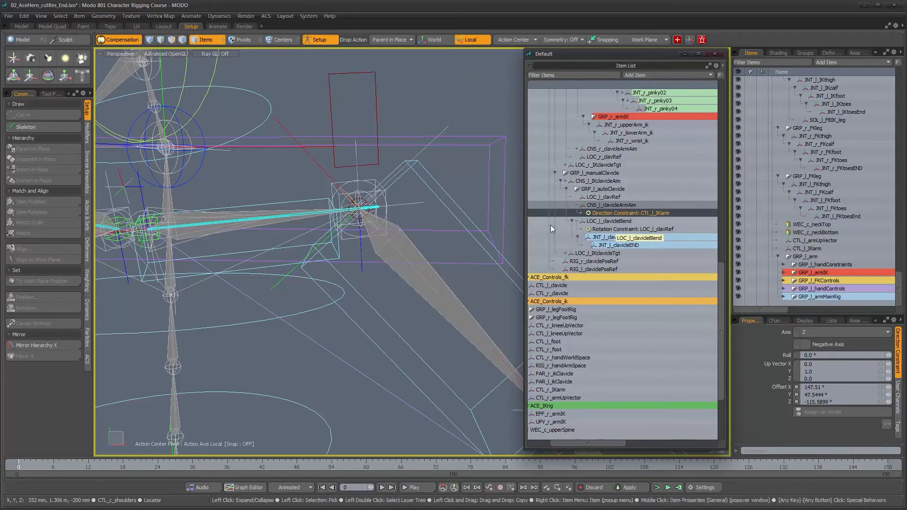
Step: Select the items linked by the Direction Constraint under CNS_l_clavicleArmAim and examine how they relate in the left arm rig
alt+right_drag(368, 249, 326, 246)
alt+middle_drag(326, 246, 241, 177)
alt+drag(240, 178, 227, 182)
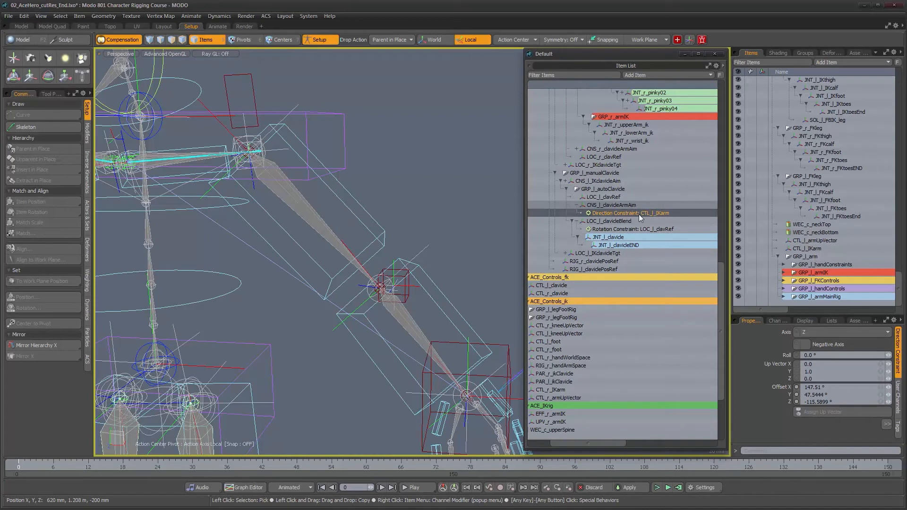
right_click(615, 215)
click(621, 255)
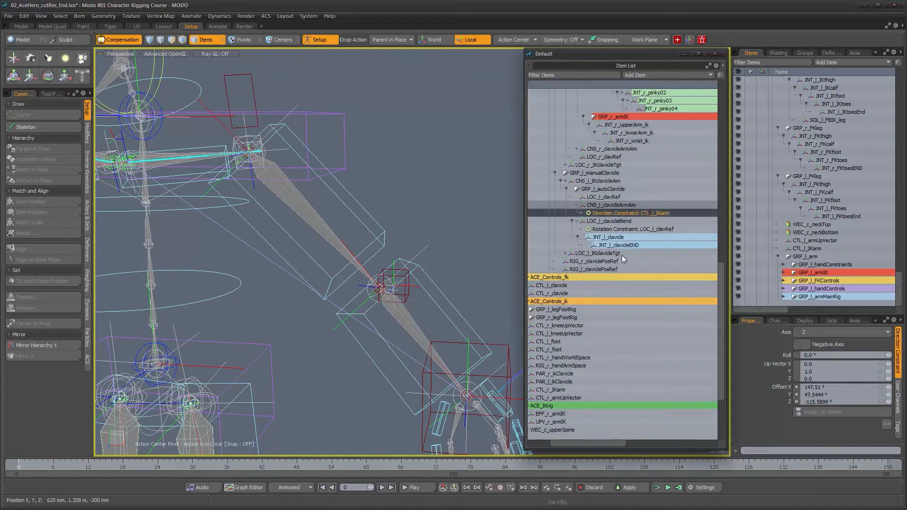
key(shift+a)
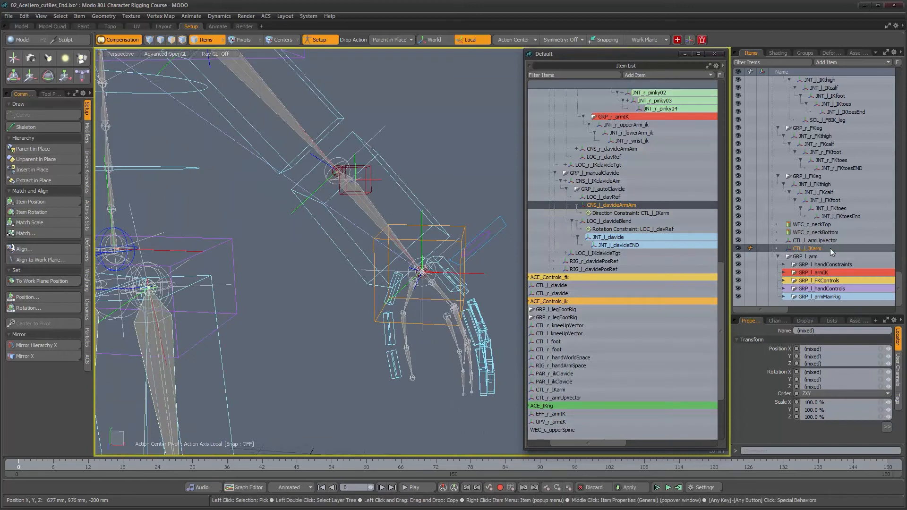
alt+drag(376, 185, 386, 236)
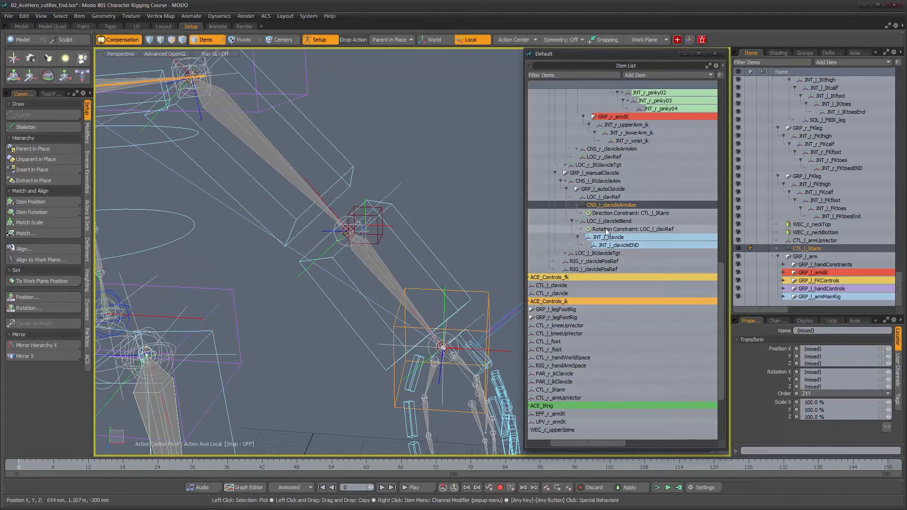
alt+drag(330, 186, 405, 199)
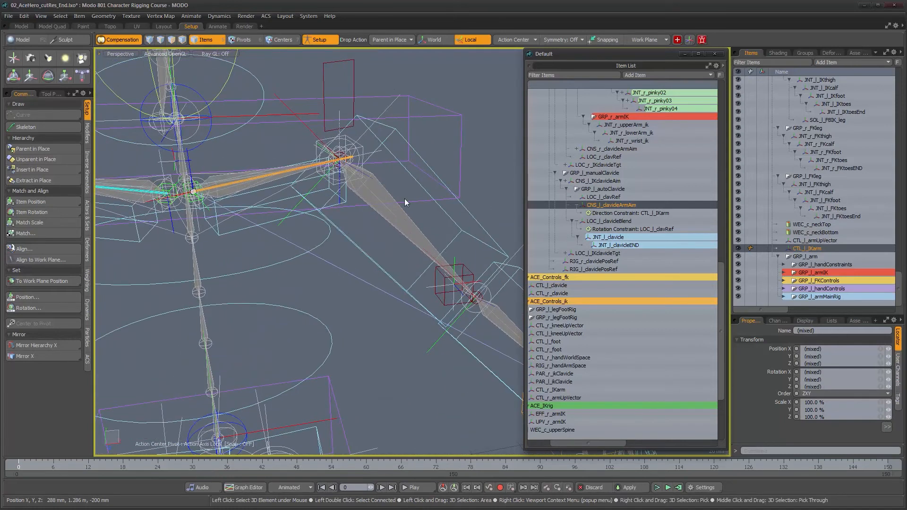
click(468, 184)
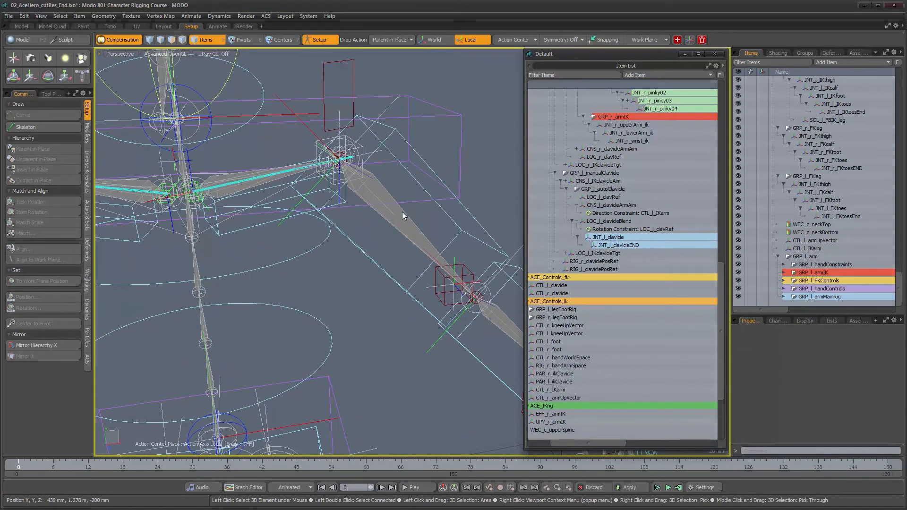
alt+drag(401, 212, 303, 247)
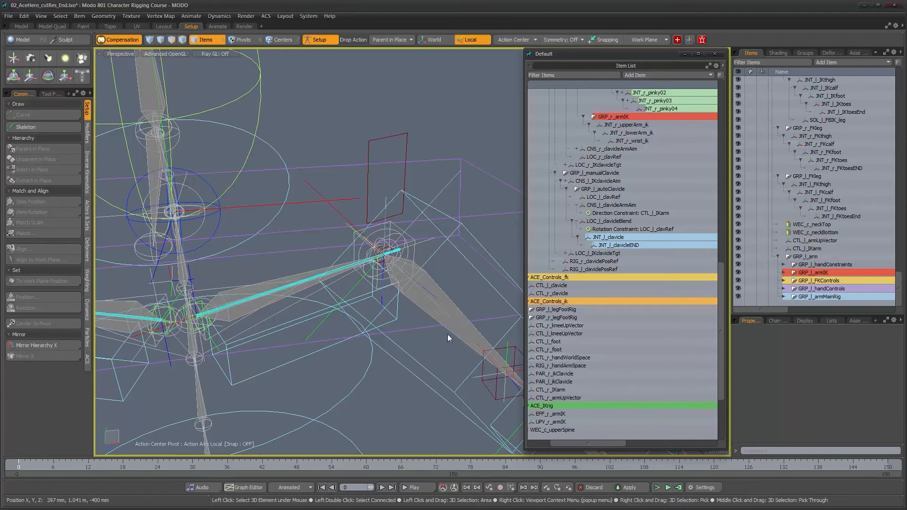
alt+drag(419, 319, 396, 288)
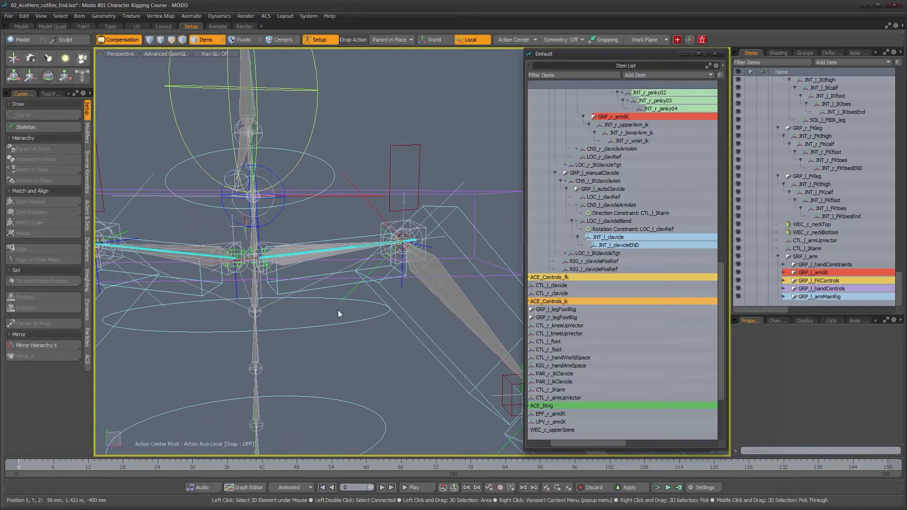
alt+drag(327, 283, 327, 306)
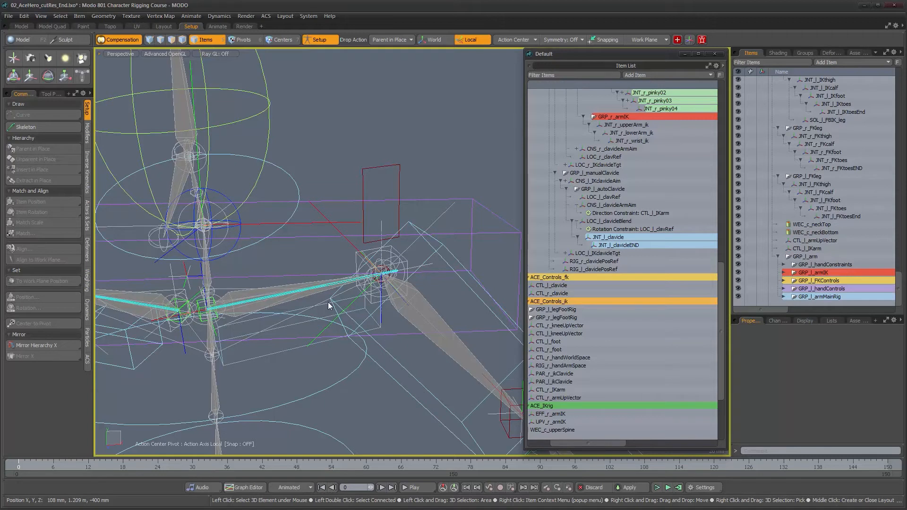
alt+drag(328, 303, 366, 307)
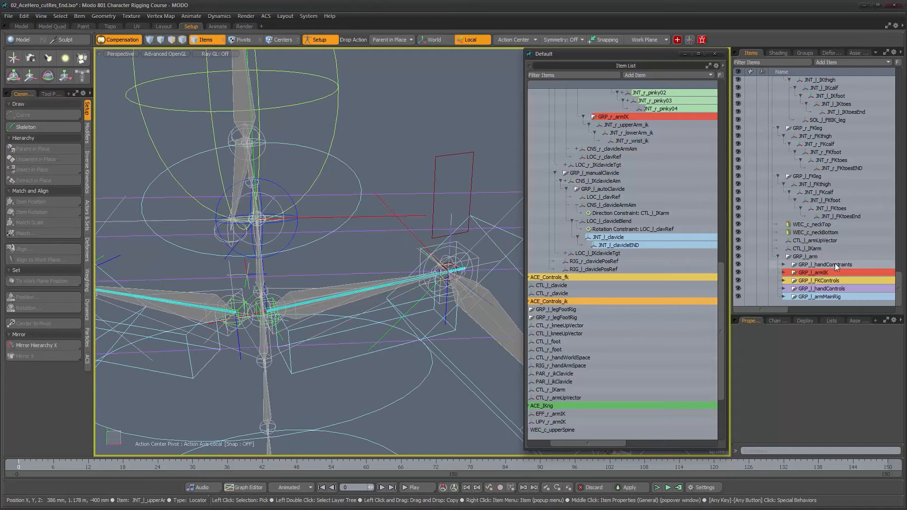
Step: Add a new locator and name it CNS_l_armAttach
key(n)
scroll(834, 263, down, 1)
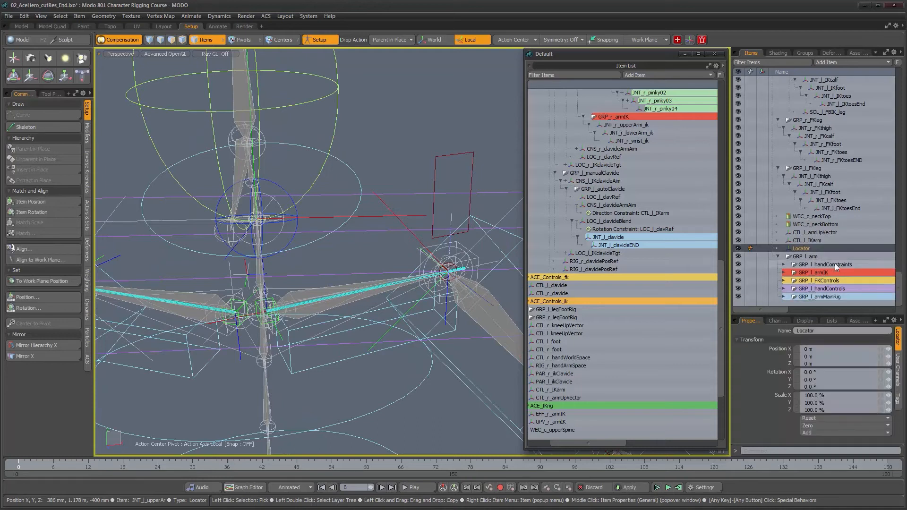
double_click(797, 248)
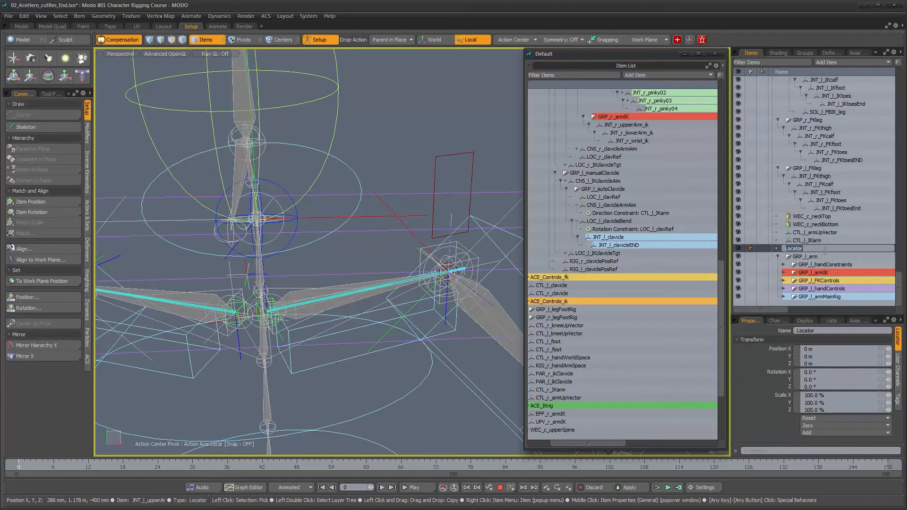
text(CNS_l_armAttach)
click(753, 249)
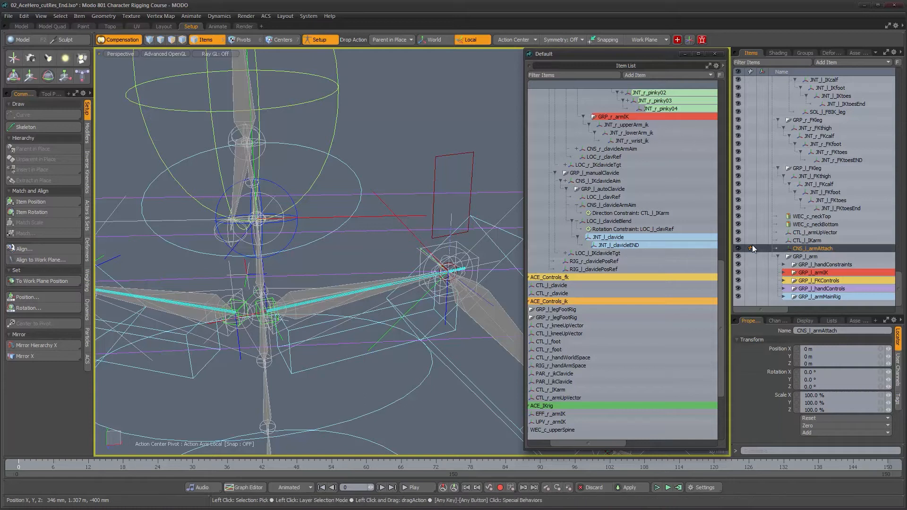
Step: Set the drop action to Match and match CNS_l_armAttach to the left clavicle joint
click(389, 39)
click(389, 48)
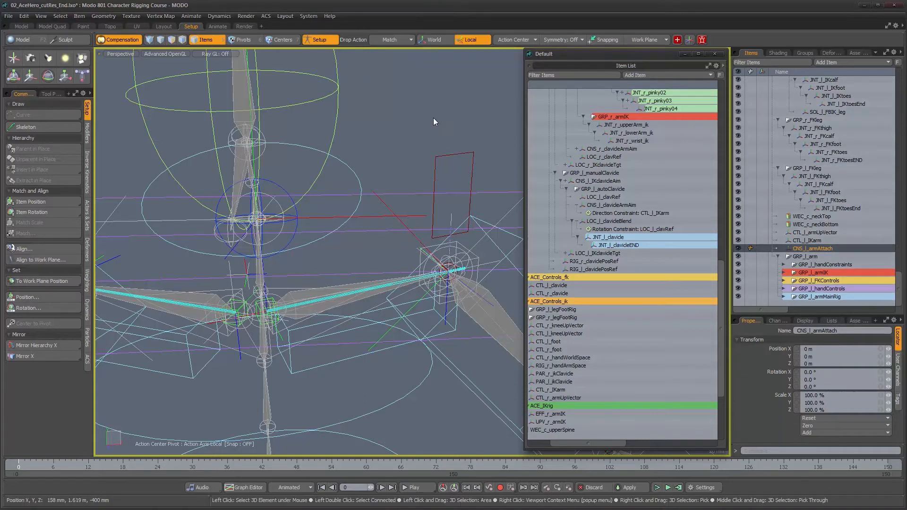
drag(798, 249, 312, 329)
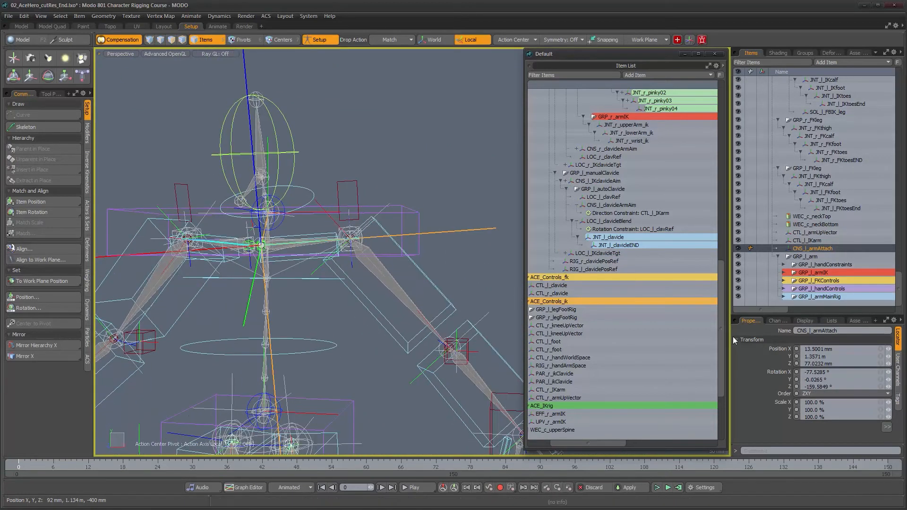
Step: Give CNS_l_armAttach a custom solid Circle shape with the Replace style, oriented along the X axis
mouse_move(417, 295)
alt+mouse_down()
mouse_move(403, 291)
mouse_move(427, 298)
alt+mouse_up()
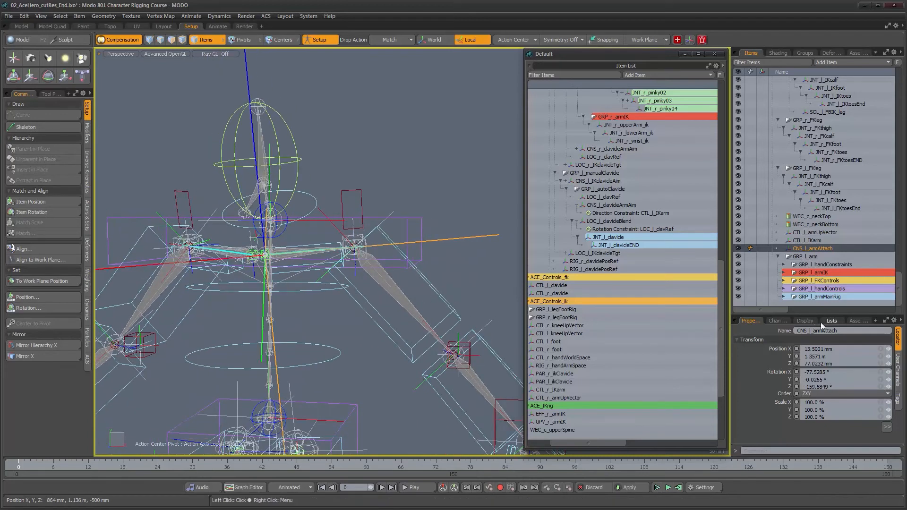
click(804, 322)
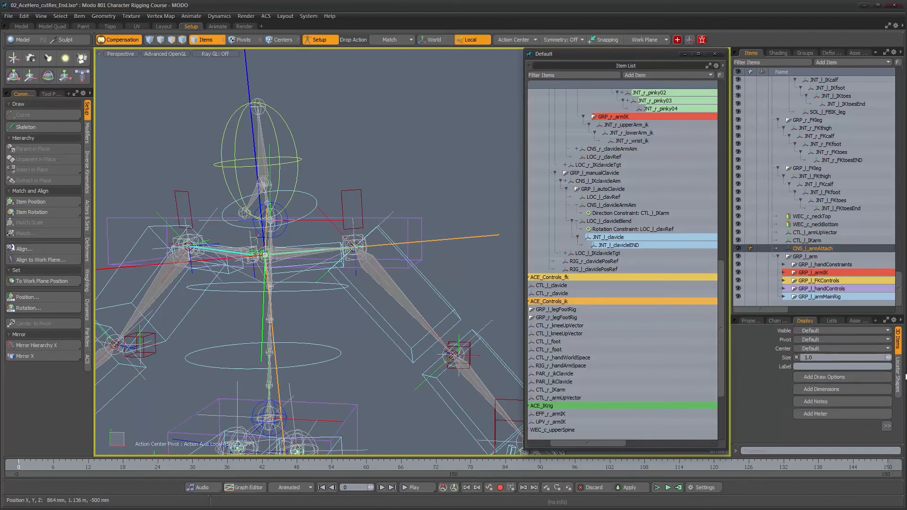
click(898, 374)
click(810, 339)
click(812, 346)
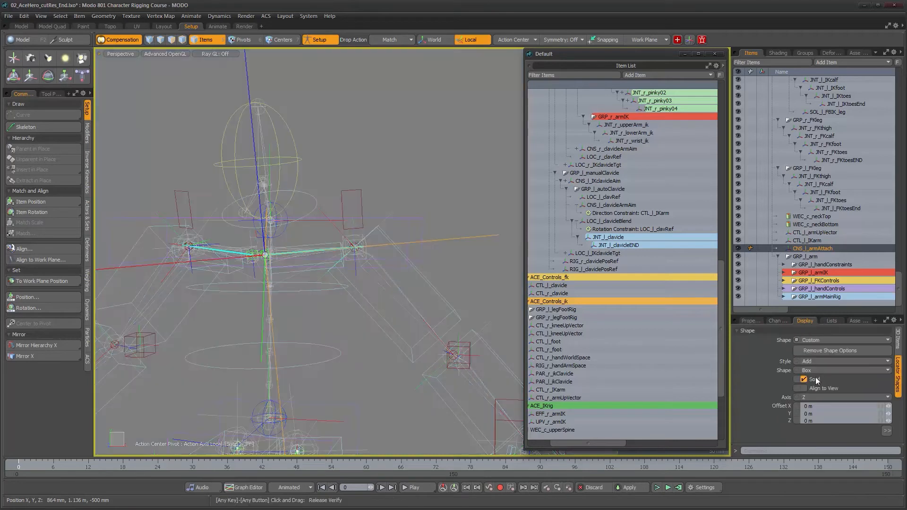
click(812, 361)
click(812, 369)
click(815, 371)
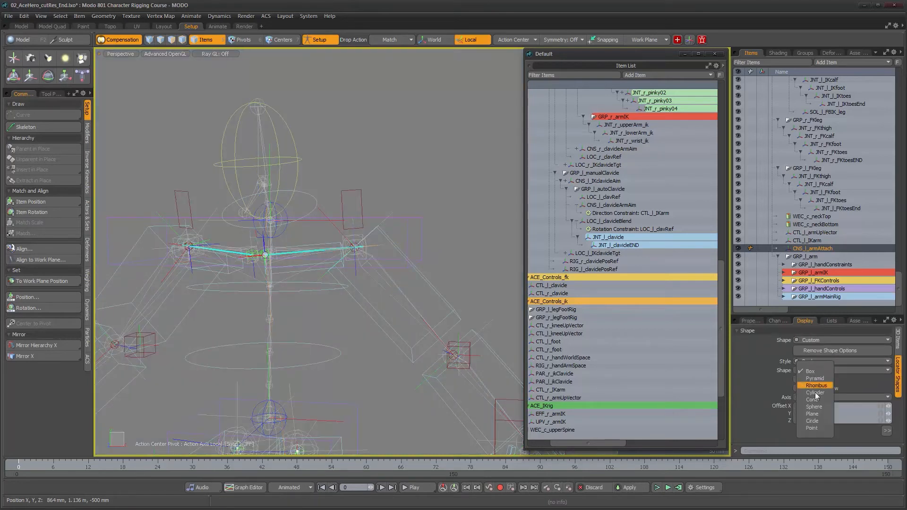
click(813, 421)
click(815, 397)
click(817, 382)
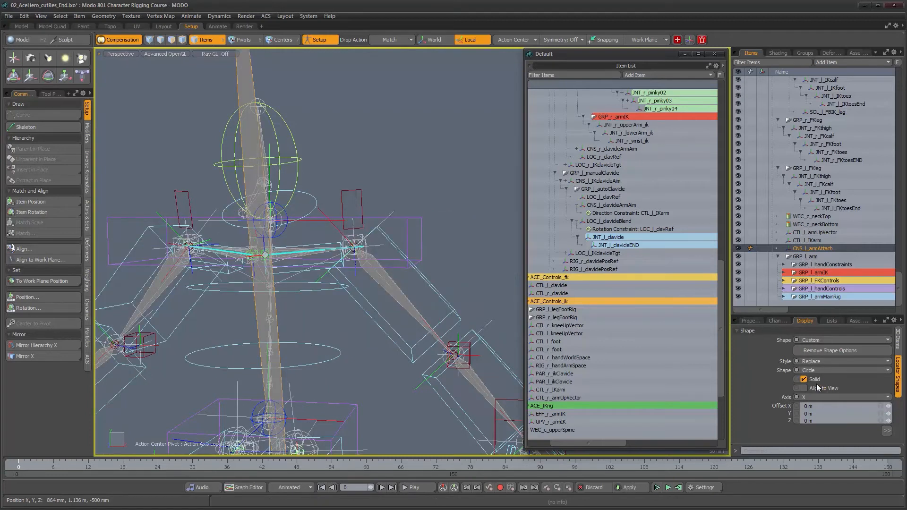
Step: Shrink the CNS_l_armAttach circle and offset it -180 mm in X so it sits at the left shoulder
click(884, 428)
drag(862, 411, 780, 411)
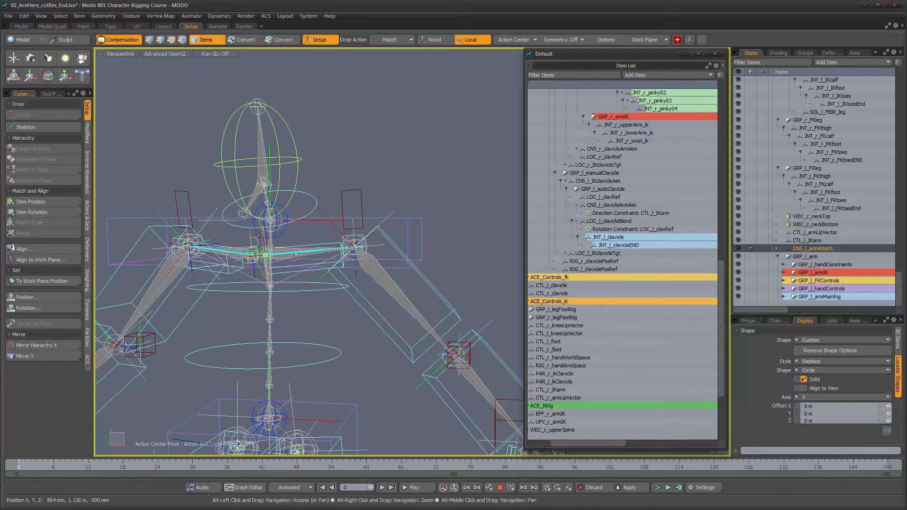
alt+drag(302, 268, 340, 289)
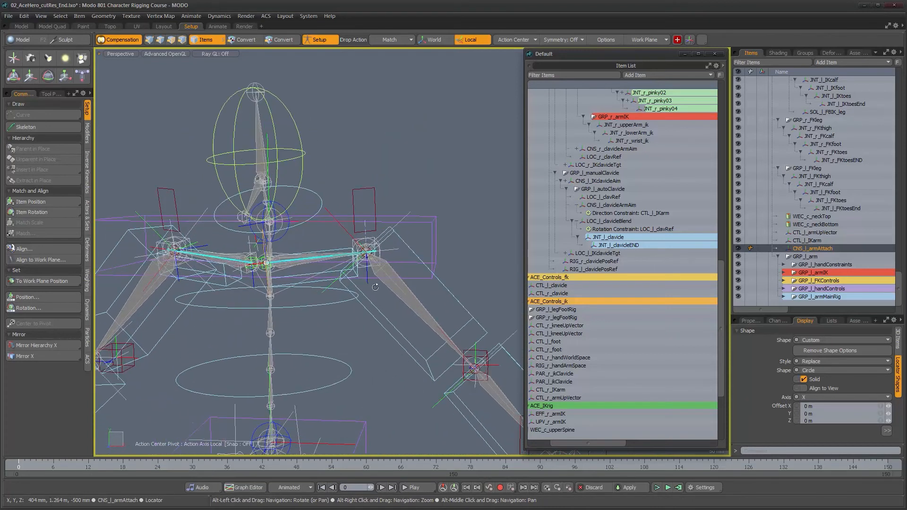
alt+drag(428, 324, 265, 287)
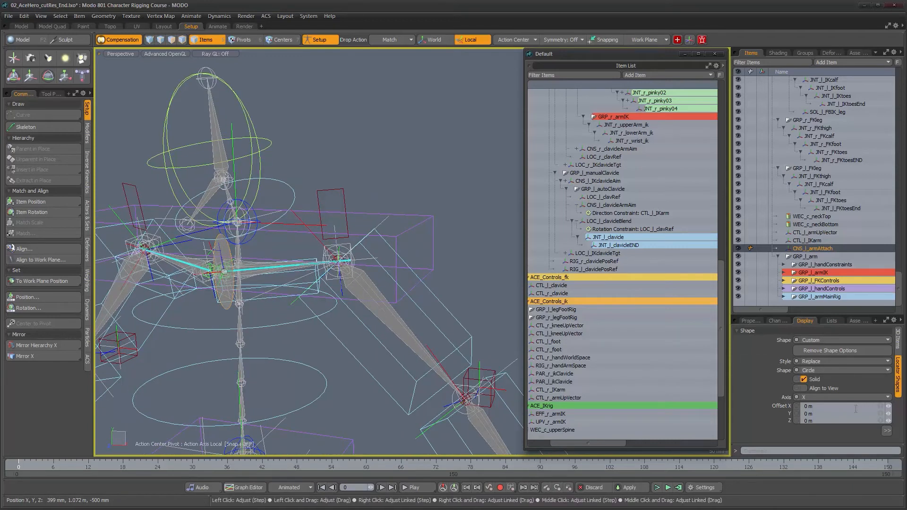
drag(888, 407, 865, 407)
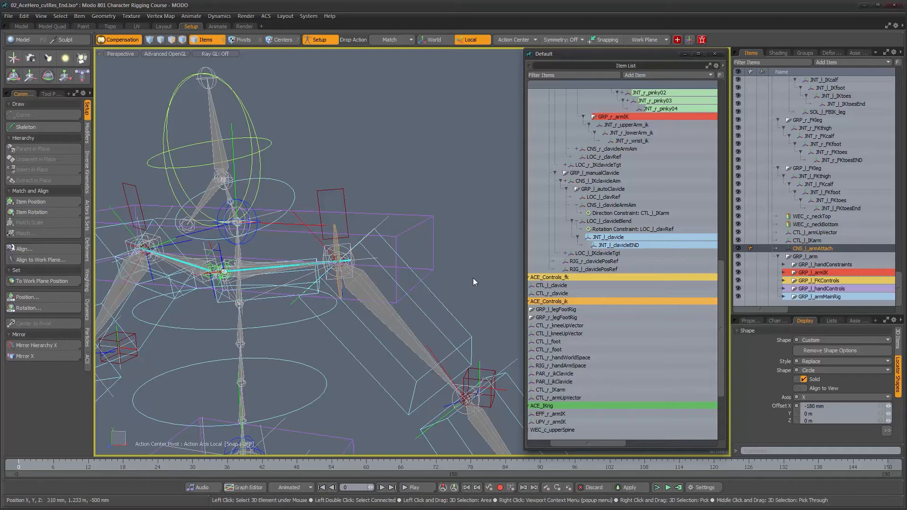
Step: Parent the CNS_l_armAttach locator under the GRP_l_arm group
alt+drag(472, 278, 375, 255)
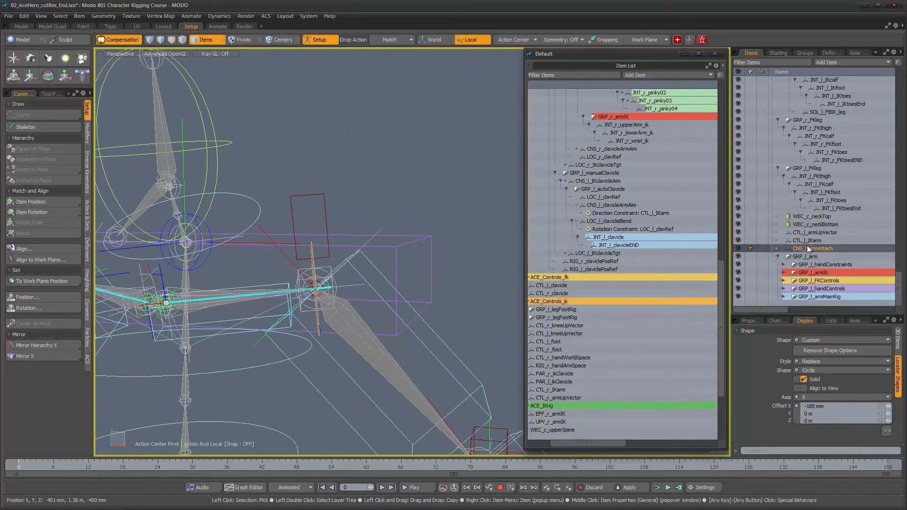
drag(808, 247, 811, 256)
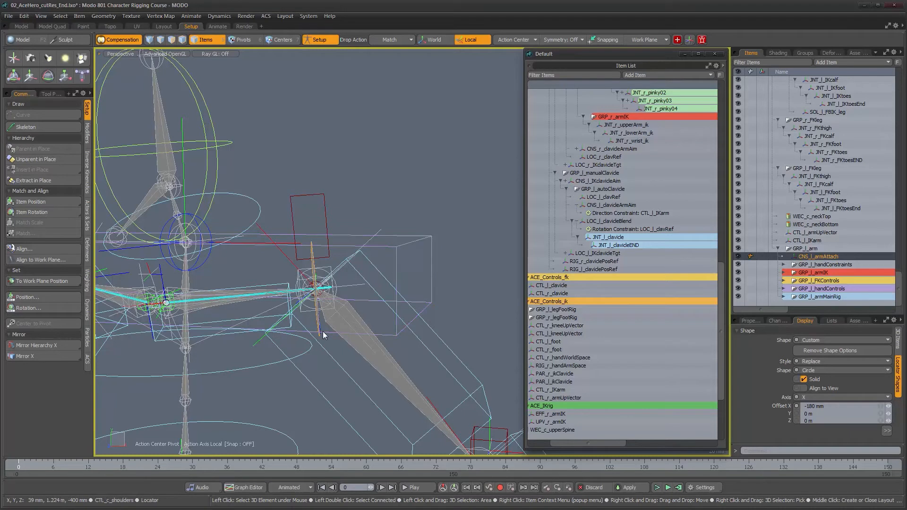
alt+drag(324, 322, 331, 322)
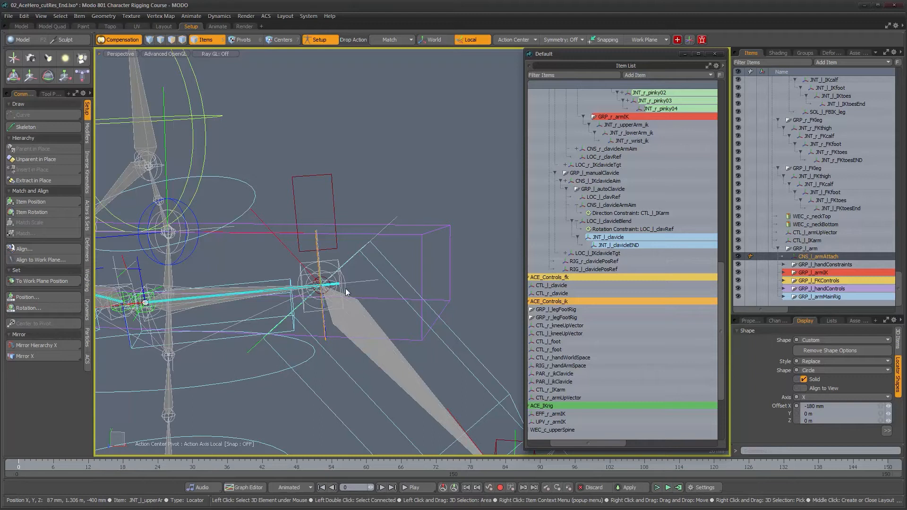
mouse_move(331, 259)
alt+mouse_down()
mouse_move(354, 254)
mouse_move(378, 266)
mouse_move(347, 261)
alt+mouse_up()
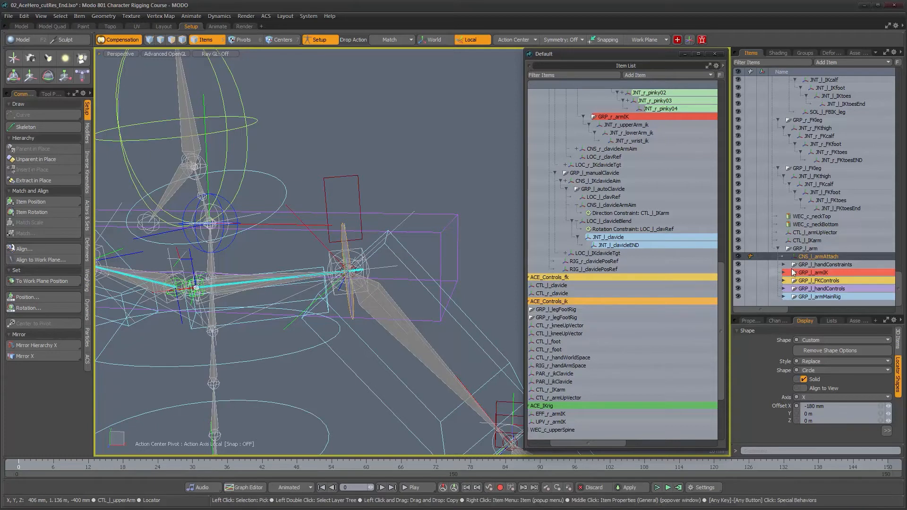
Step: Move GRP_l_FKControls above CNS_l_armAttach within GRP_l_arm, collapse it, and select CNS_l_armAttach
click(826, 281)
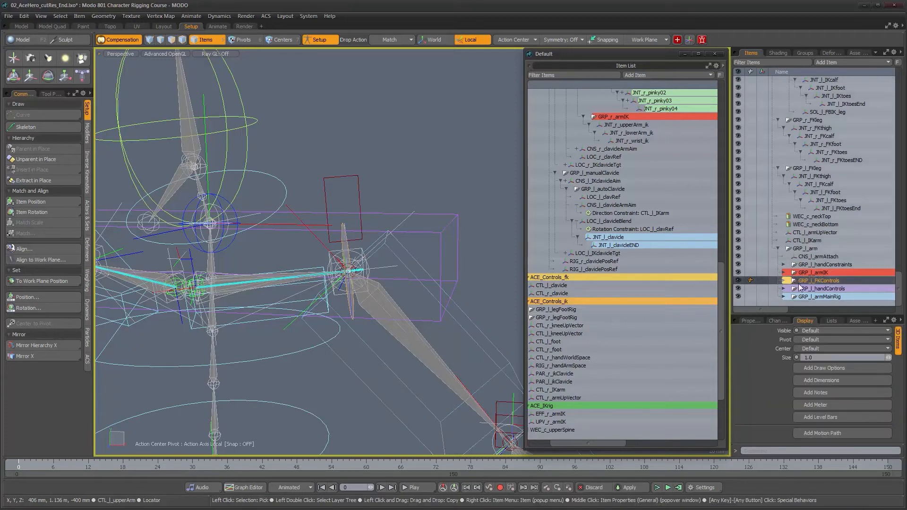
click(782, 282)
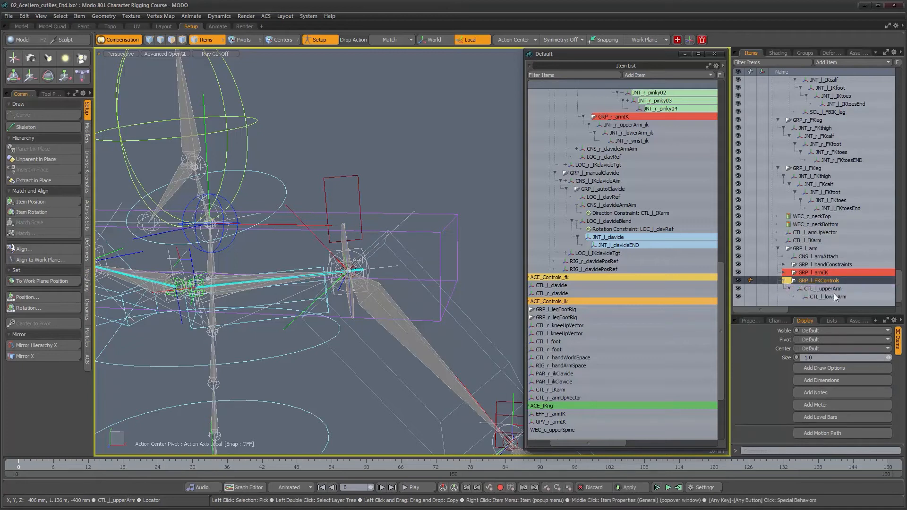
scroll(834, 293, down, 1)
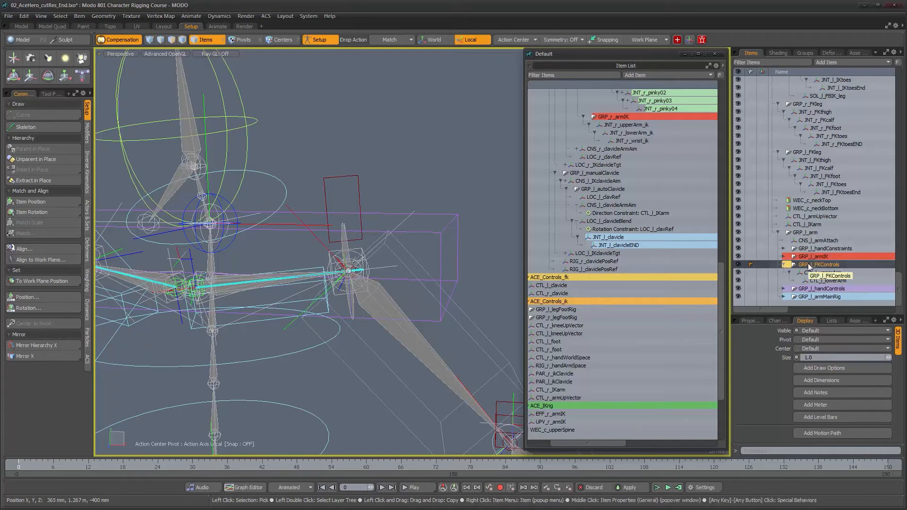
drag(806, 267, 806, 241)
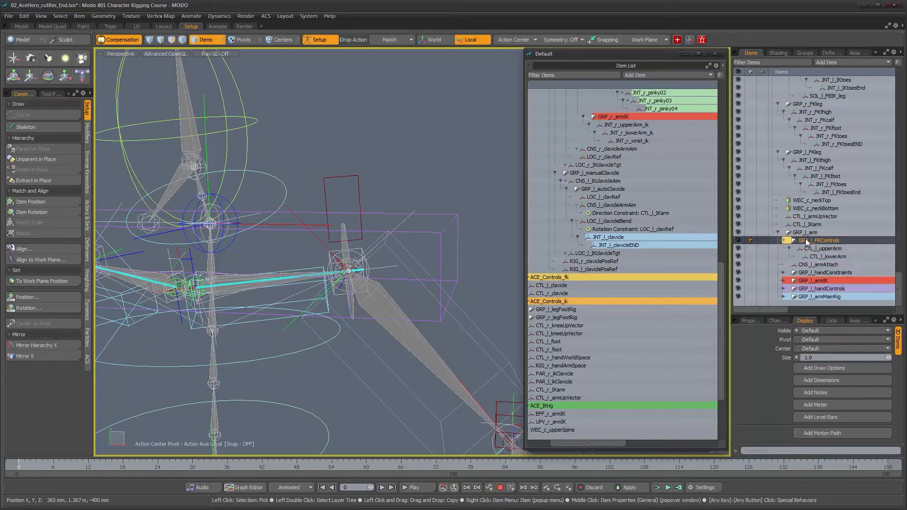
click(784, 240)
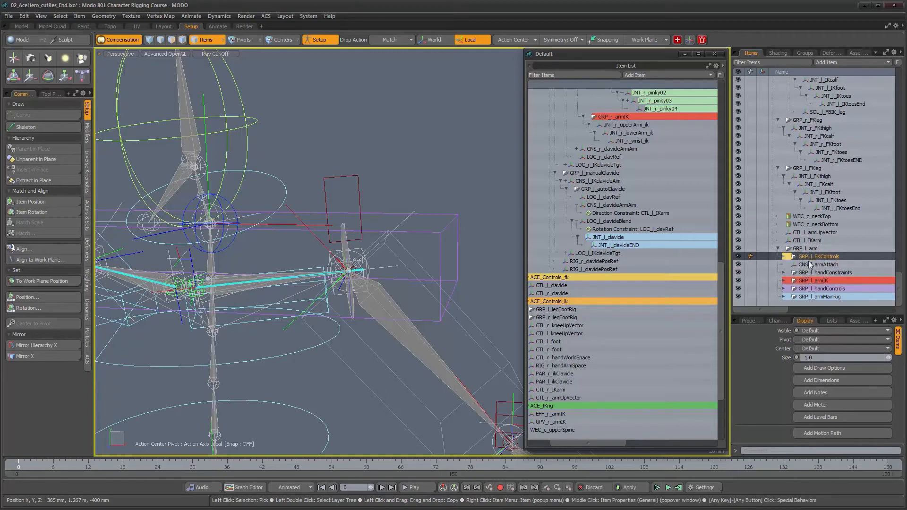
click(807, 266)
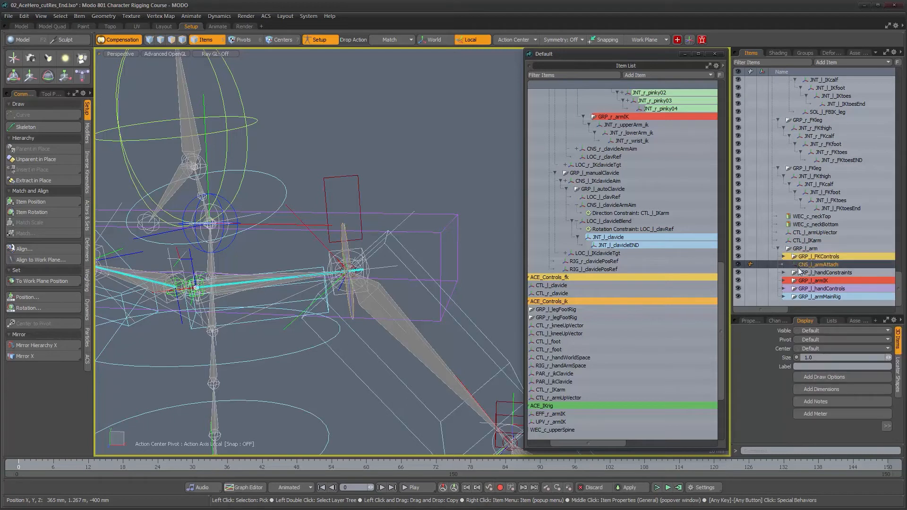
alt+drag(366, 344, 364, 345)
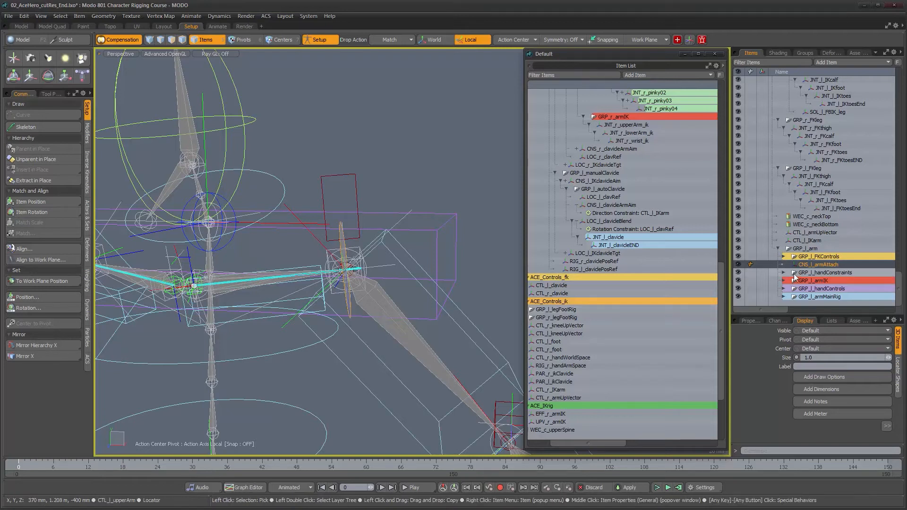
Step: Parent the GRP_l_handControls and GRP_l_armMainRig groups under the CNS_l_armAttach locator
click(805, 291)
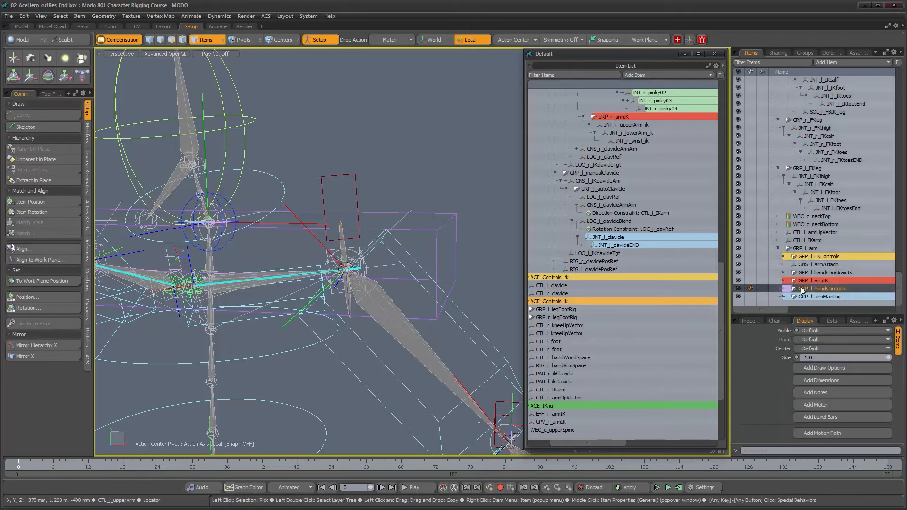
drag(803, 292, 806, 265)
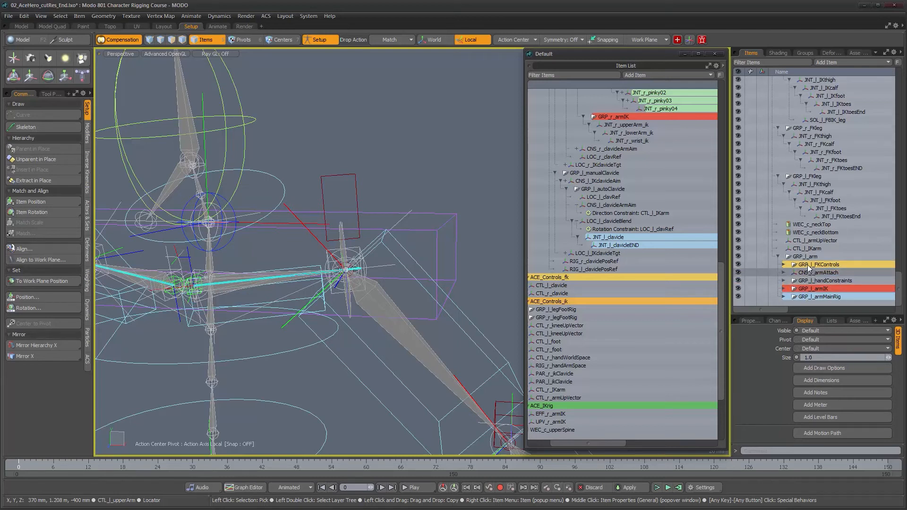
click(783, 272)
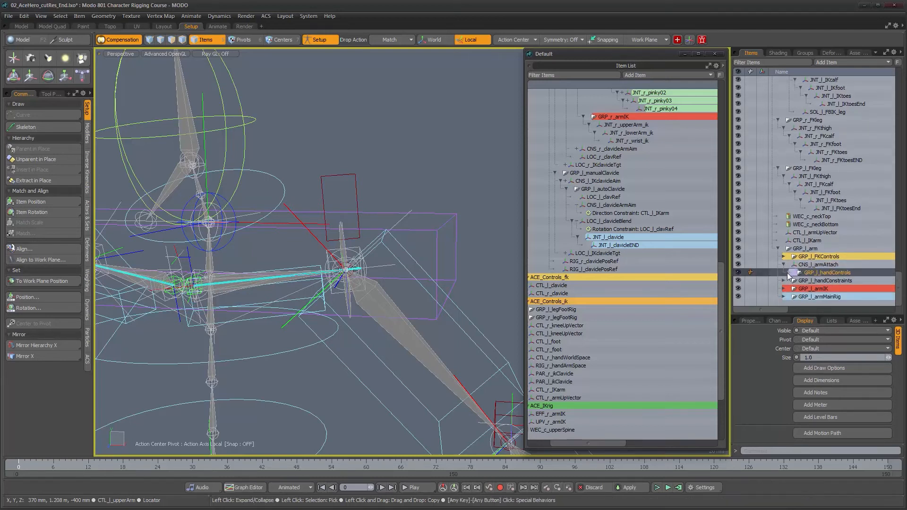
click(823, 296)
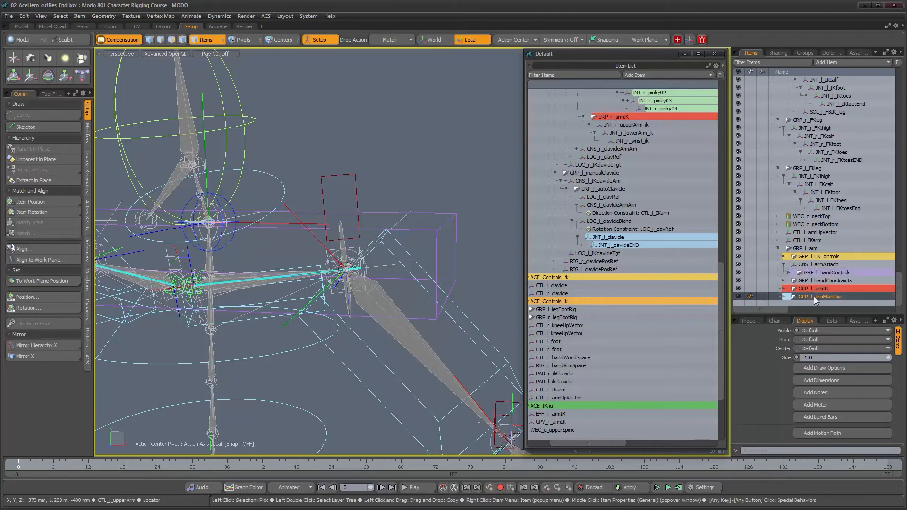
drag(814, 298, 815, 265)
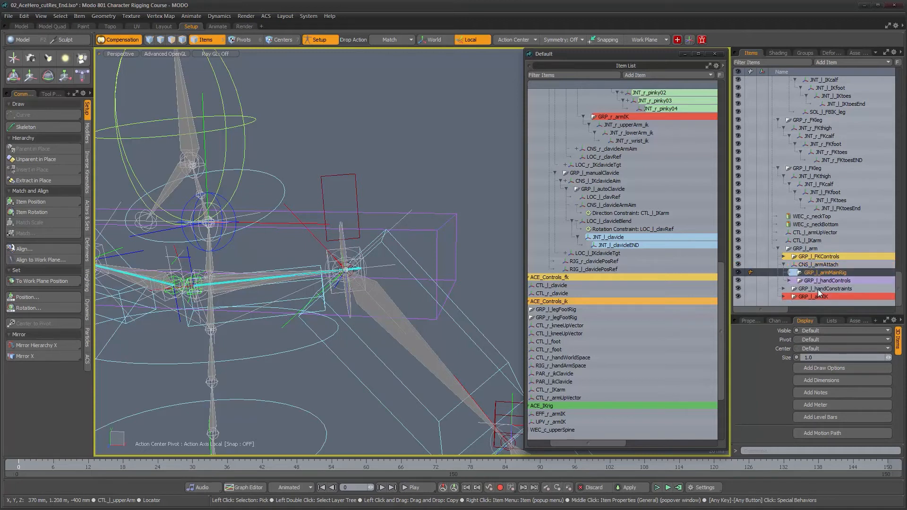
Step: Parent the GRP_l_armIK and GRP_l_handConstraints groups under the CNS_l_armAttach locator
click(818, 289)
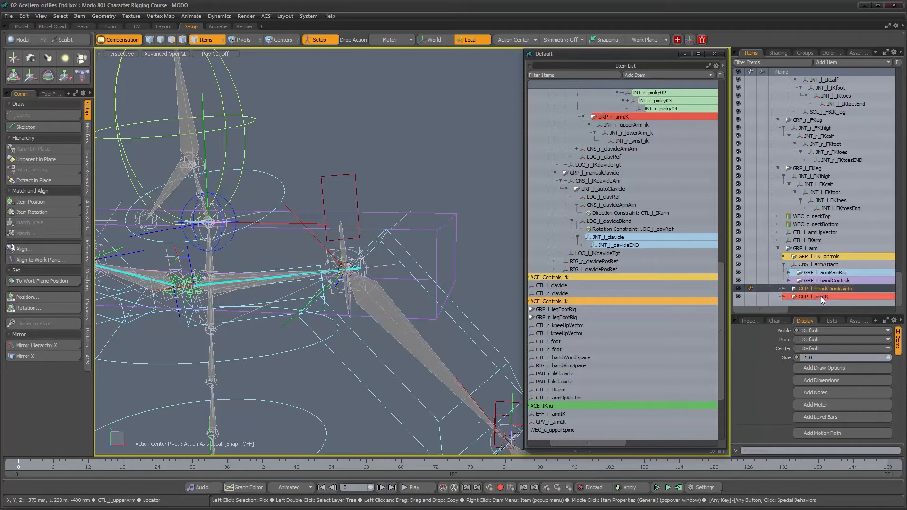
click(820, 296)
drag(809, 296, 813, 265)
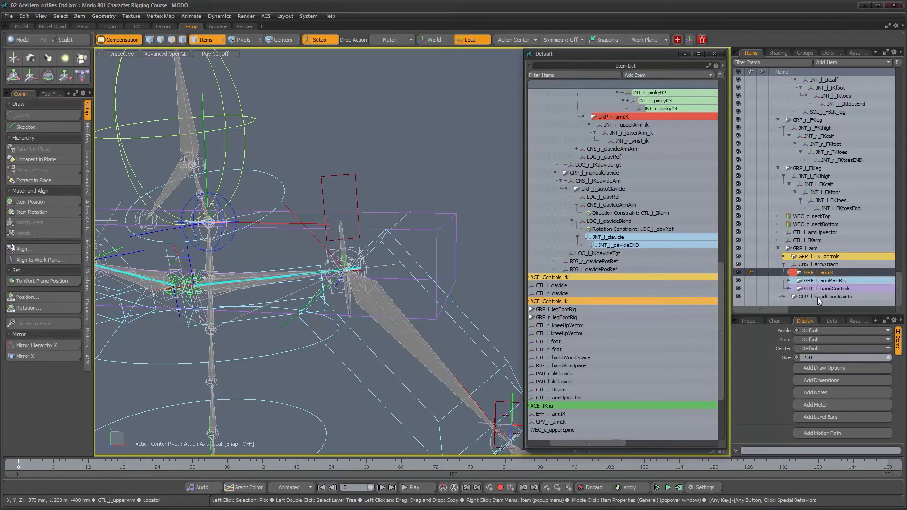
click(817, 296)
click(782, 297)
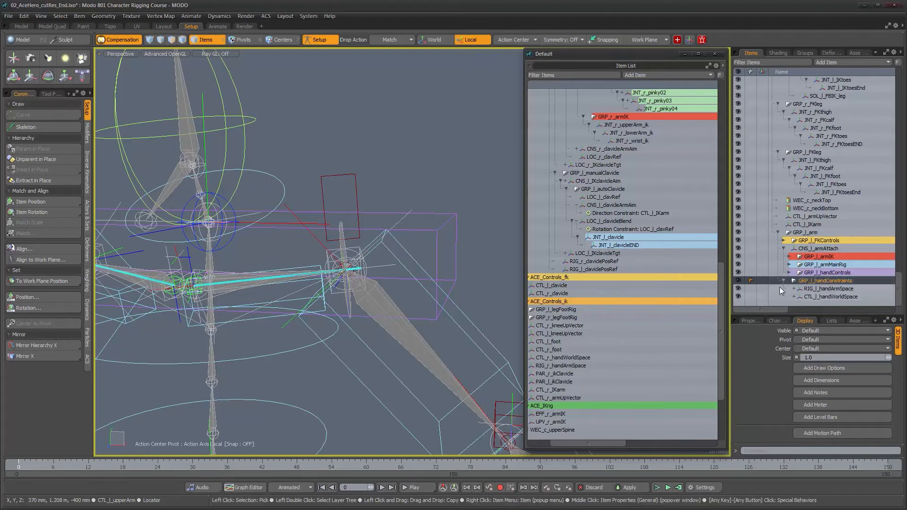
click(783, 281)
drag(803, 296, 806, 267)
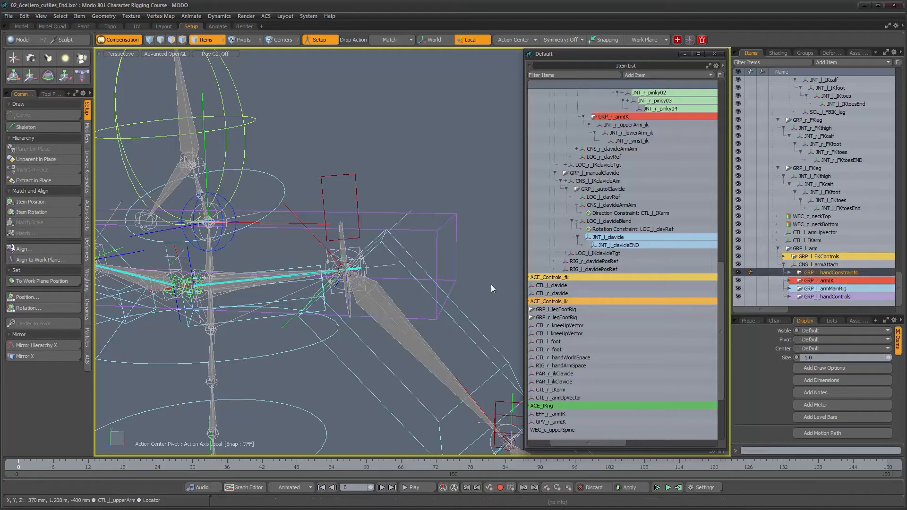
Step: Add a dynamic parent to CNS_l_armAttach with JNT_l_clavicle as its parent
alt+drag(391, 282, 400, 273)
alt+right_drag(349, 266, 352, 266)
click(807, 264)
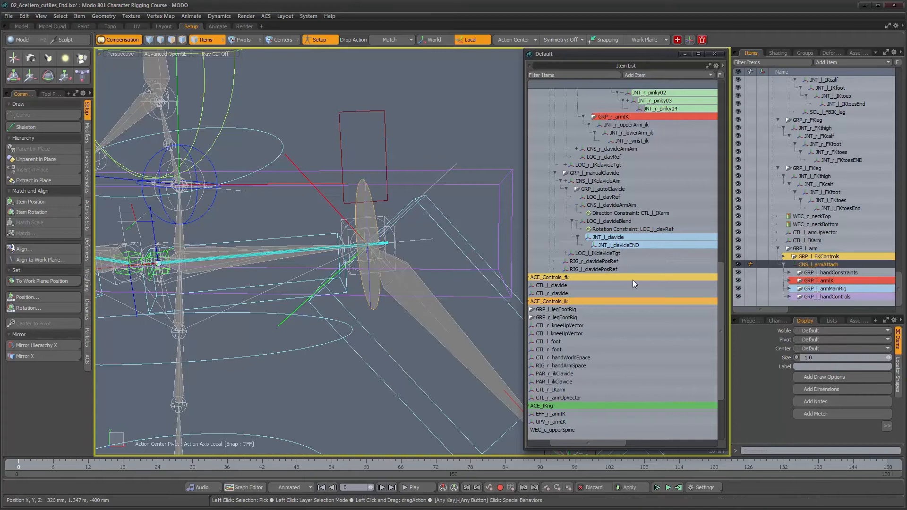
alt+drag(214, 276, 277, 286)
alt+right_drag(277, 286, 309, 287)
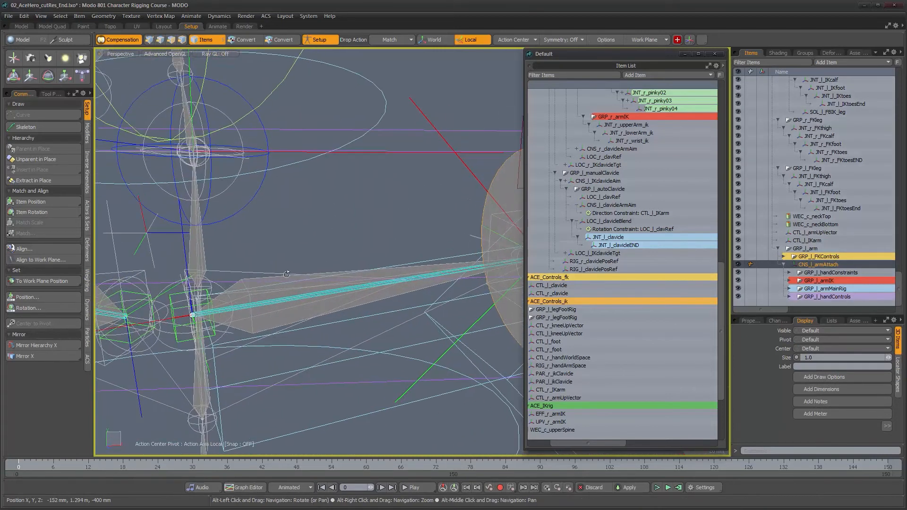
click(263, 278)
alt+drag(284, 276, 224, 298)
click(87, 133)
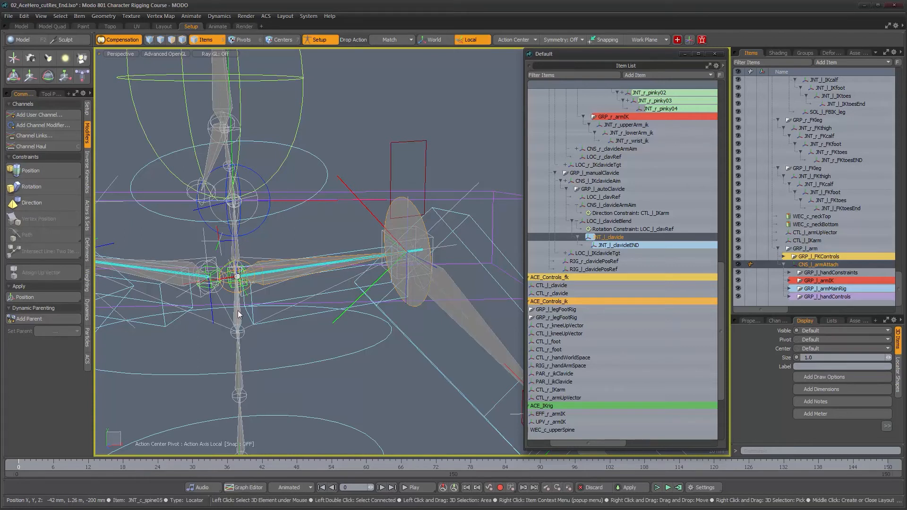
click(39, 317)
Step: Test-move the CTL_l_IKarm control to check how the left arm and clavicle respond
alt+drag(302, 326, 322, 320)
scroll(322, 320, down, 3)
alt+middle_drag(425, 401, 363, 270)
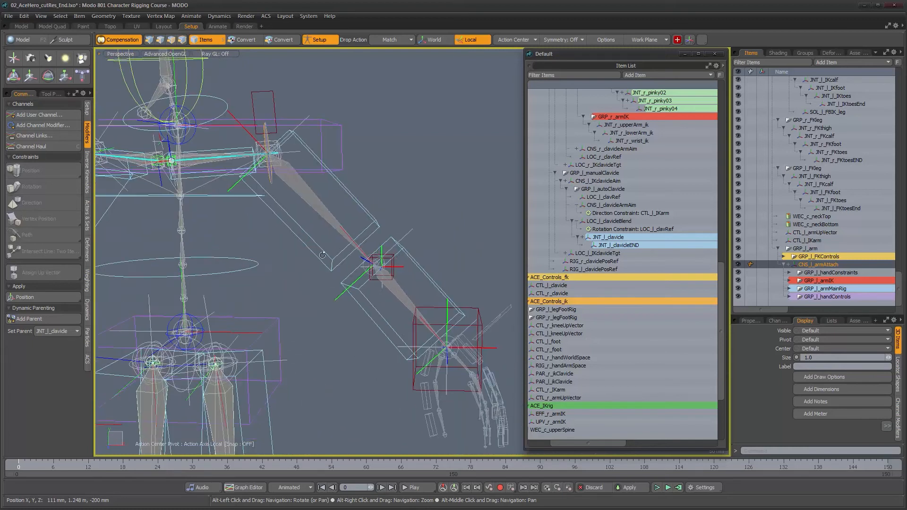
alt+drag(363, 270, 434, 311)
click(458, 320)
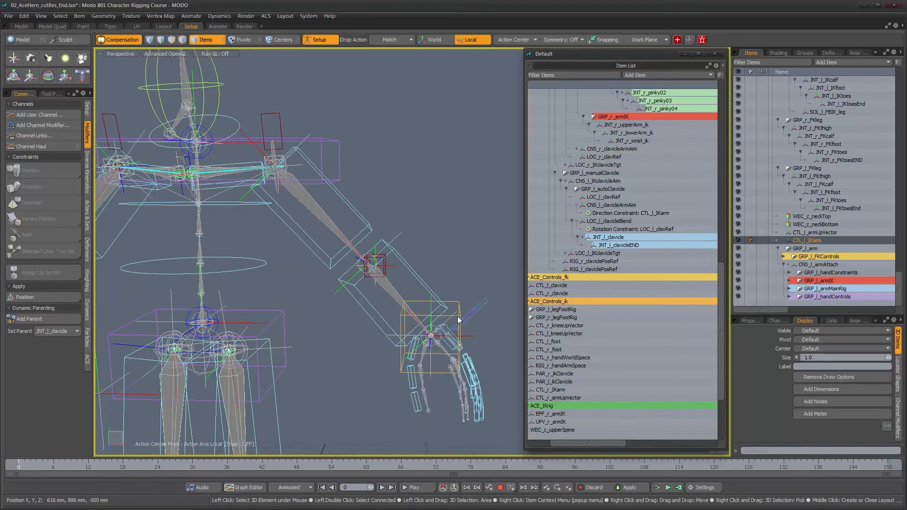
key(w)
drag(466, 271, 466, 51)
drag(425, 91, 330, 225)
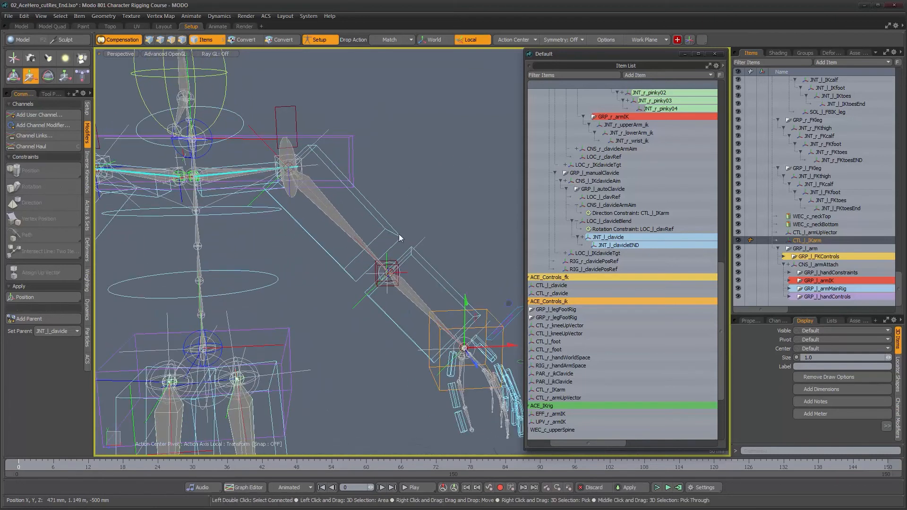
Step: Test-rotate the CTL_l_clavicle control, then undo the rotation
click(244, 196)
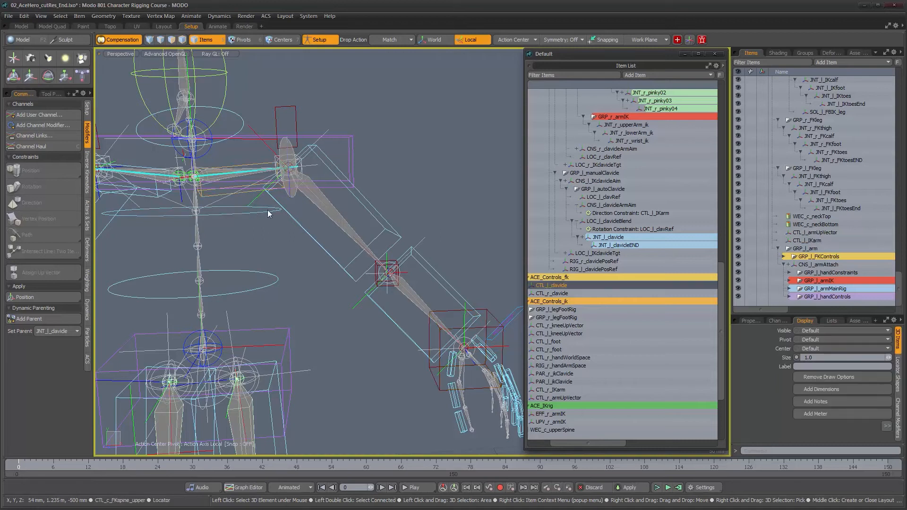
key(e)
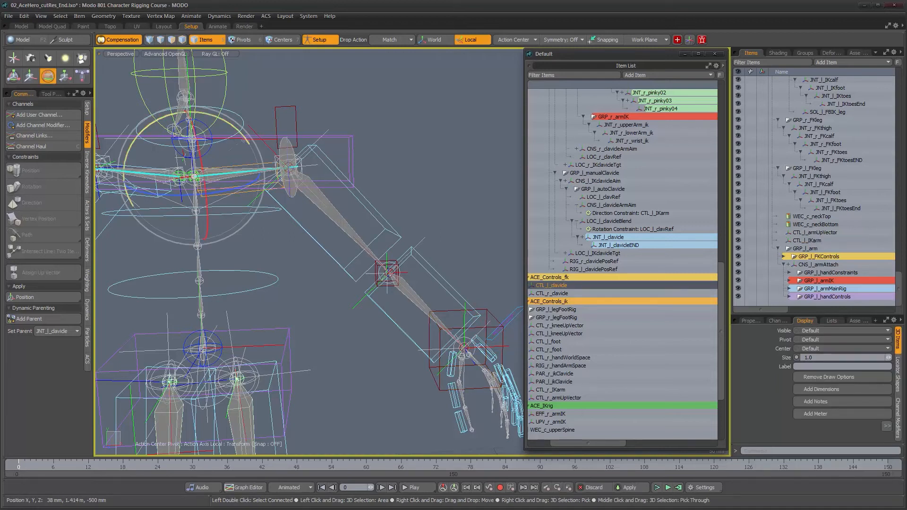
drag(235, 93, 264, 161)
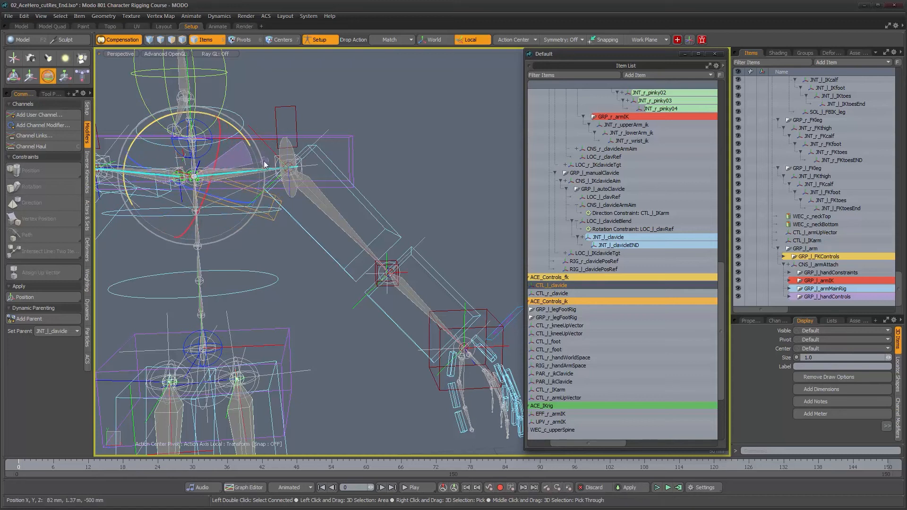
key(ctrl+z)
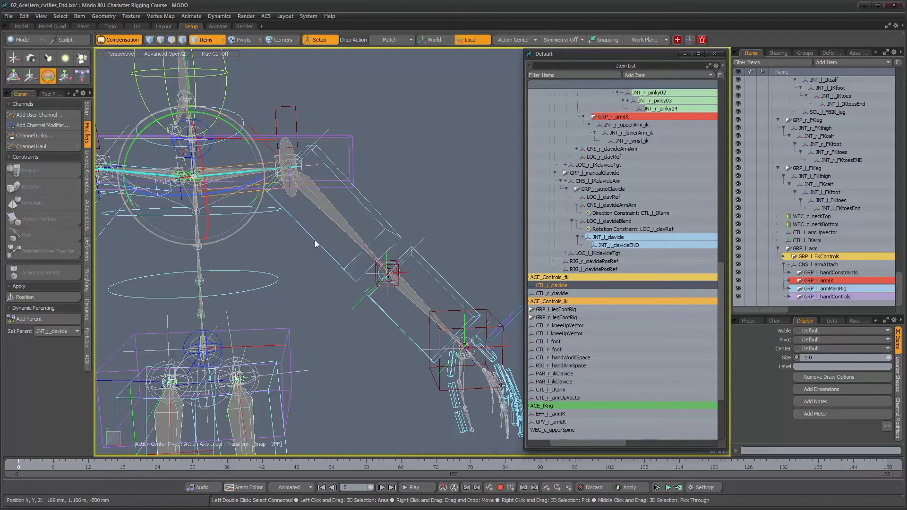
Step: Check which items are selected when pick walking up from CTL_l_upperArm and the left forearm control
alt+drag(315, 240, 318, 251)
key(space)
click(317, 252)
alt+drag(324, 261, 318, 248)
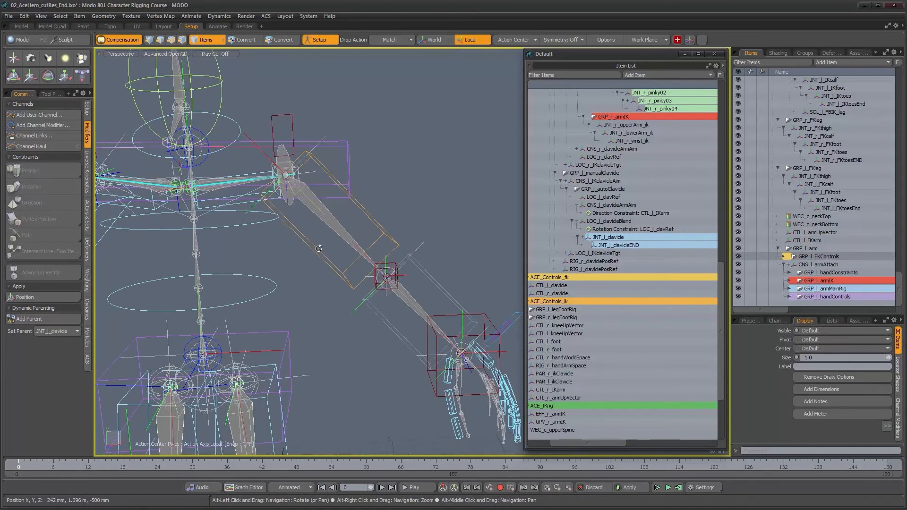
key(Up)
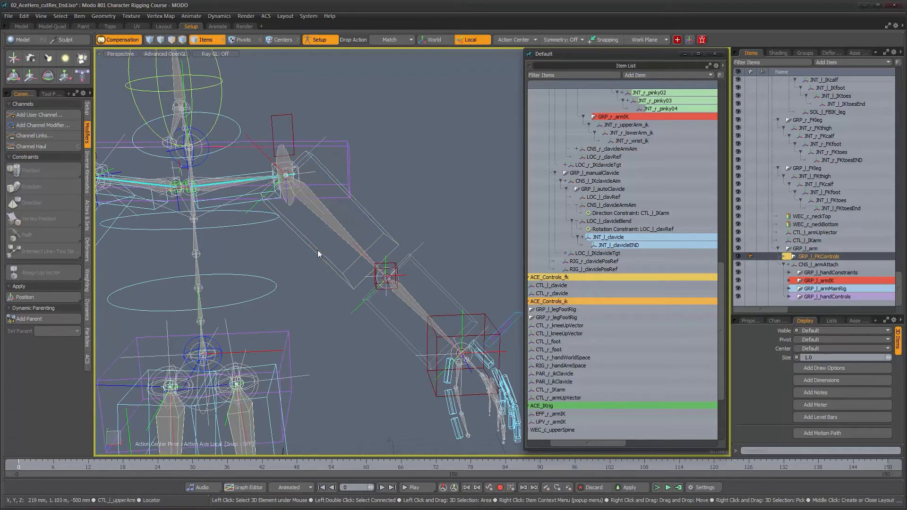
click(318, 251)
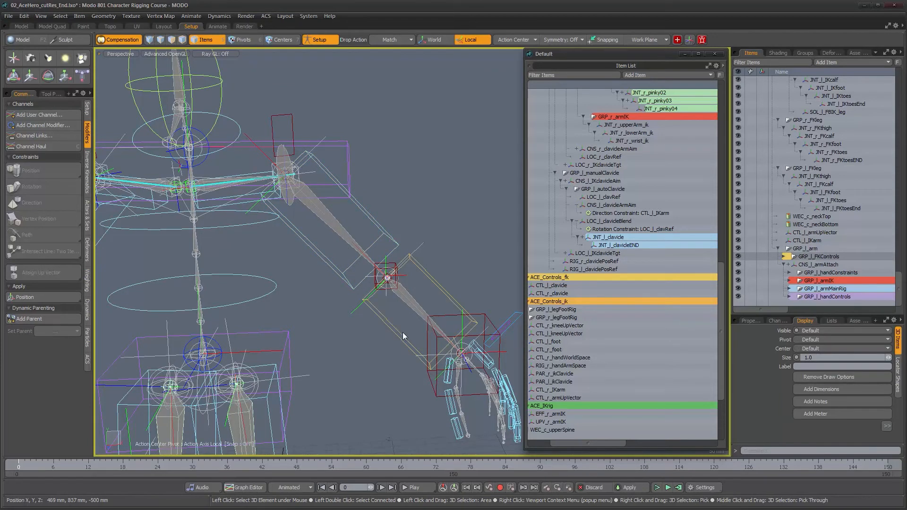
key(Up)
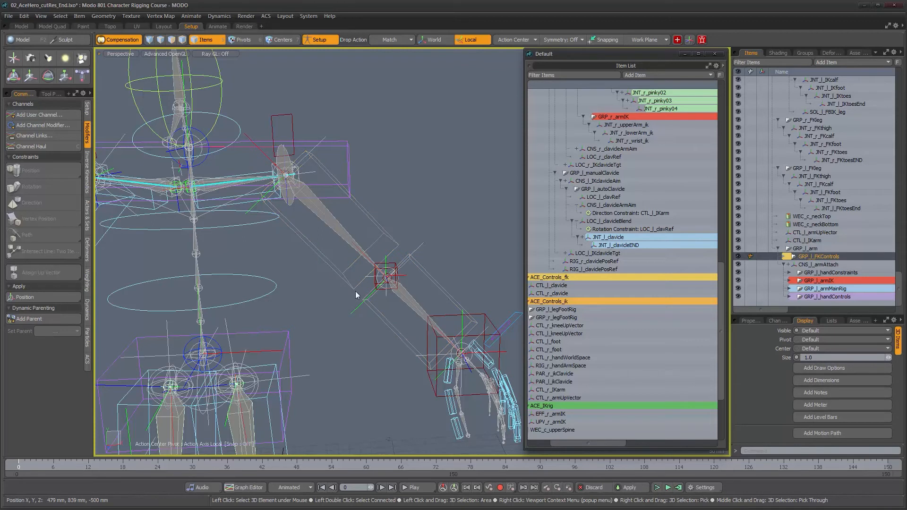
click(304, 243)
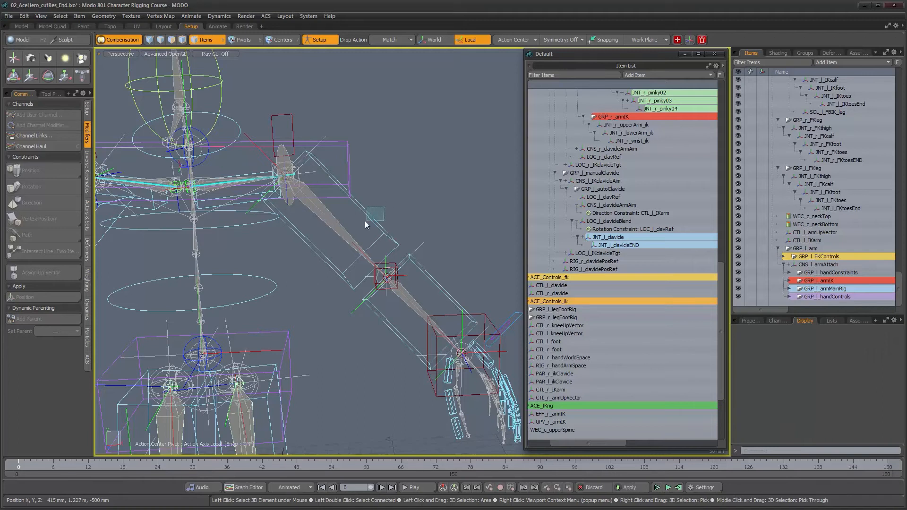
alt+drag(365, 221, 384, 201)
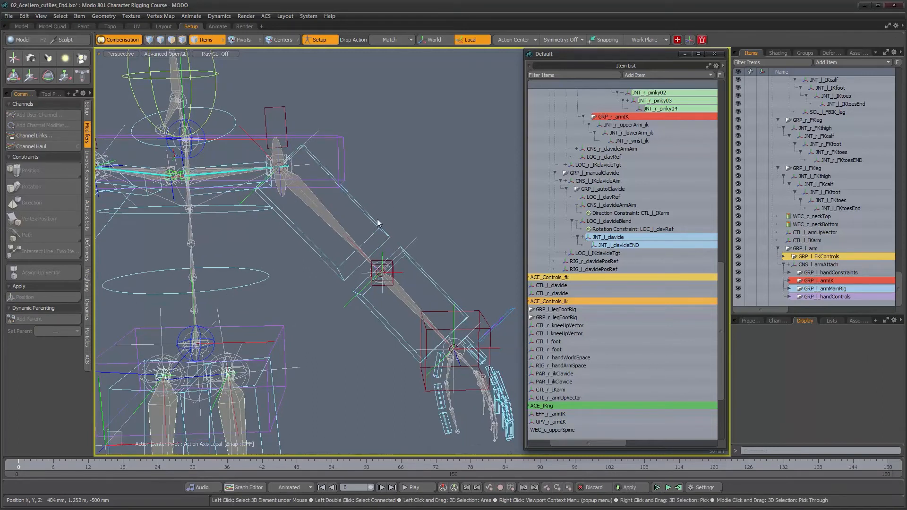
Step: Set the Pick Walk Up target of CTL_l_upperArm to CTL_l_clavicle
click(376, 224)
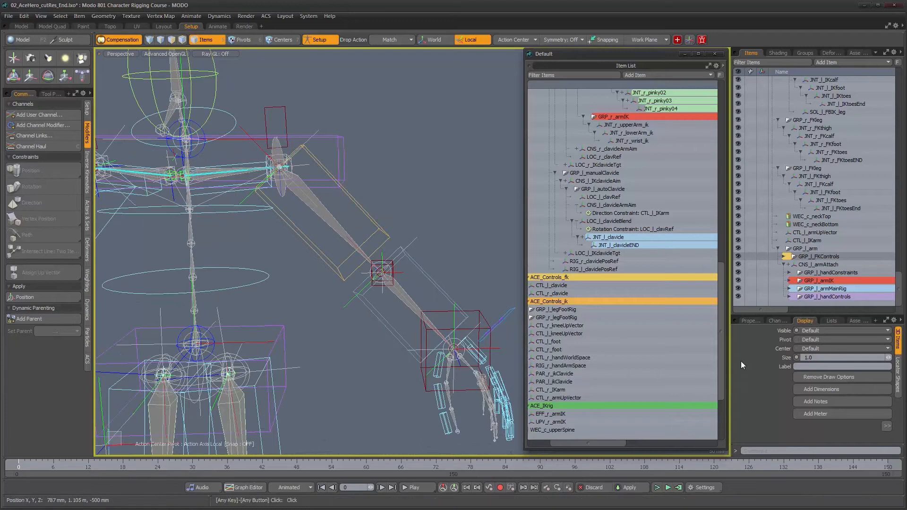
click(856, 321)
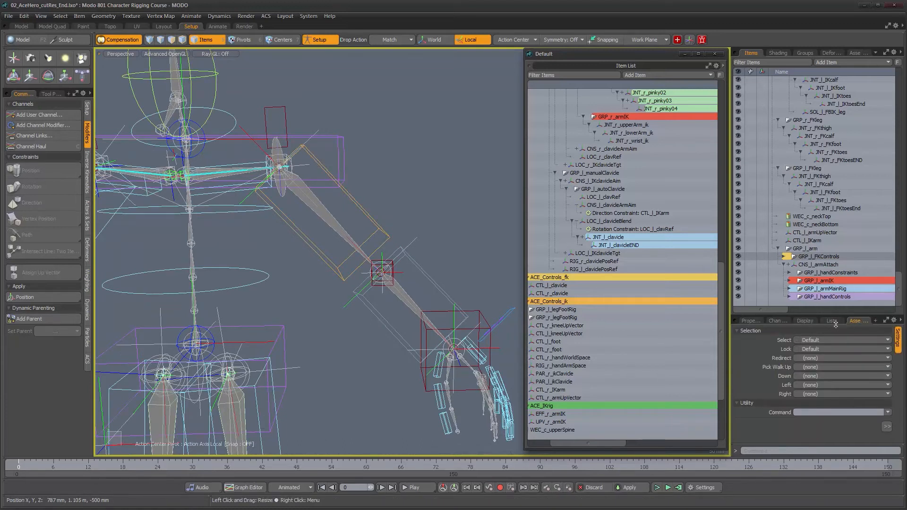
drag(832, 298, 834, 308)
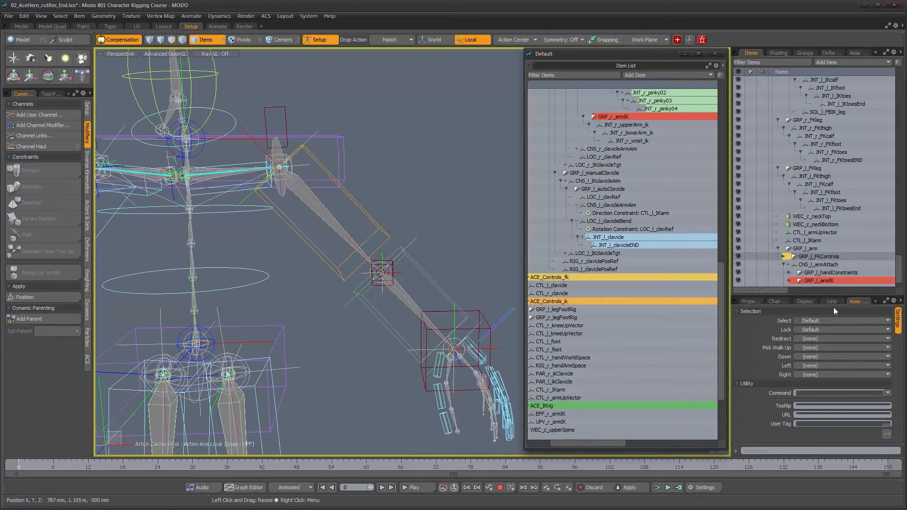
click(804, 348)
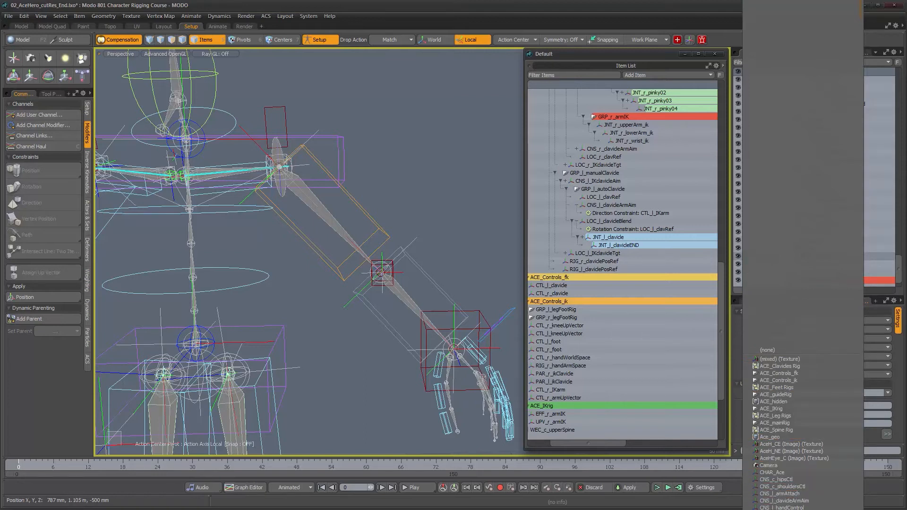
scroll(802, 255, down, 7)
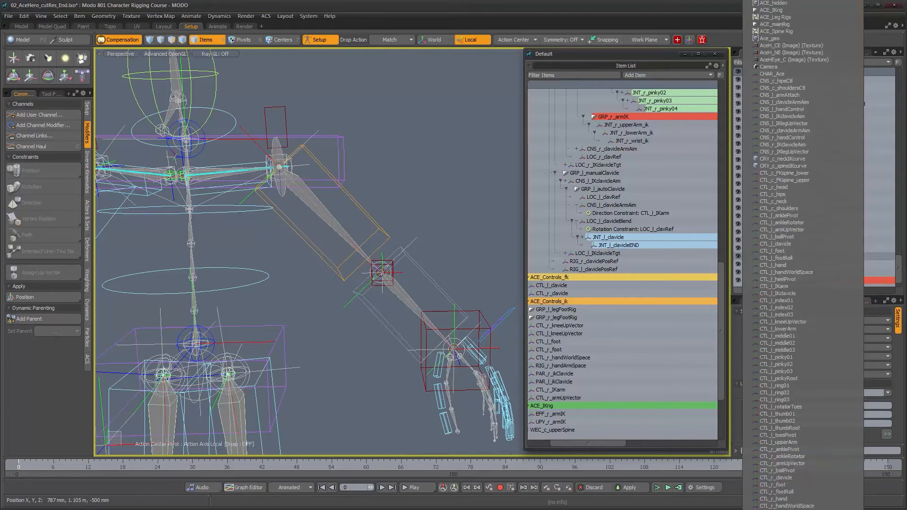
click(785, 242)
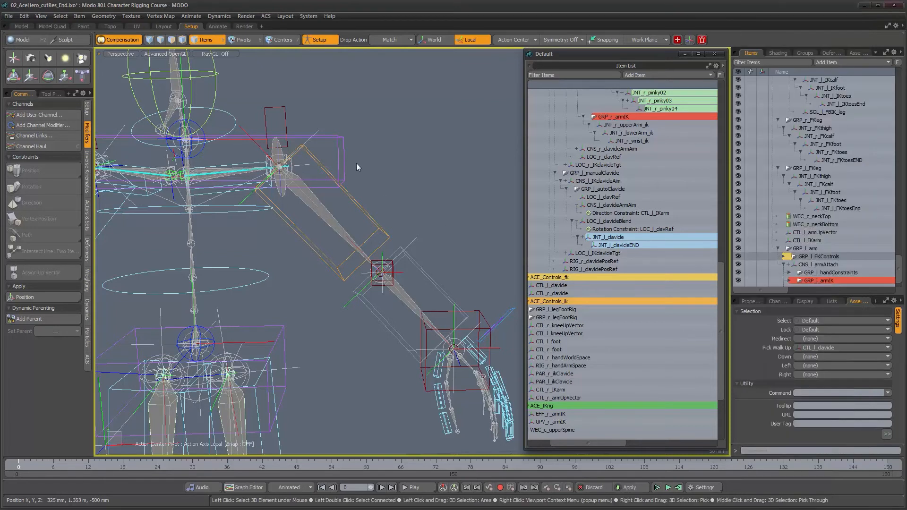
Step: Test pick walking down and up between the left arm controls, starting from CTL_l_upperArm, then clear the selection
alt+drag(369, 190, 370, 198)
click(392, 195)
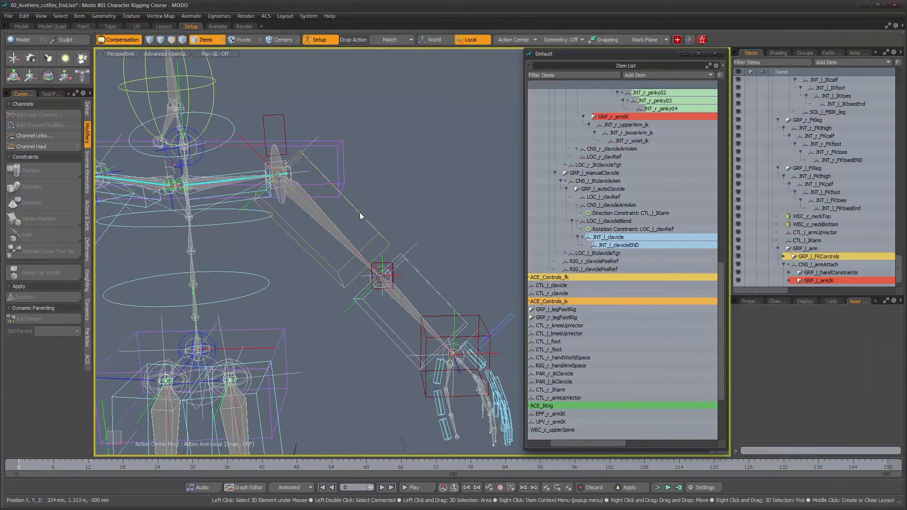
click(359, 213)
key(Down)
key(Up)
key(Up)
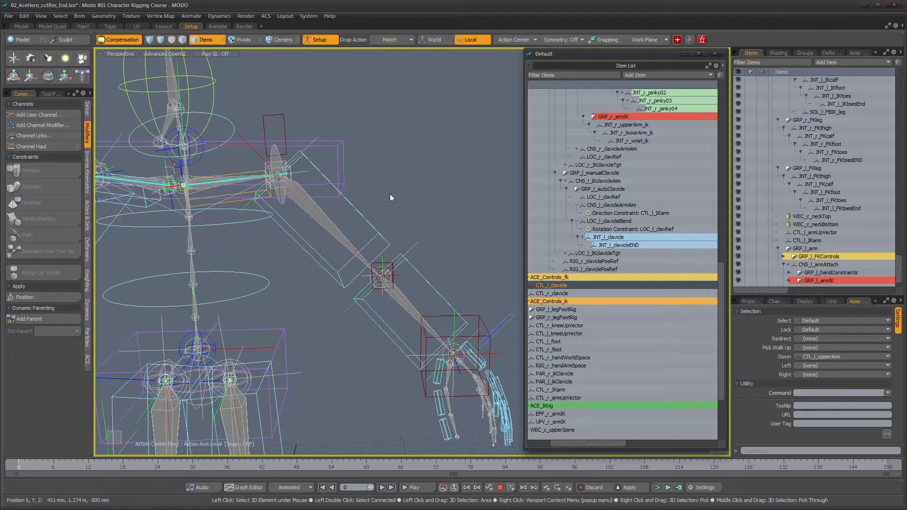
click(390, 195)
Step: Add a dynamic parent to CTL_l_upperArm with CTL_l_clavicle as its parent
alt+shift+drag(390, 194, 421, 208)
ctrl+alt+drag(422, 208, 358, 206)
click(406, 206)
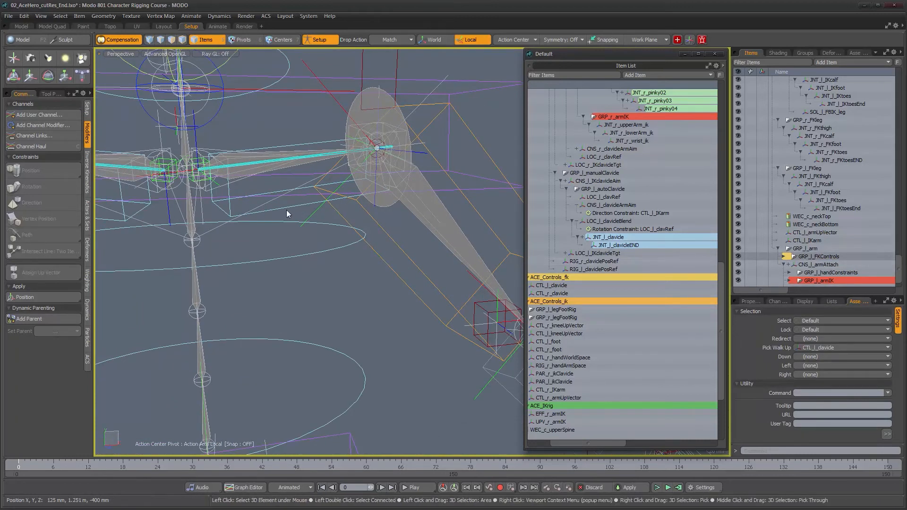
ctrl+alt+drag(394, 254, 365, 267)
click(72, 319)
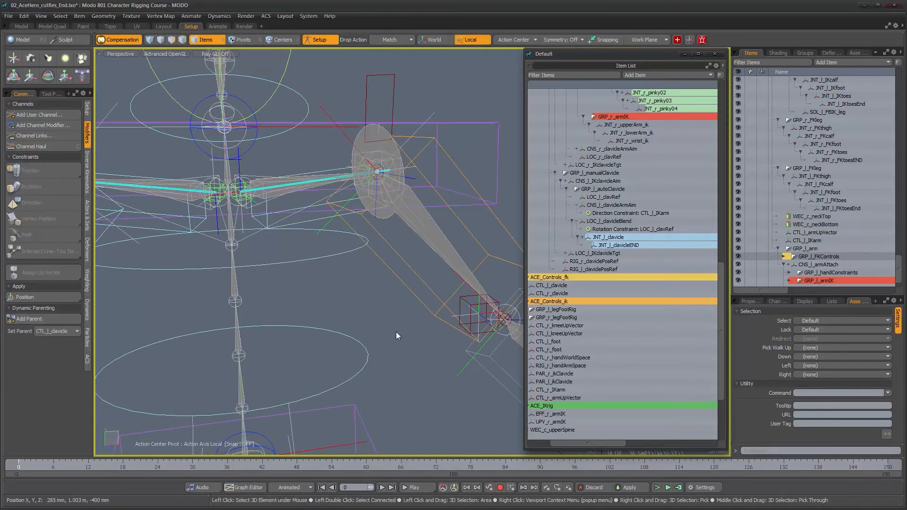
Step: Test-rotate CTL_l_clavicle to check how the left arm follows it, and undo the rotation
alt+drag(395, 332, 265, 247)
click(264, 246)
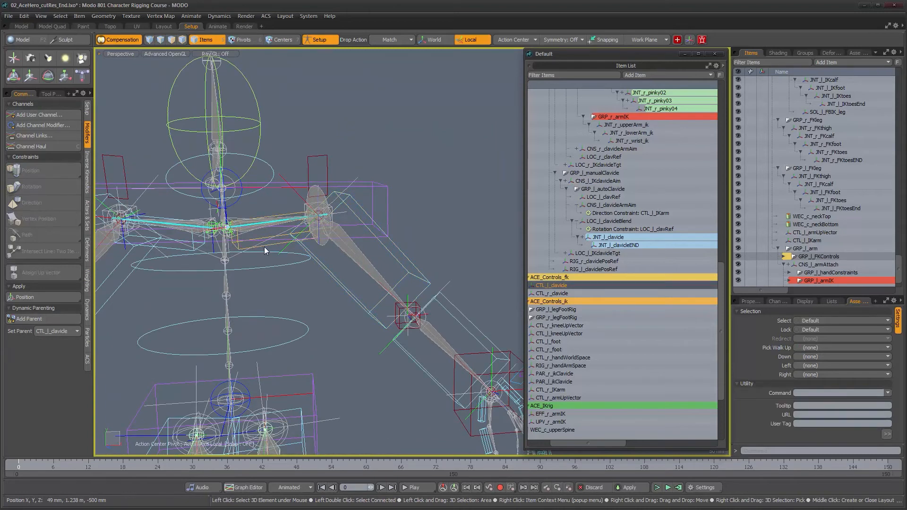
key(e)
drag(170, 197, 163, 224)
key(ctrl+z)
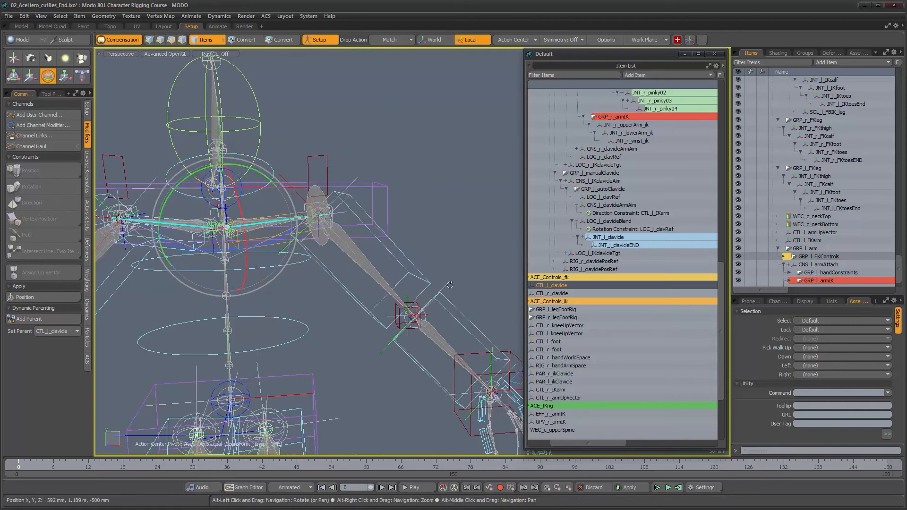
alt+drag(449, 284, 382, 276)
alt+drag(327, 266, 370, 209)
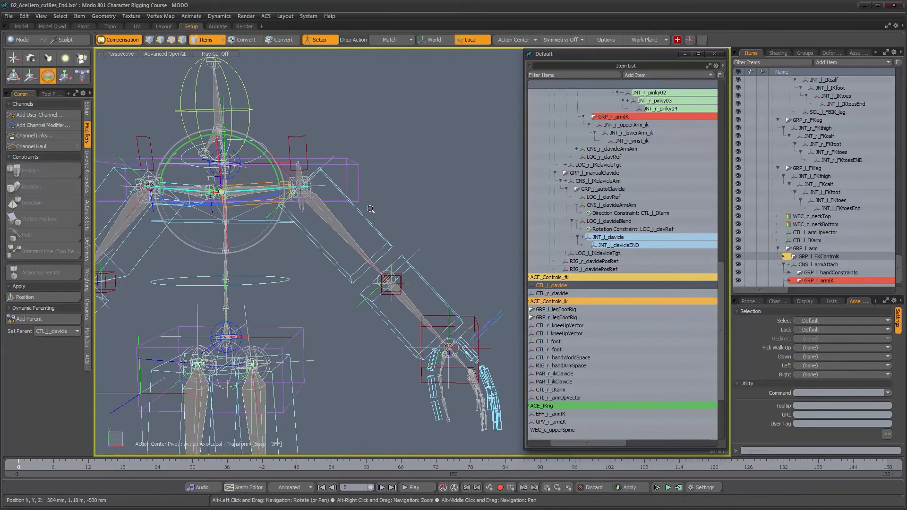
alt+scroll(370, 208, down, 1)
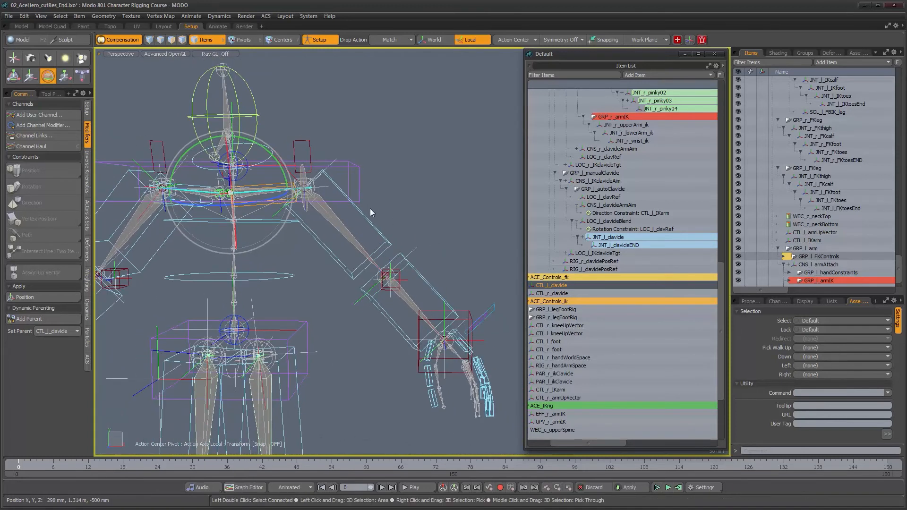
Step: Collapse GRP_l_arm and toggle its visibility off and on to check which left arm items it contains
click(777, 248)
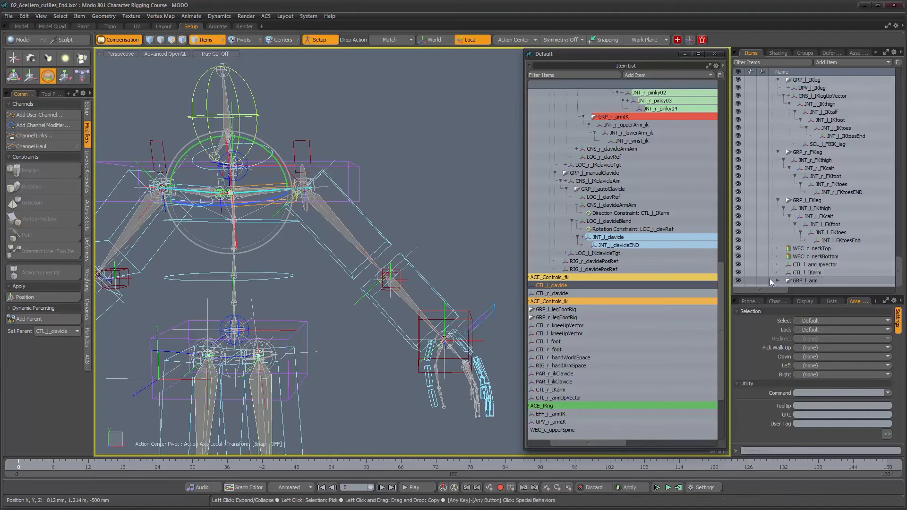
click(737, 280)
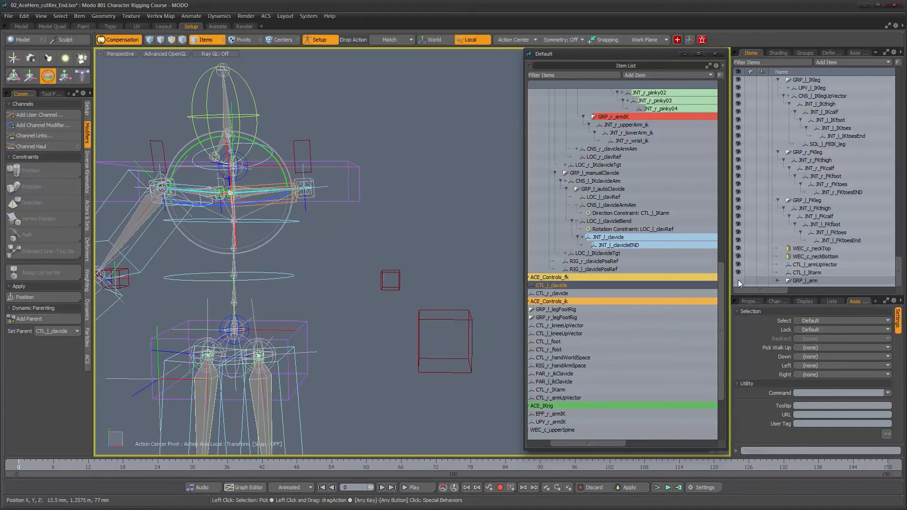
click(737, 280)
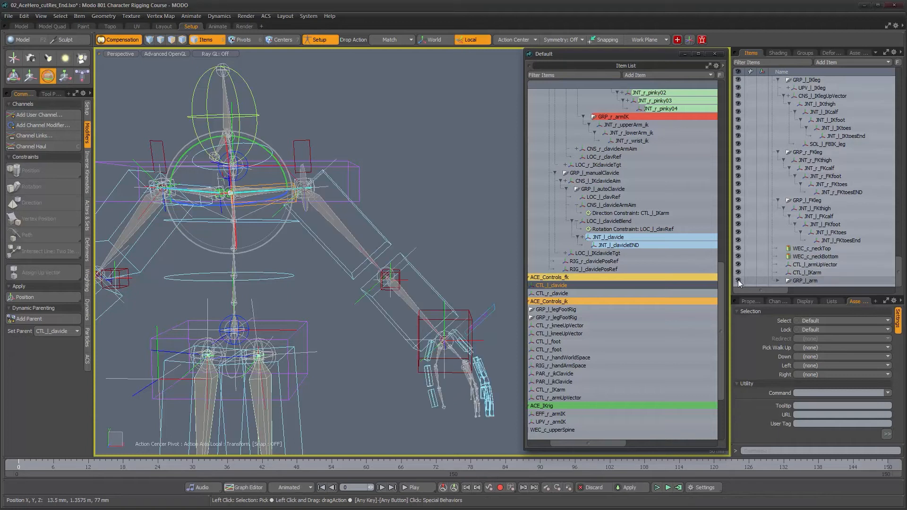
click(738, 281)
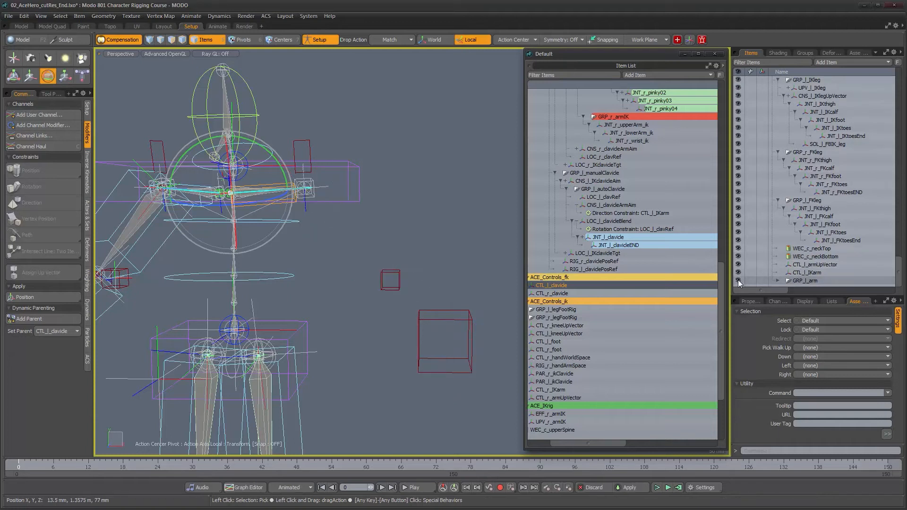
click(738, 281)
alt+drag(361, 282, 386, 283)
alt+middle_drag(386, 283, 391, 222)
Step: Inspect CTL_l_armUpVector and CTL_l_IKarm alongside the contents of GRP_l_arm, and clear the selection
click(817, 265)
ctrl+click(809, 272)
click(778, 280)
scroll(850, 255, down, 3)
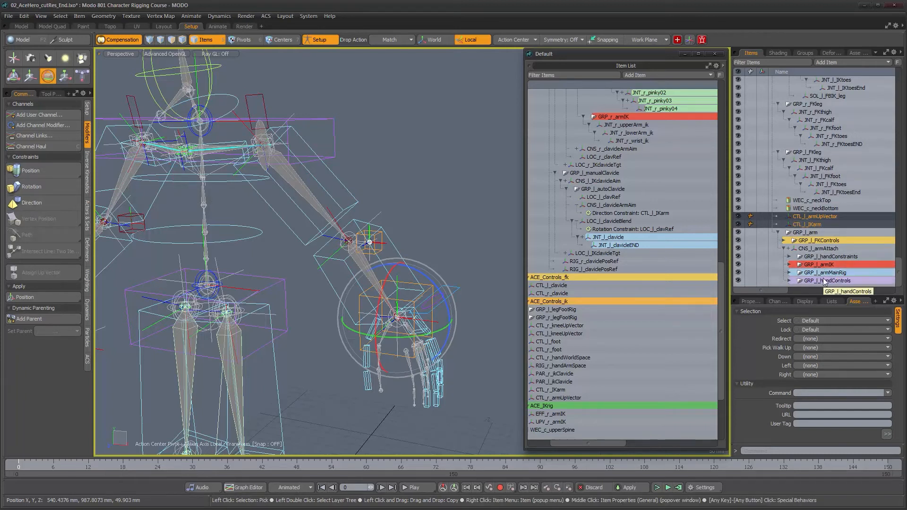
alt+drag(375, 174, 397, 182)
alt+shift+drag(417, 243, 431, 157)
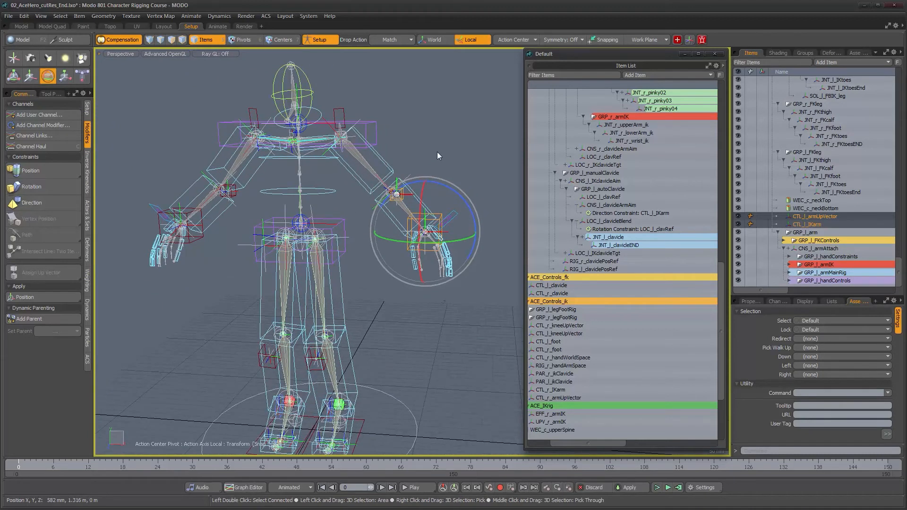
key(space)
click(446, 146)
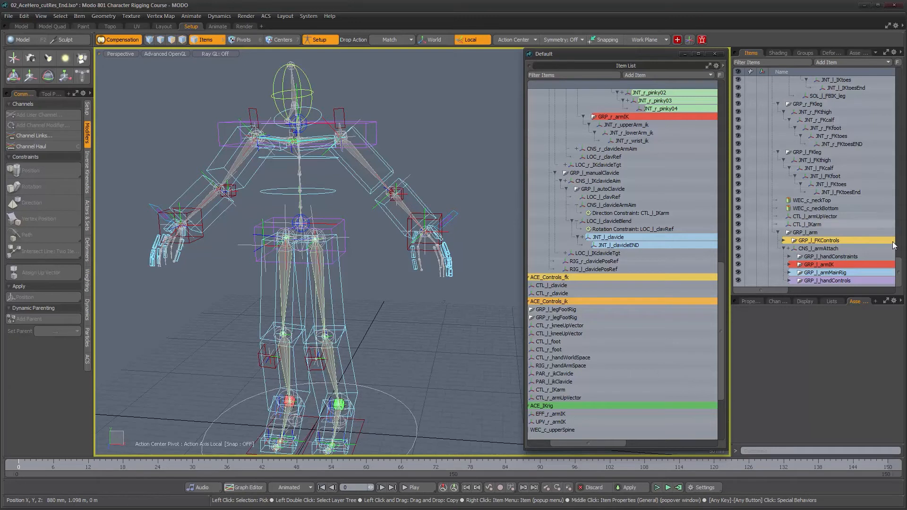
Step: Add a group locator named GRP_l_armIKcontrols and parent it under GRP_l_arm
drag(897, 268, 898, 274)
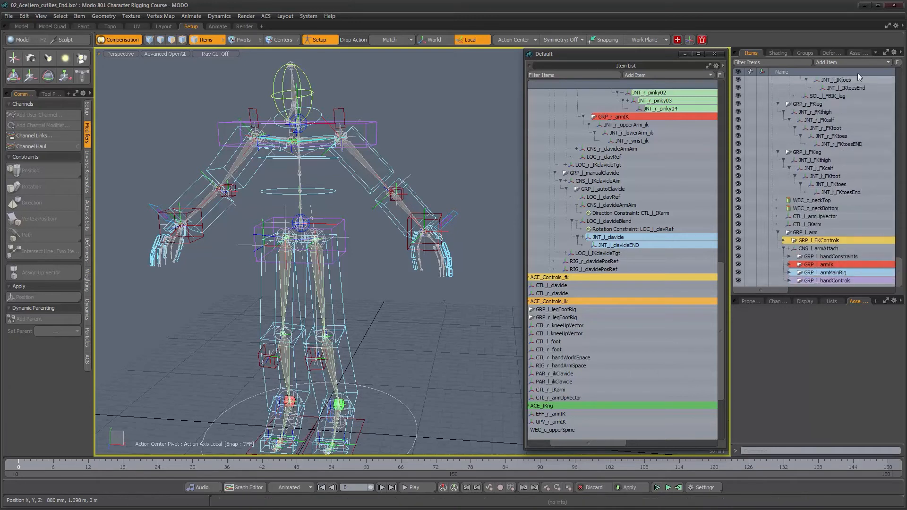
click(827, 64)
mouse_move(827, 27)
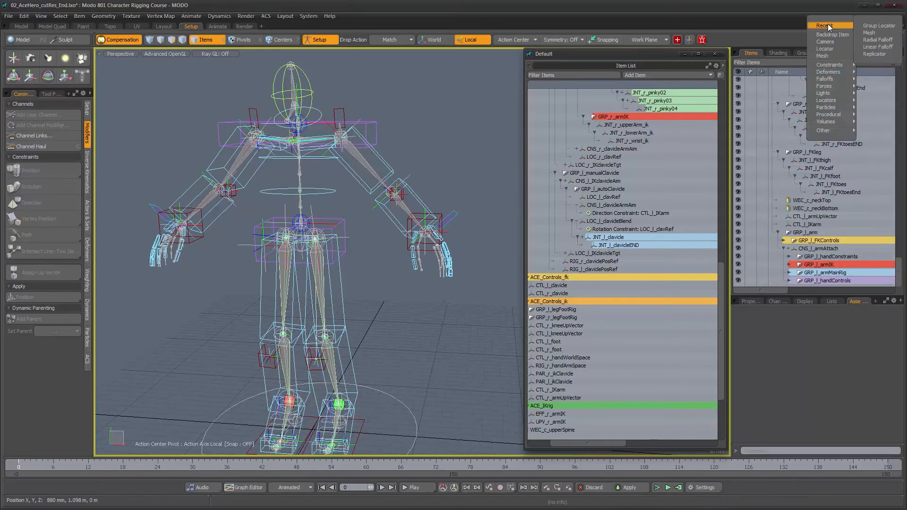
click(874, 25)
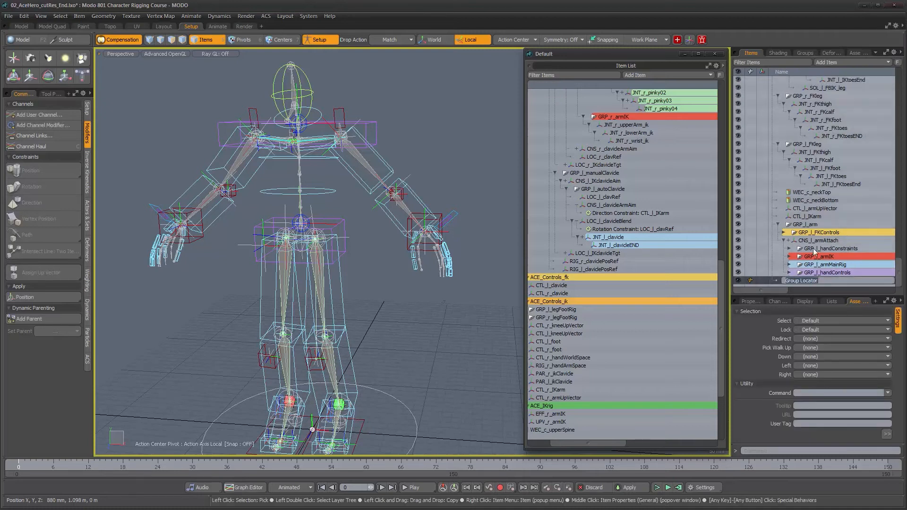
text(GRP_l_armIKcontrols)
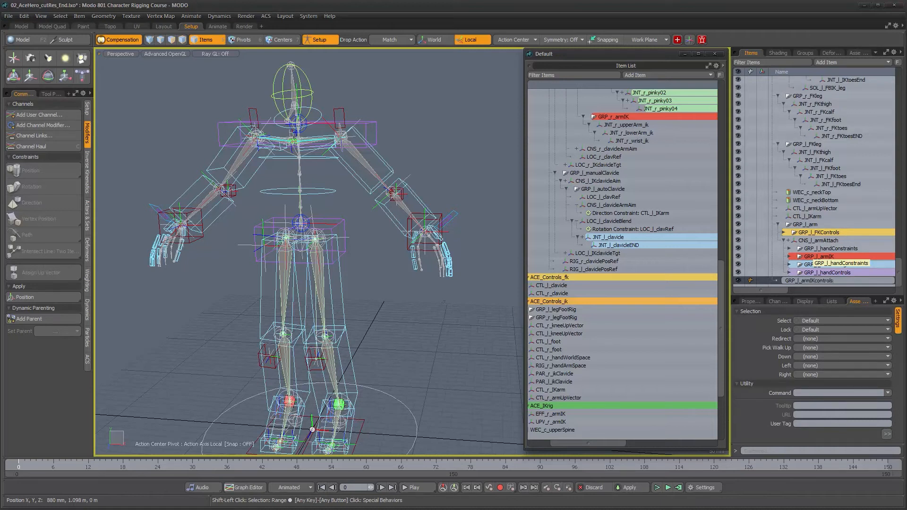
key(Return)
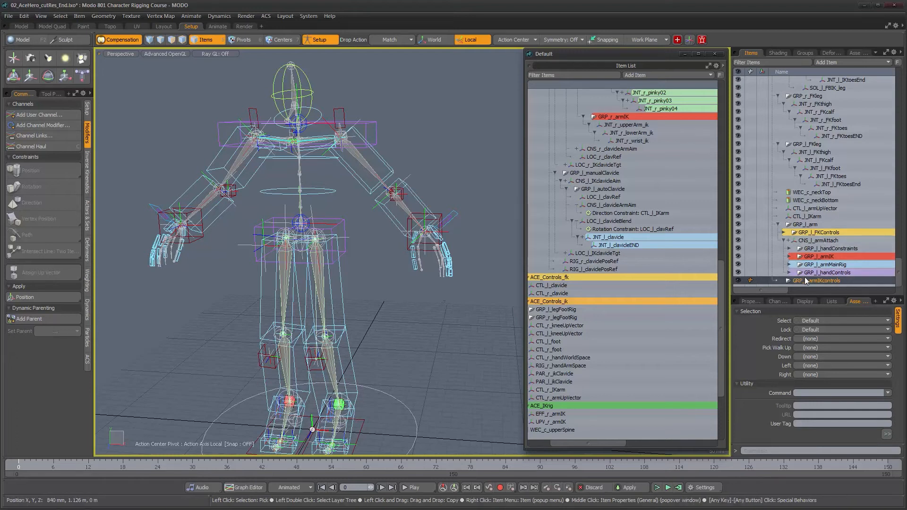
drag(803, 230, 803, 230)
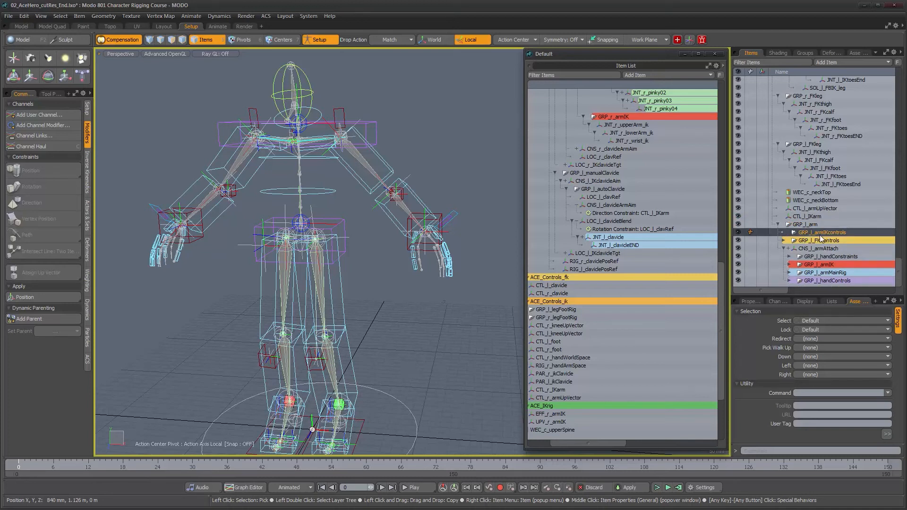
Step: Parent CTL_l_armUpVector and CTL_l_IKarm under GRP_l_armIKcontrols and collapse the group
click(809, 213)
shift+click(813, 208)
drag(809, 214, 819, 235)
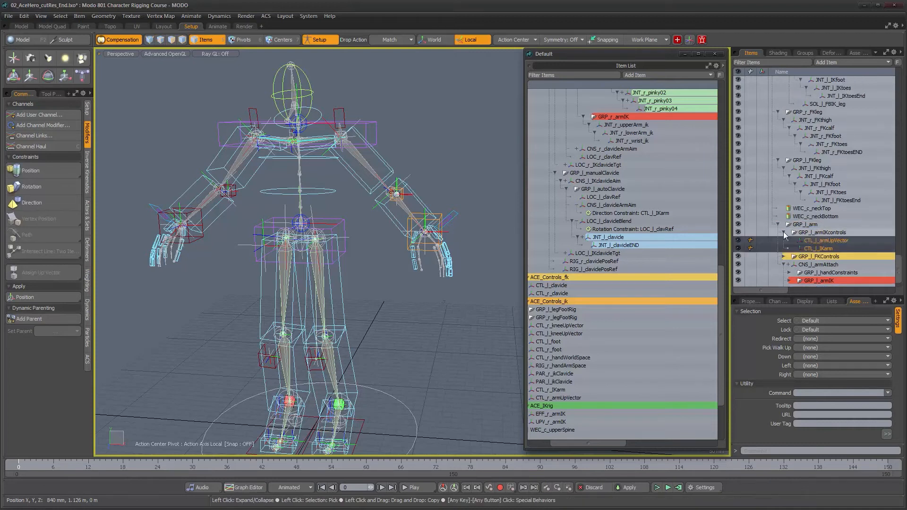
click(783, 232)
Step: Set the editor color of GRP_l_armIKcontrols to Red
click(817, 216)
right_click(817, 216)
mouse_move(817, 231)
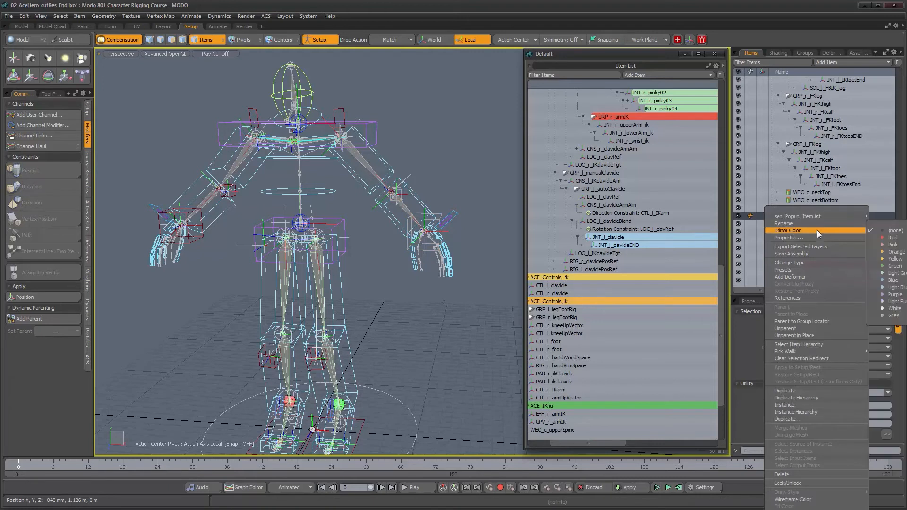
click(892, 238)
click(785, 217)
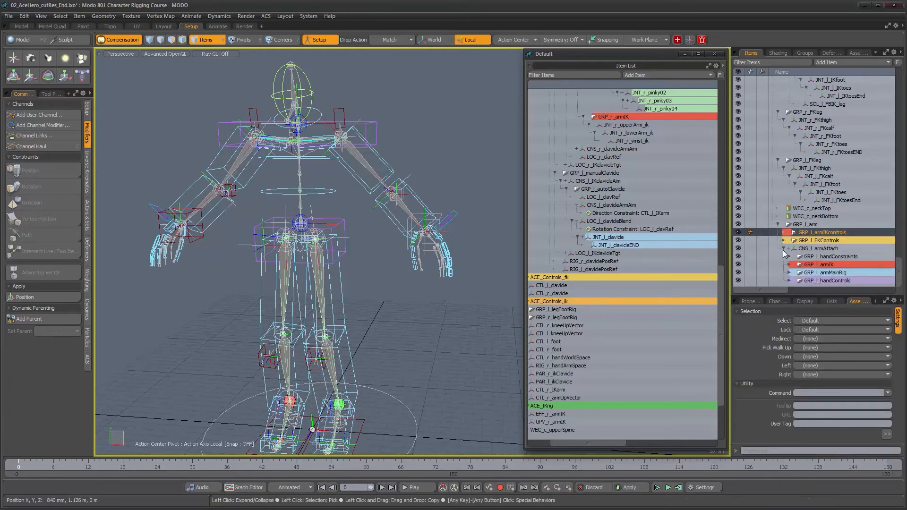
click(782, 248)
click(783, 279)
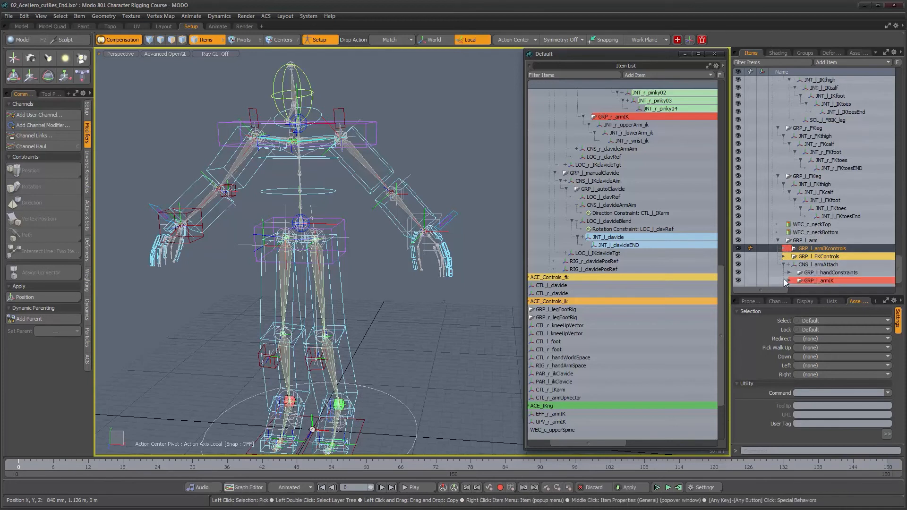
Step: Set the editor color of GRP_l_handConstraints to Light Green and collapse GRP_l_arm
click(830, 256)
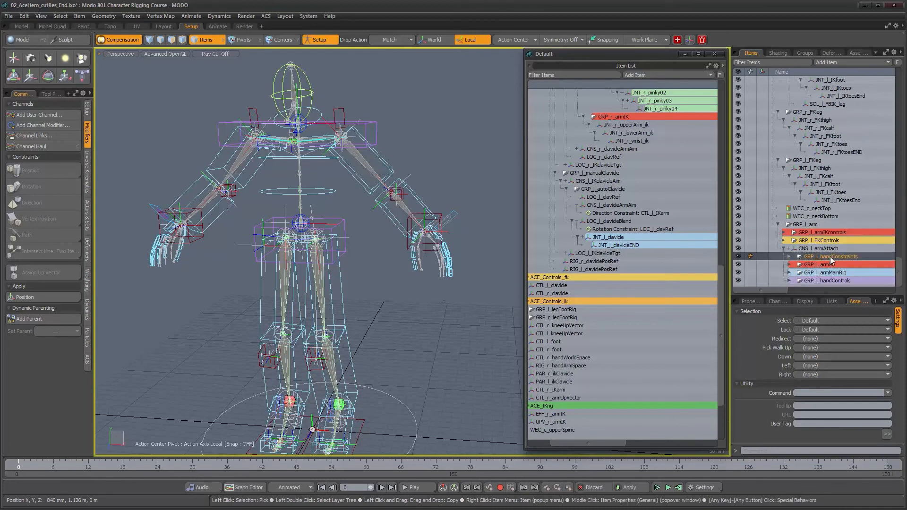
click(789, 256)
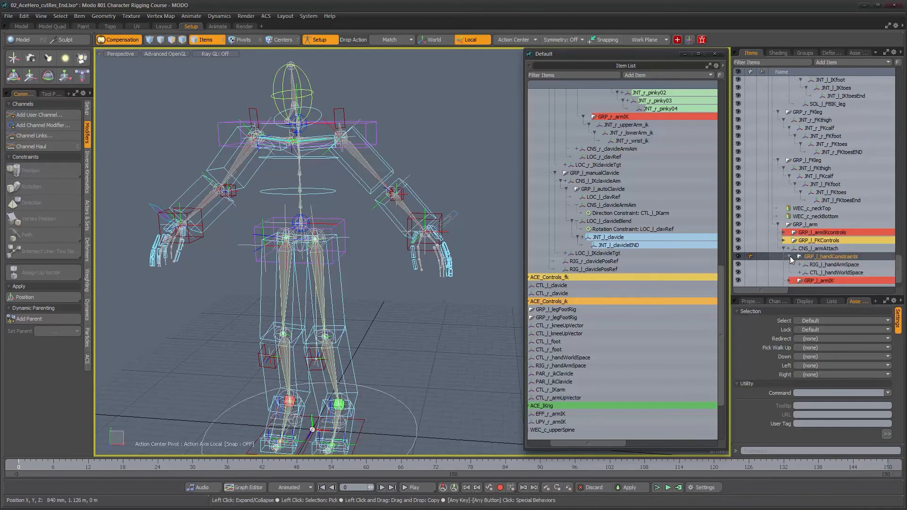
right_click(823, 256)
mouse_move(817, 271)
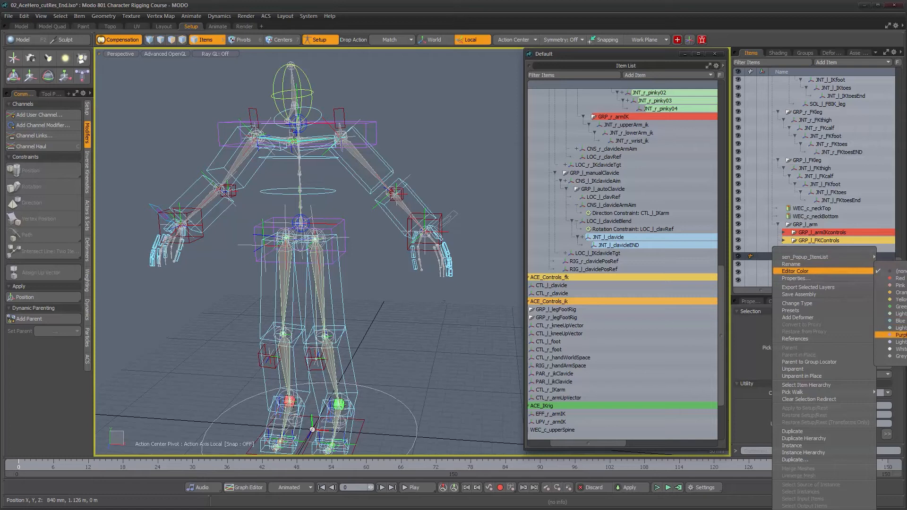
click(902, 313)
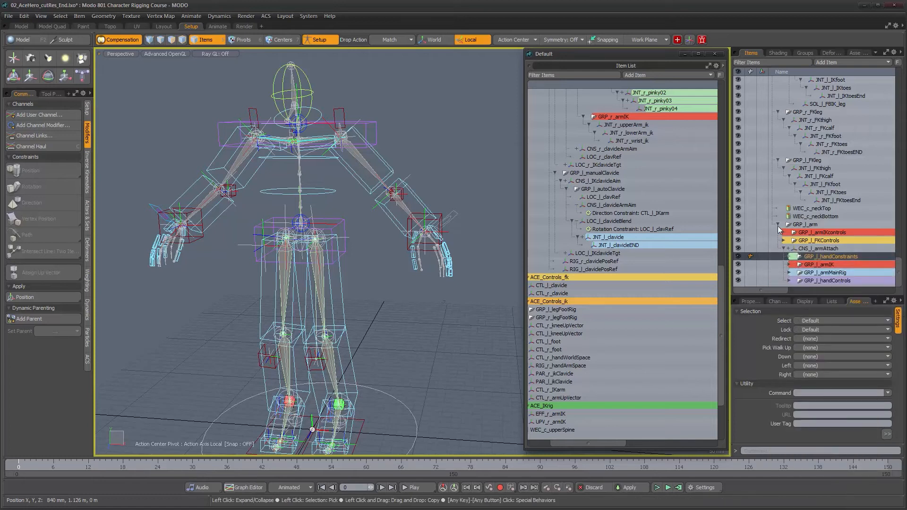
click(777, 225)
Step: Hide and show GRP_l_arm to check that it holds the whole left arm rig, and clear the selection
click(792, 280)
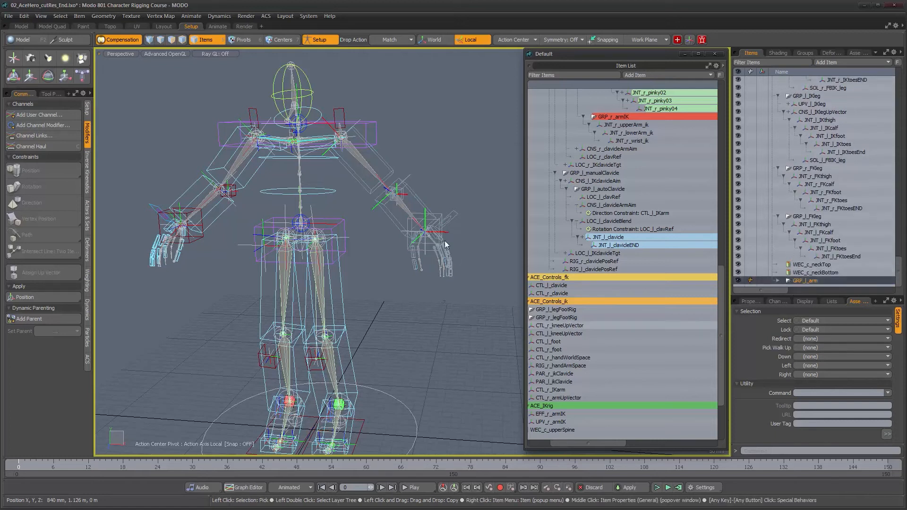
click(738, 280)
alt+drag(397, 156, 338, 197)
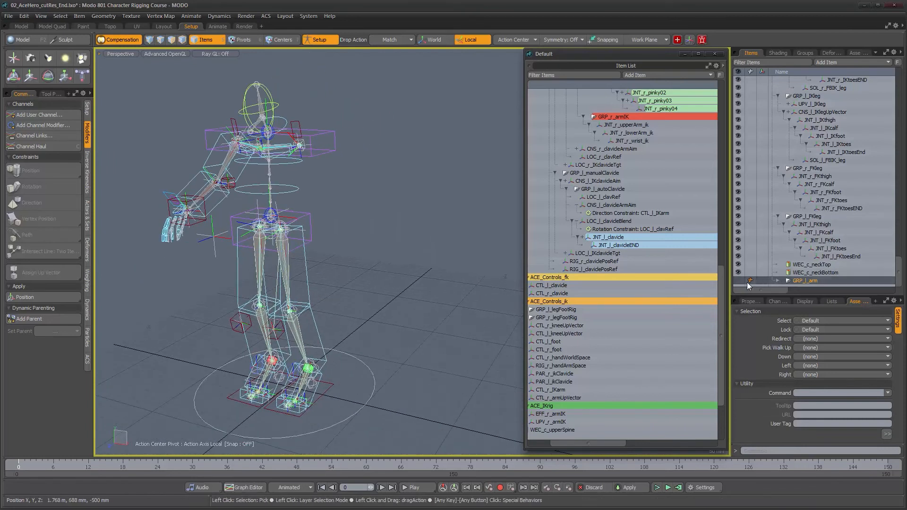
click(737, 280)
alt+drag(433, 228, 421, 207)
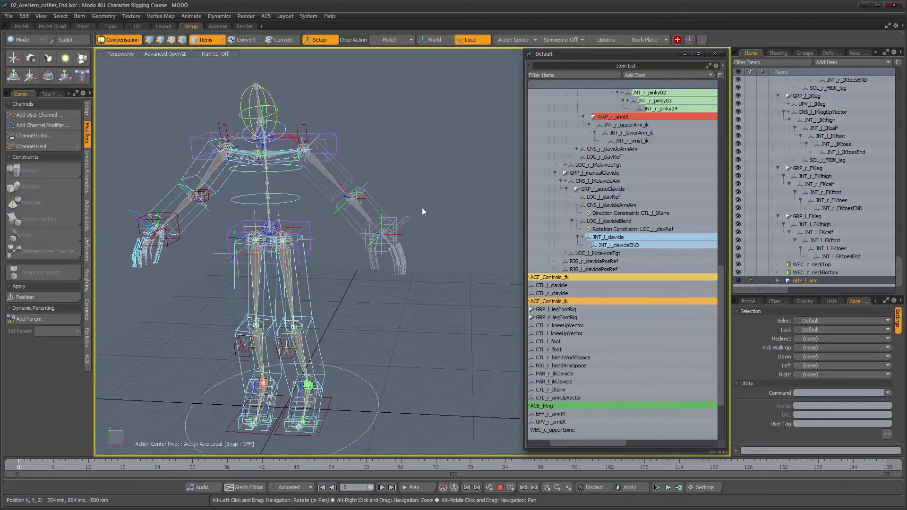
click(424, 215)
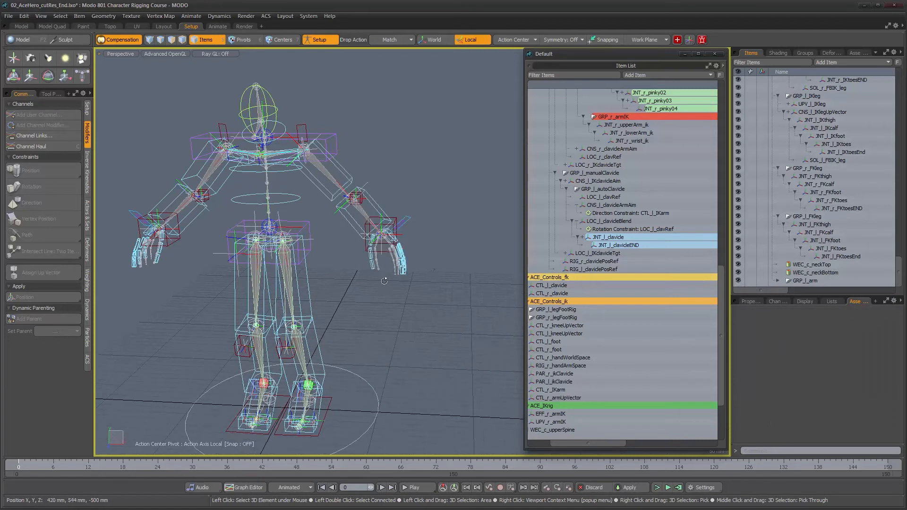
Step: Test the left arm IK by moving the hand control CTL_l_IKarm up to about shoulder height
scroll(375, 282, up, 3)
click(399, 194)
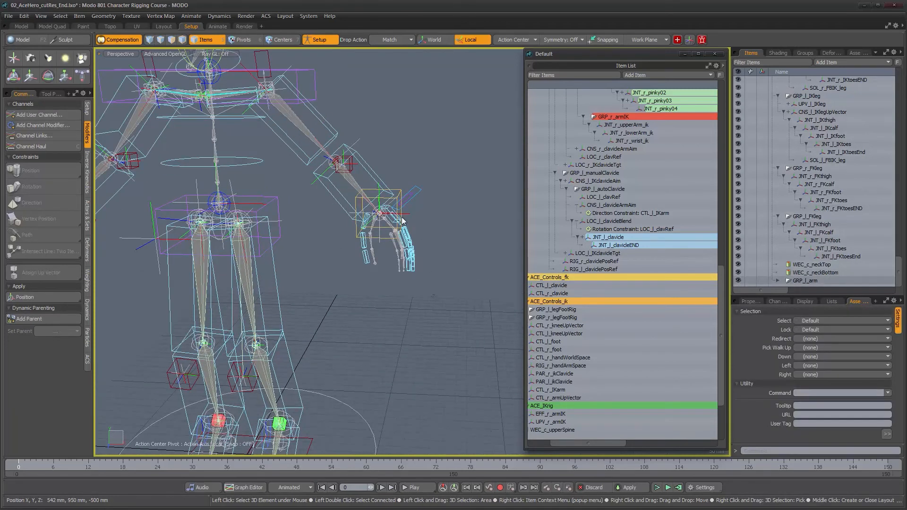
key(w)
drag(422, 171, 459, 17)
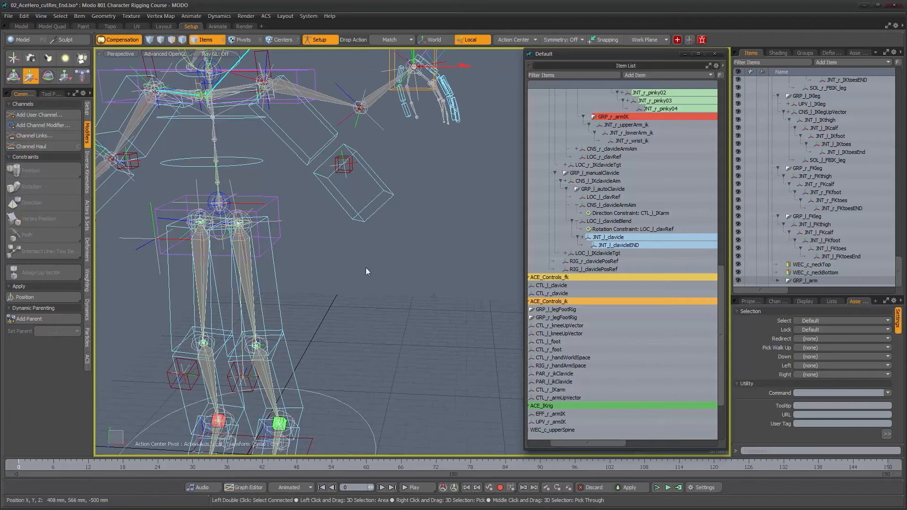
Step: Try the left arm up vector by moving CTL_l_armUpVector slightly down, and display its transform properties
click(350, 171)
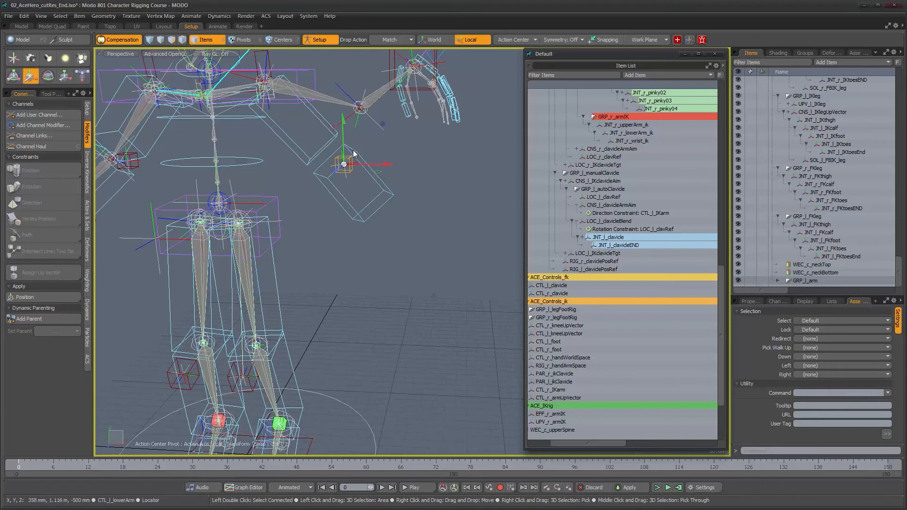
mouse_move(383, 124)
mouse_down()
mouse_move(383, 71)
mouse_move(366, 169)
mouse_move(386, 76)
mouse_move(383, 124)
mouse_up()
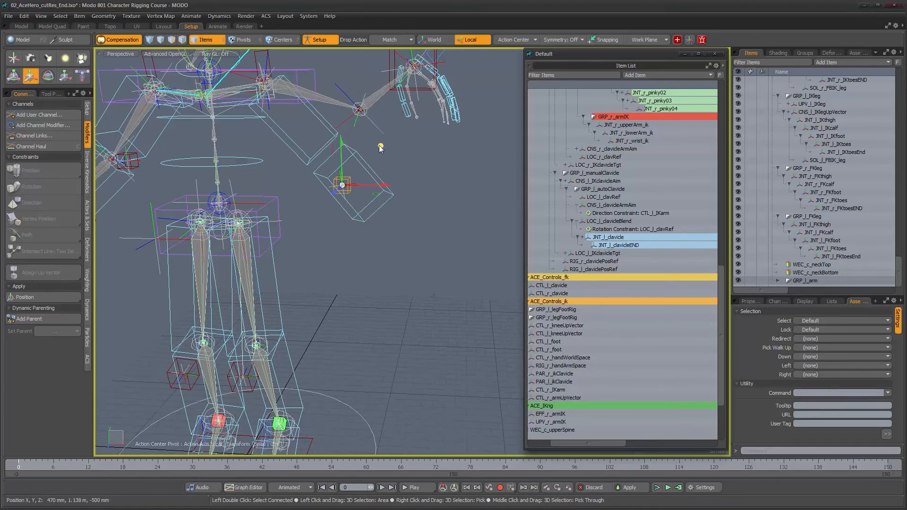
click(752, 303)
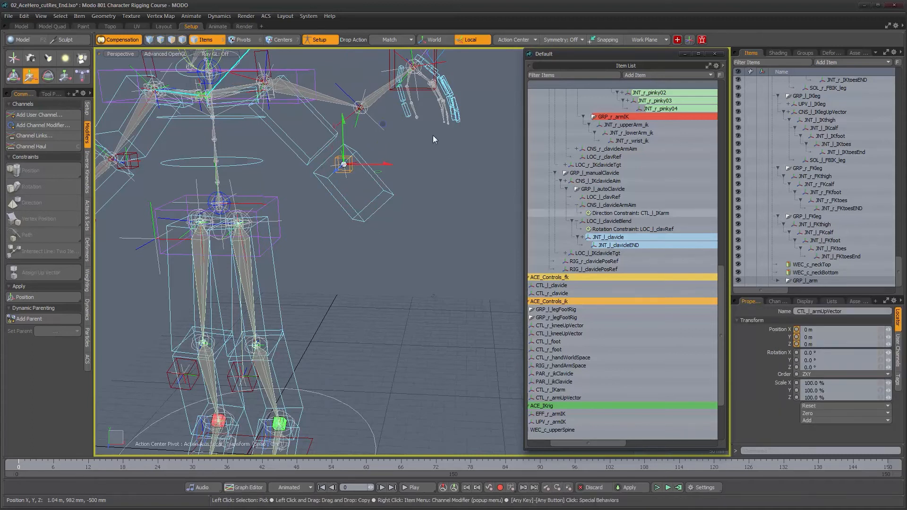
Step: Zero the position of CTL_l_IKarm and move it back up to about X 102 mm, Y 488 mm
click(389, 61)
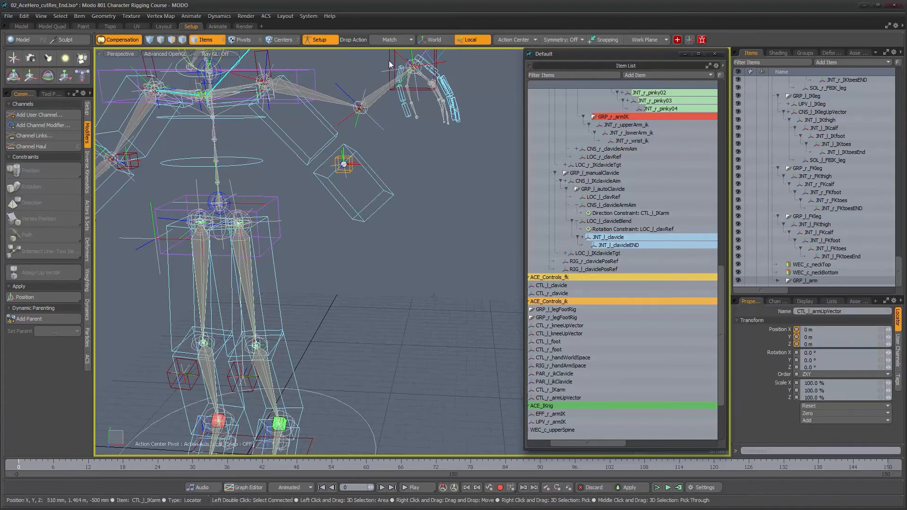
click(809, 414)
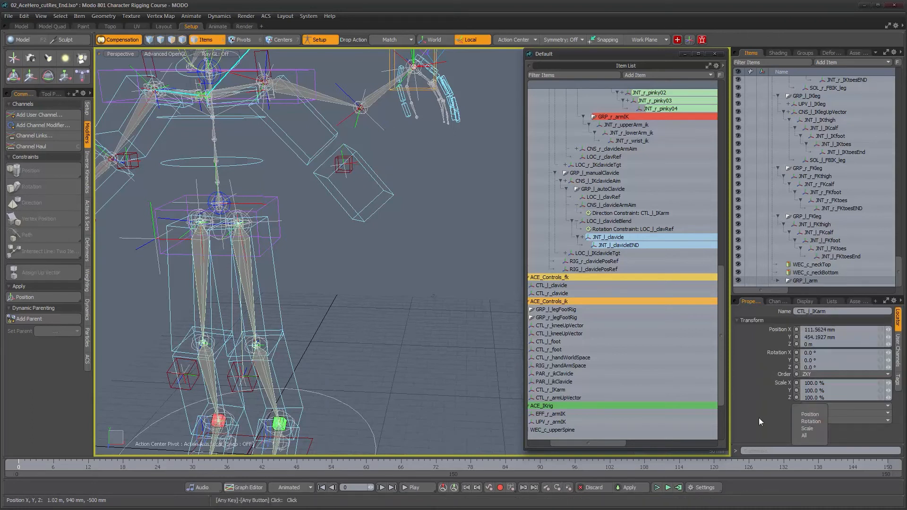
click(810, 412)
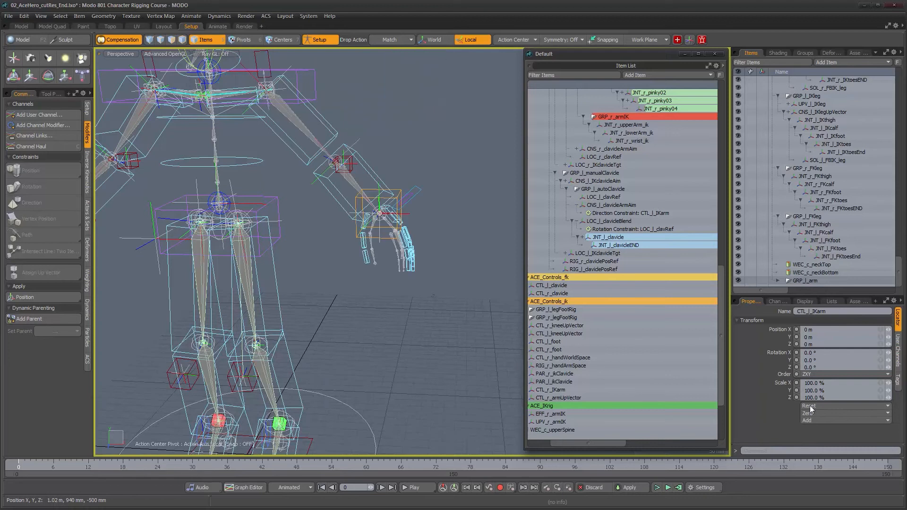
alt+drag(368, 302, 350, 291)
key(w)
drag(407, 205, 438, 48)
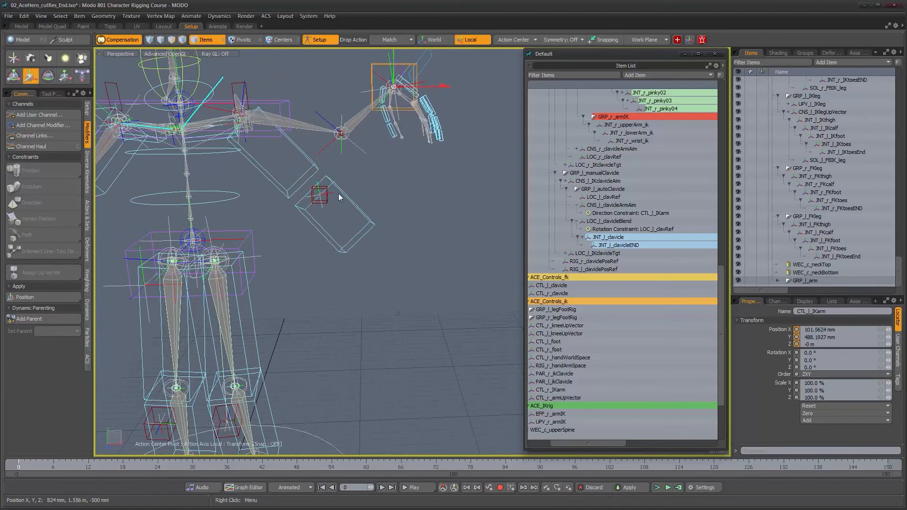
Step: Move CTL_l_armUpVector up towards the raised elbow, to about X 22 mm, Y 142 mm
click(320, 195)
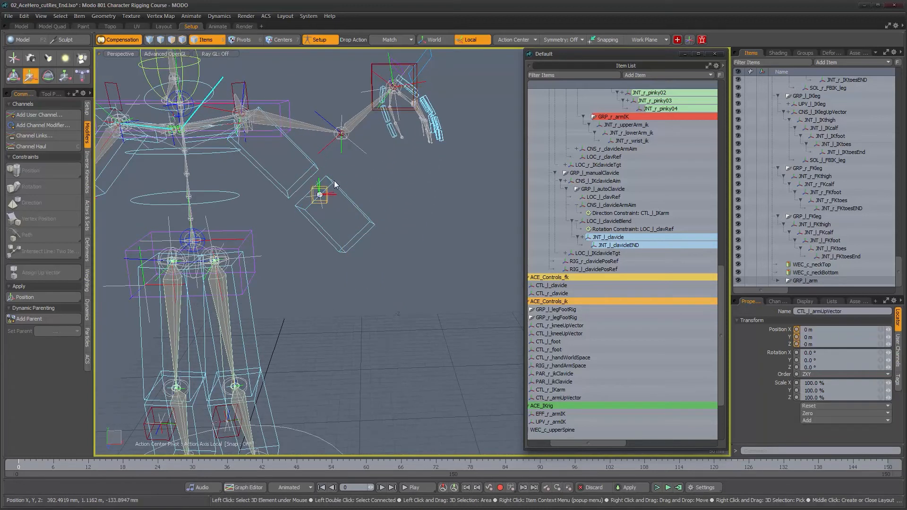
key(w)
drag(359, 154, 363, 111)
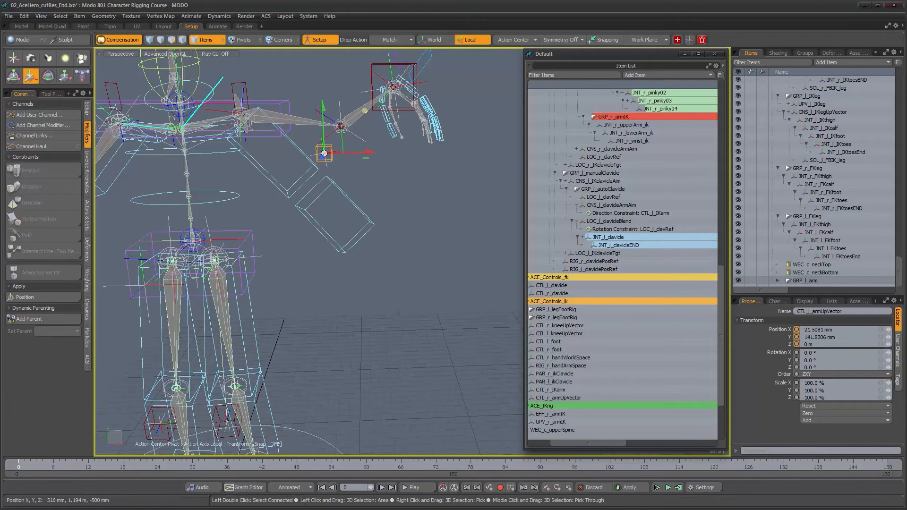
alt+drag(379, 184, 311, 235)
alt+right_drag(312, 235, 333, 229)
alt+drag(362, 295, 353, 268)
scroll(381, 243, down, 3)
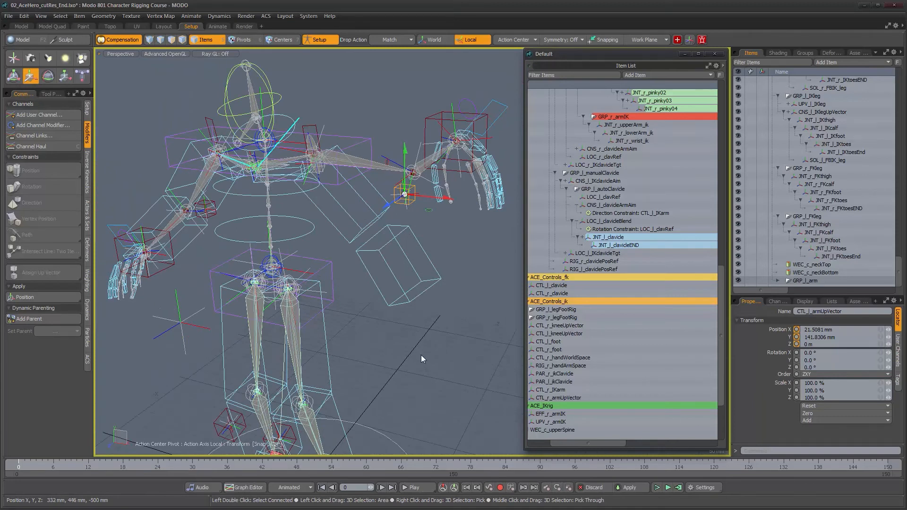
Step: Show the rig schematic and set Value A of the right arm's IK weight math node to 1.0
key(KP_0)
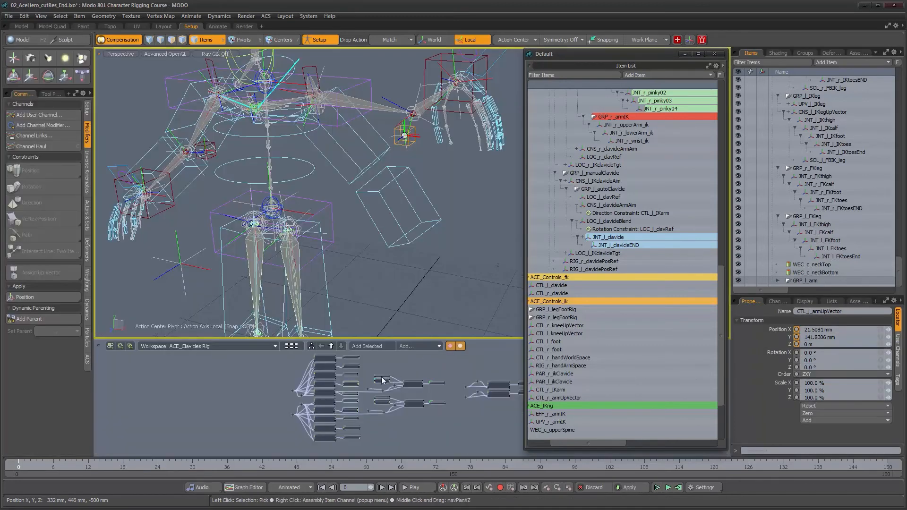
scroll(335, 377, up, 6)
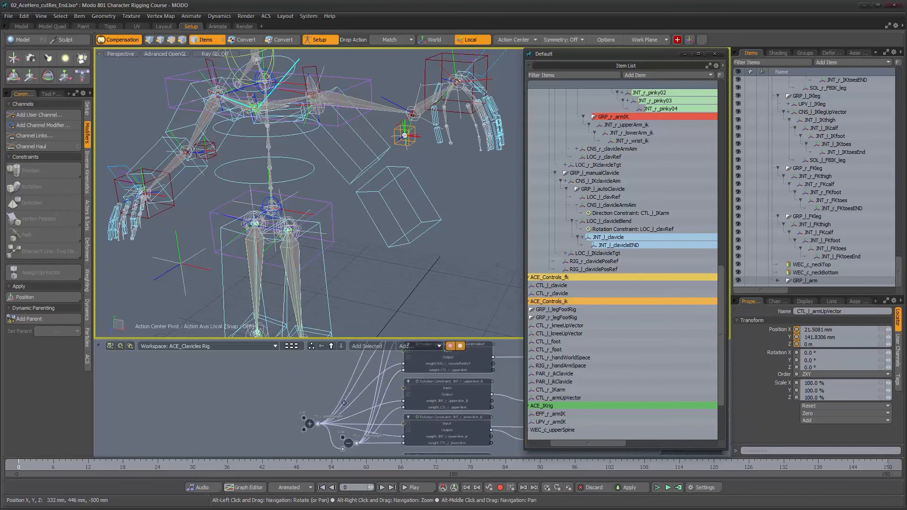
scroll(331, 387, up, 2)
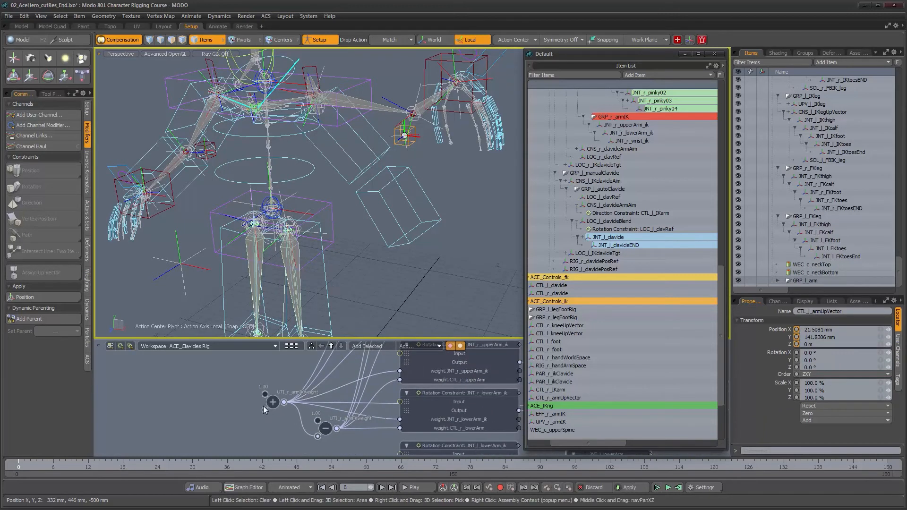
click(274, 403)
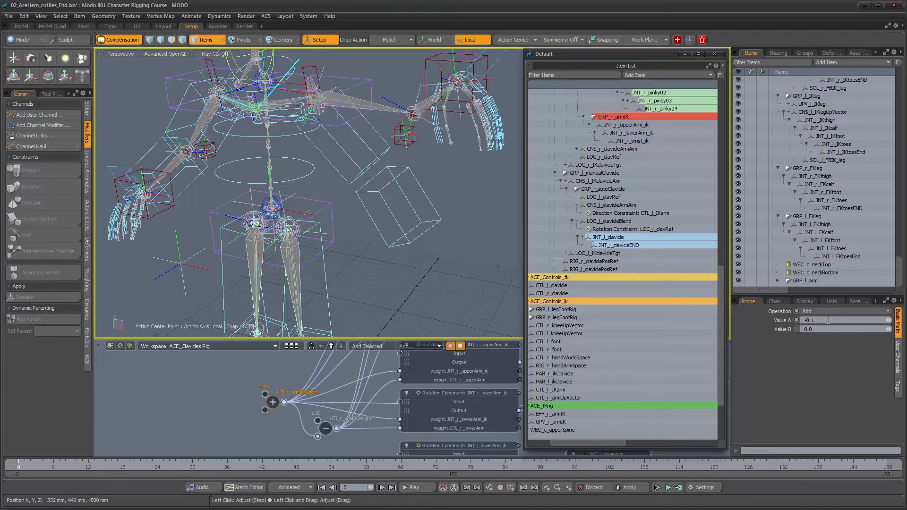
text(1)
key(Return)
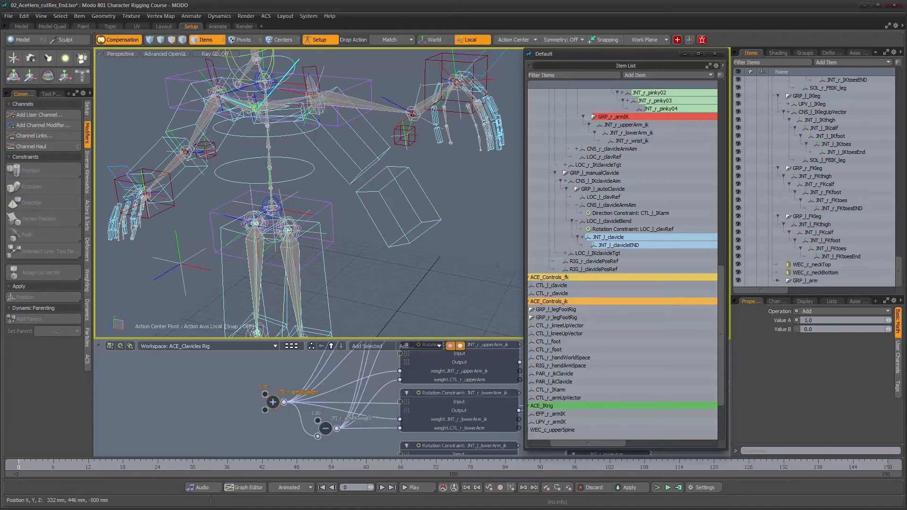
Step: Set Value A of the UTI_l_armIKweight node to 0.0 to switch the left arm to FK
alt+drag(342, 392, 378, 276)
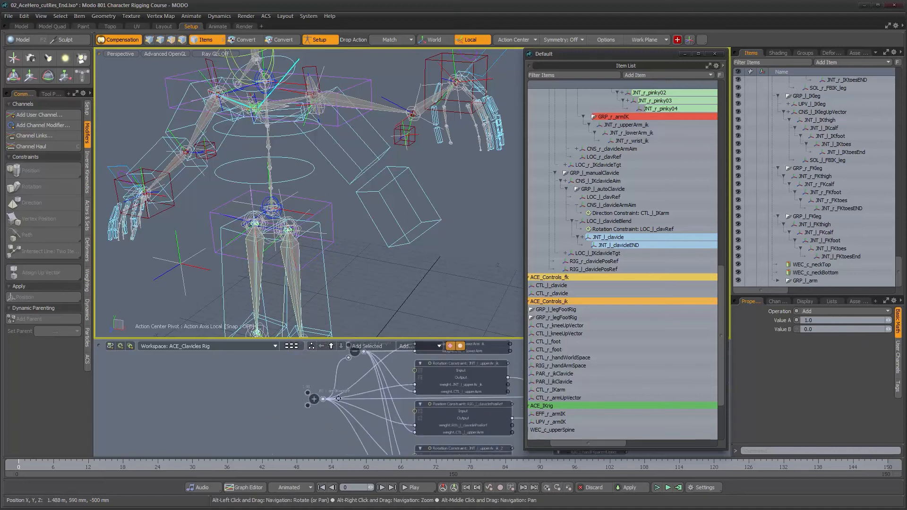
alt+right_drag(283, 404, 304, 405)
click(306, 400)
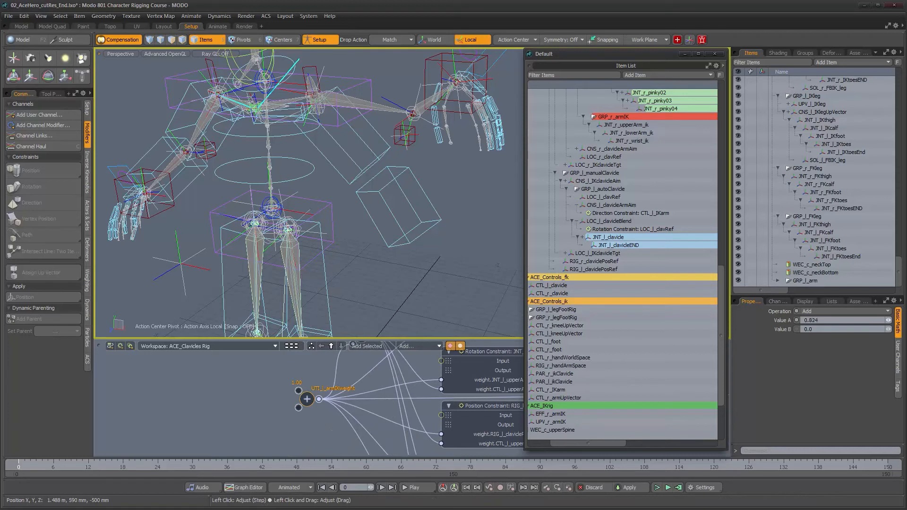
drag(888, 321, 853, 321)
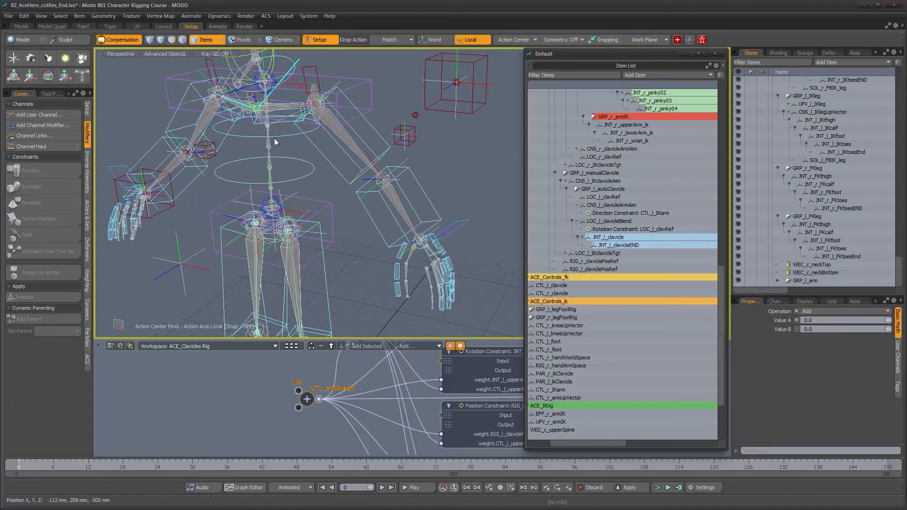
Step: Test the left clavicle by rotating CTL_l_clavicle 20° about Y
scroll(299, 125, up, 4)
click(298, 125)
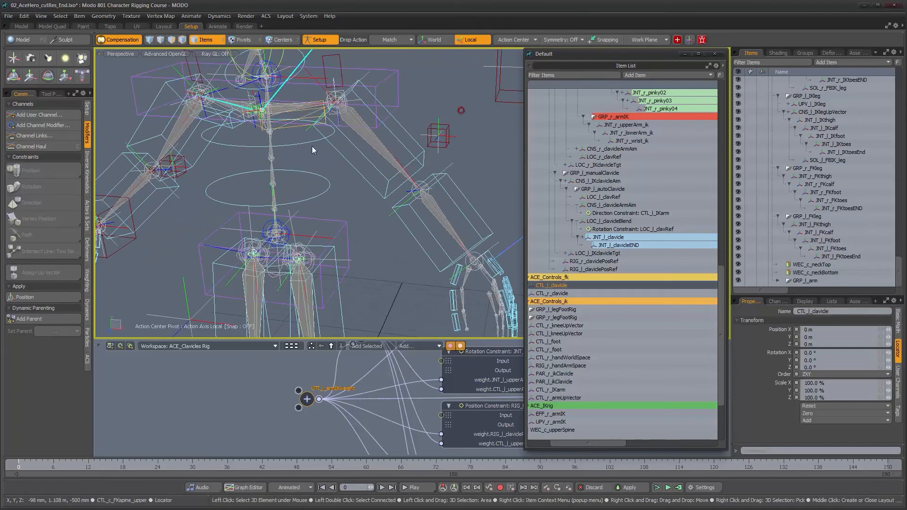
key(e)
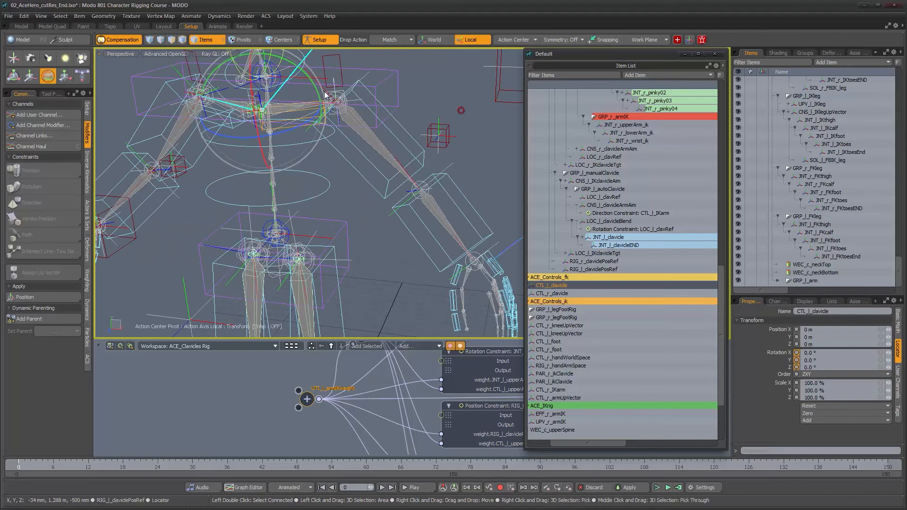
drag(320, 95, 311, 71)
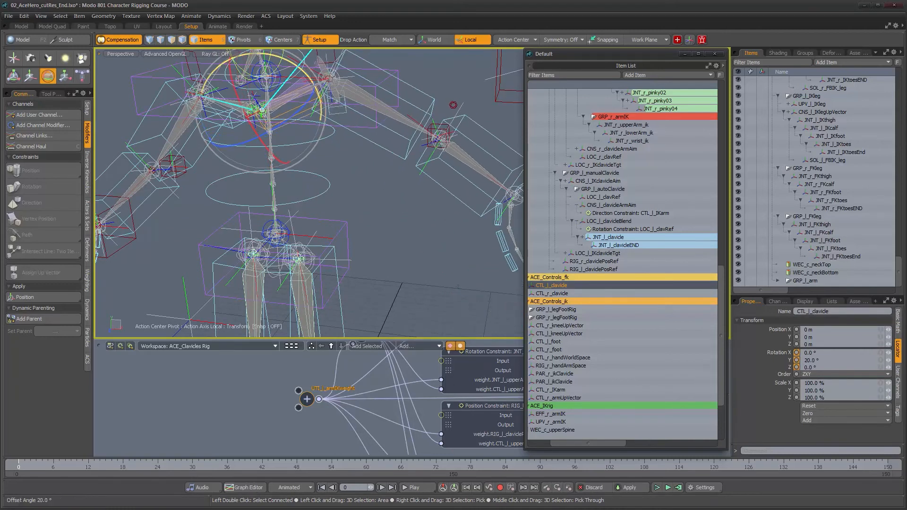
Step: Zero all the transforms of CTL_l_upperArm
click(352, 98)
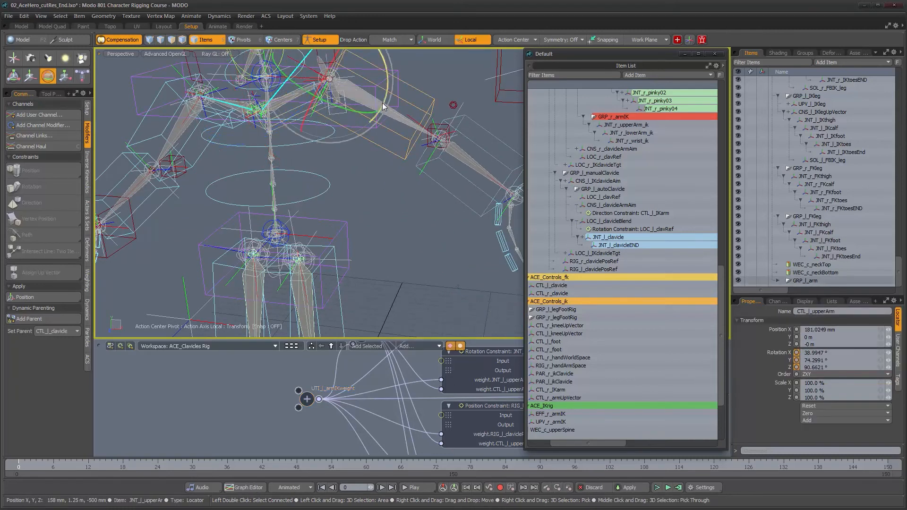
alt+drag(379, 217, 373, 246)
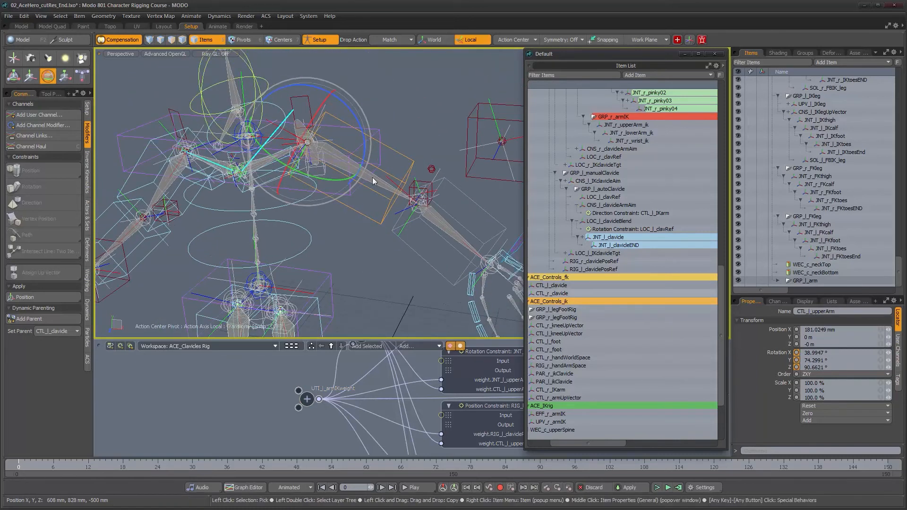
click(815, 413)
click(815, 433)
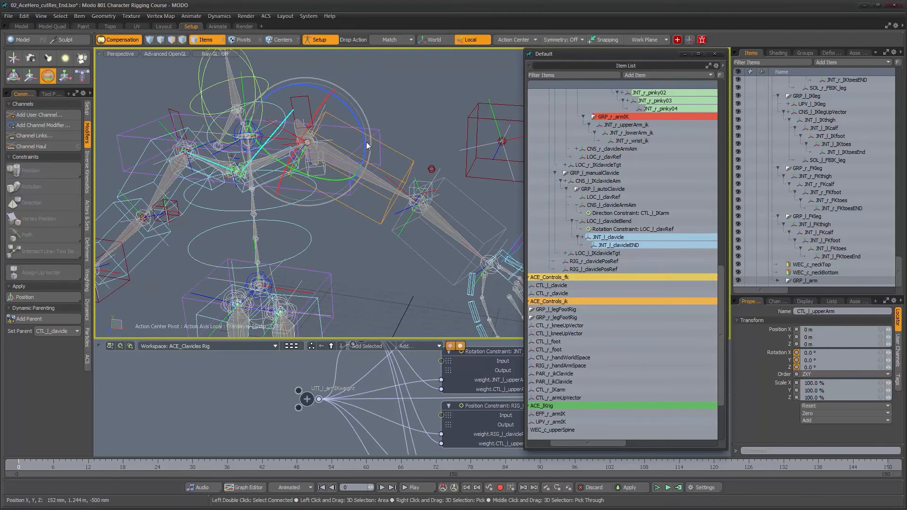
Step: Test rotating the FK controls CTL_l_upperArm and CTL_l_lowerArm, undoing the test rotations
mouse_move(367, 141)
mouse_down()
mouse_move(362, 89)
mouse_move(348, 78)
mouse_move(396, 130)
mouse_move(366, 160)
mouse_move(379, 118)
mouse_move(360, 81)
mouse_move(317, 79)
mouse_move(360, 88)
mouse_move(381, 182)
mouse_move(366, 201)
mouse_move(384, 186)
mouse_move(375, 132)
mouse_up()
key(ctrl+z)
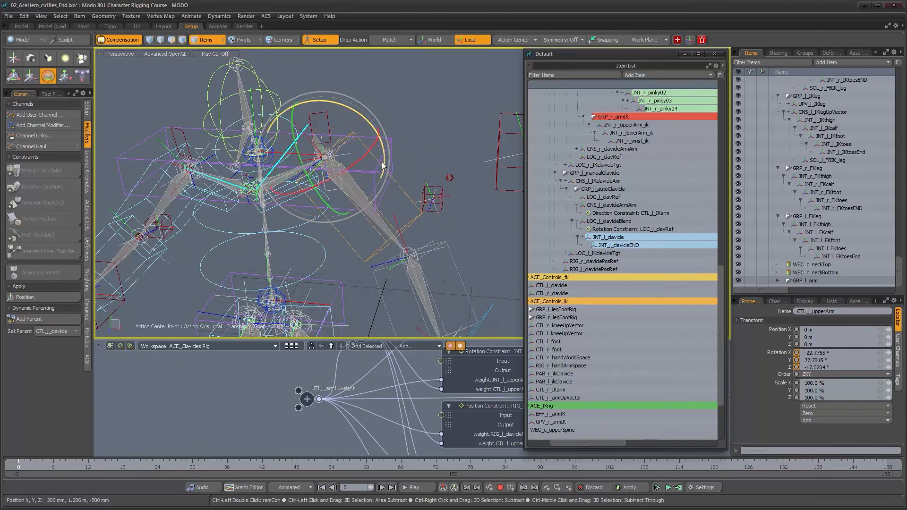
key(ctrl+z)
alt+drag(476, 209, 421, 155)
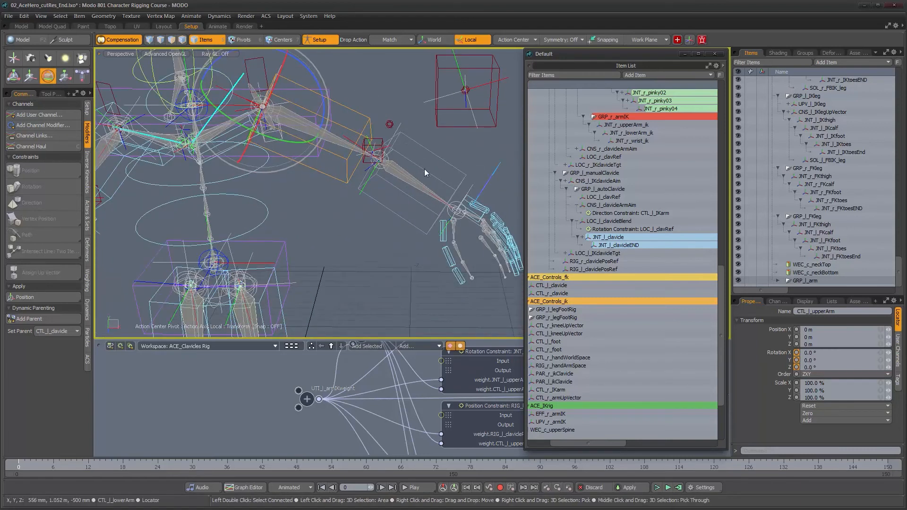
key(space)
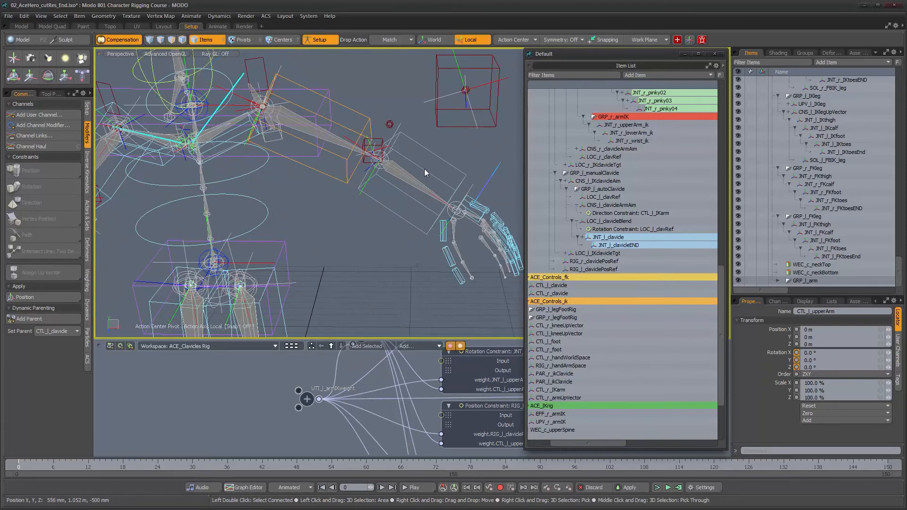
key(e)
alt+drag(423, 173, 360, 259)
key(ctrl+z)
alt+drag(356, 204, 311, 148)
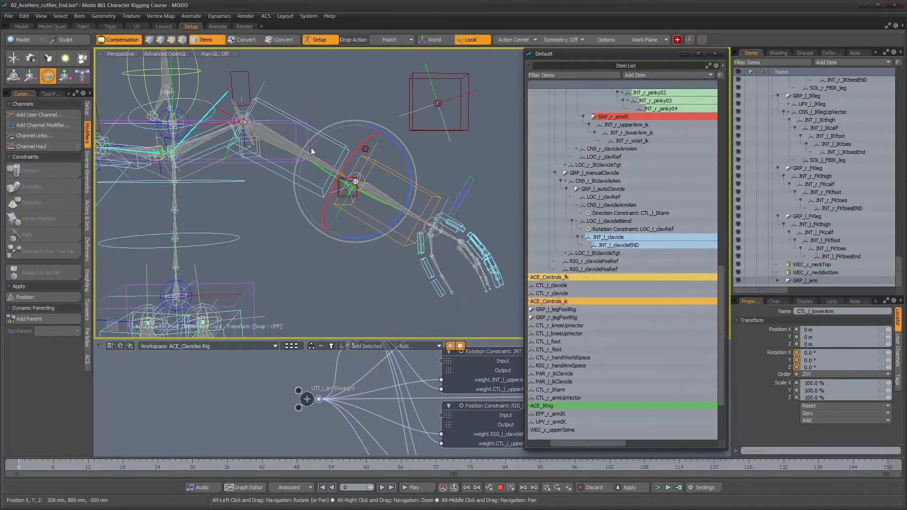
Step: Zero the rotation of CTL_l_clavicle
key(q)
click(211, 152)
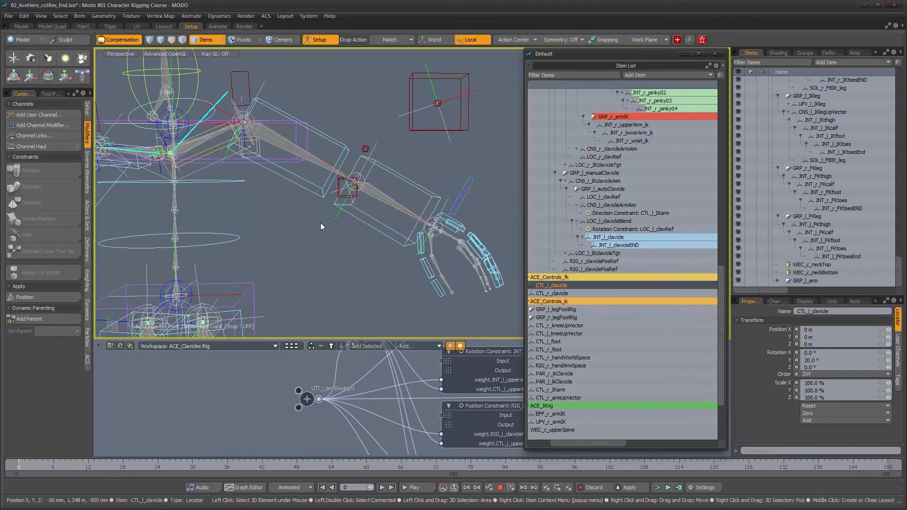
click(825, 414)
click(826, 421)
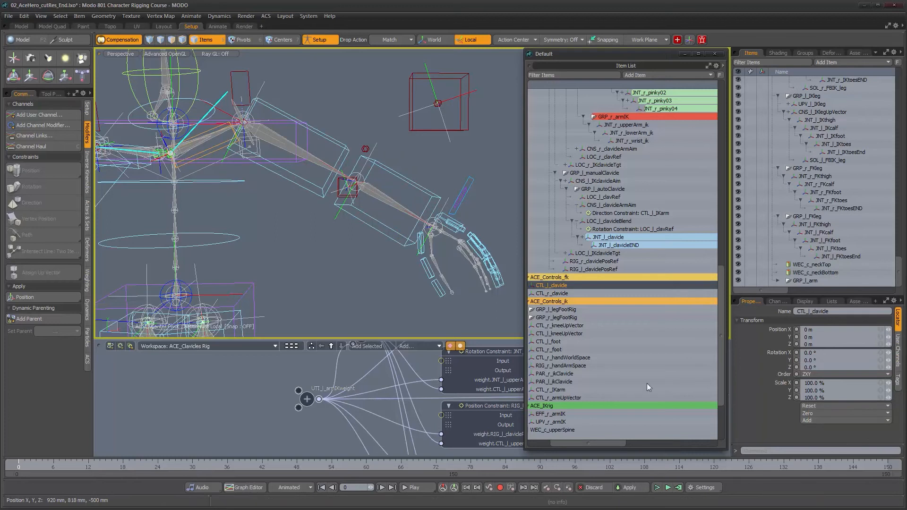
key(ctrl+z)
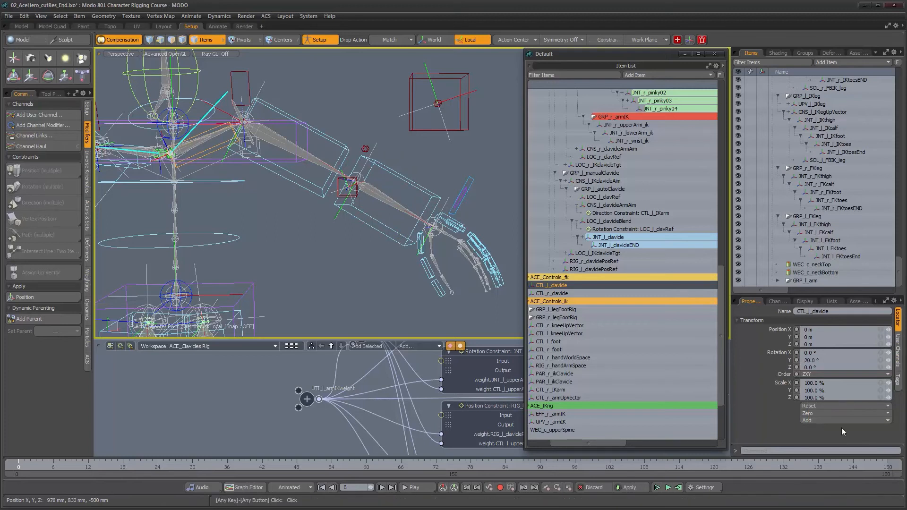
click(823, 414)
click(822, 415)
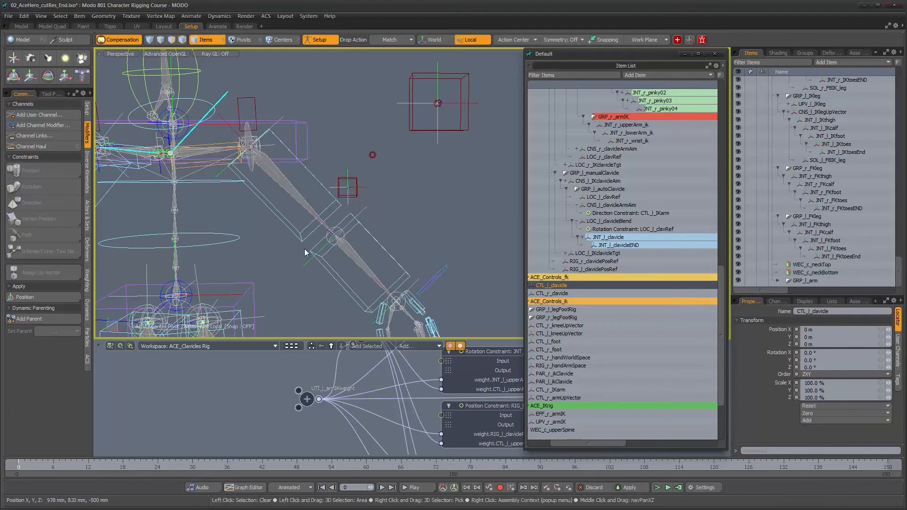
Step: Examine the left clavicle, shoulder and upper arm joints from several angles
alt+drag(306, 252, 337, 260)
alt+right_drag(293, 224, 324, 225)
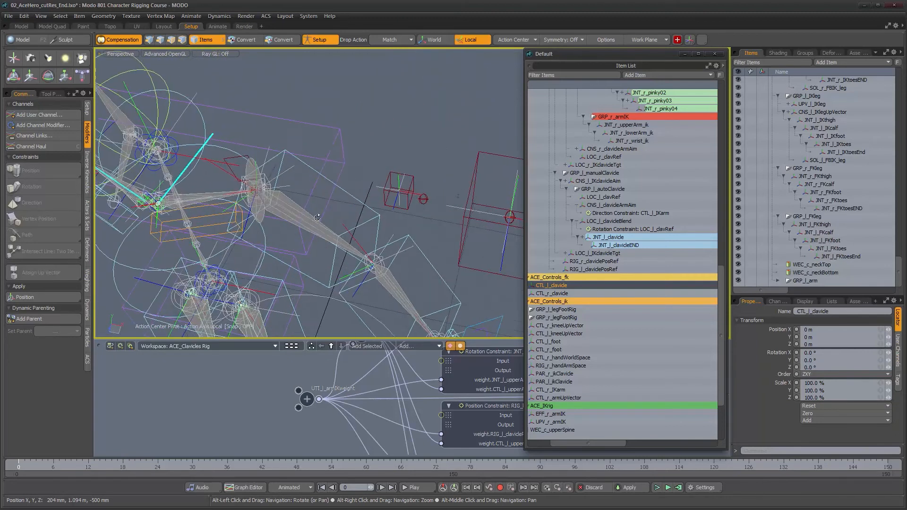
alt+middle_drag(324, 225, 322, 186)
alt+right_drag(321, 186, 330, 187)
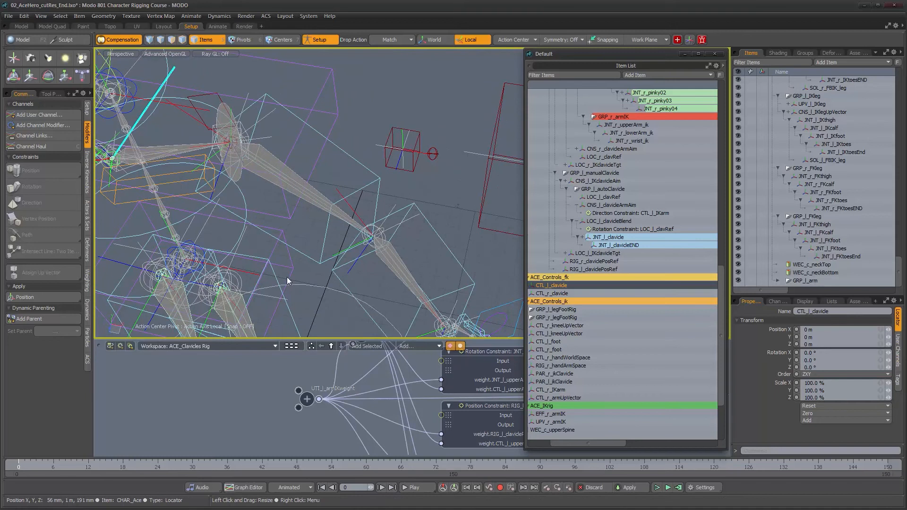
key(ctrl+space)
alt+drag(356, 313, 363, 246)
alt+middle_drag(364, 246, 388, 252)
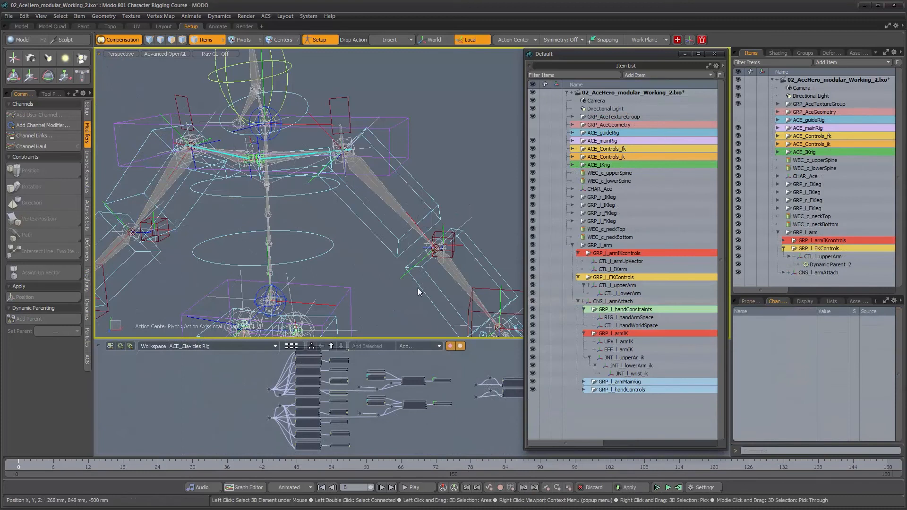
Step: Test rotating CTL_l_upperArm, undo the rotation, and inspect the left shoulder
alt+drag(358, 230, 437, 303)
click(389, 200)
key(e)
key(ctrl+z)
alt+drag(441, 158, 449, 140)
alt+drag(421, 171, 423, 175)
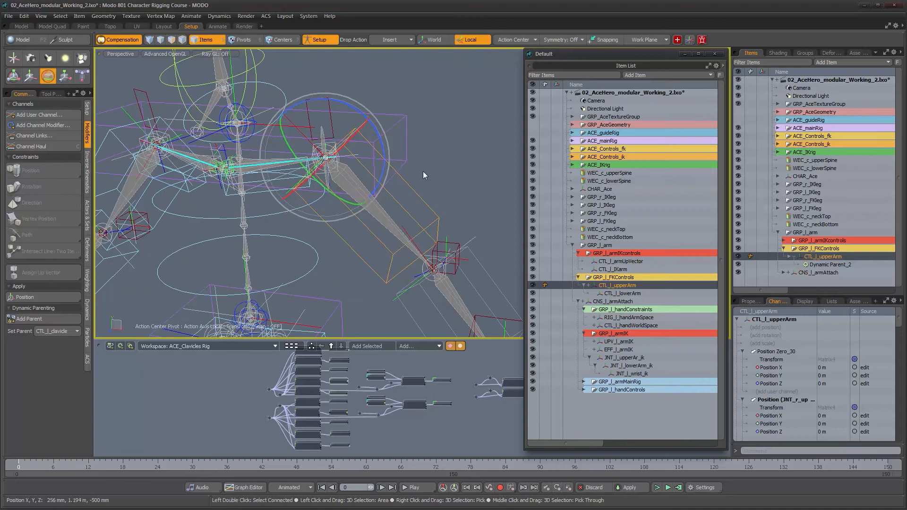
Step: Examine the Dynamic Parent_2 modifier on CTL_l_upperArm and how it ties the control to the left clavicle
click(831, 265)
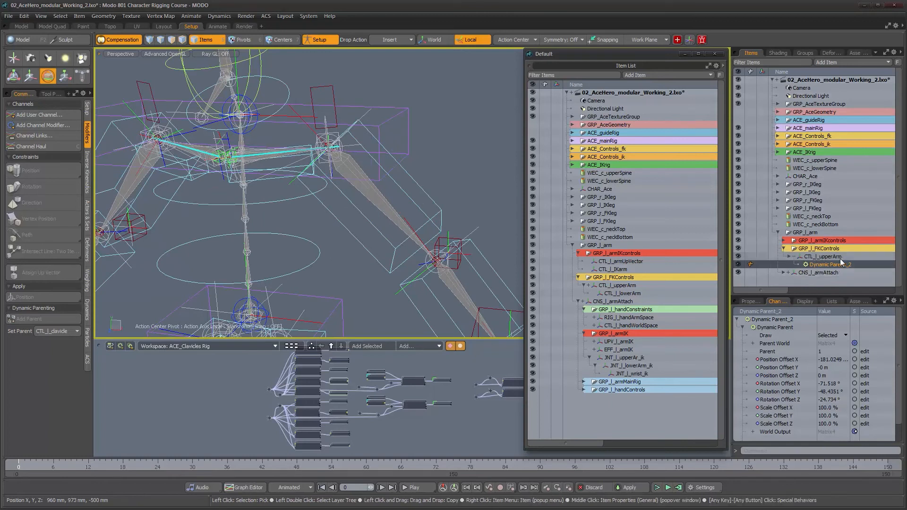
alt+drag(433, 205, 399, 199)
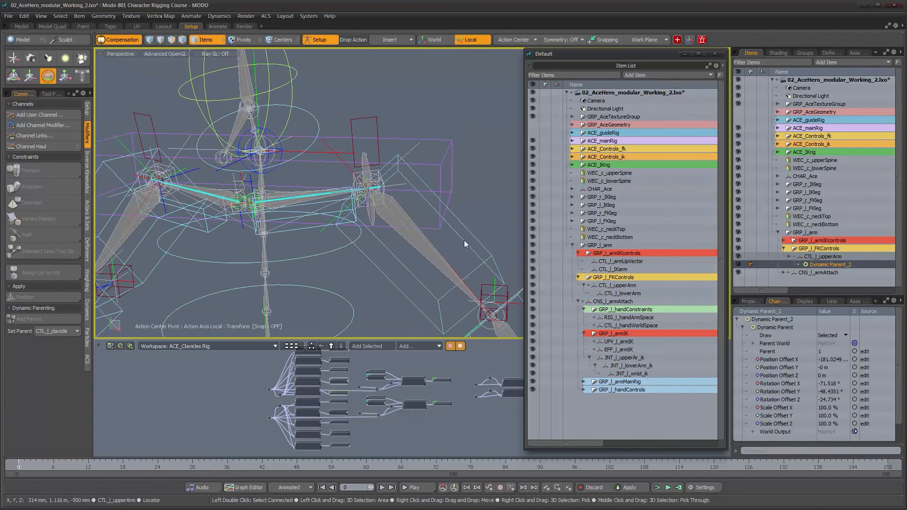
alt+drag(465, 244, 451, 228)
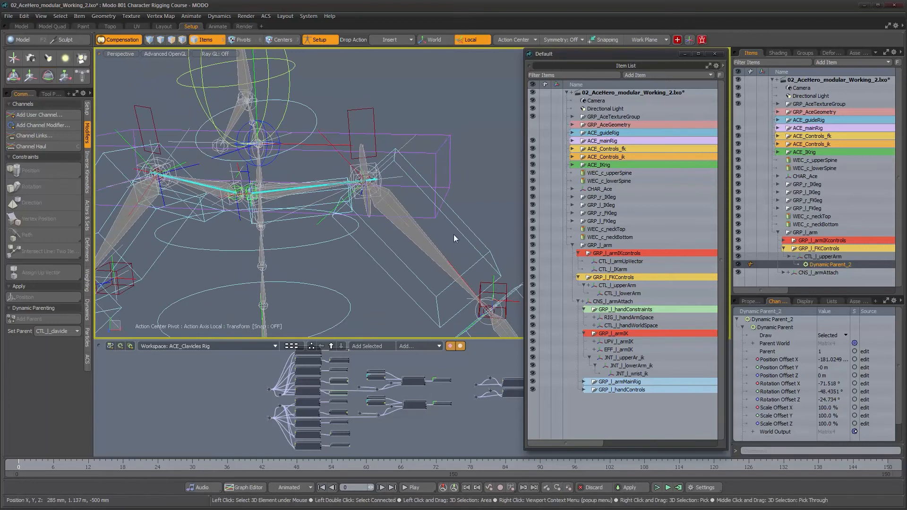
shift+click(459, 232)
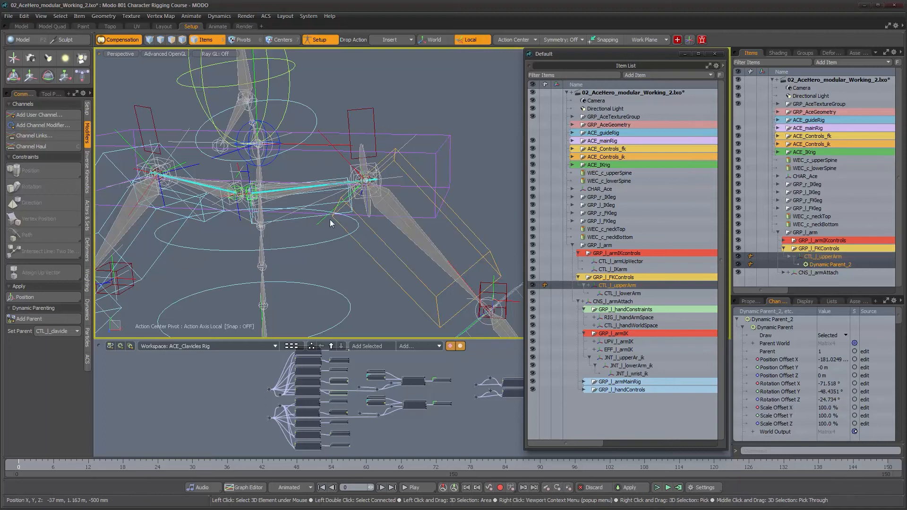
right_click(817, 266)
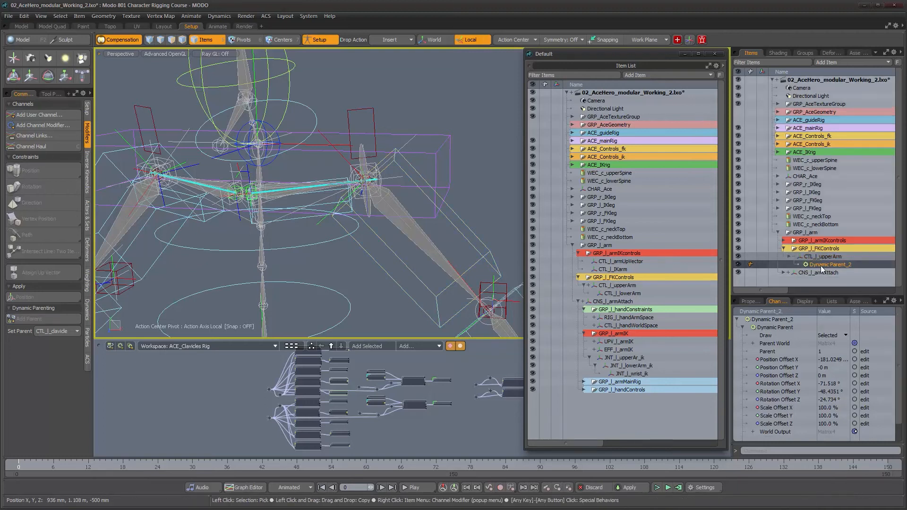
mouse_move(822, 275)
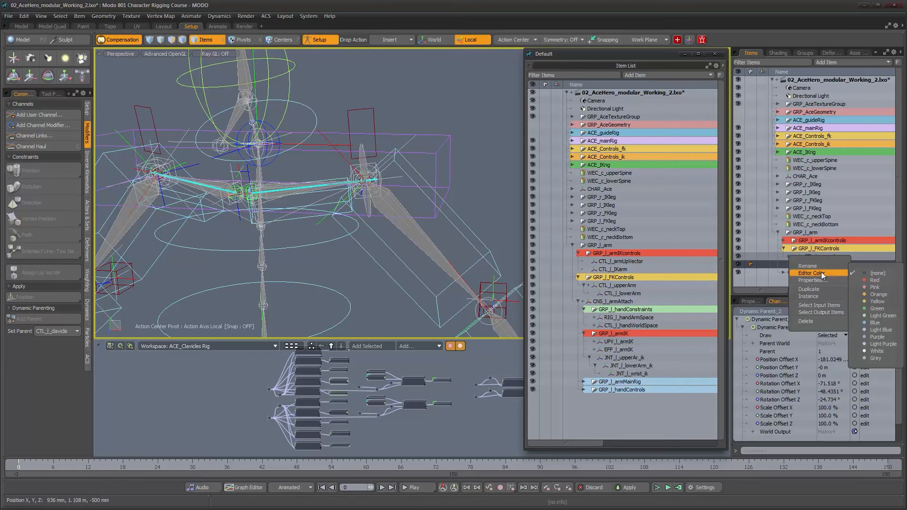
click(394, 217)
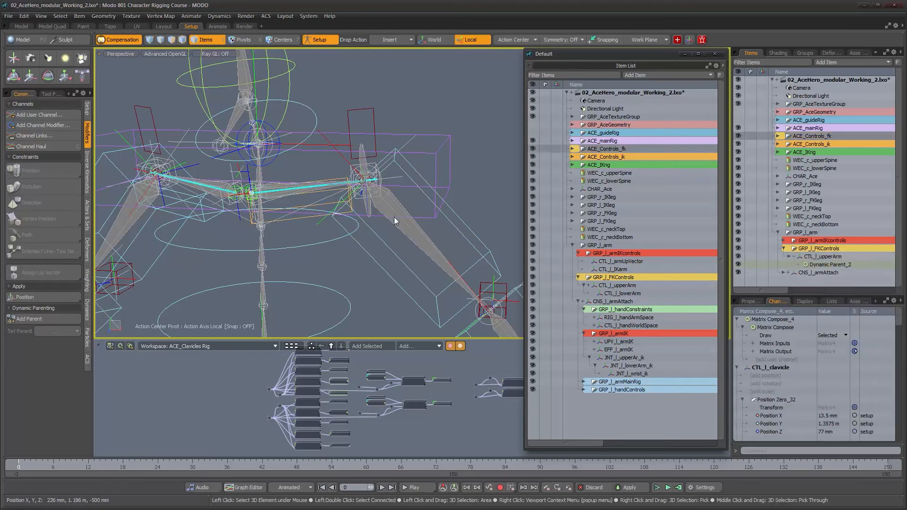
alt+drag(304, 234, 414, 205)
scroll(414, 205, down, 3)
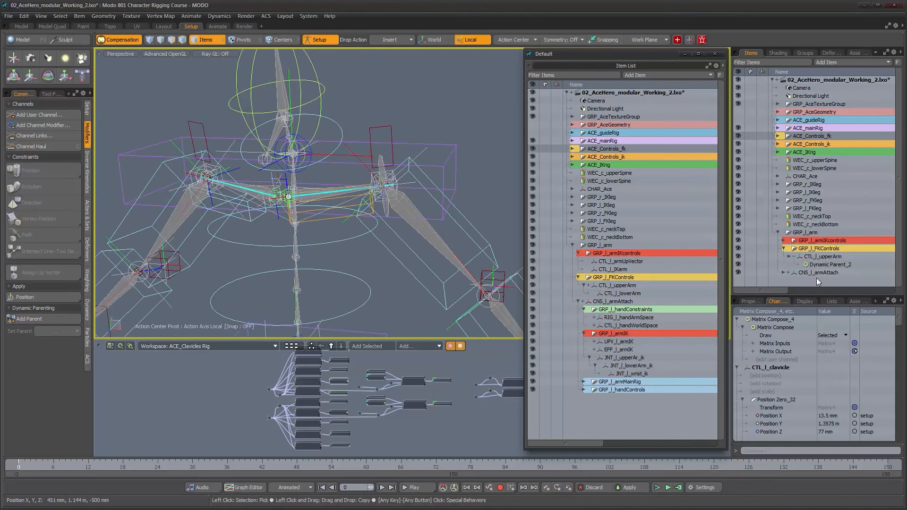
Step: Delete the Dynamic Parent_2 modifier from CTL_l_upperArm
click(818, 265)
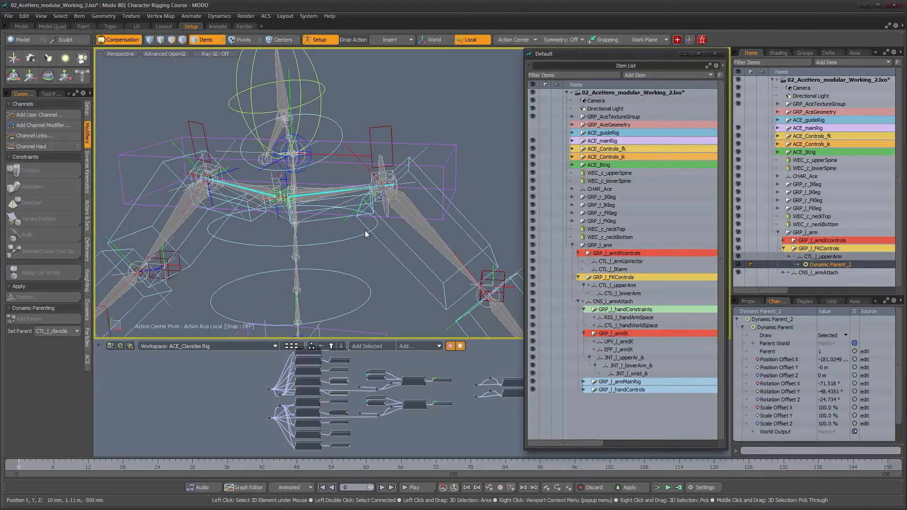
key(Delete)
alt+middle_drag(406, 240, 349, 221)
scroll(373, 224, up, 3)
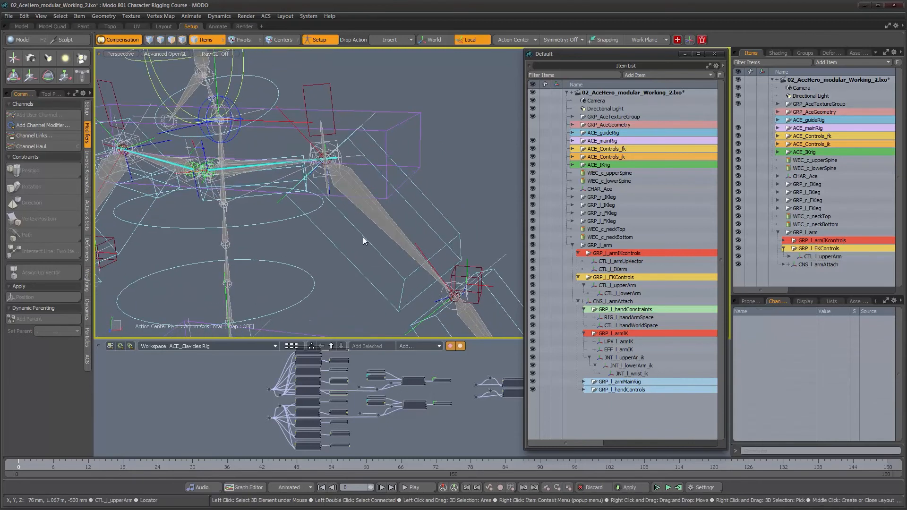
Step: Add position and rotation constraints that tie CTL_l_upperArm to CTL_l_clavicle, keeping the current offset
click(362, 237)
alt+middle_drag(362, 237, 390, 212)
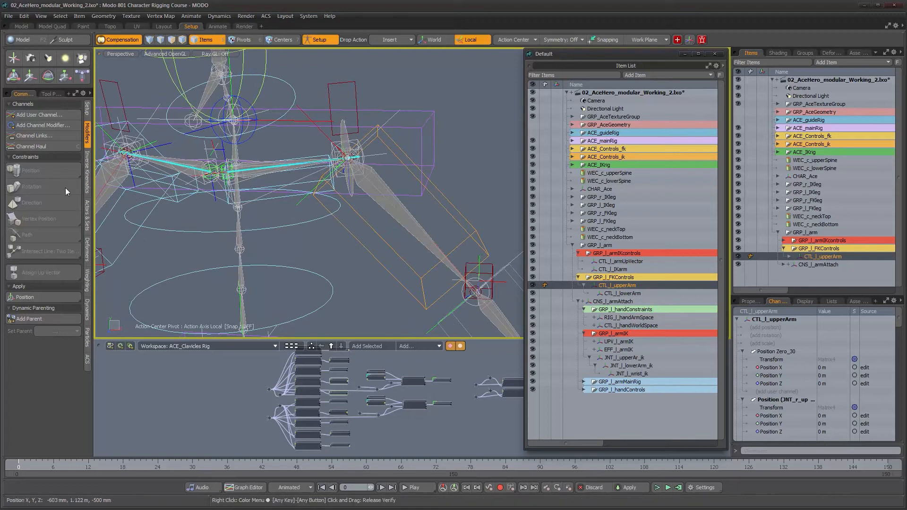
key(shift)
shift+click(273, 199)
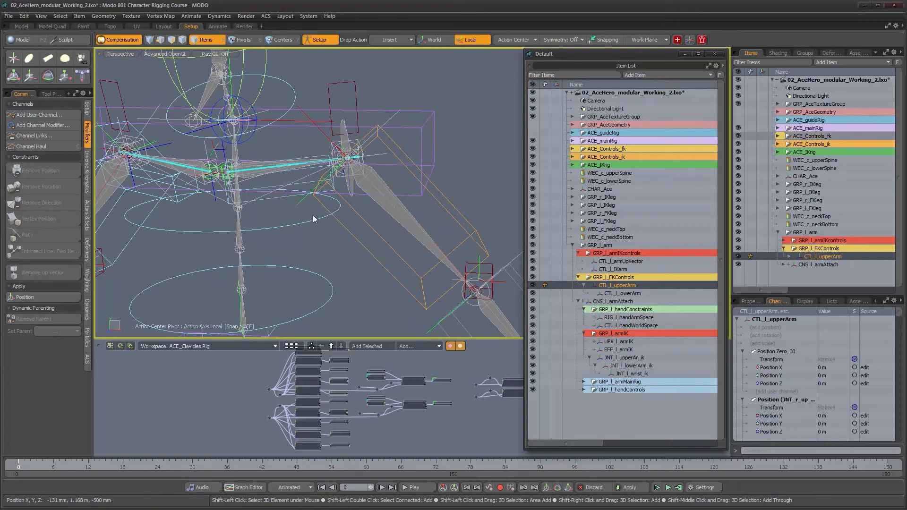
scroll(293, 212, up, 3)
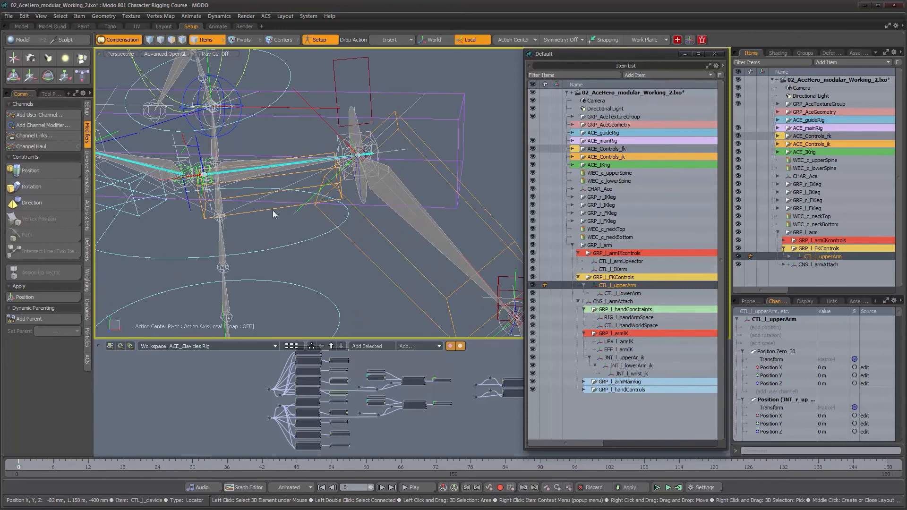
alt+drag(358, 260, 373, 223)
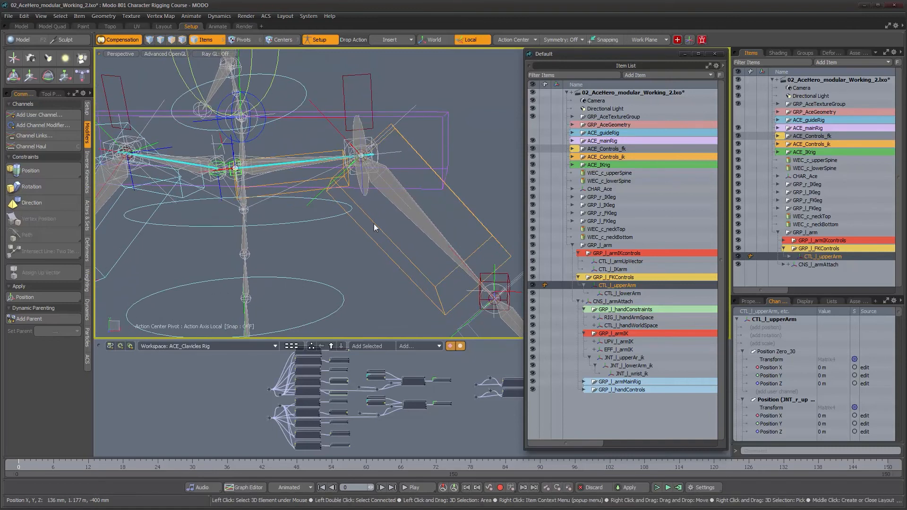
click(58, 170)
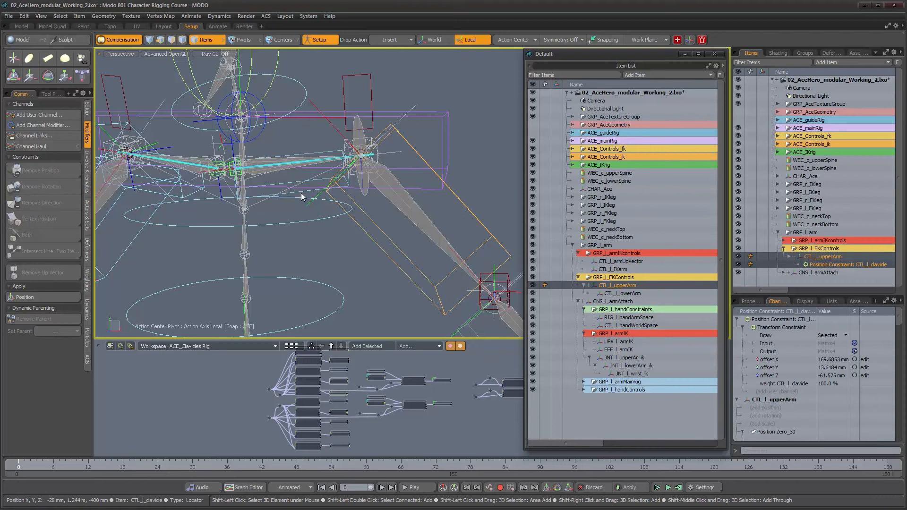
click(48, 188)
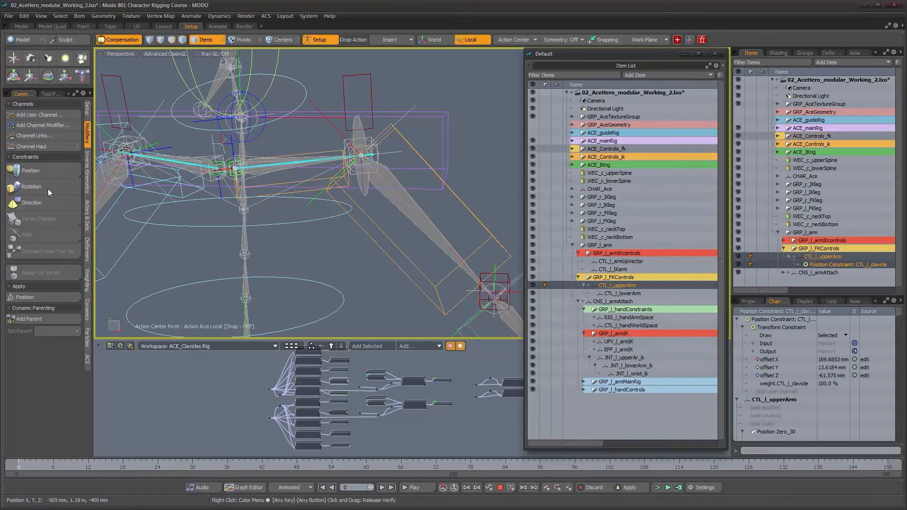
Step: Test the constraints by rotating CTL_l_clavicle, undo the rotation, and inspect the shoulder from several angles
click(302, 196)
click(301, 192)
key(e)
drag(299, 145, 296, 101)
key(ctrl+z)
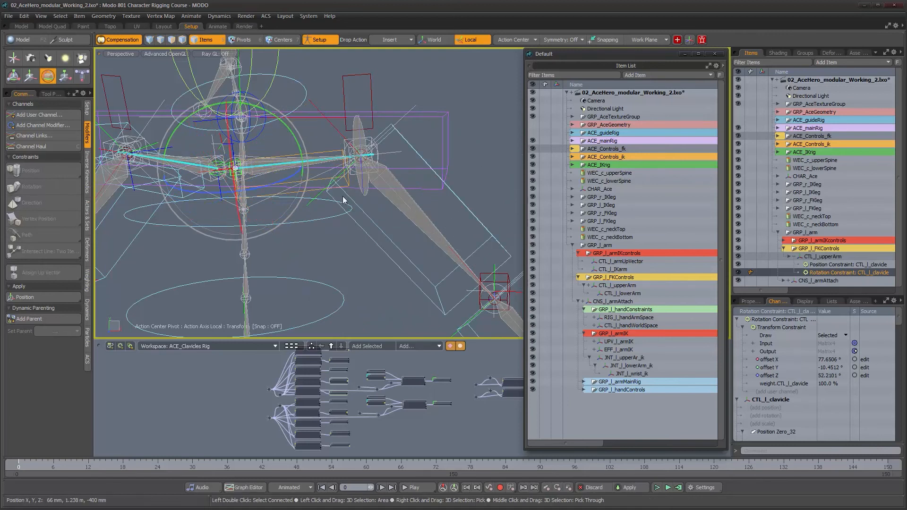
alt+drag(334, 213, 348, 229)
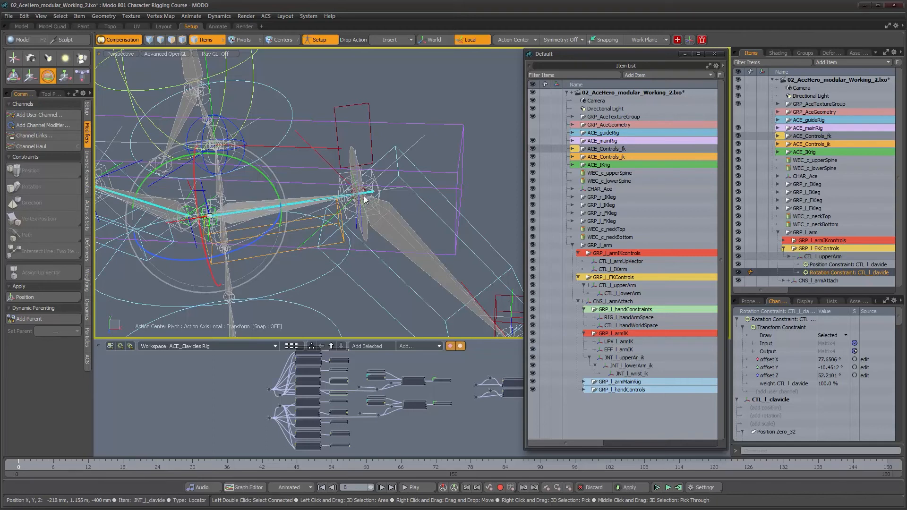
alt+drag(388, 235, 378, 208)
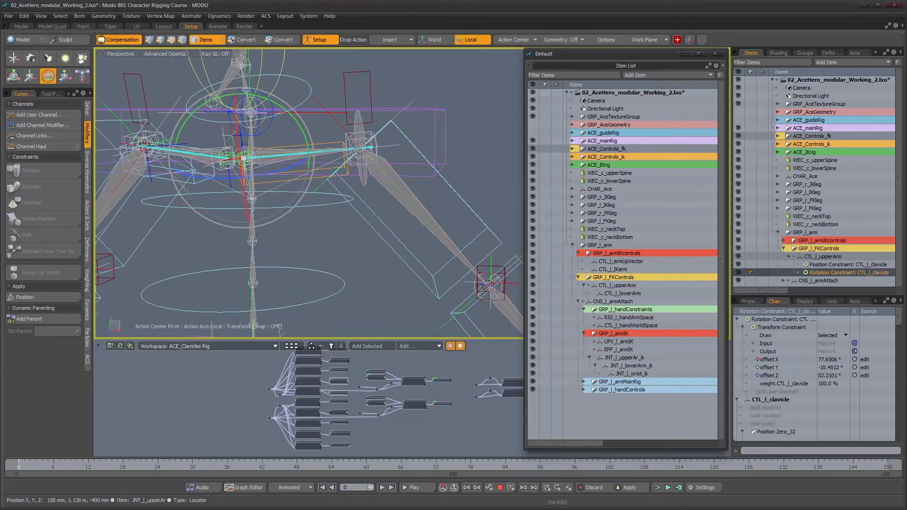
Step: Delete the position and rotation constraints on CTL_l_upperArm
shift+click(851, 265)
click(830, 273)
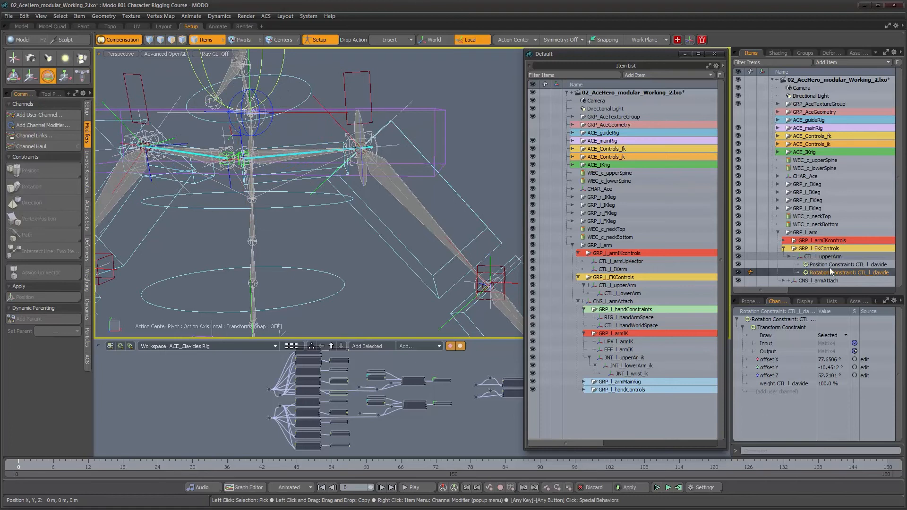
ctrl+click(829, 264)
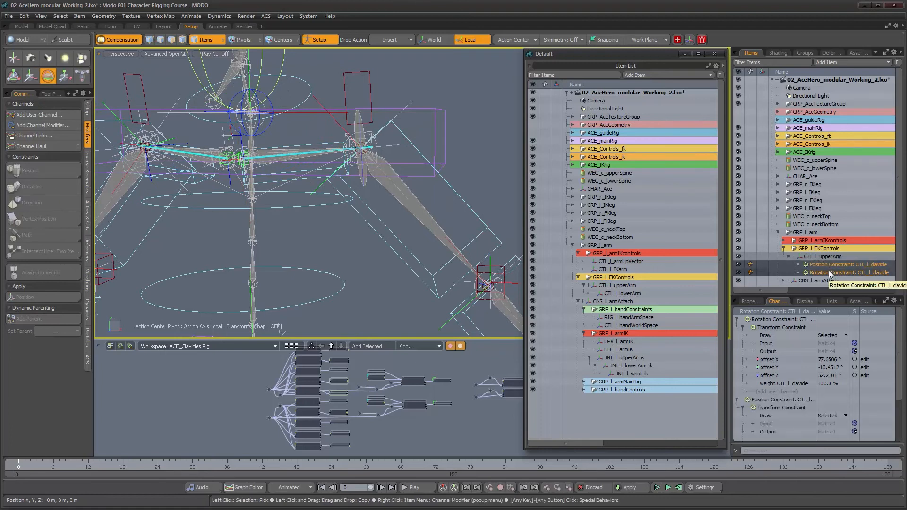
key(Delete)
mouse_move(329, 224)
alt+mouse_down()
mouse_move(335, 218)
mouse_move(301, 219)
mouse_move(341, 234)
alt+mouse_up()
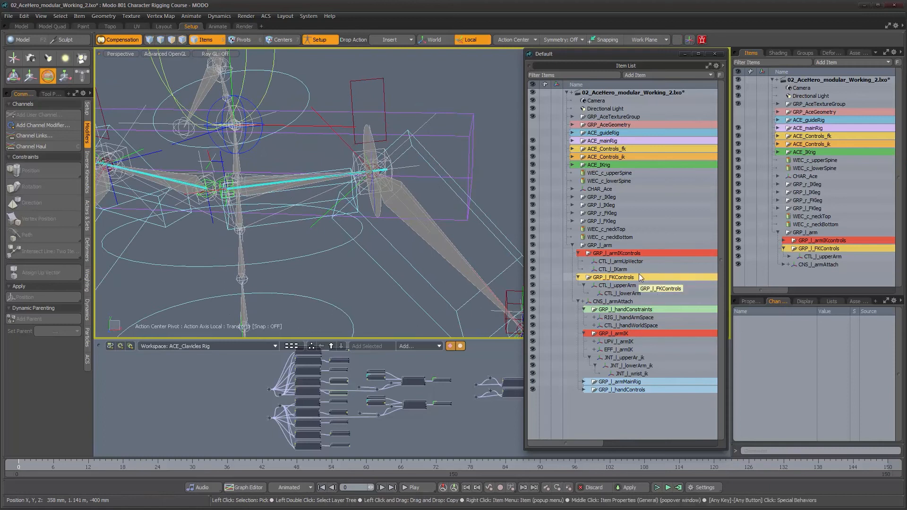
Step: Add a new locator and match its position and rotation to the left clavicle
key(l)
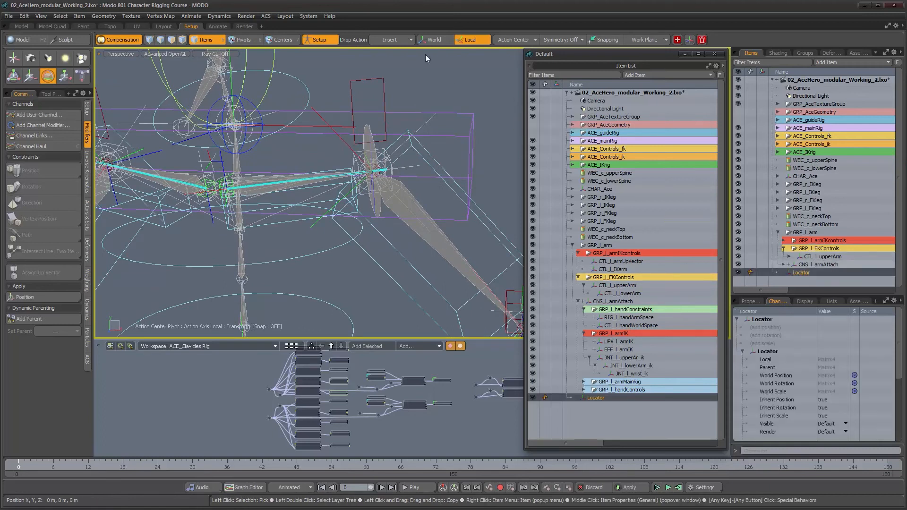
click(404, 40)
click(401, 14)
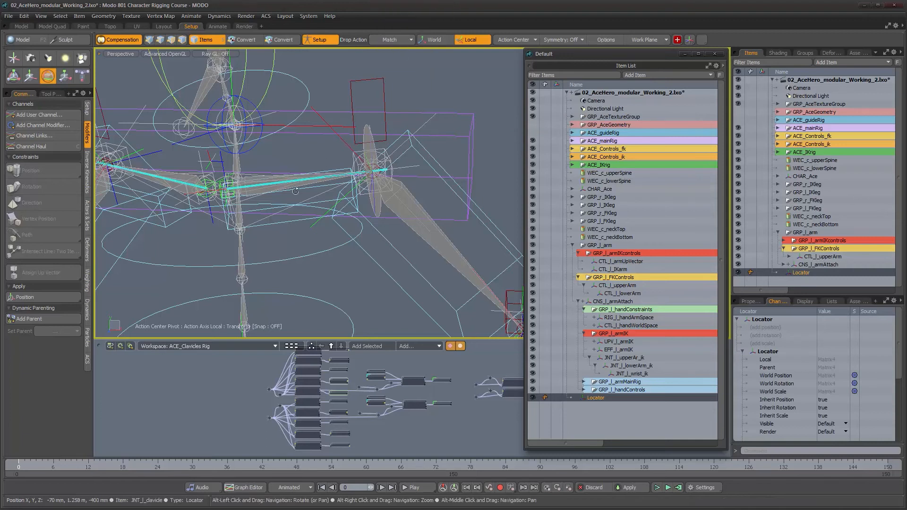
scroll(243, 160, up, 3)
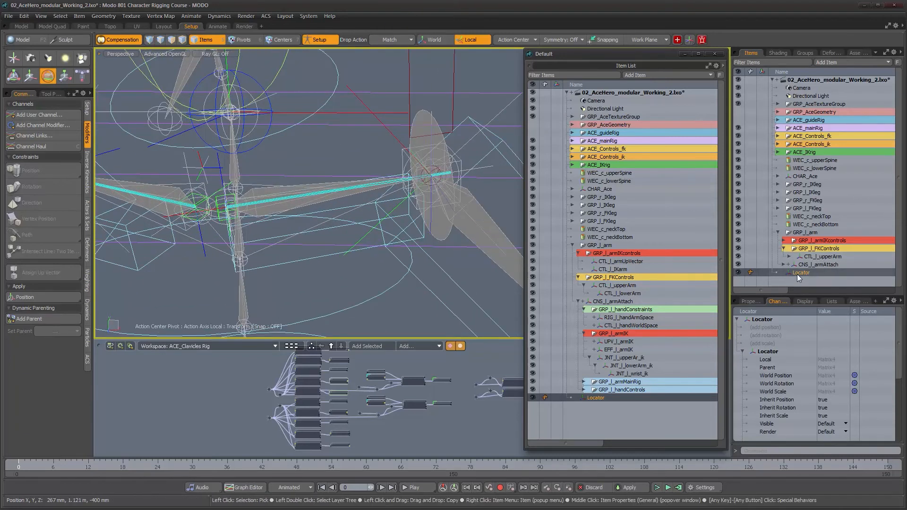
alt+drag(280, 263, 212, 268)
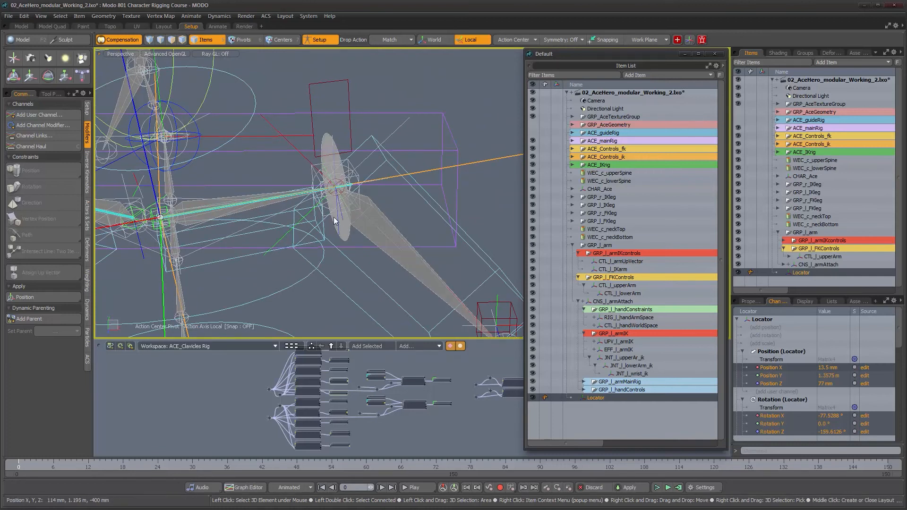
Step: Match only the new locator's position to the left shoulder joint, using the Match Position drop action
click(387, 51)
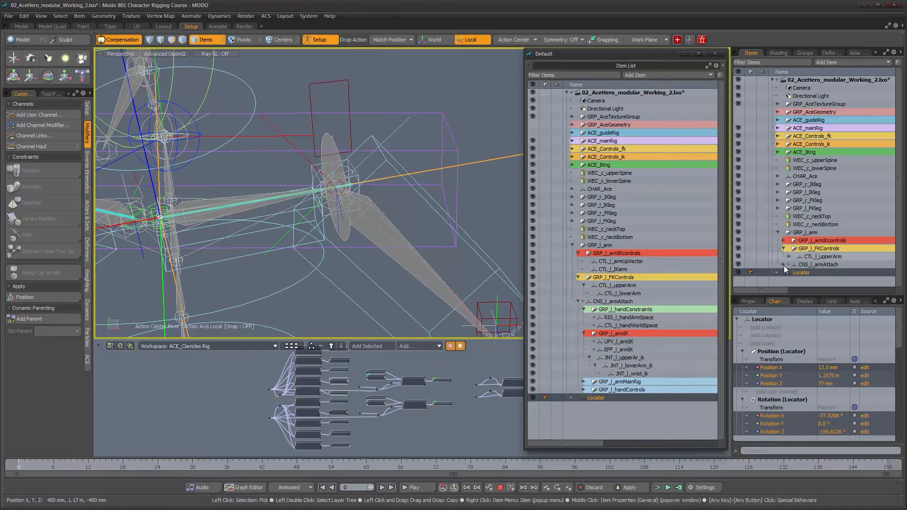
alt+drag(475, 251, 319, 227)
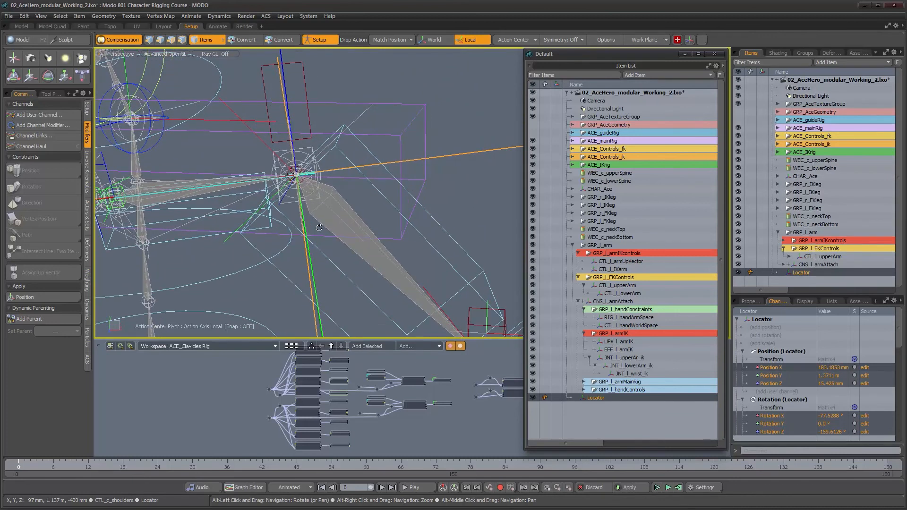
alt+drag(266, 203, 312, 210)
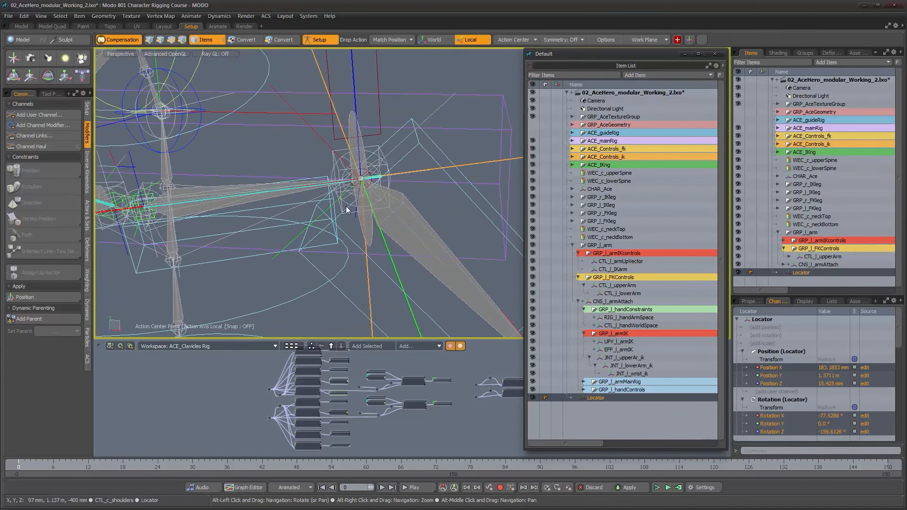
Step: Parent the new locator in place under CTL_l_clavicle
click(223, 260)
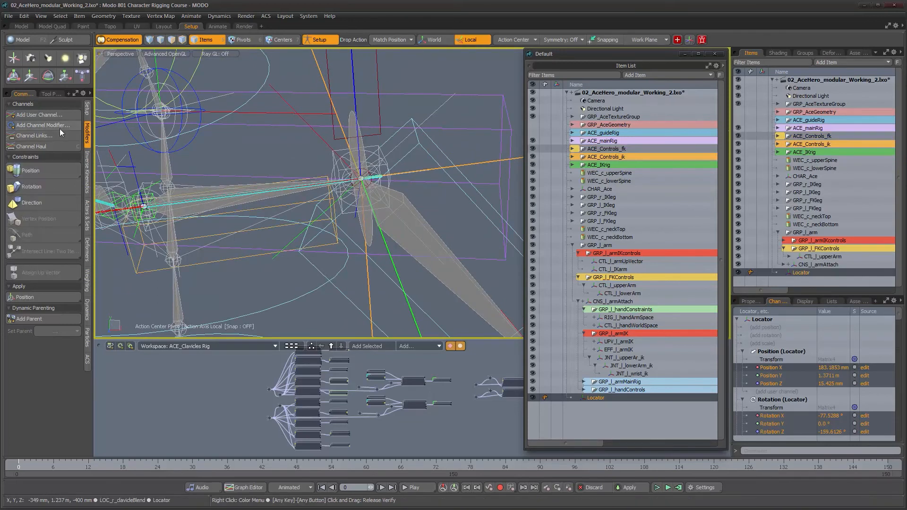
click(86, 111)
click(58, 151)
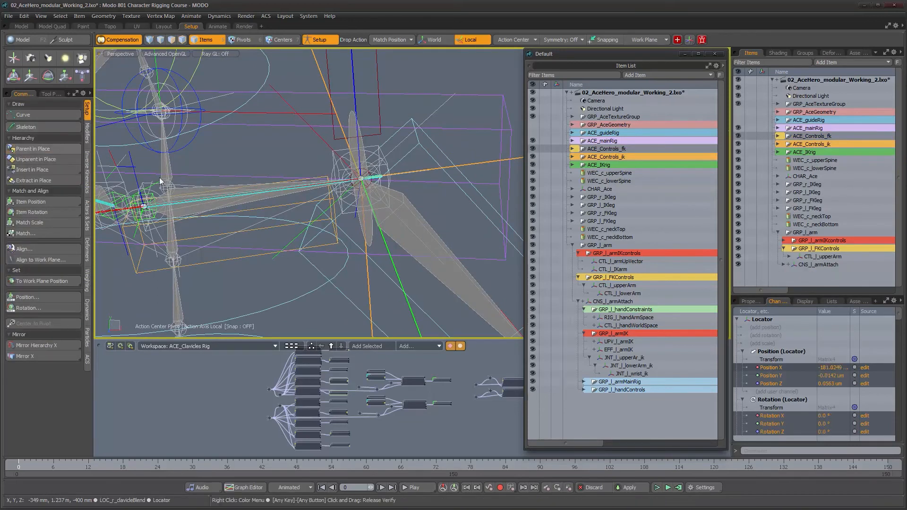
alt+drag(352, 254, 372, 239)
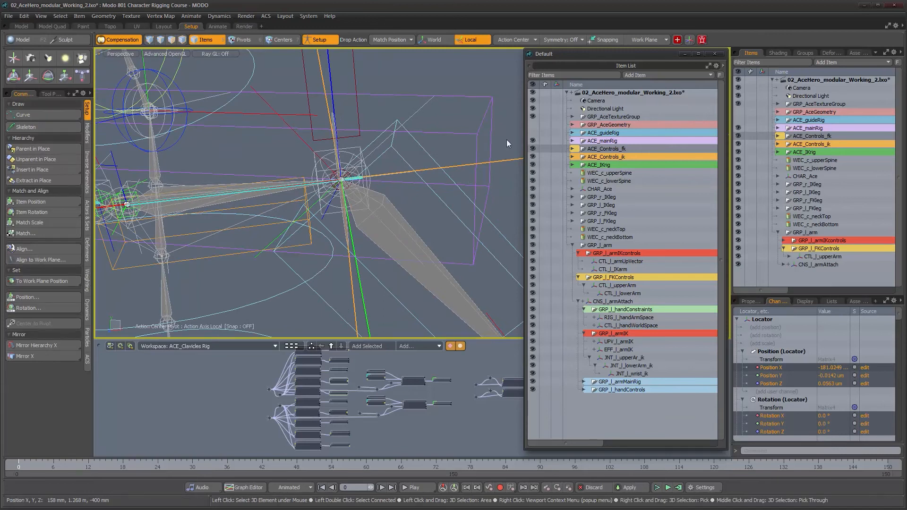
Step: Rename the new locator under CTL_l_clavicle to LOC_l_clavicleAttachEnd
click(506, 156)
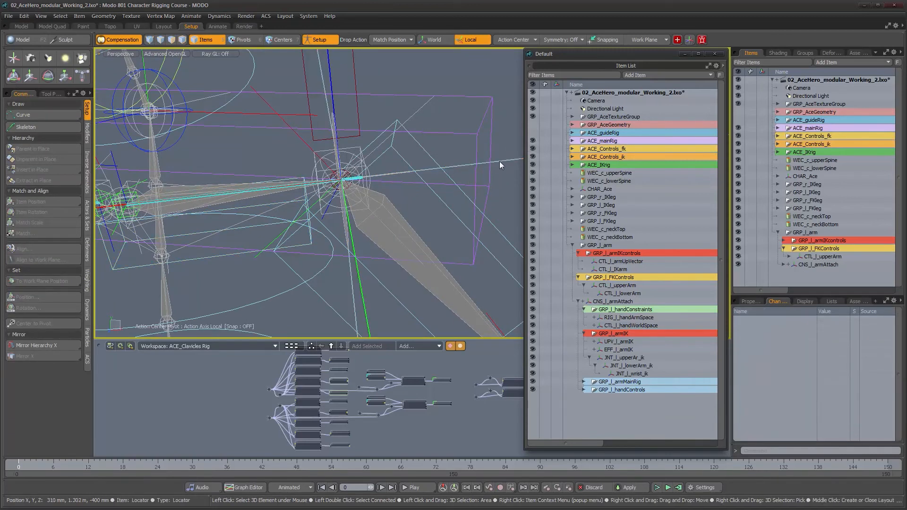
click(499, 162)
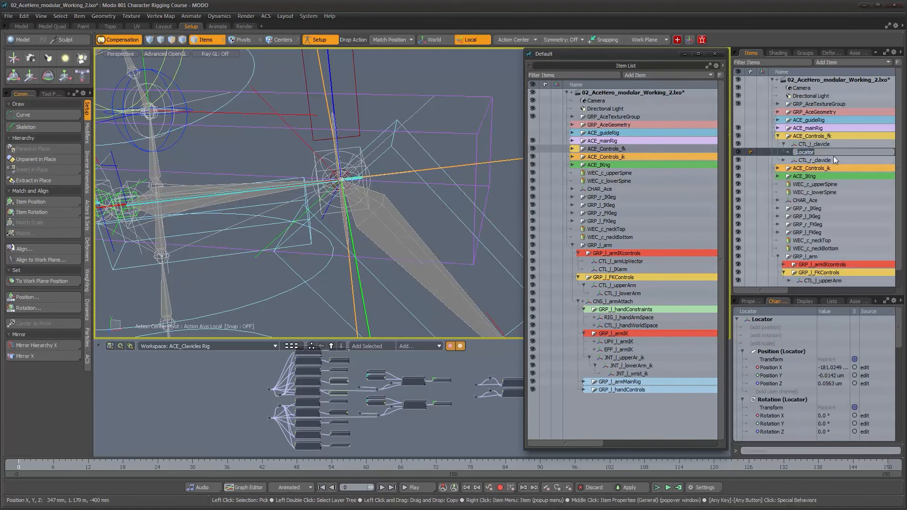
text(LOC_)
text(l_clavicleAttachEnd)
key(Return)
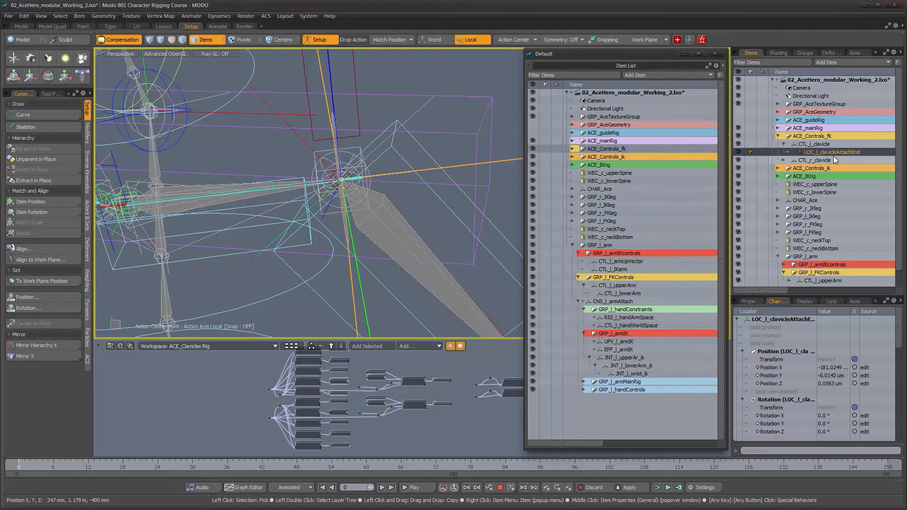
Step: Give LOC_l_clavicleAttachEnd a custom solid sphere shape with a radius of about 13 mm
alt+drag(385, 202, 348, 195)
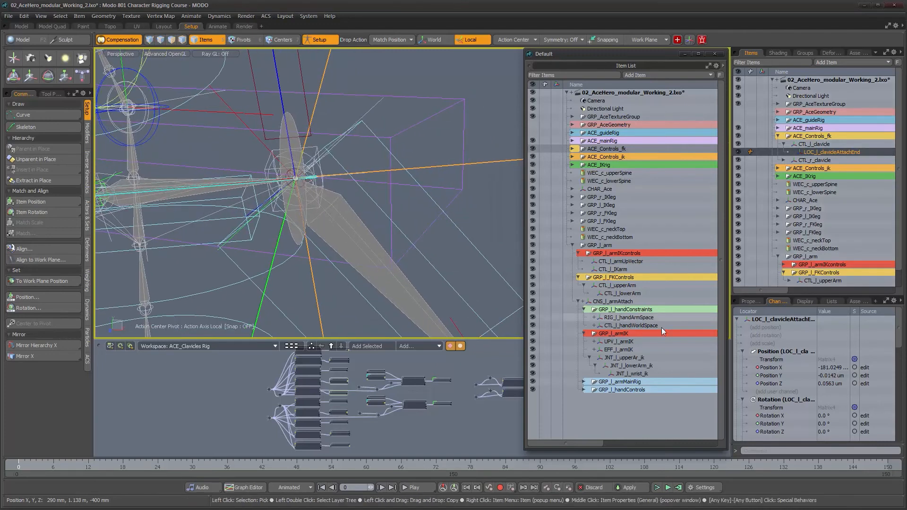
click(803, 301)
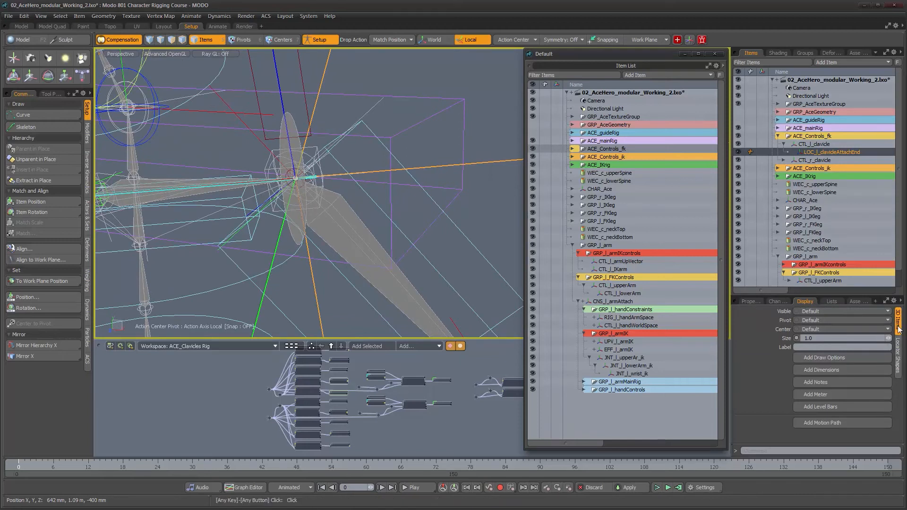
click(844, 358)
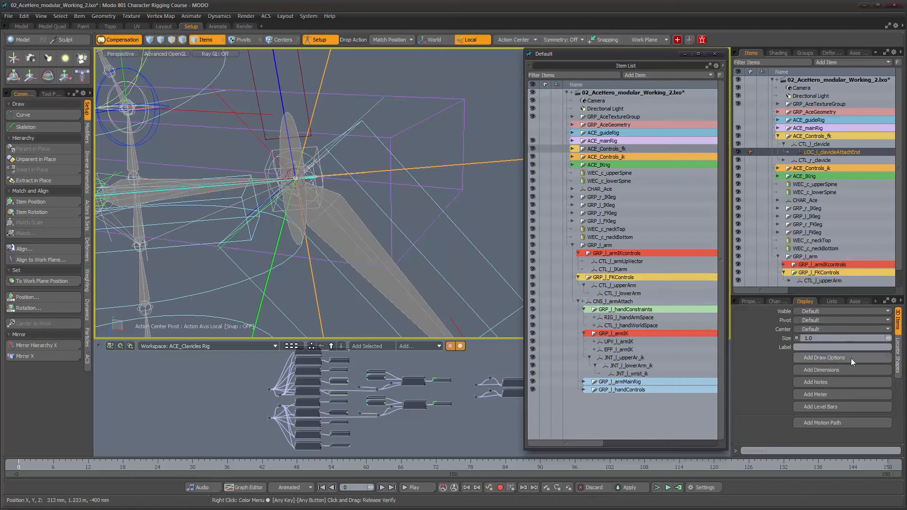
click(899, 362)
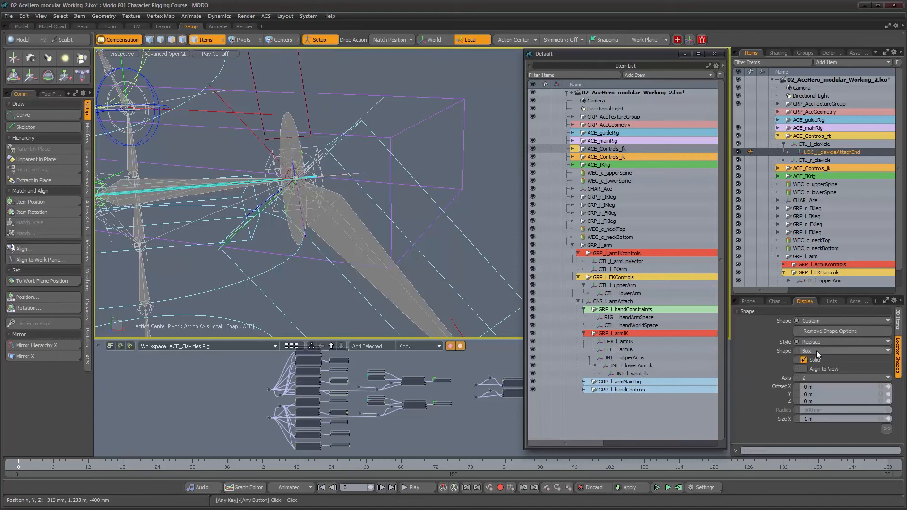
click(816, 351)
click(822, 386)
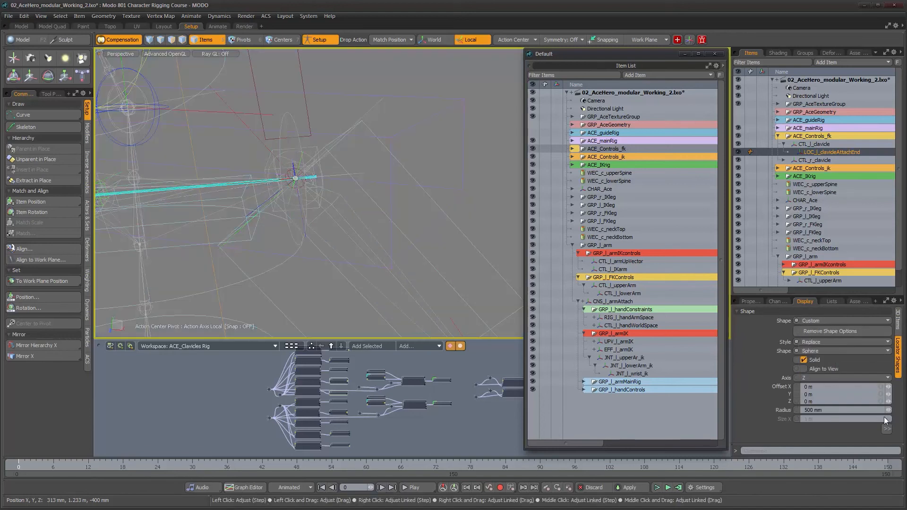
drag(887, 410, 860, 410)
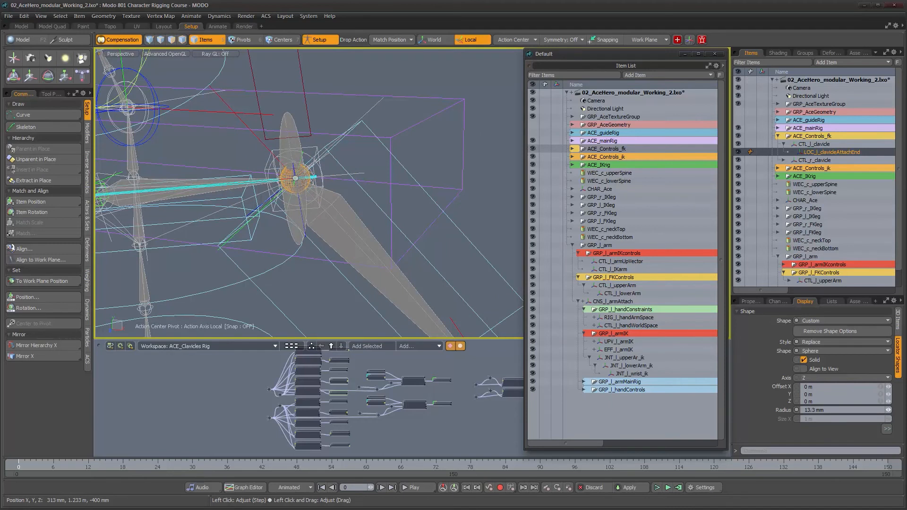
alt+drag(407, 221, 387, 212)
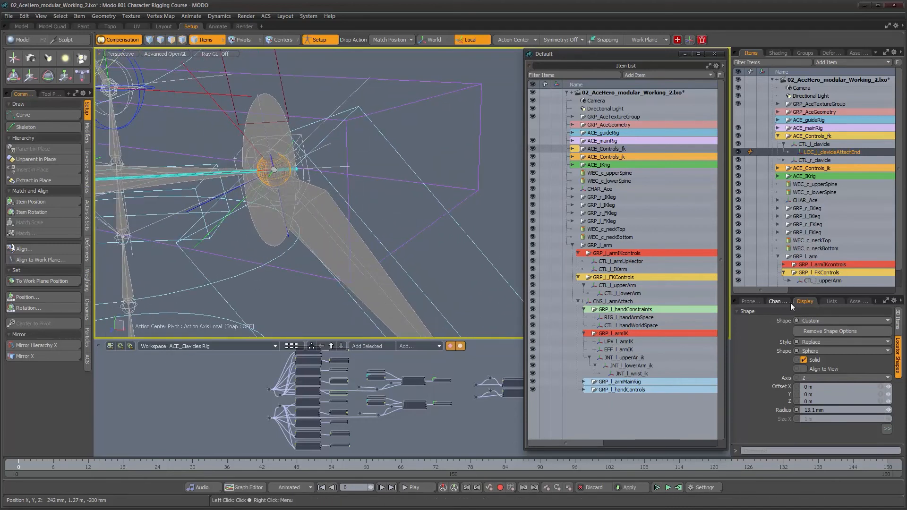
Step: Add draw options to LOC_l_clavicleAttachEnd and set a user fill colour of light cyan (0.33, 0.9, 1.0)
click(897, 319)
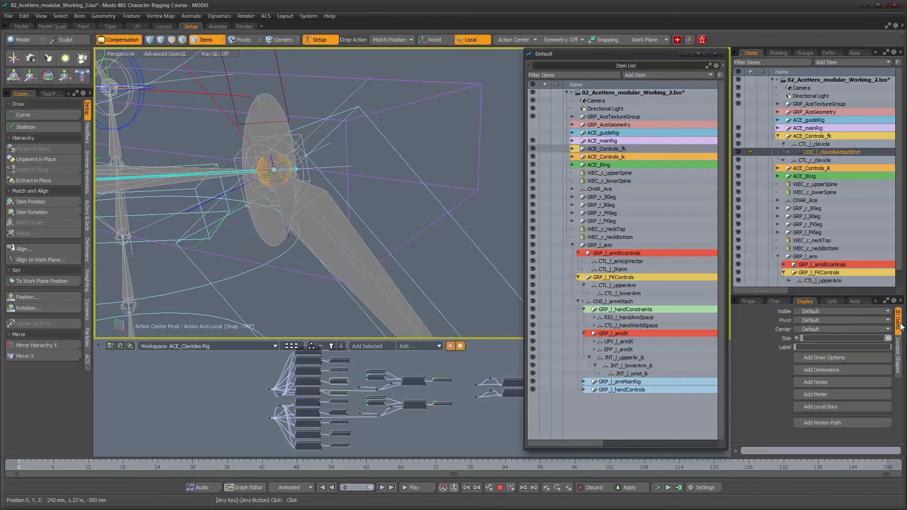
click(829, 358)
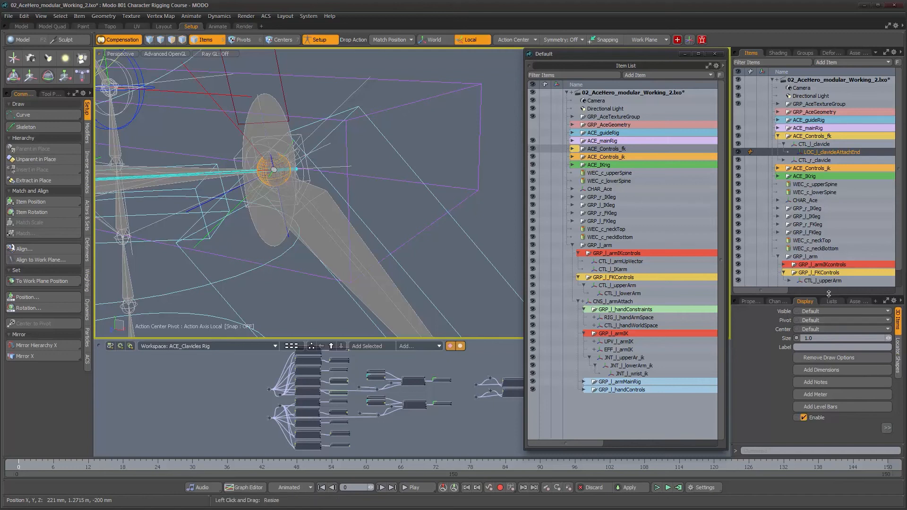
drag(826, 248, 825, 237)
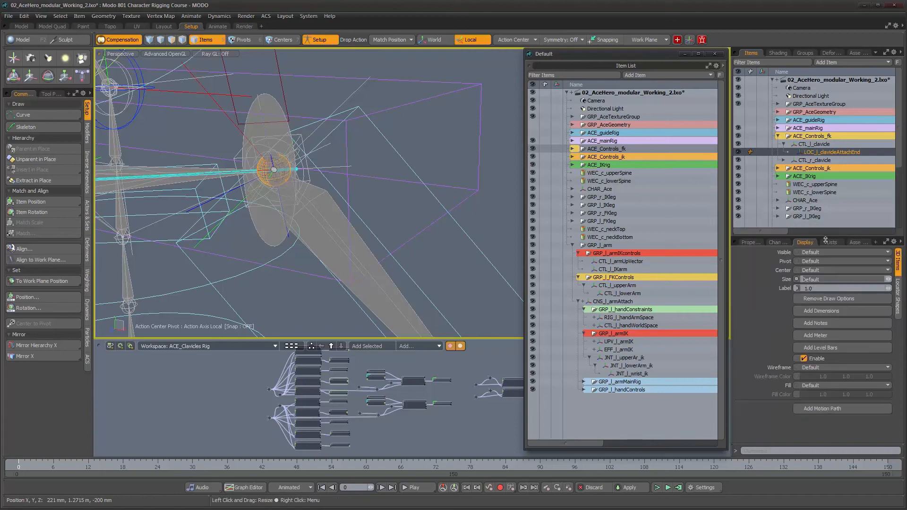
click(828, 386)
click(828, 393)
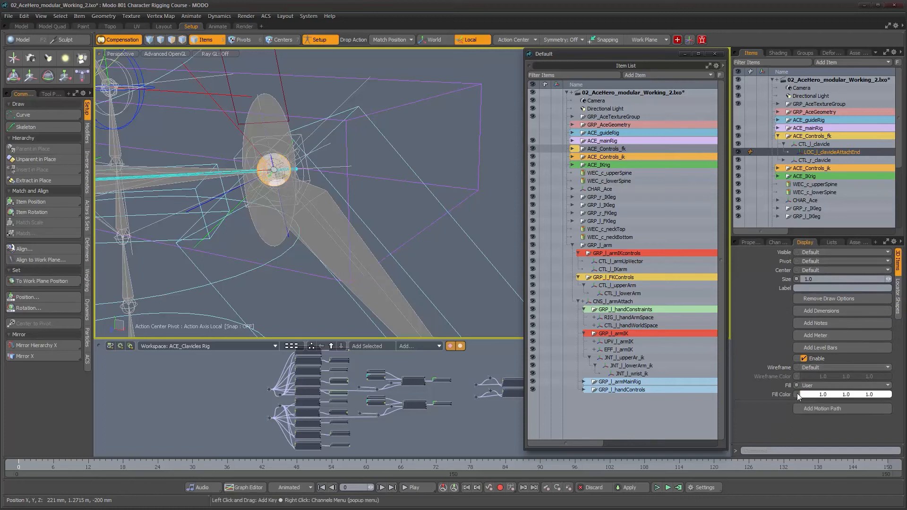
click(813, 397)
mouse_move(520, 371)
mouse_down()
mouse_move(516, 350)
mouse_move(530, 349)
mouse_move(527, 340)
mouse_up()
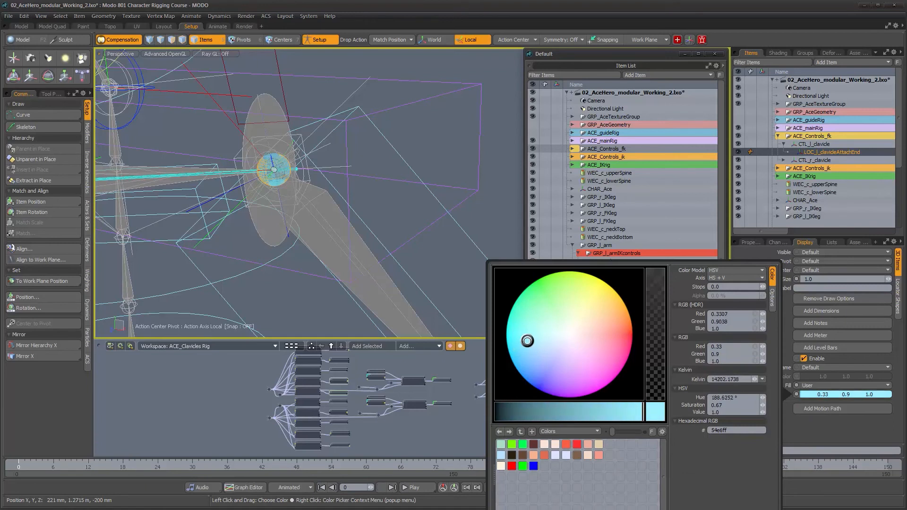
Step: Set the locator's wireframe to a user colour of dark teal (0.02, 0.24, 0.24), then deselect it
click(837, 370)
click(824, 382)
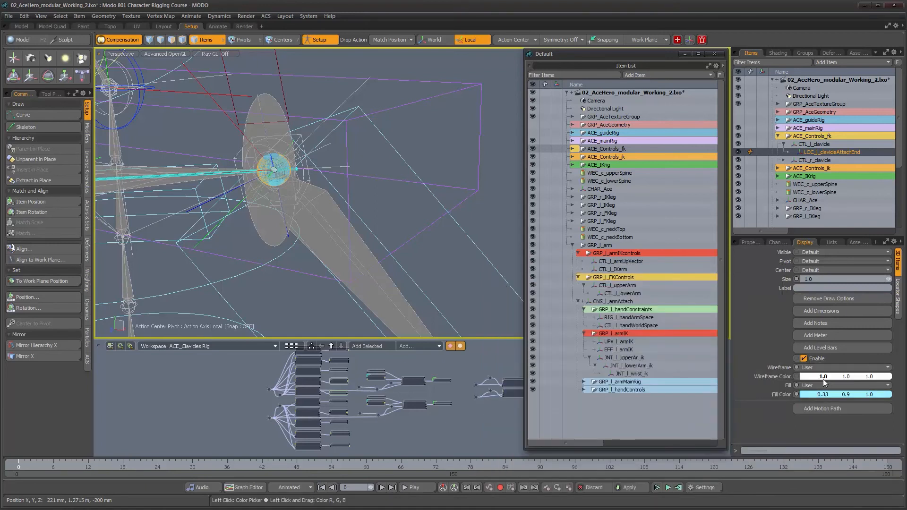
click(824, 378)
mouse_move(517, 327)
mouse_down()
mouse_move(532, 353)
mouse_move(511, 315)
mouse_up()
drag(539, 389, 530, 390)
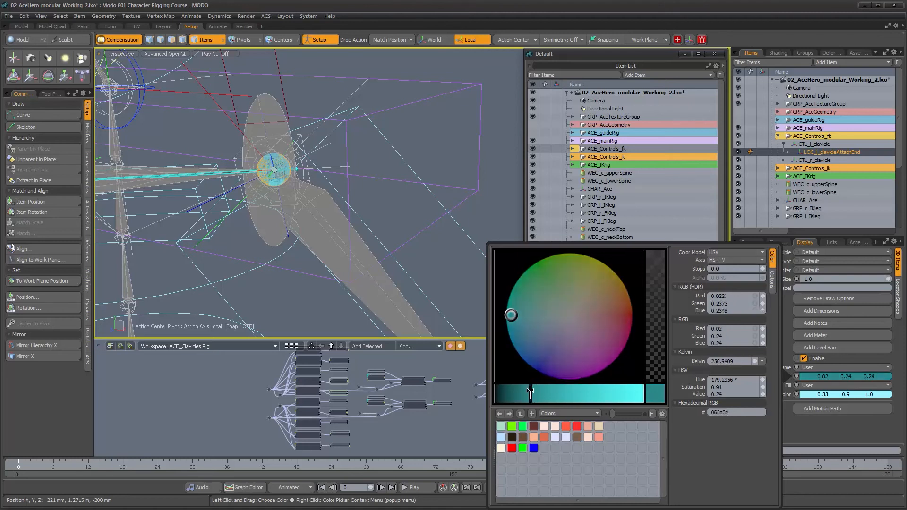
click(480, 213)
Step: Examine the controls around the left shoulder and locate RIG_l_handFKparentUpper in the item hierarchy
alt+drag(435, 216, 401, 212)
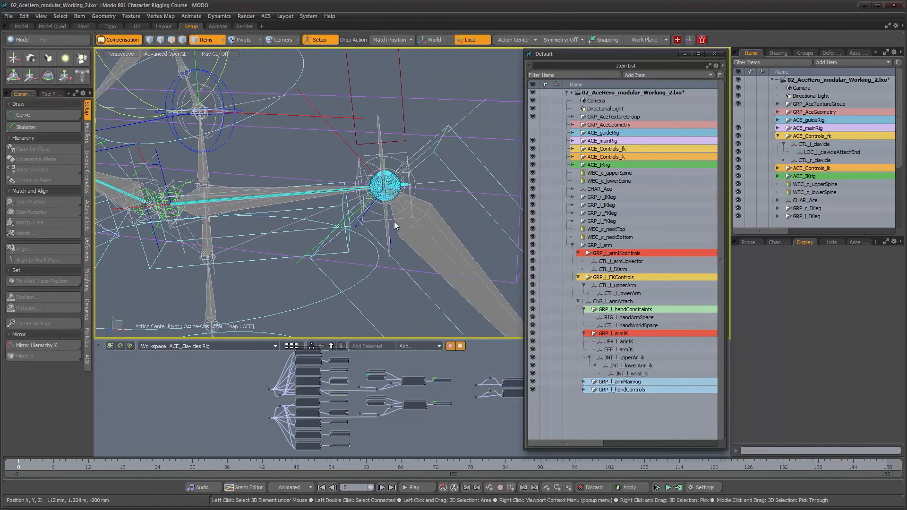
alt+drag(410, 249, 393, 176)
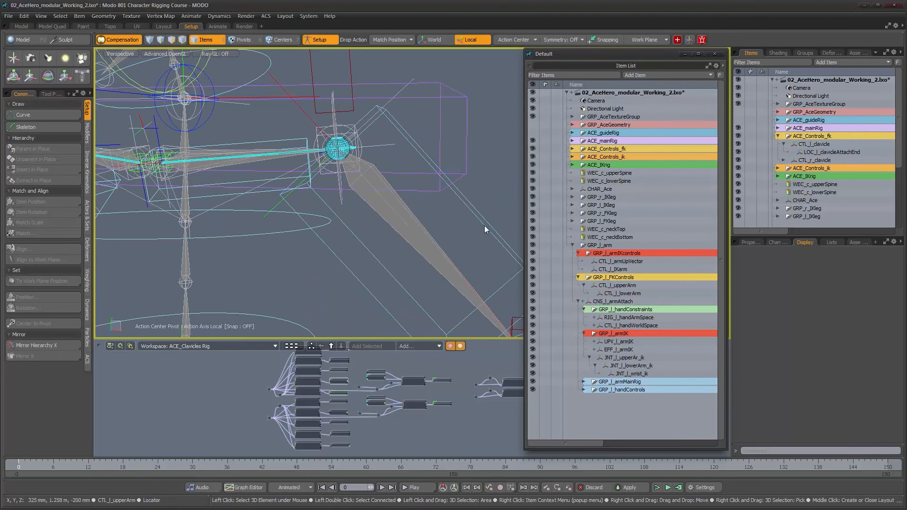
alt+drag(364, 172, 362, 170)
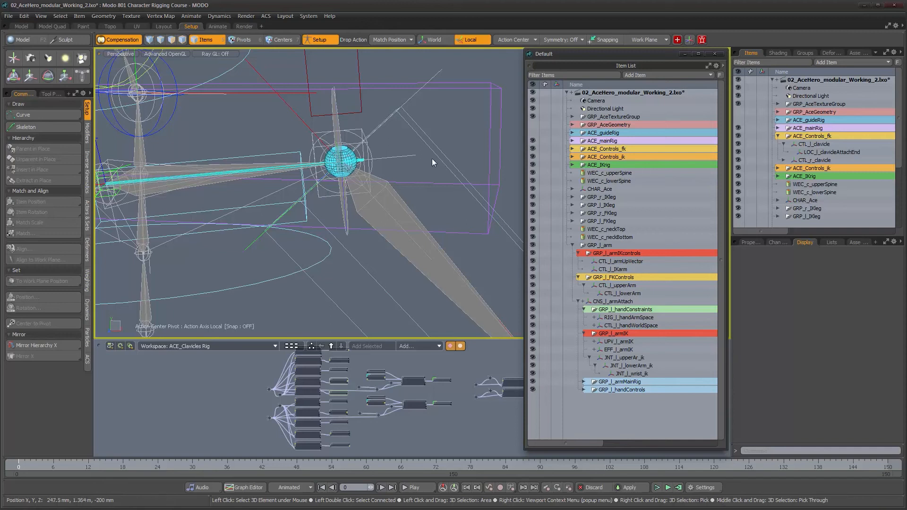
alt+drag(427, 146, 410, 181)
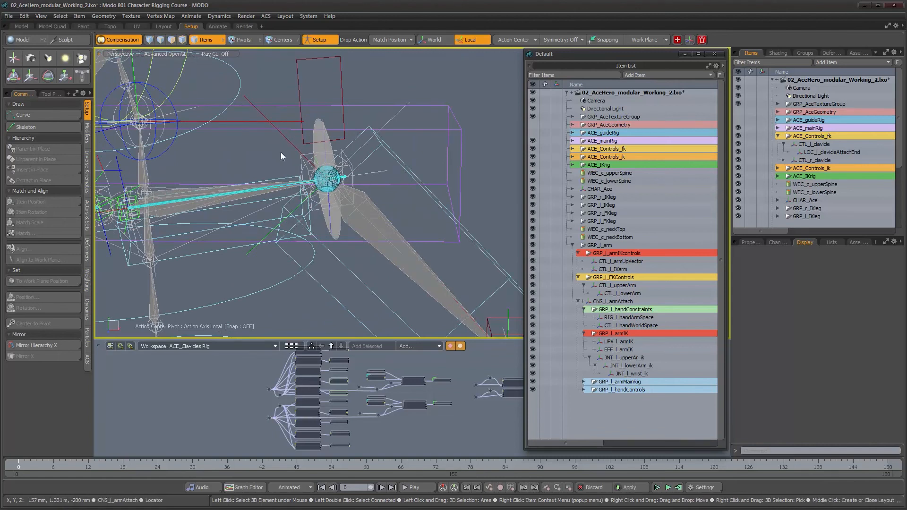
scroll(284, 149, up, 3)
click(296, 140)
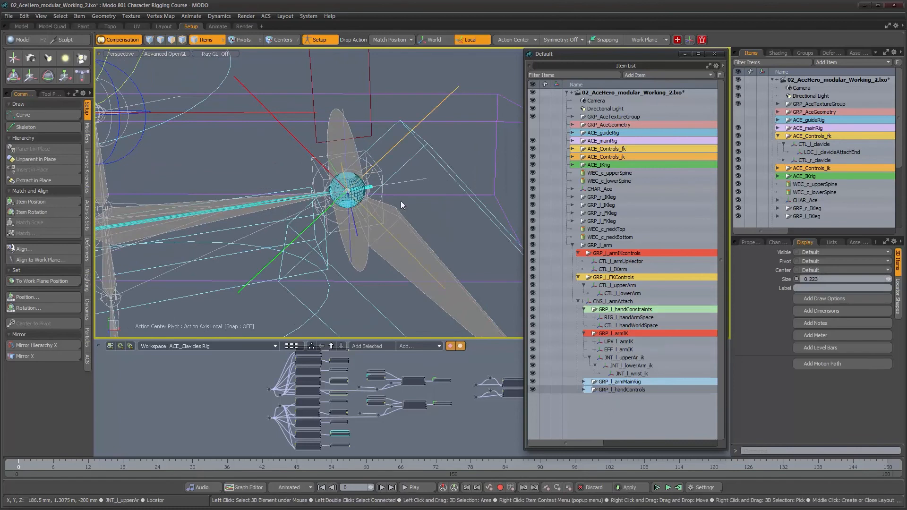
key(f)
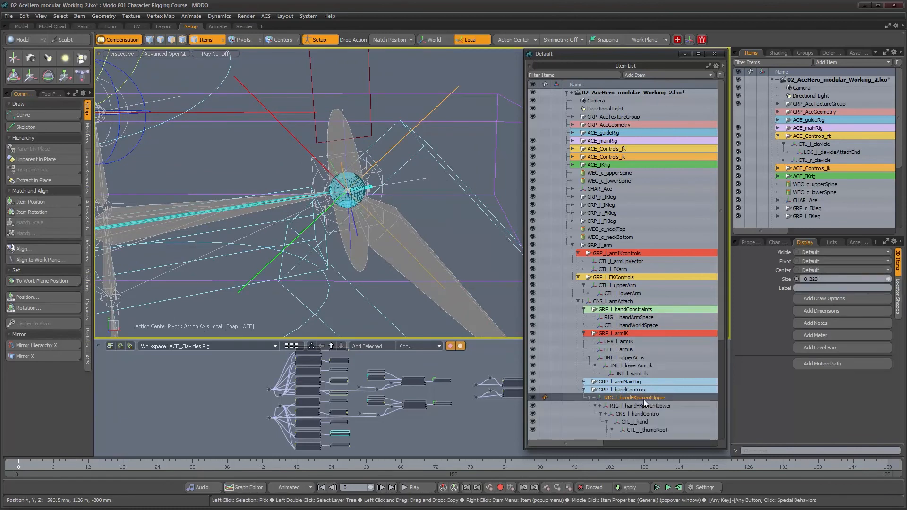
alt+drag(420, 249, 398, 198)
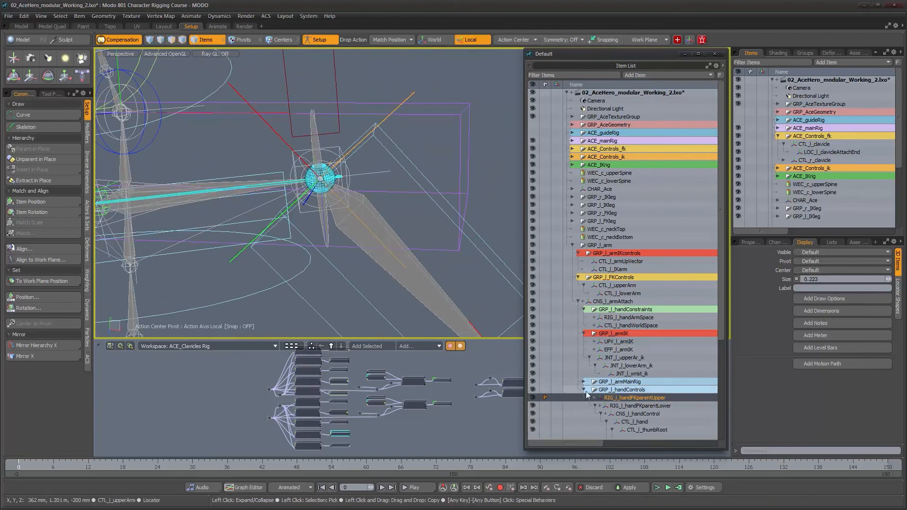
click(471, 183)
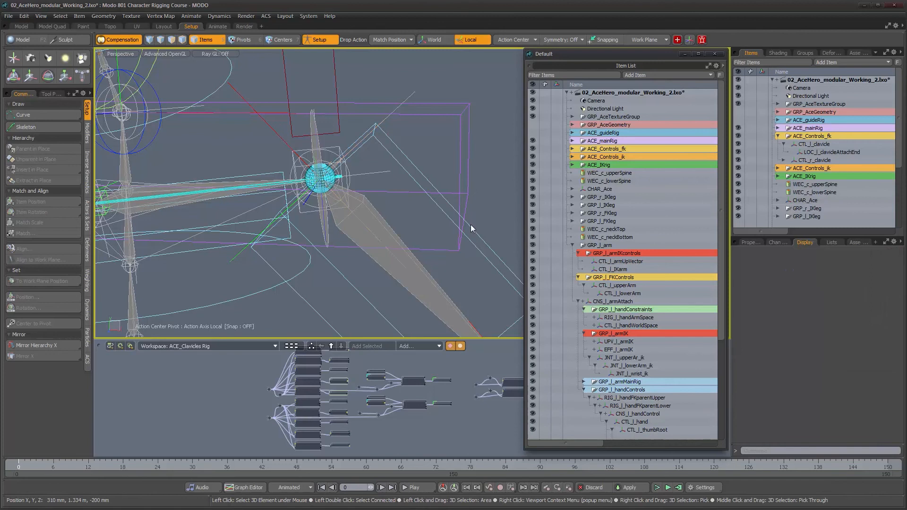
alt+drag(478, 250, 456, 235)
Step: Add a new locator and insert it between GRP_l_FKControls and CTL_l_upperArm using the Insert drop action
scroll(818, 221, down, 1)
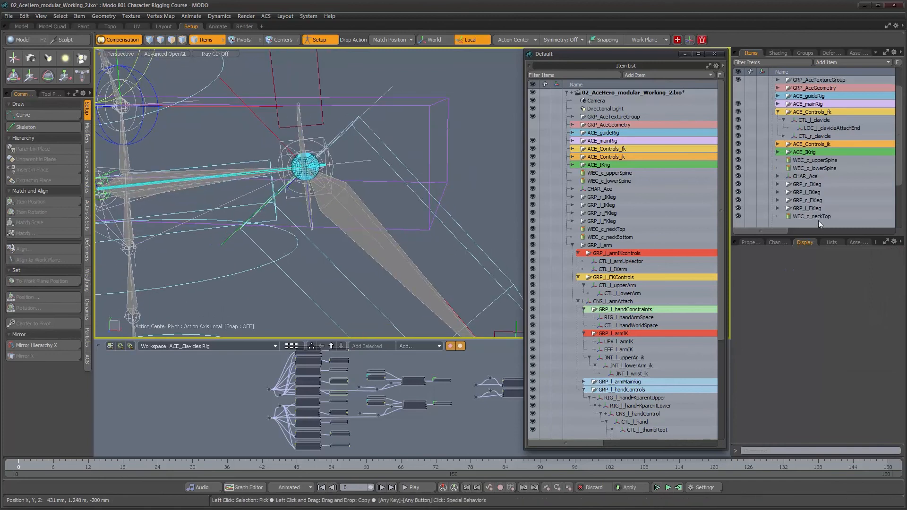
scroll(818, 220, down, 2)
click(818, 220)
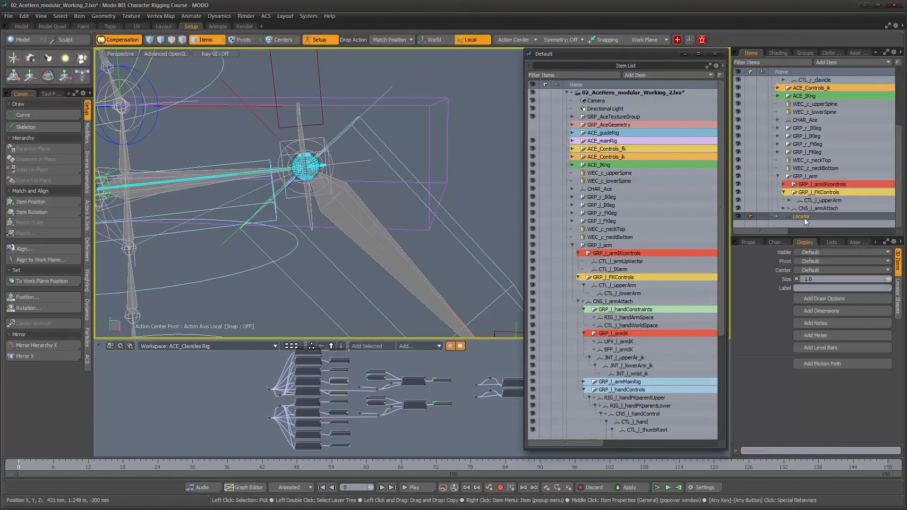
click(391, 40)
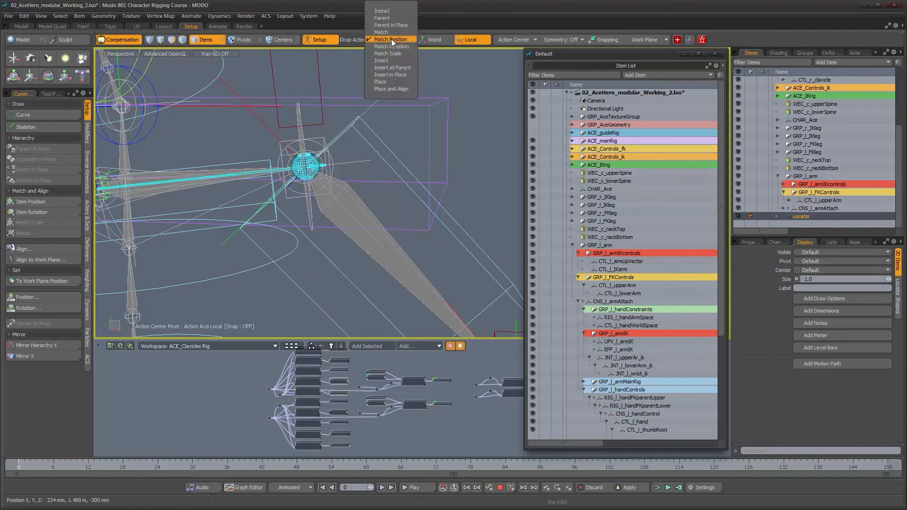
click(391, 61)
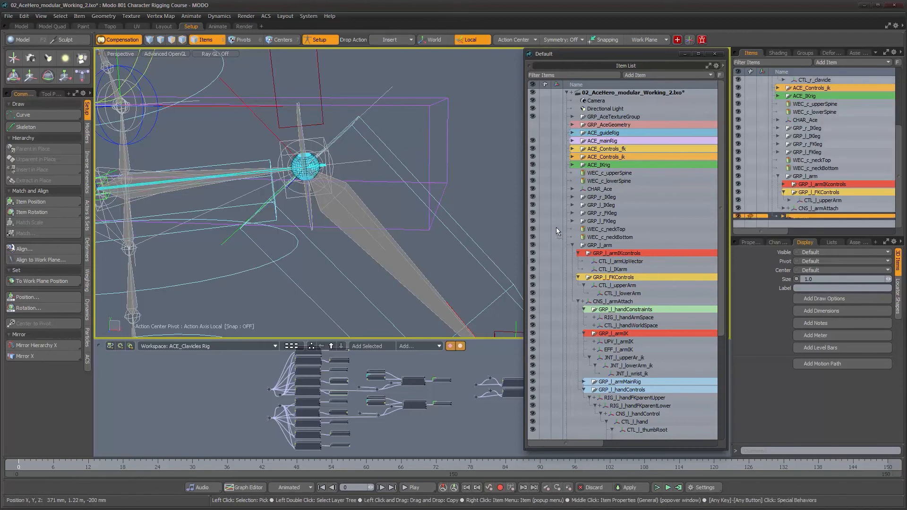
key(ctrl+z)
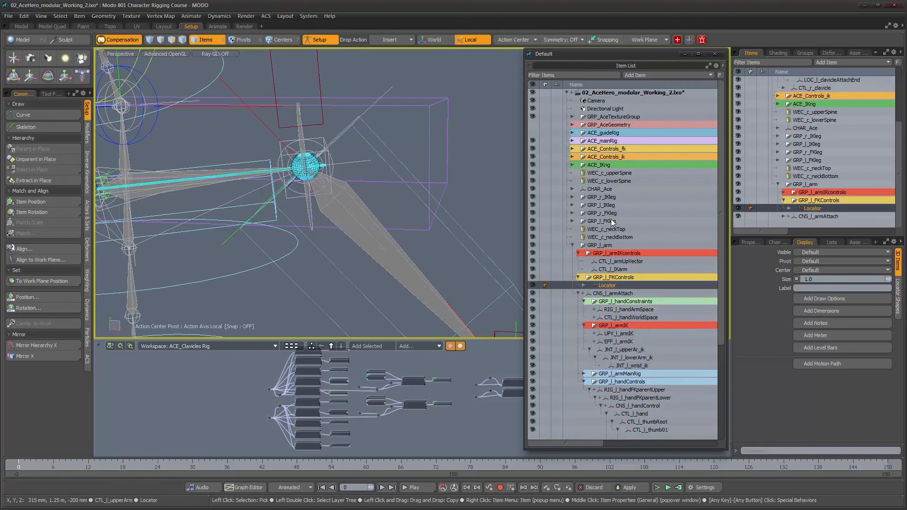
Step: Rename the inserted locator above CTL_l_upperArm to CNS_l_fkArmAttach
click(789, 208)
double_click(814, 201)
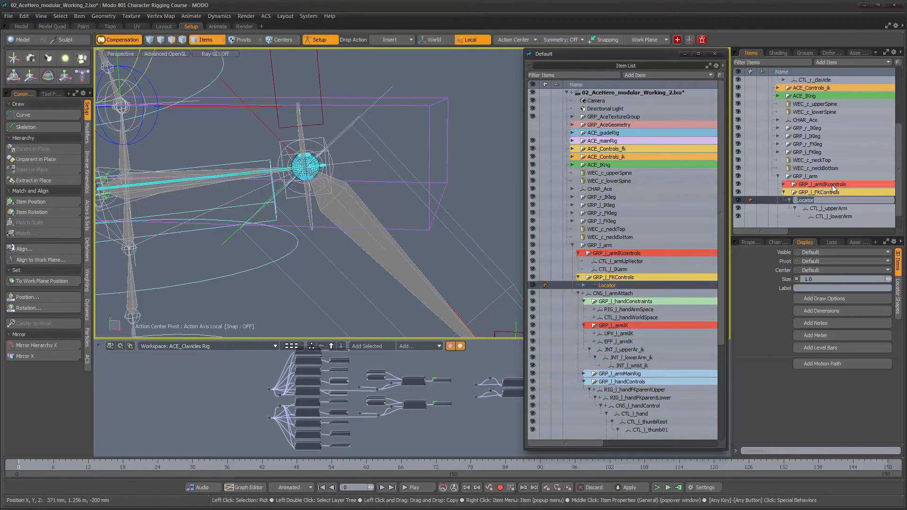
text(CNS_l_)
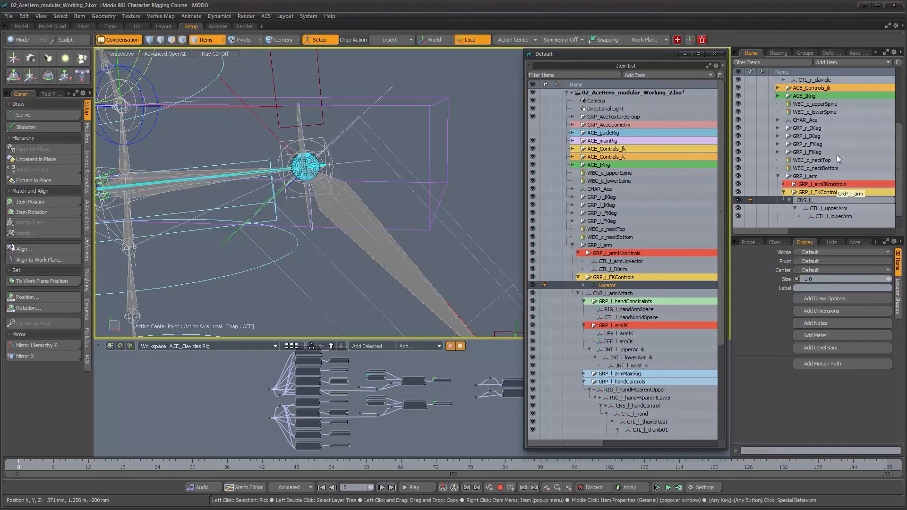
text(fkArmAttach)
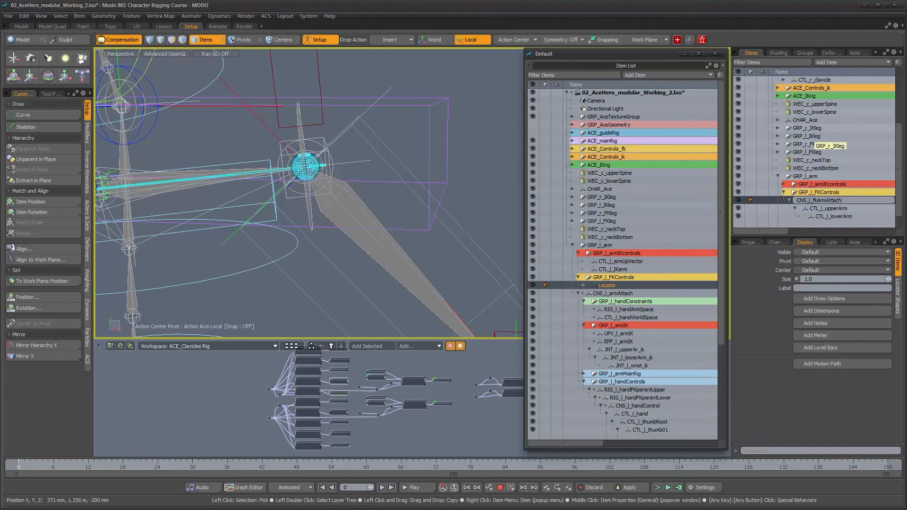
key(Return)
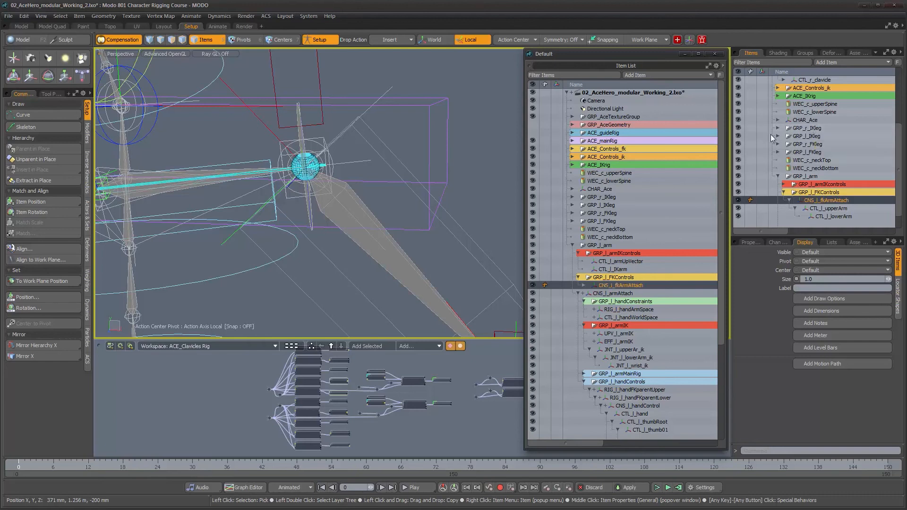
alt+drag(459, 177, 456, 212)
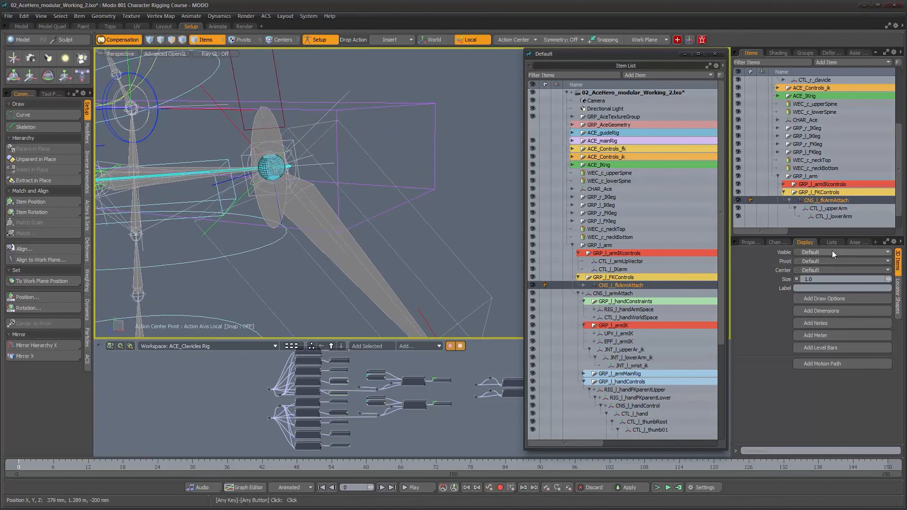
Step: Give CNS_l_fkArmAttach a custom solid box shape with the Replace style, sized about 17.6 mm on all axes
click(896, 297)
click(829, 263)
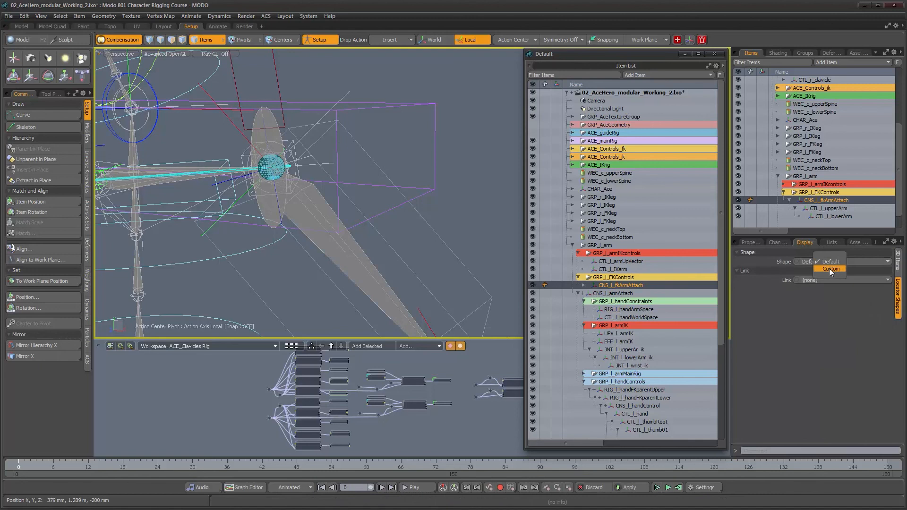
click(829, 269)
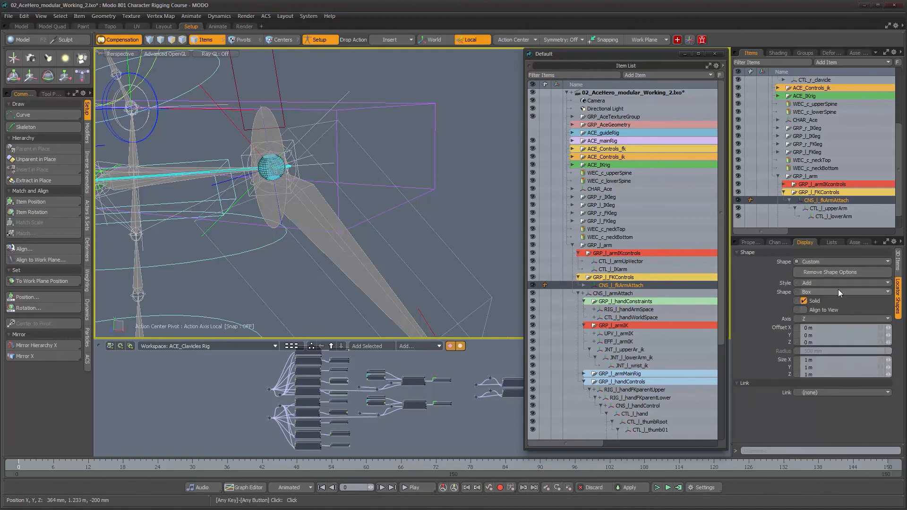
click(812, 283)
click(813, 291)
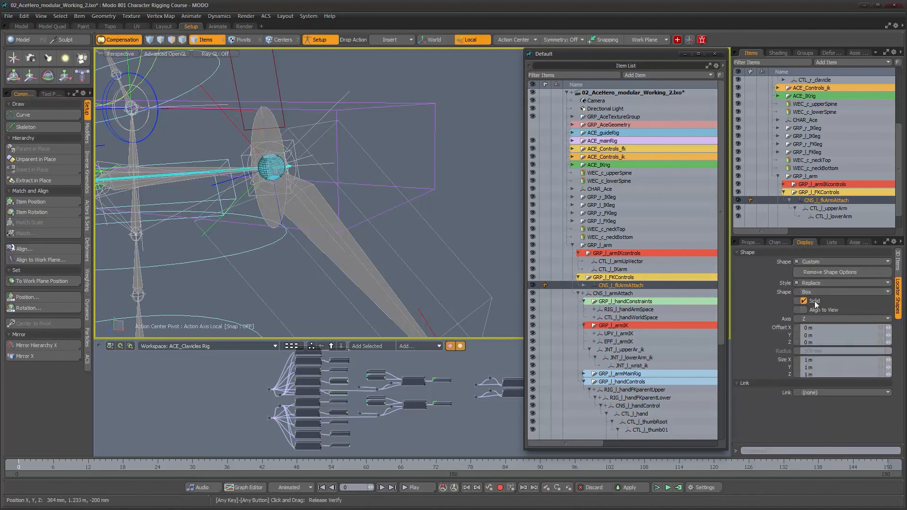
drag(887, 359, 869, 359)
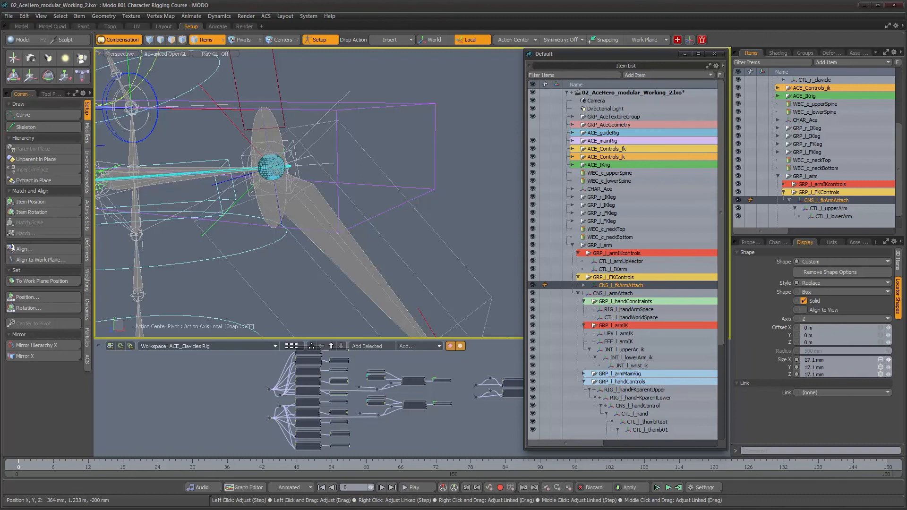
Step: Examine the left shoulder area to check where the CNS_l_fkArmAttach box sits relative to the arm joint
alt+drag(425, 204, 396, 206)
key(shift+a)
alt+right_drag(408, 219, 332, 185)
alt+middle_drag(411, 199, 322, 253)
alt+middle_drag(354, 195, 347, 293)
alt+drag(347, 236, 327, 185)
alt+middle_drag(327, 185, 329, 317)
alt+middle_drag(337, 109, 361, 227)
alt+middle_drag(395, 66, 331, 217)
alt+drag(330, 218, 353, 240)
alt+right_drag(352, 241, 392, 236)
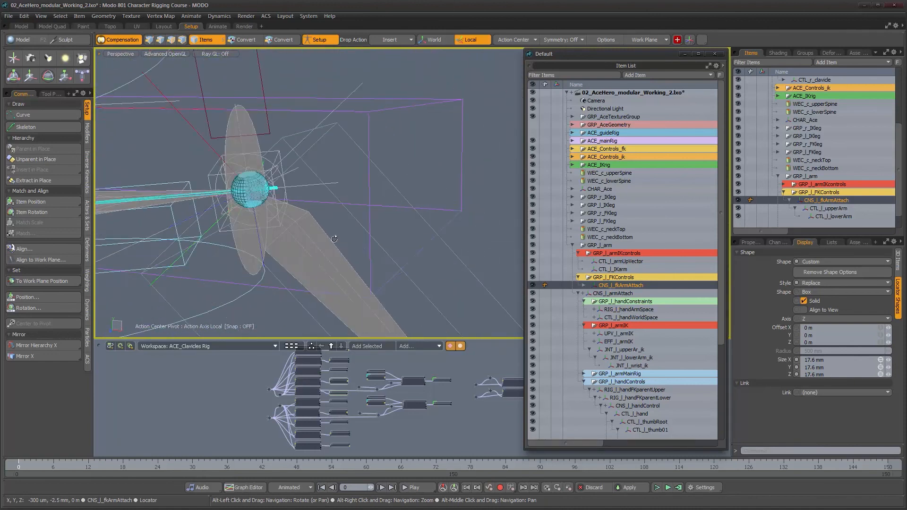
alt+drag(369, 239, 344, 244)
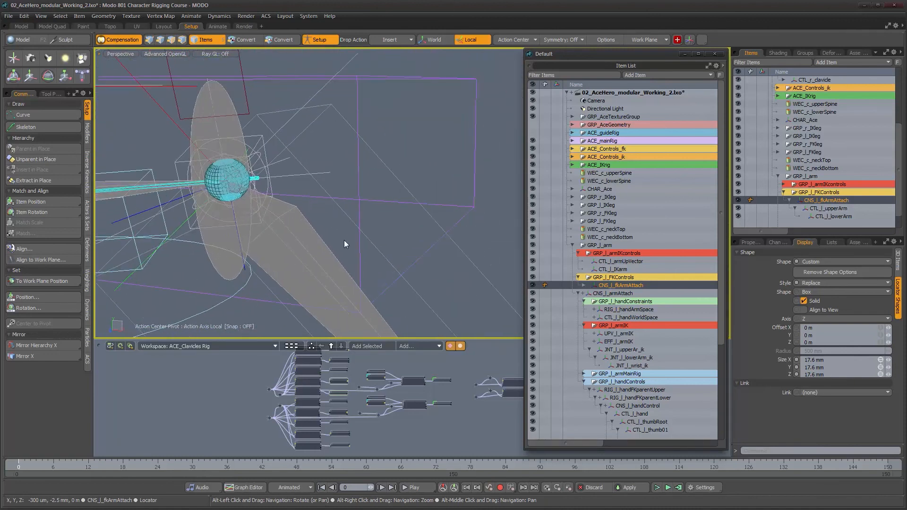
Step: Move CTL_l_upperArm out of CNS_l_fkArmAttach and place it directly under GRP_l_FKControls
click(396, 40)
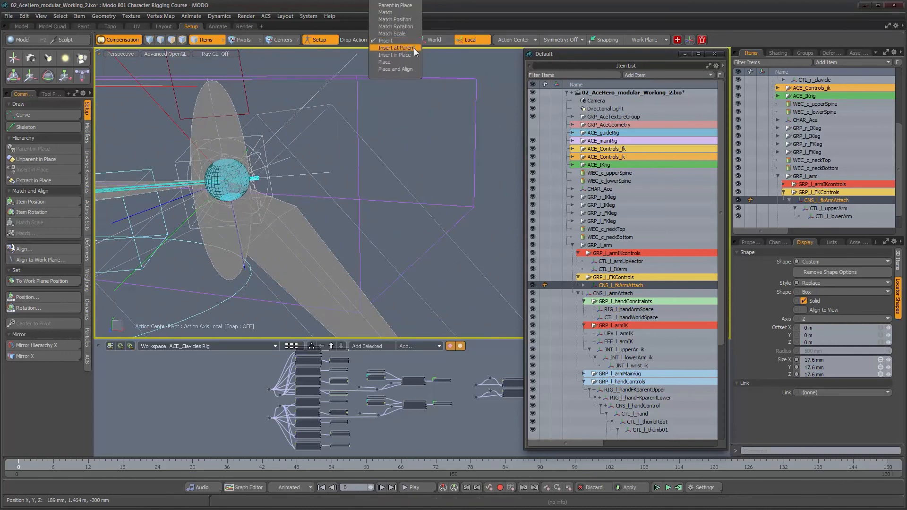
mouse_move(336, 184)
alt+mouse_down()
mouse_move(374, 178)
mouse_move(349, 181)
alt+mouse_up()
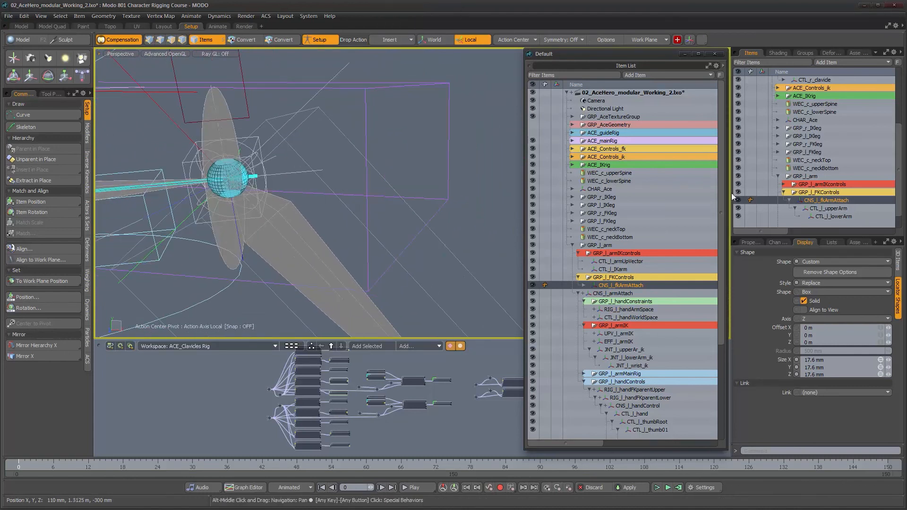
click(824, 209)
scroll(809, 191, down, 1)
drag(808, 188, 809, 188)
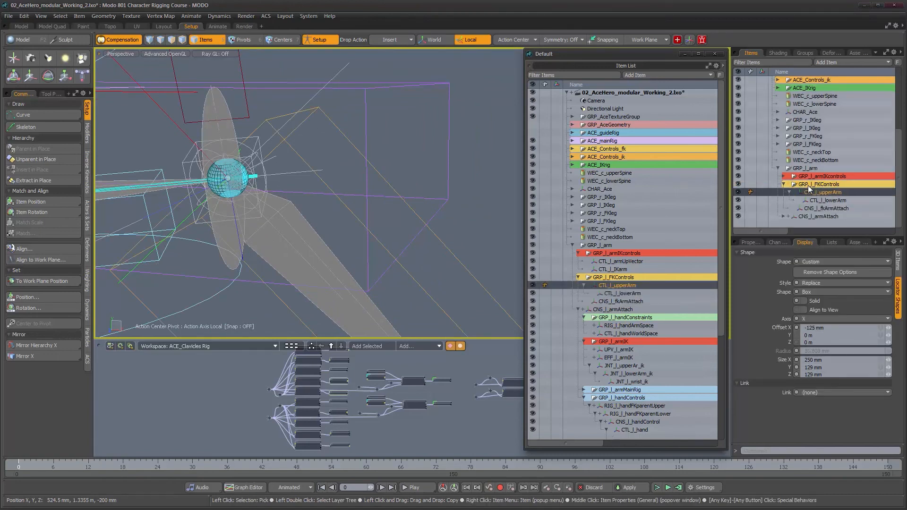
Step: Match CNS_l_fkArmAttach to the left upper arm control using the Match drop action
alt+drag(302, 203, 383, 201)
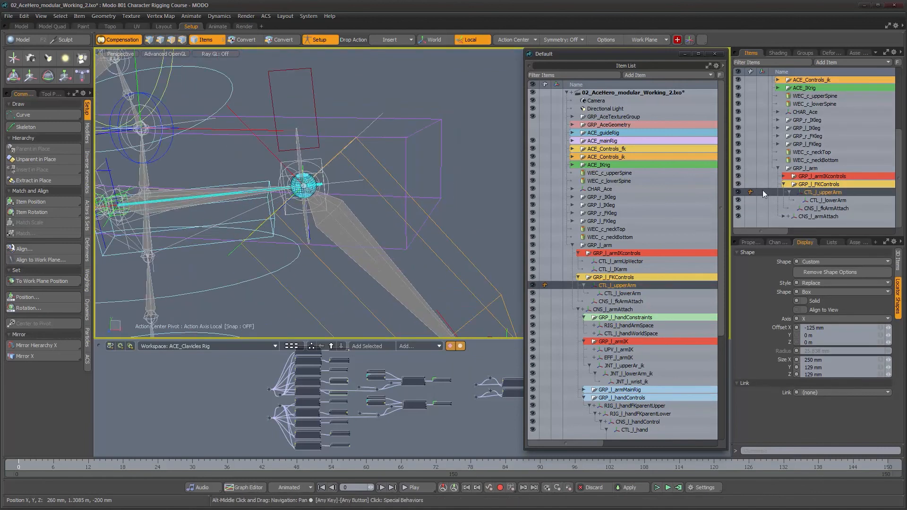
click(827, 208)
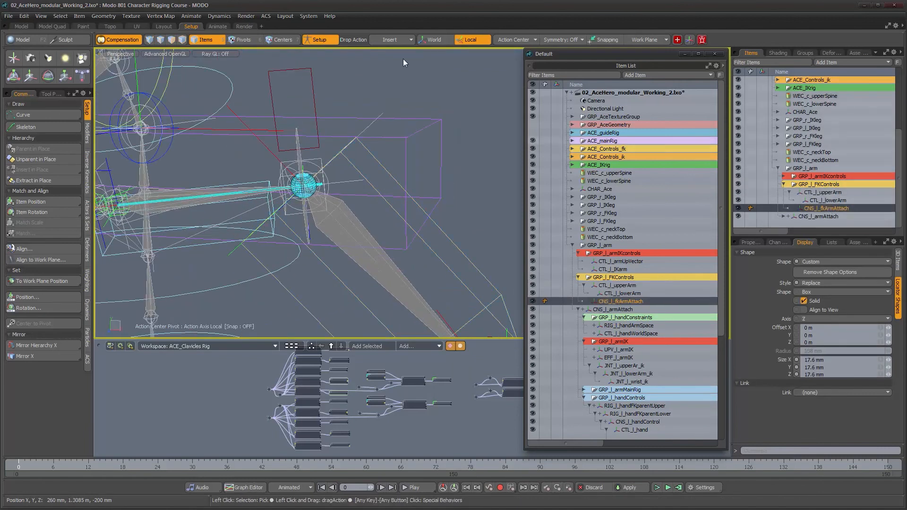
click(386, 41)
click(382, 16)
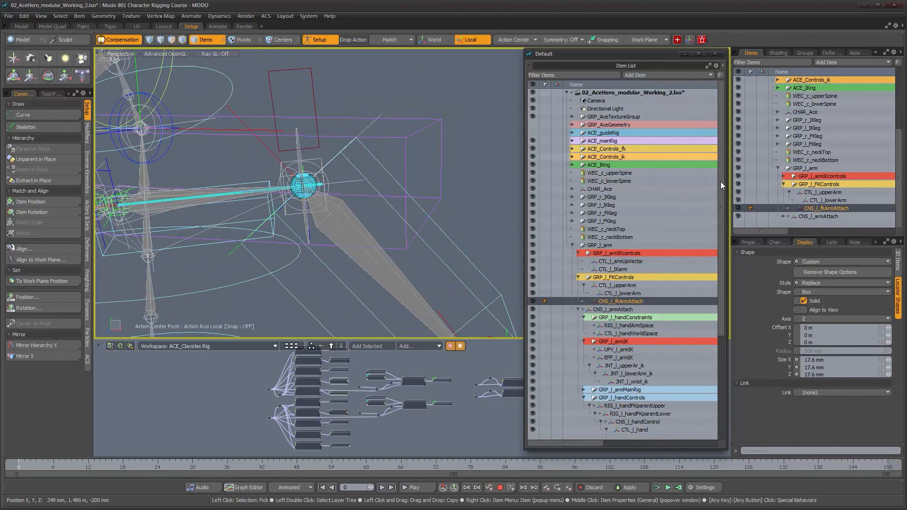
drag(806, 210, 534, 214)
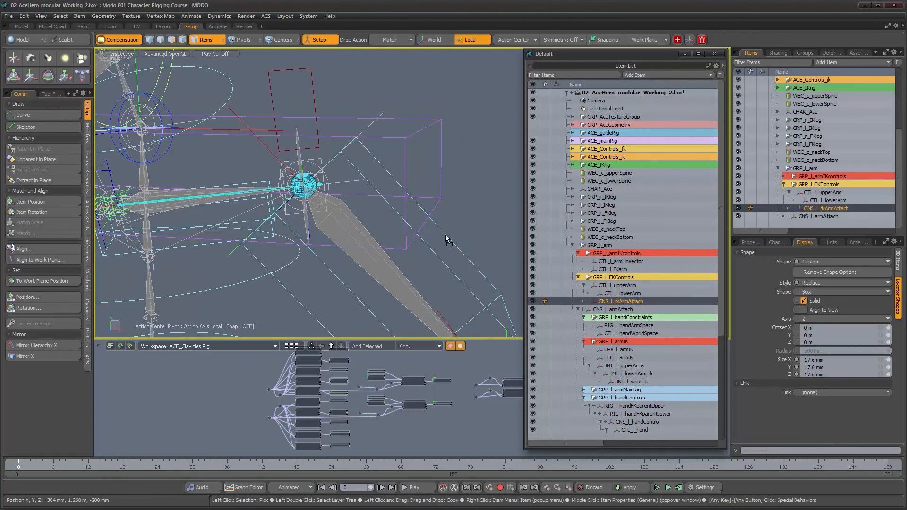
Step: Enlarge the CNS_l_fkArmAttach box to 36.4 mm on all axes and parent CTL_l_upperArm under CNS_l_fkArmAttach
alt+drag(304, 172, 331, 173)
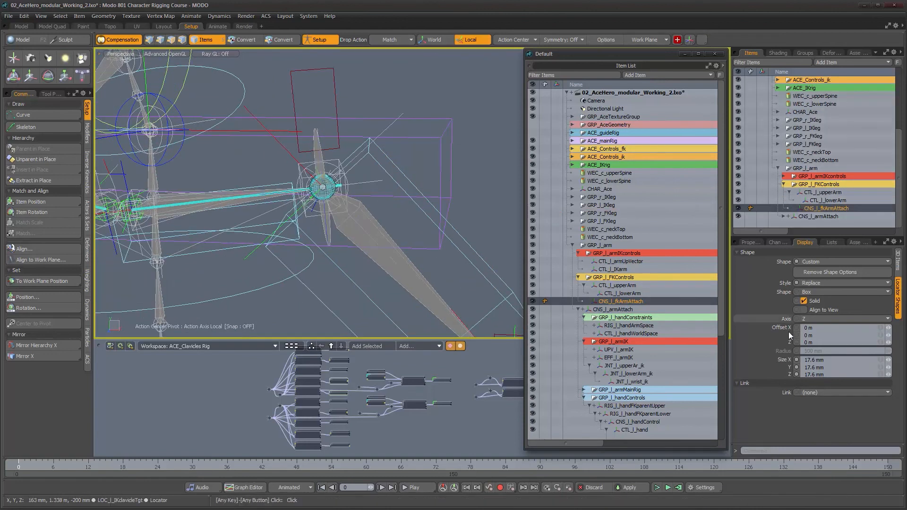
click(880, 360)
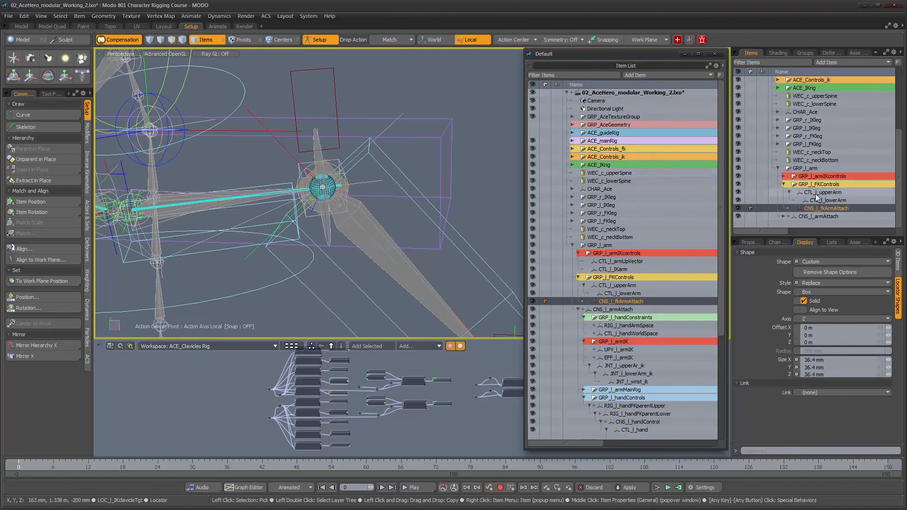
drag(813, 192, 815, 208)
Step: Dynamically parent CNS_l_fkArmAttach to the locator at the left clavicle's shoulder end with Add Parent
alt+drag(266, 188, 250, 185)
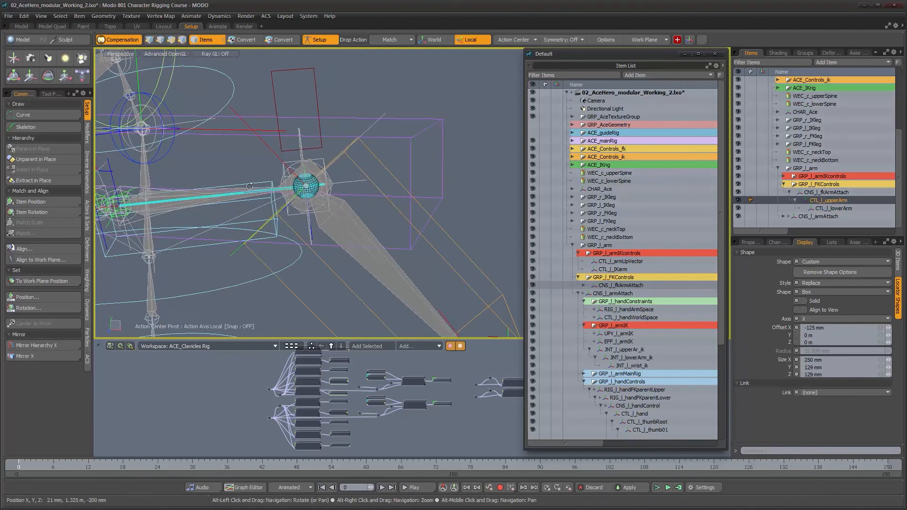
alt+right_drag(313, 177, 363, 192)
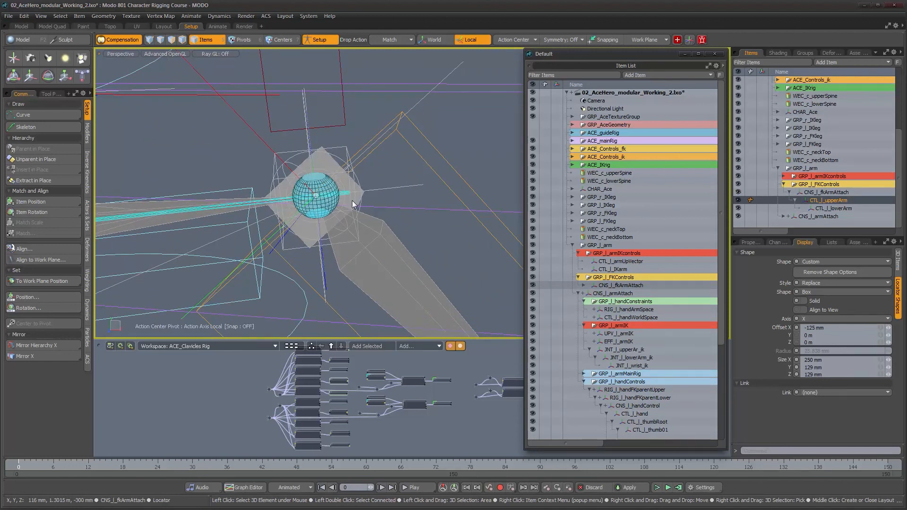
click(352, 200)
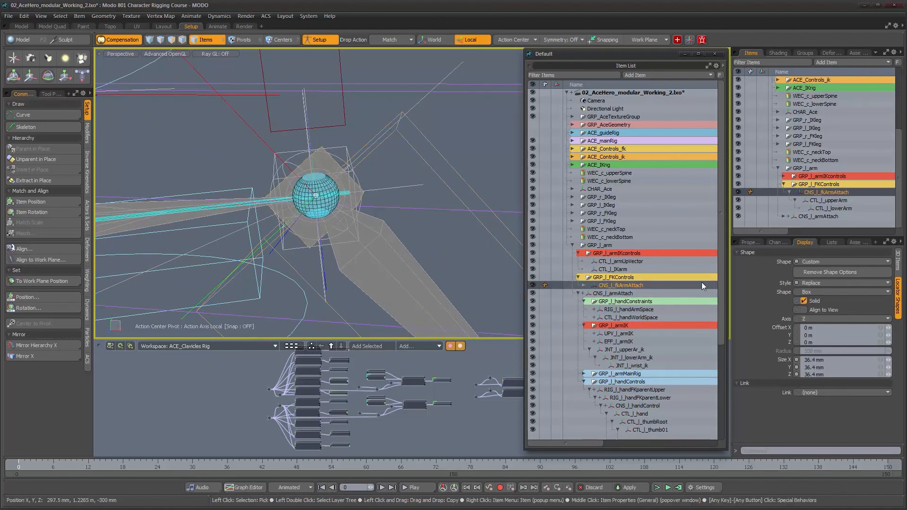
alt+drag(365, 221, 308, 165)
alt+right_drag(349, 208, 297, 184)
alt+drag(297, 170, 344, 184)
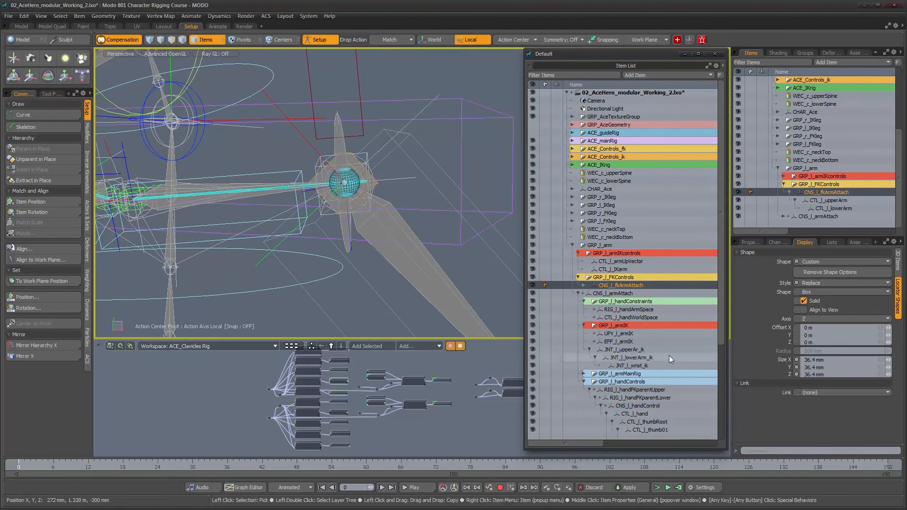
alt+drag(326, 234, 352, 203)
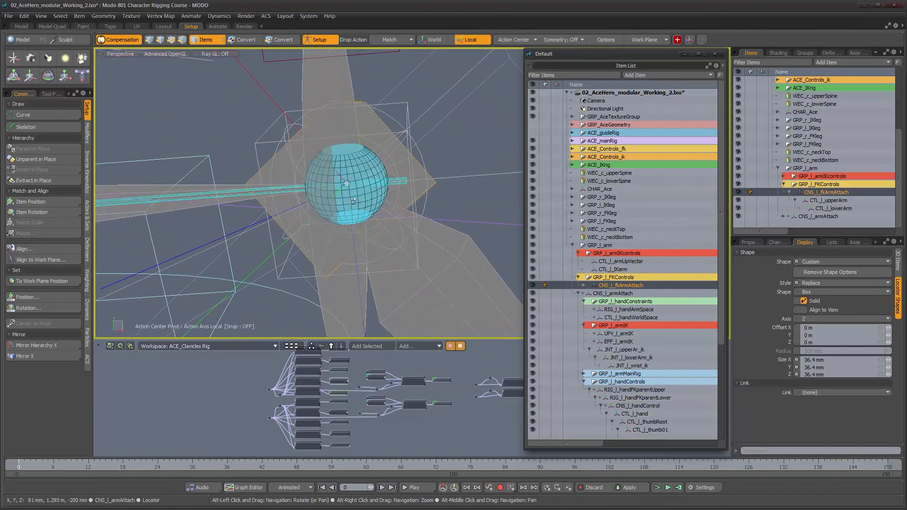
shift+click(373, 163)
alt+scroll(384, 264, down, 5)
alt+middle_drag(384, 268, 374, 237)
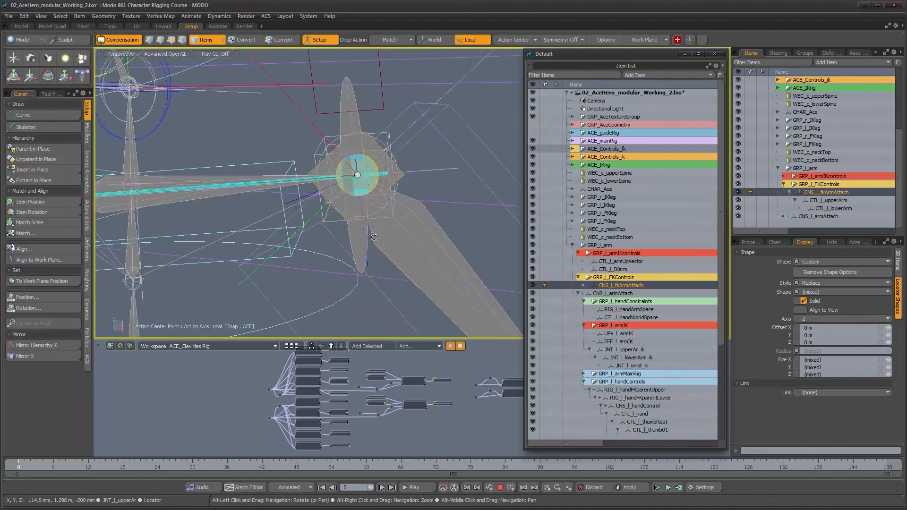
alt+scroll(373, 237, down, 2)
click(88, 139)
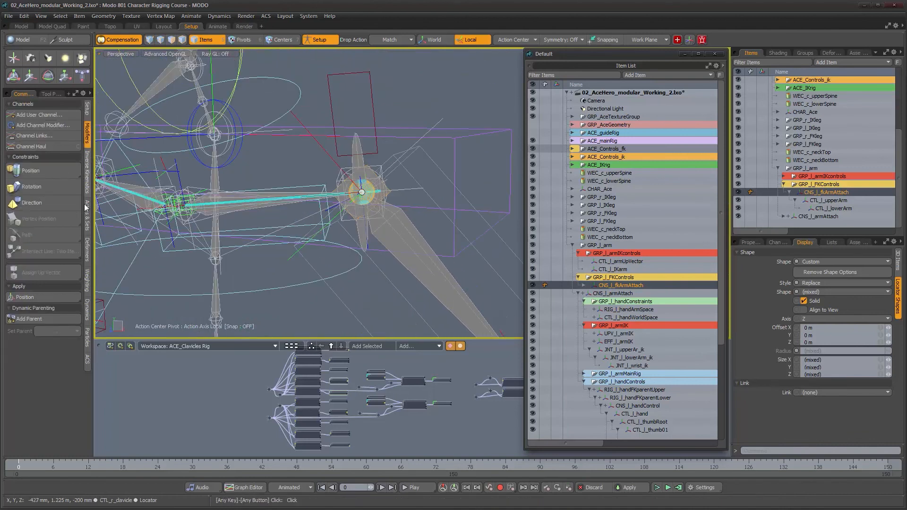
click(62, 319)
Step: Rotate CTL_l_clavicle upward and rotate CTL_l_upperArm to test whether the FK arm controls follow the clavicle
alt+drag(331, 278, 277, 249)
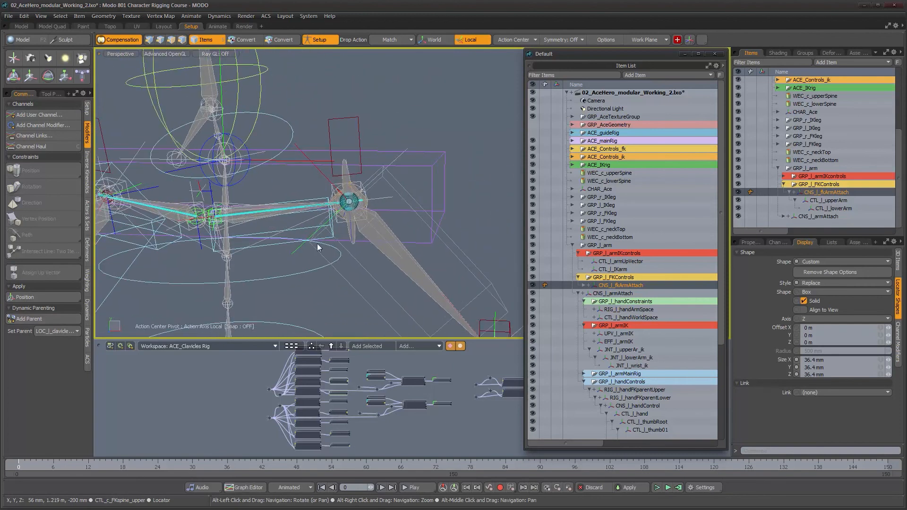
click(282, 251)
key(e)
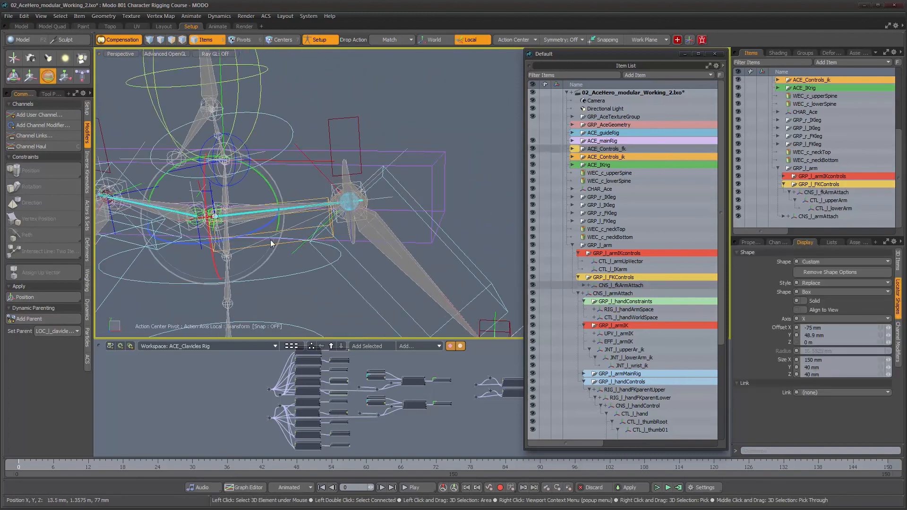
drag(274, 192, 267, 158)
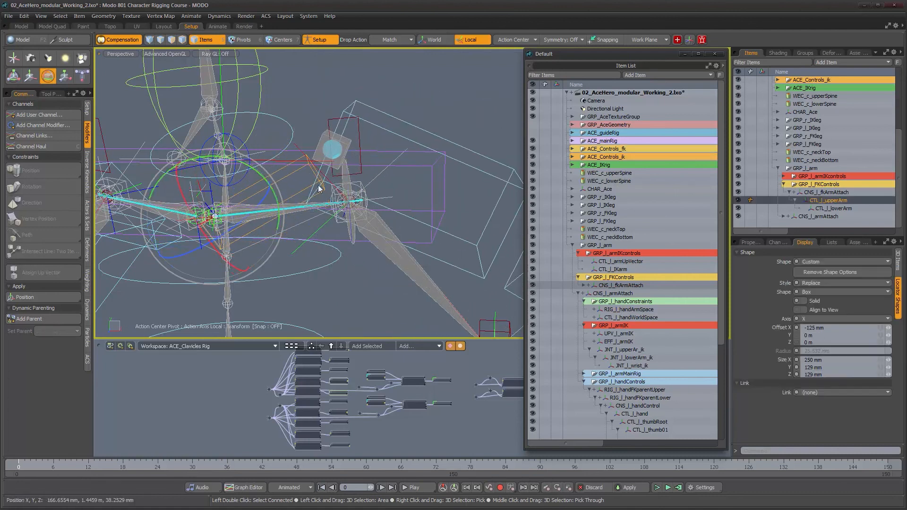
click(355, 181)
drag(361, 178, 311, 158)
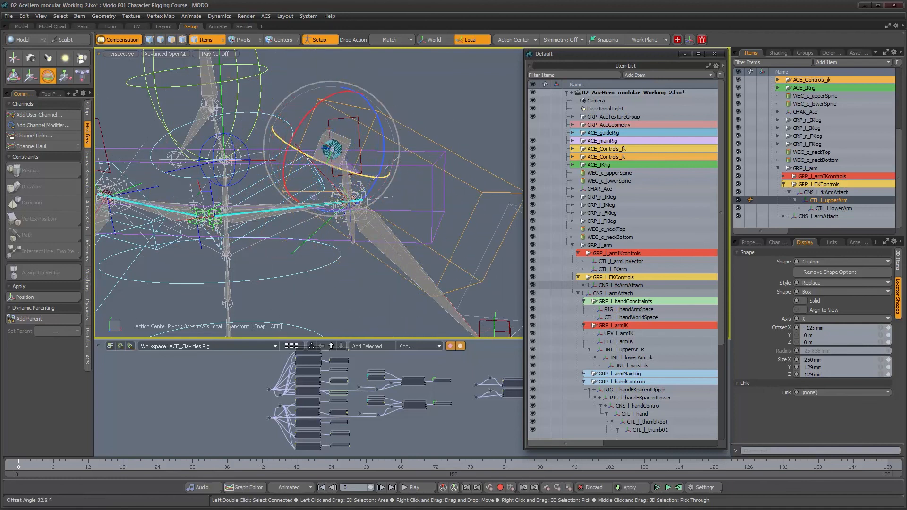
Step: Undo the upper arm test rotation and reset the transforms of CTL_l_clavicle
key(ctrl+z)
alt+drag(410, 158, 441, 161)
key(ctrl+z)
scroll(394, 223, down, 2)
alt+shift+drag(395, 224, 328, 223)
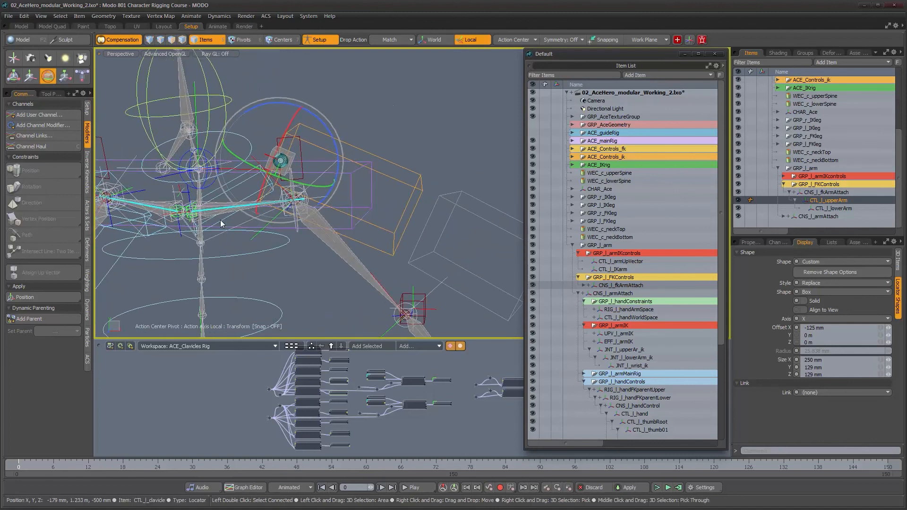
click(281, 160)
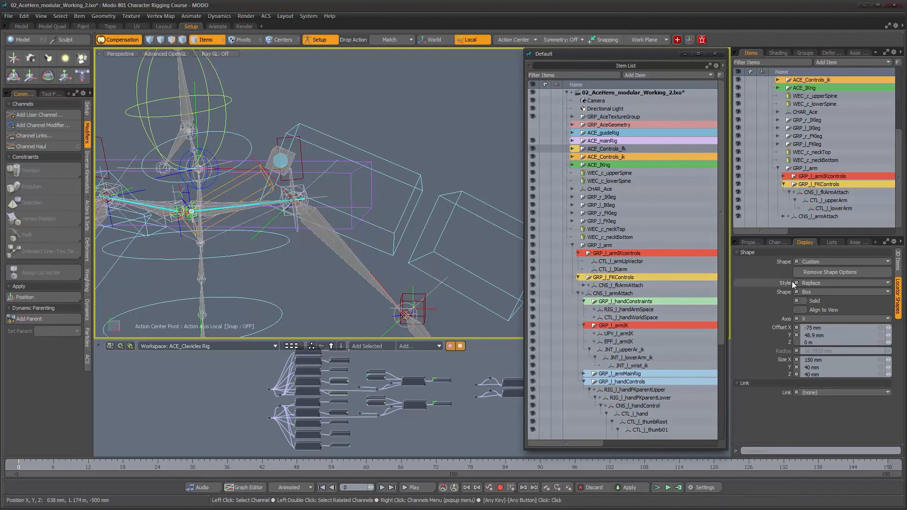
click(746, 242)
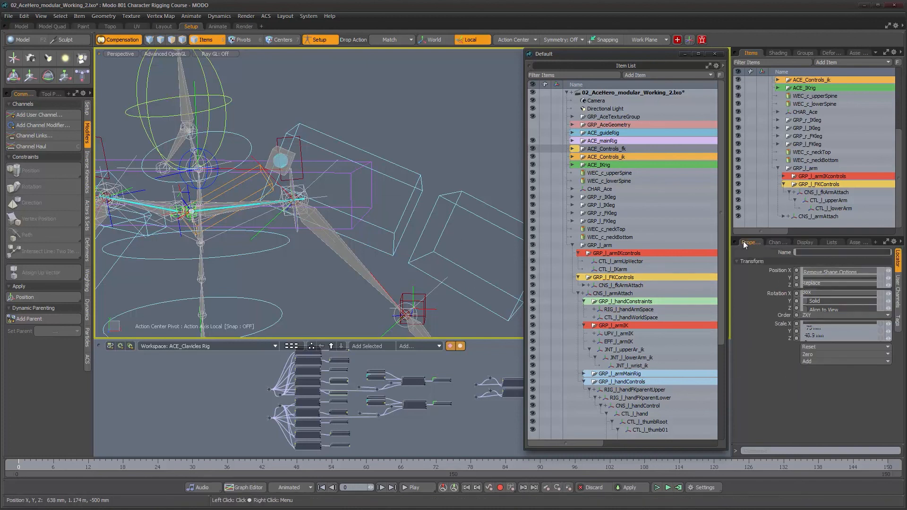
click(821, 347)
click(822, 357)
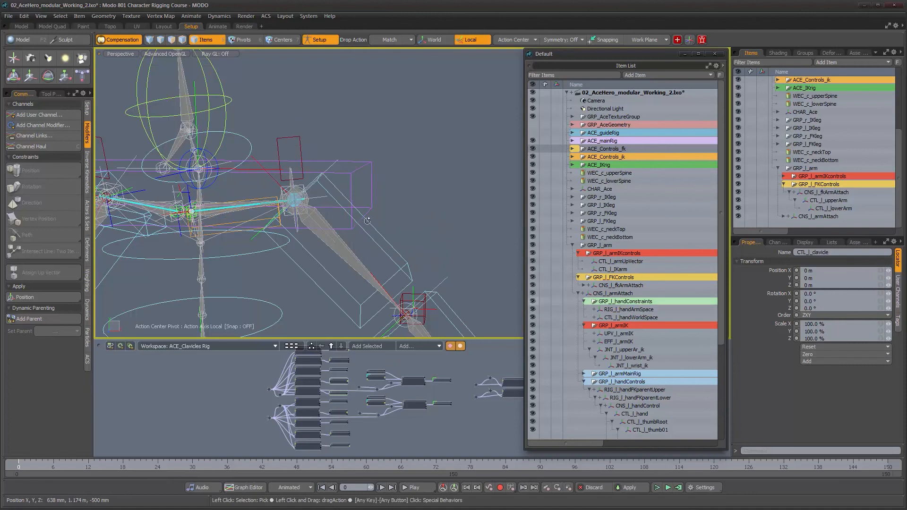
Step: Select the CNS_l_fkArmAttach box at the left shoulder and add draw options to its display settings
alt+right_drag(289, 212, 338, 187)
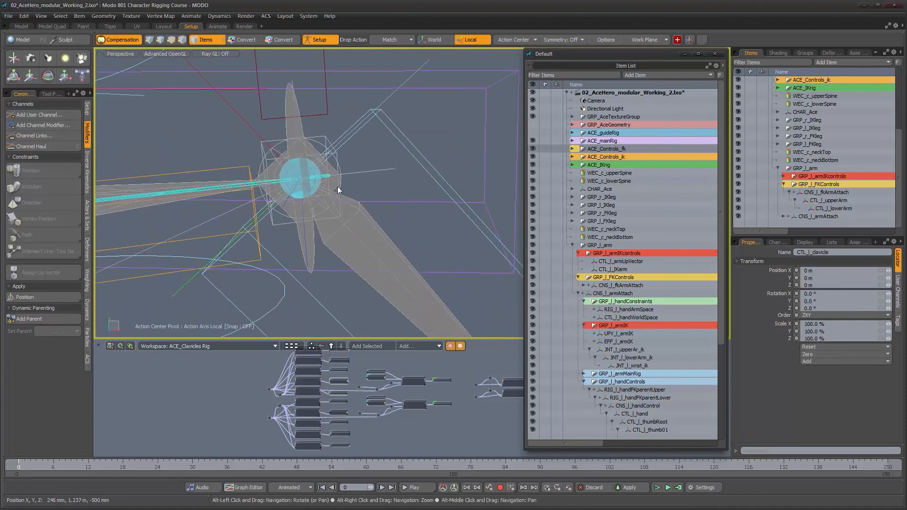
click(336, 182)
alt+drag(378, 204, 754, 280)
click(897, 293)
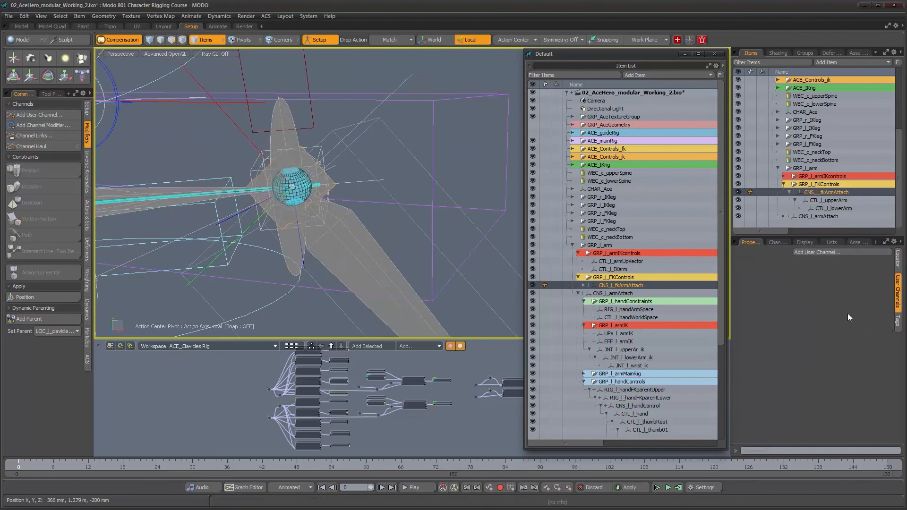
click(803, 242)
click(896, 263)
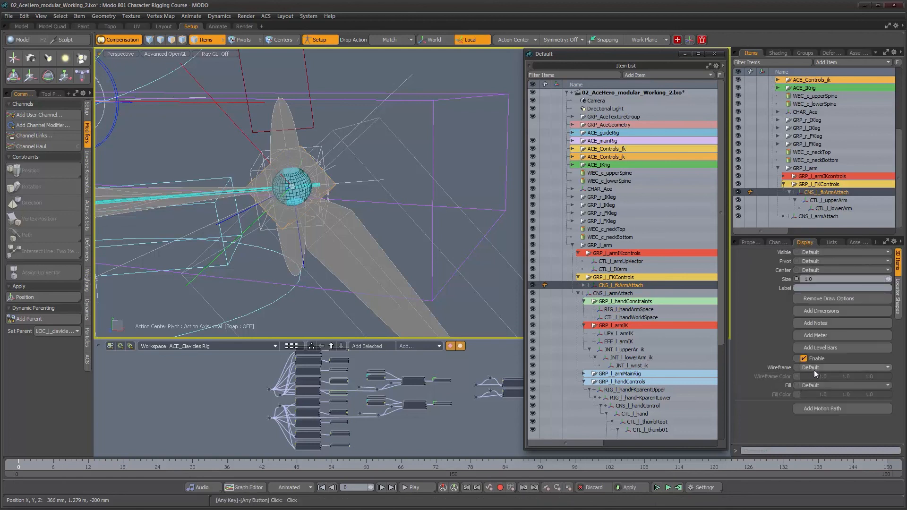
Step: Set the wireframe and fill of CNS_l_fkArmAttach to User and the fill colour to cyan (0.19, 0.91, 1.0)
click(818, 376)
click(812, 384)
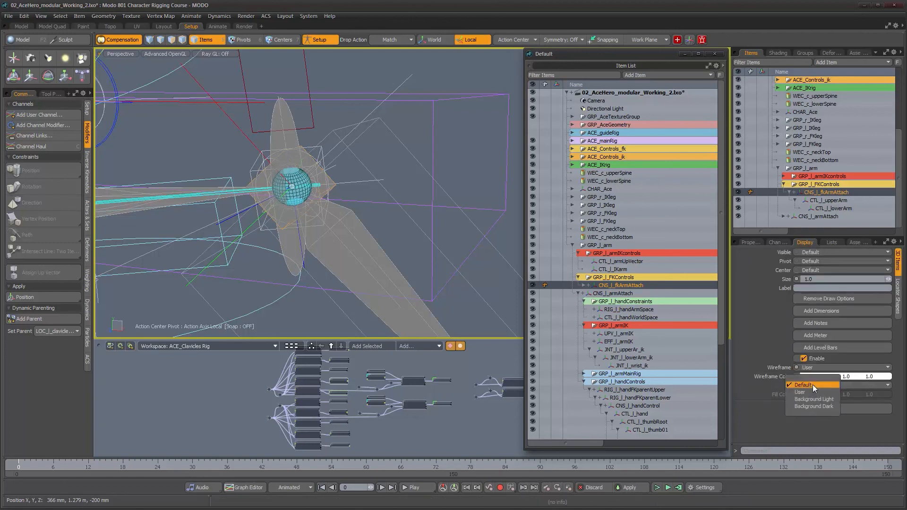
click(815, 395)
click(815, 396)
drag(549, 349, 518, 341)
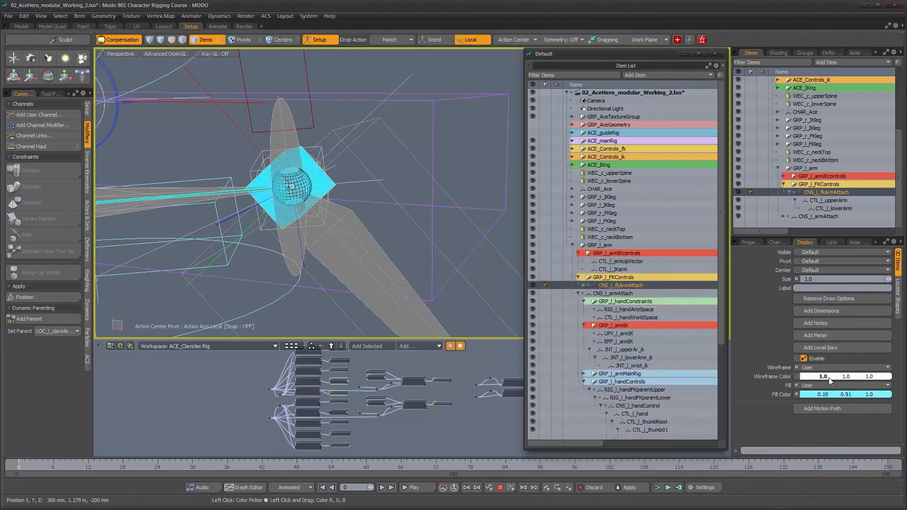
Step: Set the wireframe colour of CNS_l_fkArmAttach to dark teal (0.03, 0.16, 0.19) and deselect the locator
click(831, 377)
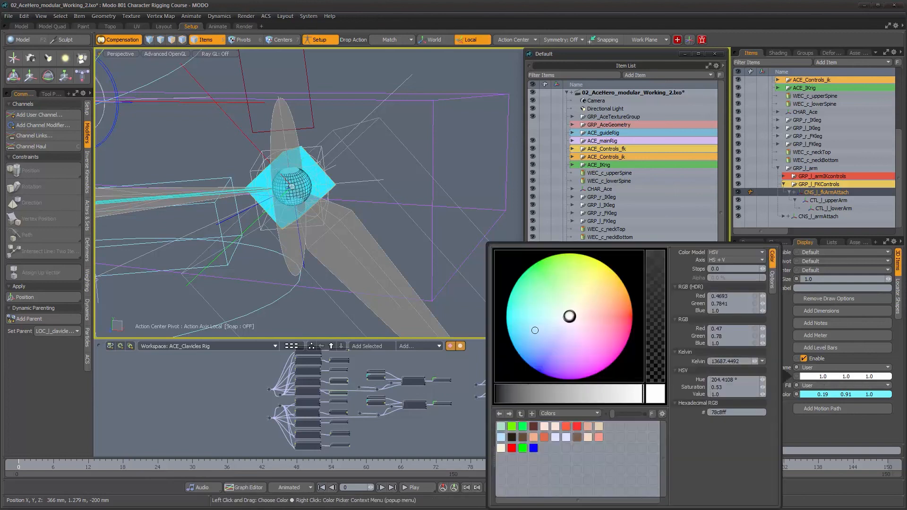
click(519, 329)
drag(552, 383, 526, 394)
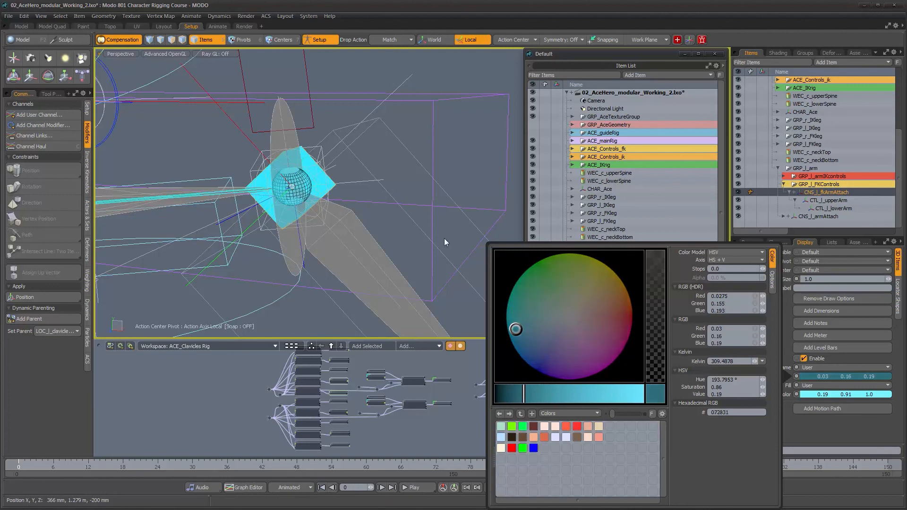
click(473, 157)
Step: Hide the GRP_l_arm group and inspect what remains of the rig around the left shoulder
alt+drag(417, 181, 400, 226)
alt+middle_drag(409, 229, 304, 148)
alt+right_drag(365, 226, 326, 210)
alt+middle_drag(355, 245, 326, 211)
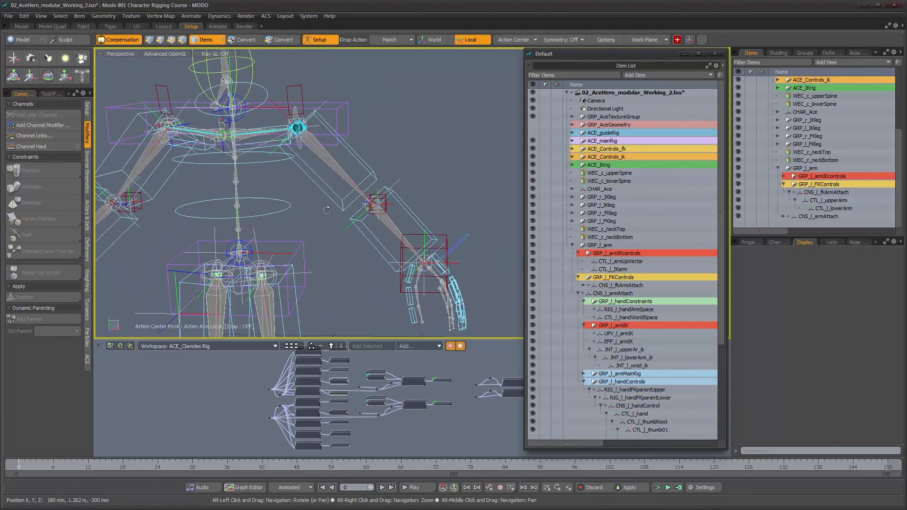
drag(724, 337, 722, 446)
scroll(558, 208, up, 1)
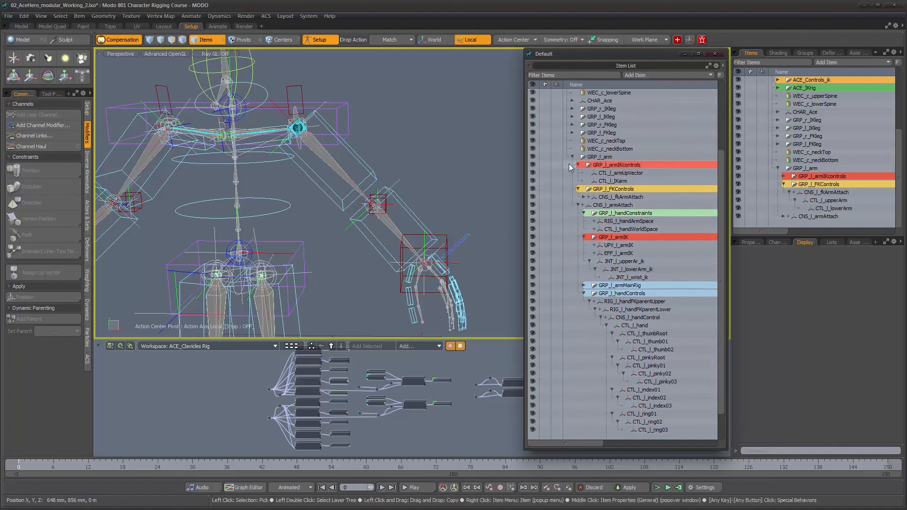
click(532, 157)
alt+drag(309, 158, 333, 160)
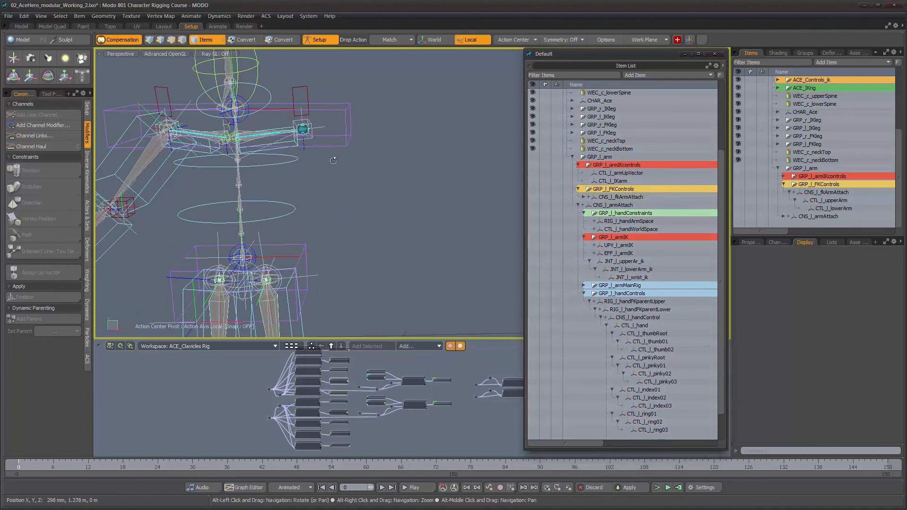
alt+middle_drag(334, 160, 339, 224)
alt+right_drag(313, 171, 350, 189)
alt+drag(350, 189, 343, 194)
alt+middle_drag(344, 194, 376, 210)
alt+right_drag(377, 210, 341, 207)
alt+middle_drag(358, 284, 344, 255)
alt+right_drag(344, 255, 573, 221)
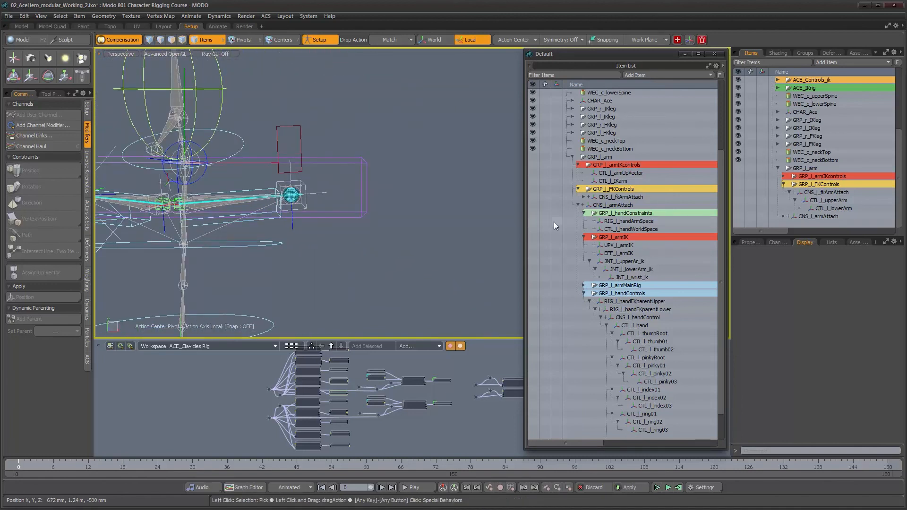
Step: Show the GRP_l_arm group again and toggle its visibility to check which items belong to the arm module
click(533, 157)
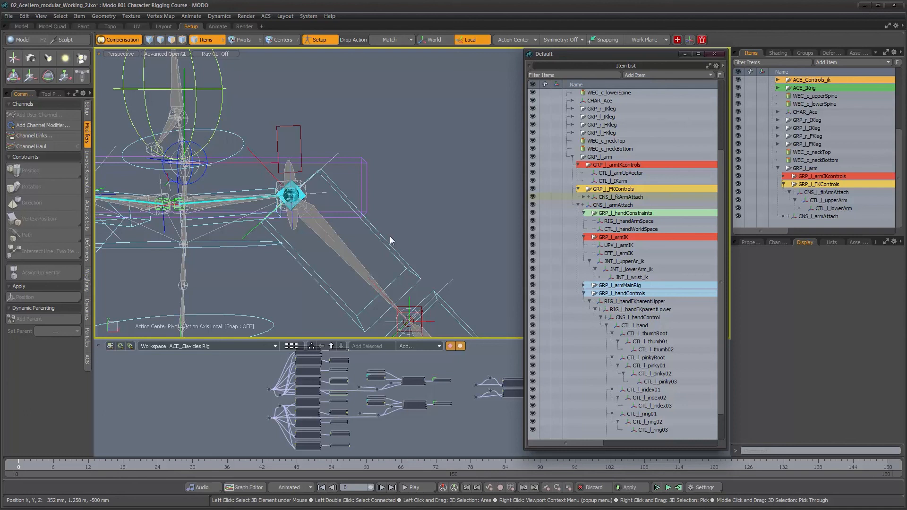
alt+drag(390, 236, 376, 245)
alt+middle_drag(377, 245, 341, 192)
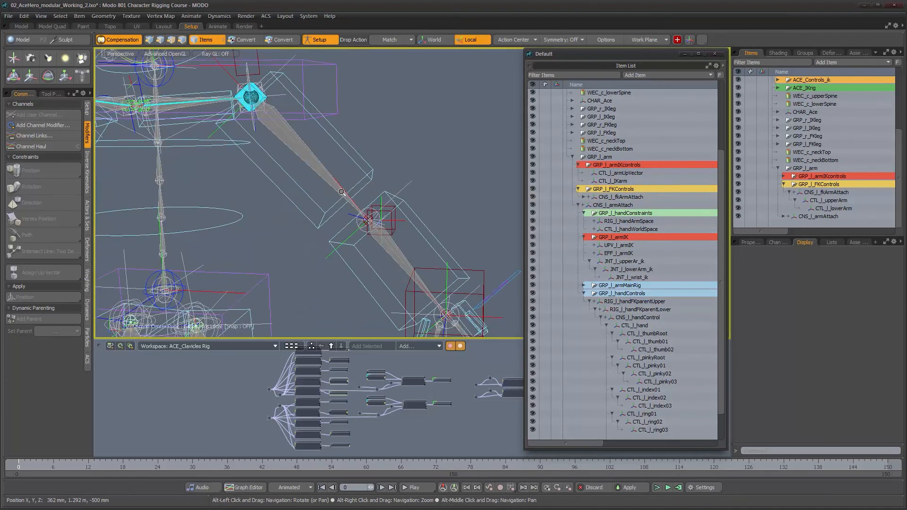
key(a)
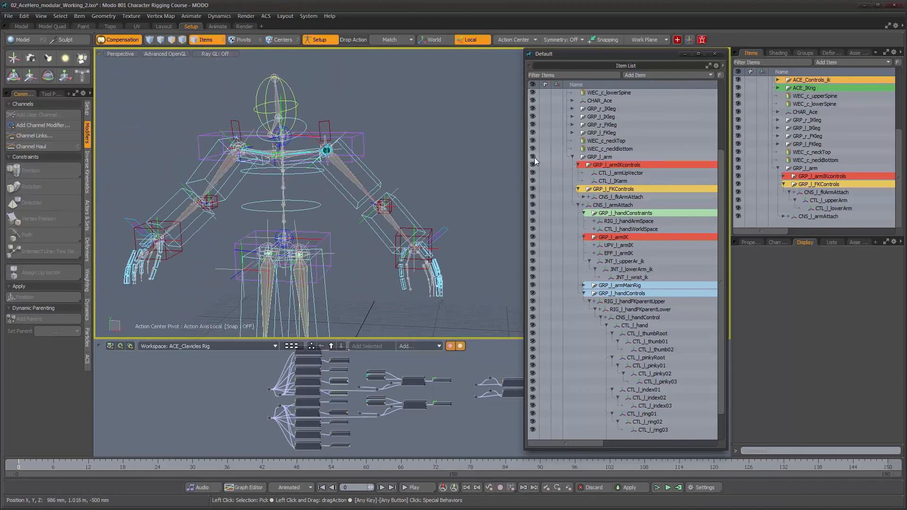
click(532, 157)
click(533, 157)
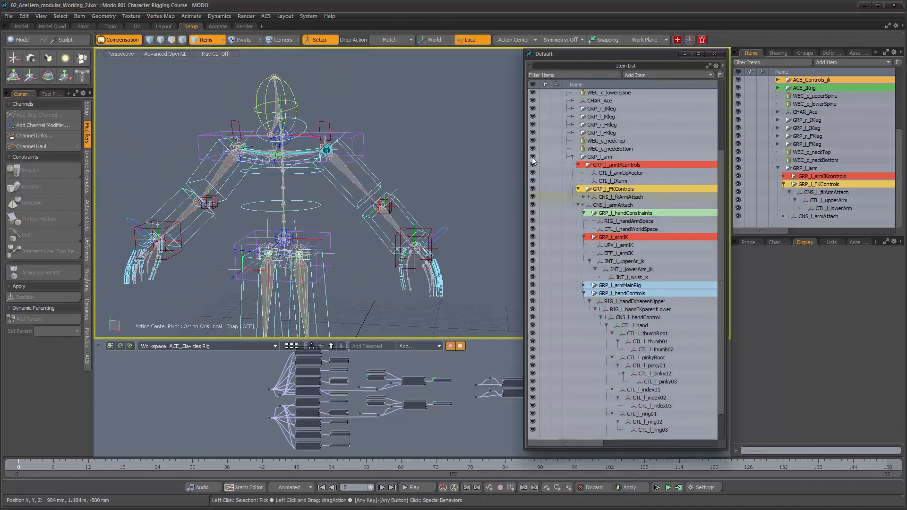
Step: Parent the GRP_l_arm group under the CHAR_Ace locator in the item hierarchy
scroll(656, 208, up, 2)
click(596, 205)
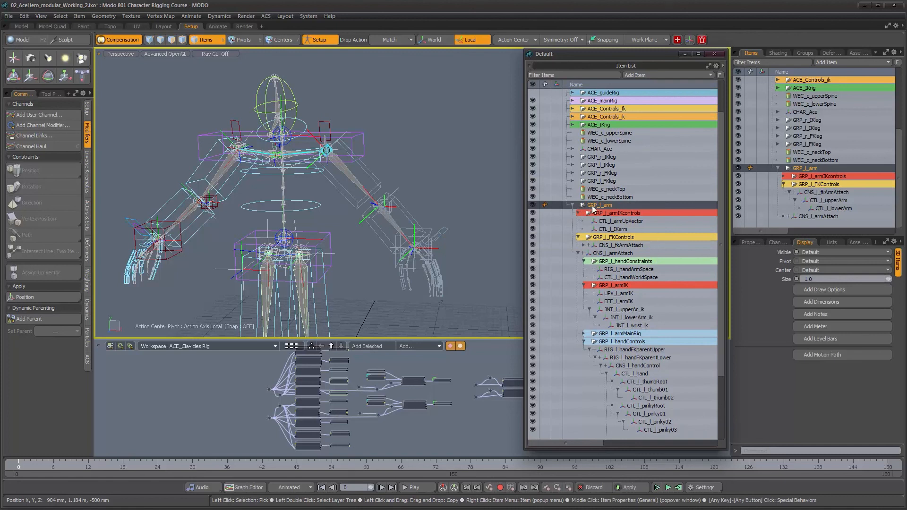
click(571, 149)
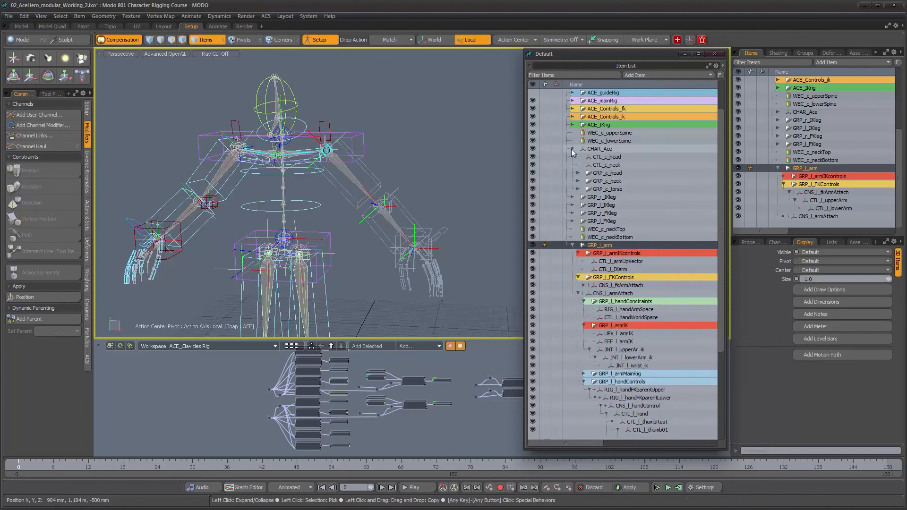
click(601, 149)
ctrl+alt+drag(456, 229, 407, 217)
alt+drag(407, 217, 412, 243)
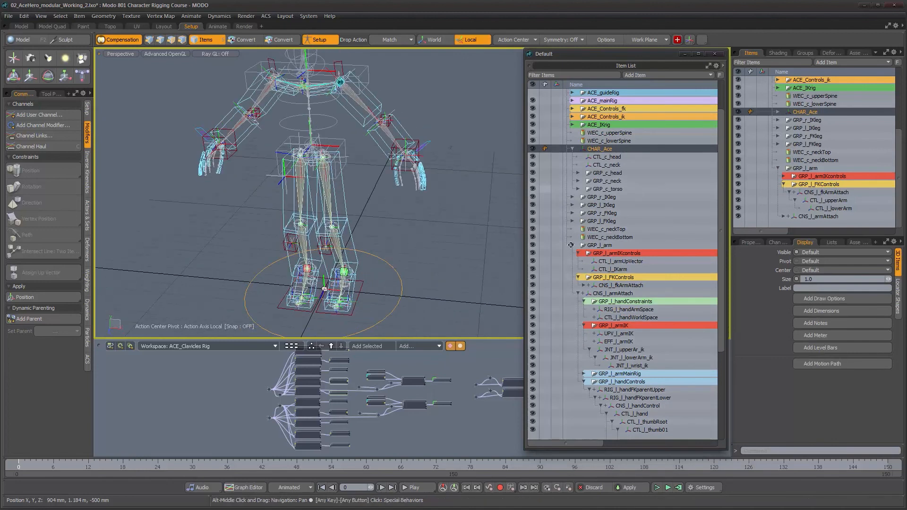
click(590, 245)
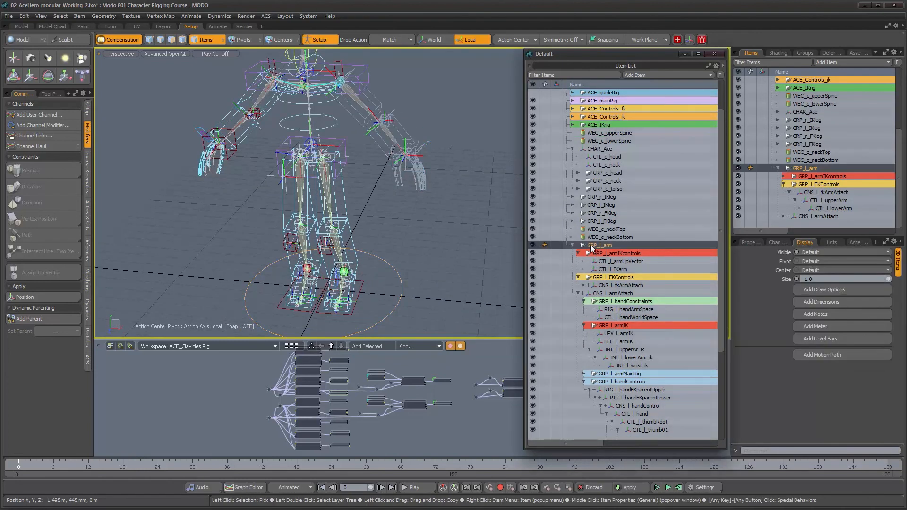
drag(588, 153, 590, 150)
alt+drag(439, 225, 412, 218)
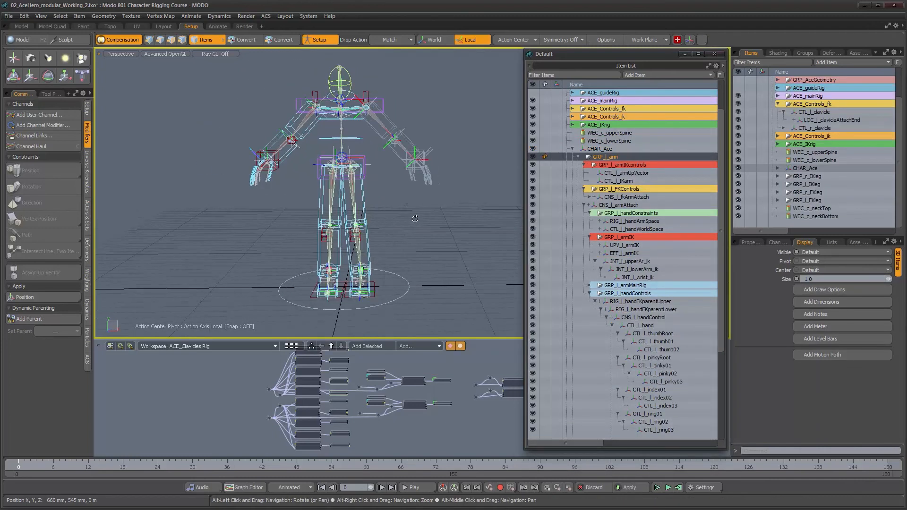
Step: Collapse the IK and FK control groups in GRP_l_arm and the four subgroups under CNS_l_armAttach, keeping GRP_l_arm expanded
click(578, 157)
alt+drag(362, 257, 377, 243)
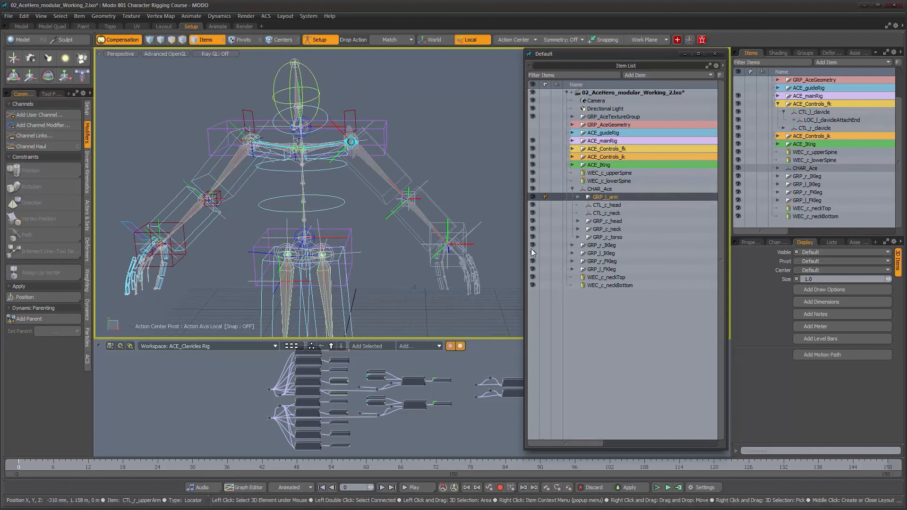
click(577, 197)
scroll(576, 185, down, 3)
click(584, 141)
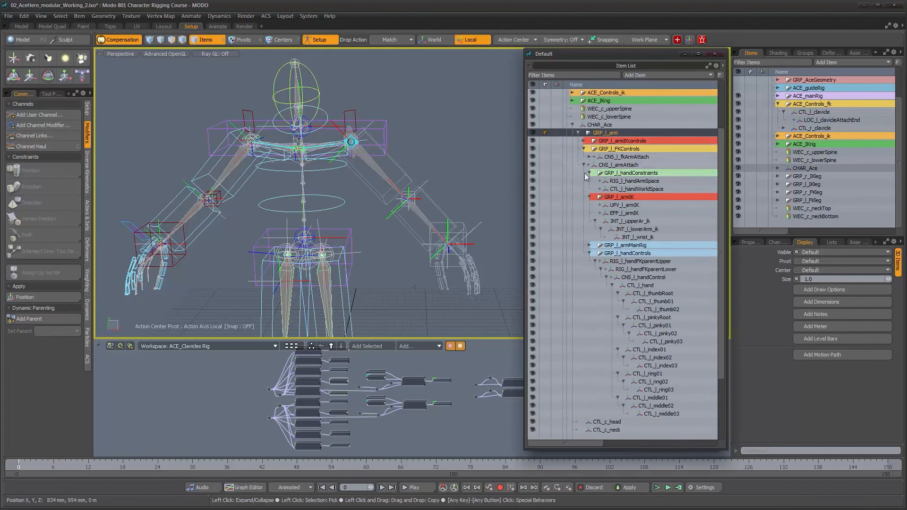
click(582, 164)
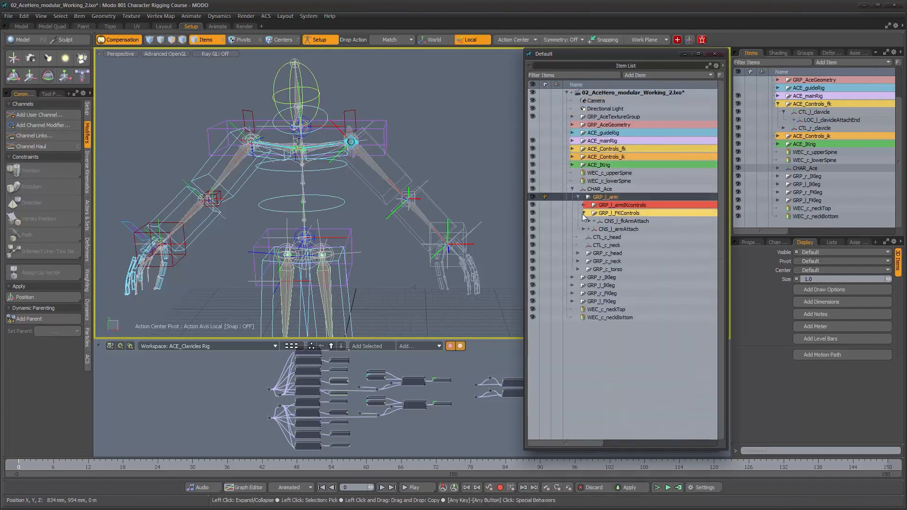
click(585, 213)
scroll(588, 233, down, 2)
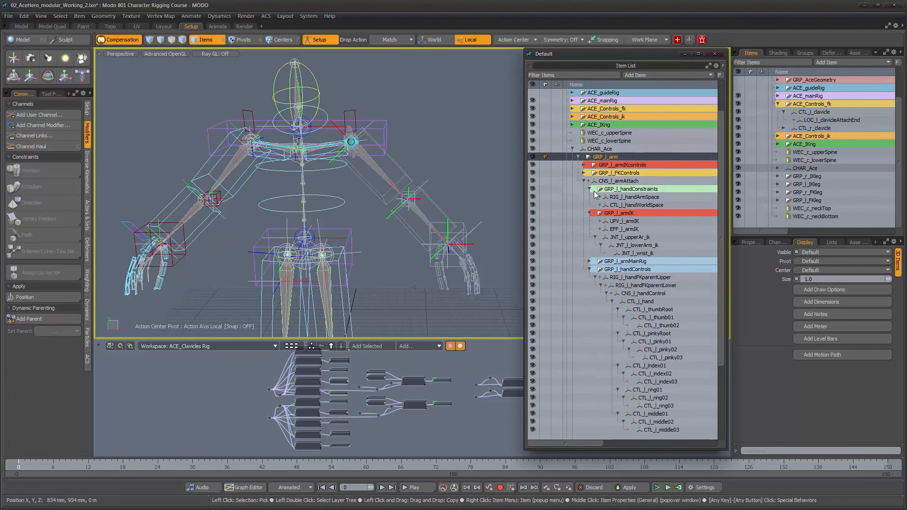
click(589, 189)
click(589, 197)
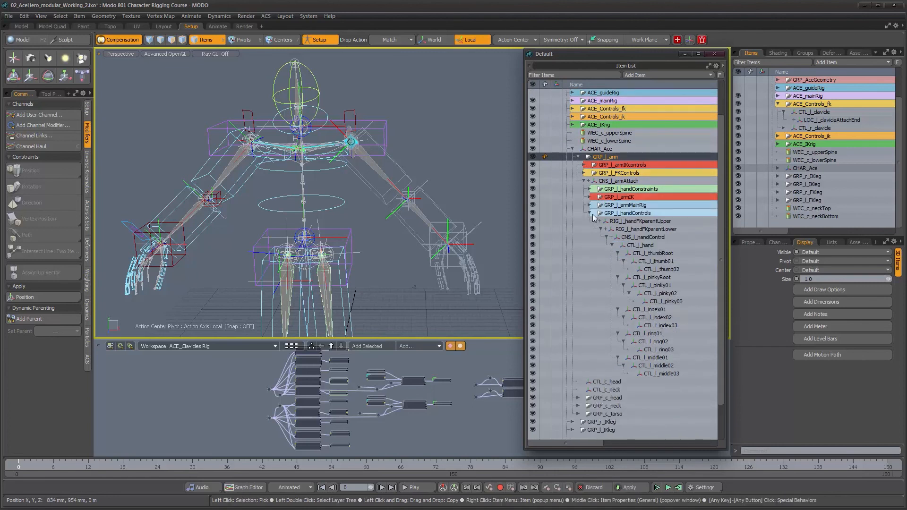
click(590, 213)
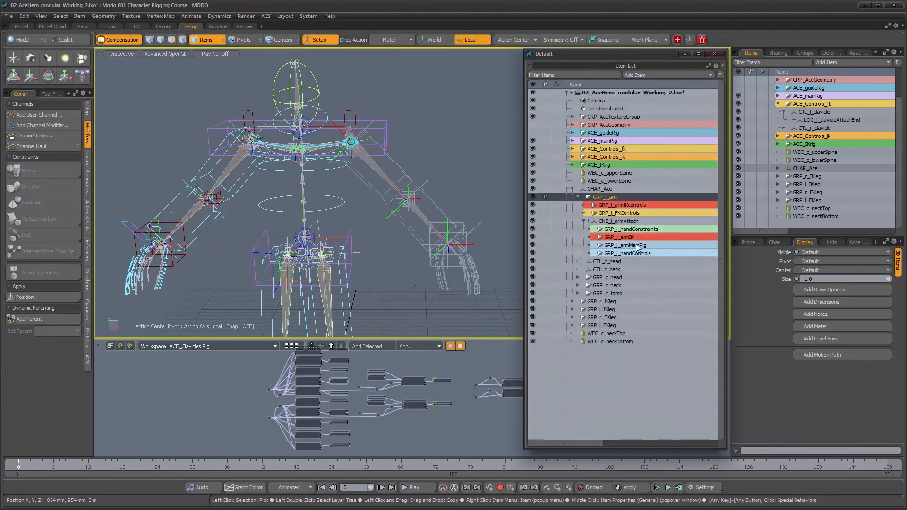
Step: Inspect the attach locator at the left shoulder and clear the selection of GRP_l_arm
alt+shift+drag(282, 177, 319, 182)
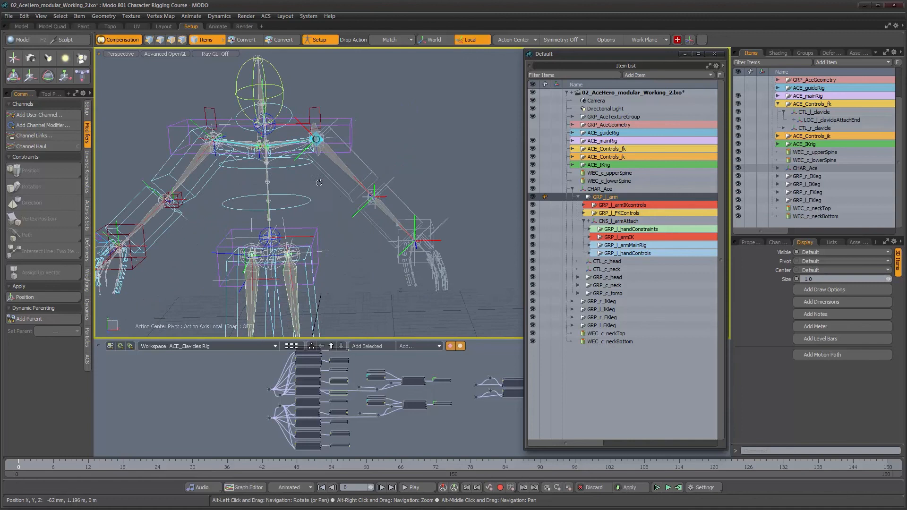
alt+shift+drag(343, 213, 345, 224)
ctrl+alt+drag(319, 191, 362, 198)
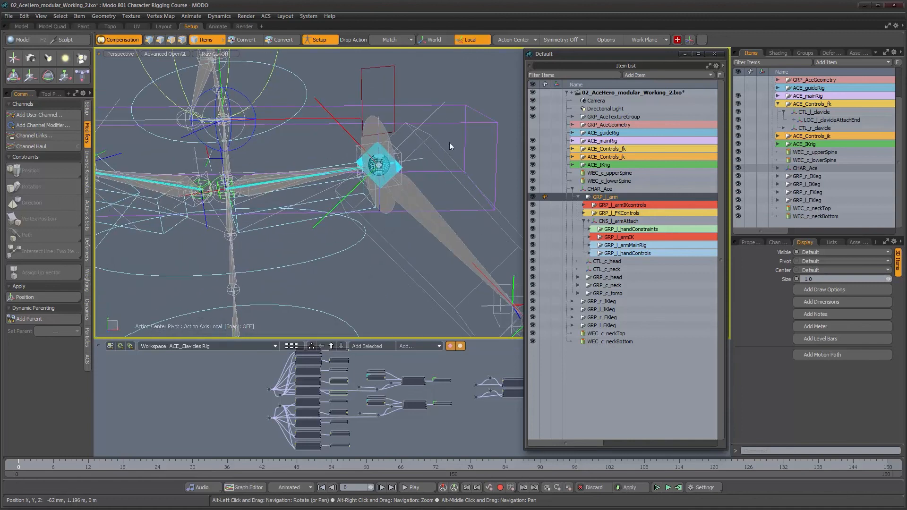
click(474, 96)
ctrl+alt+drag(427, 222, 293, 195)
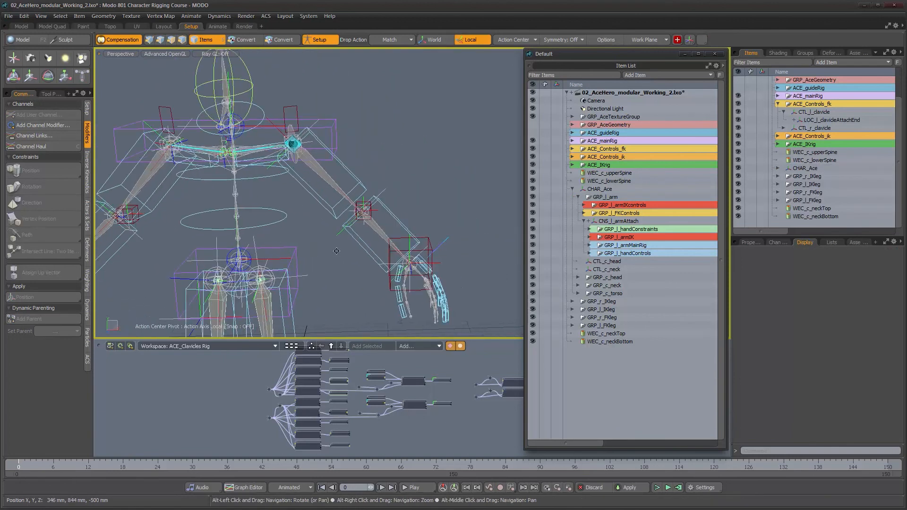